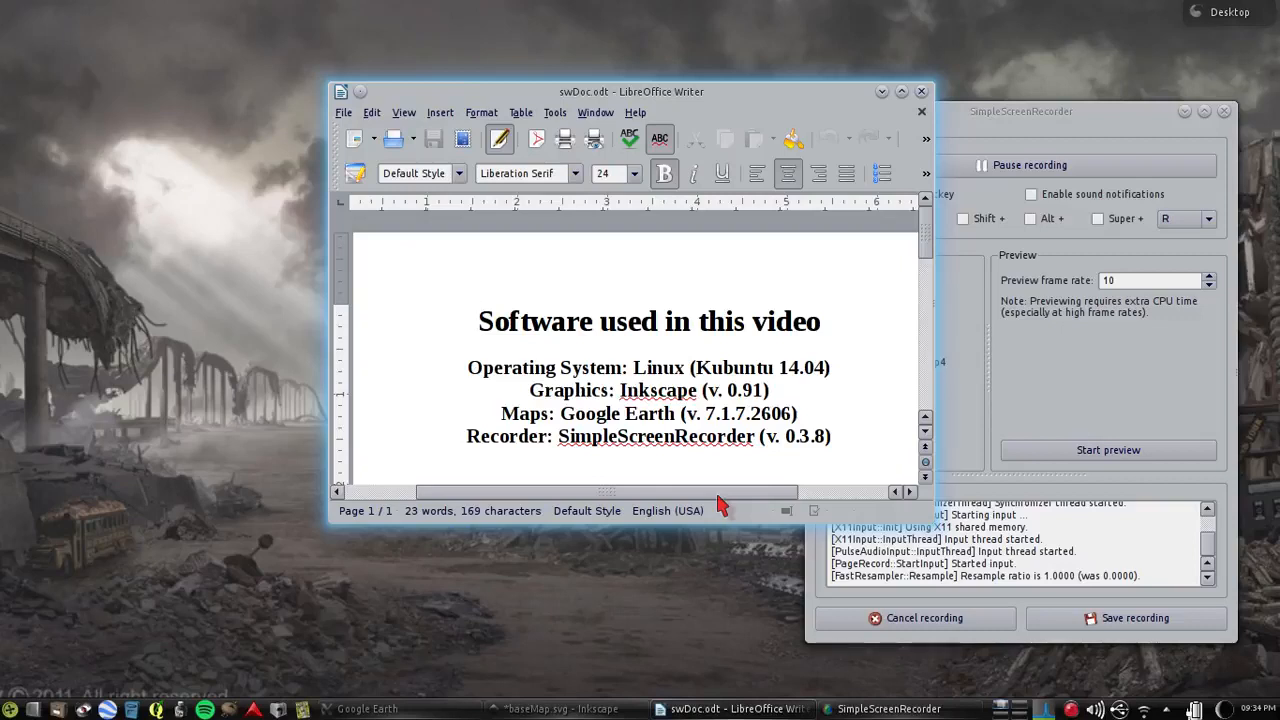
Switch to Google Earth, find "eggert organic farm pullman wa" by search and clear the result marker
mouse_move(377, 705)
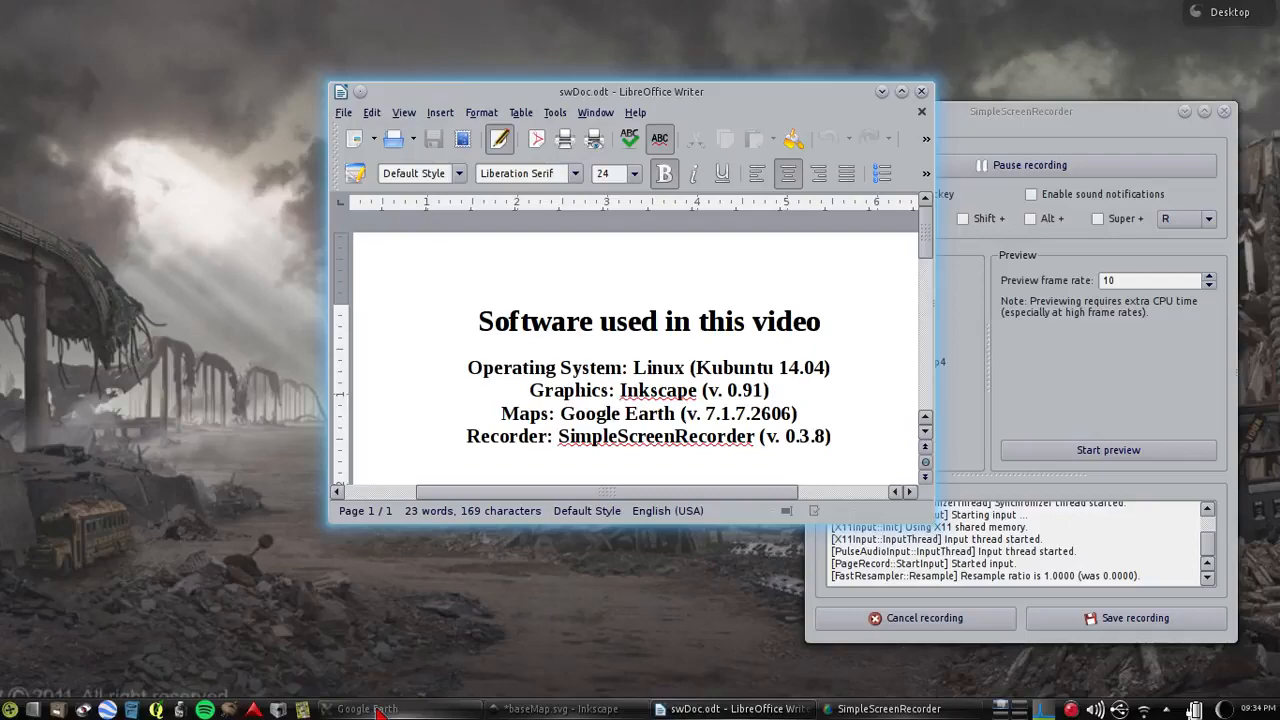
left_click(376, 709)
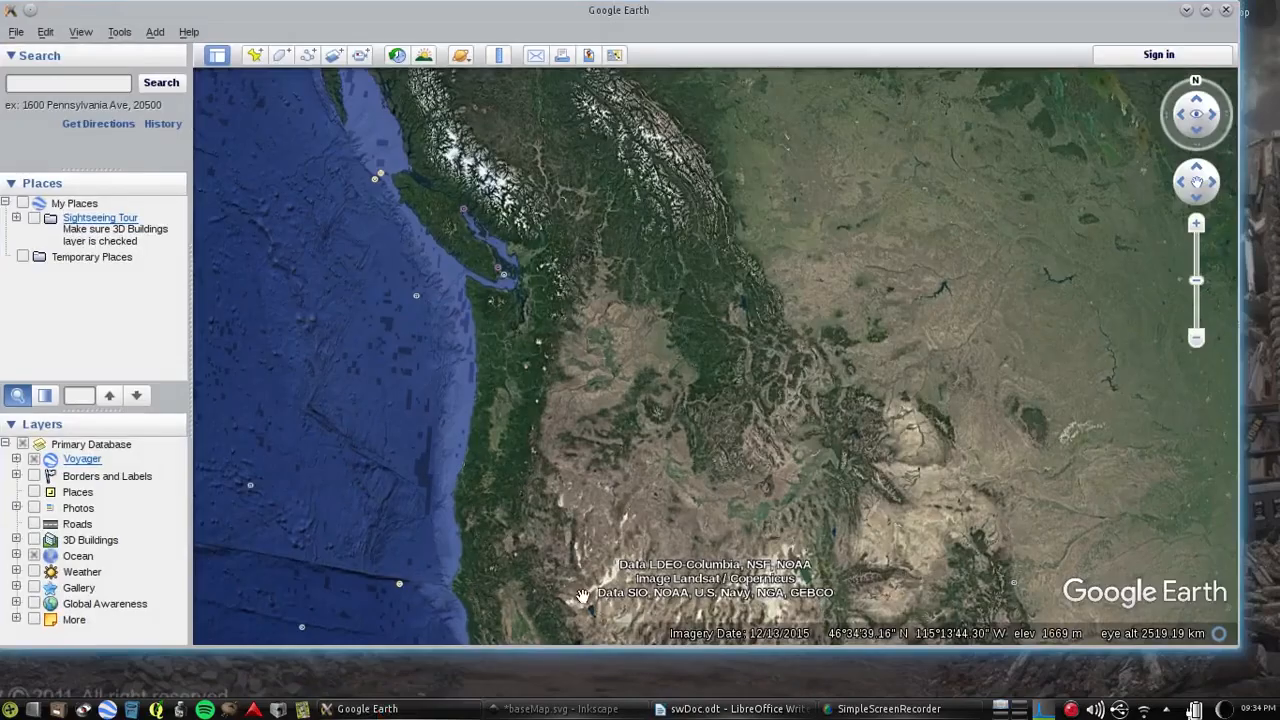
scroll(703, 392, "up", 5)
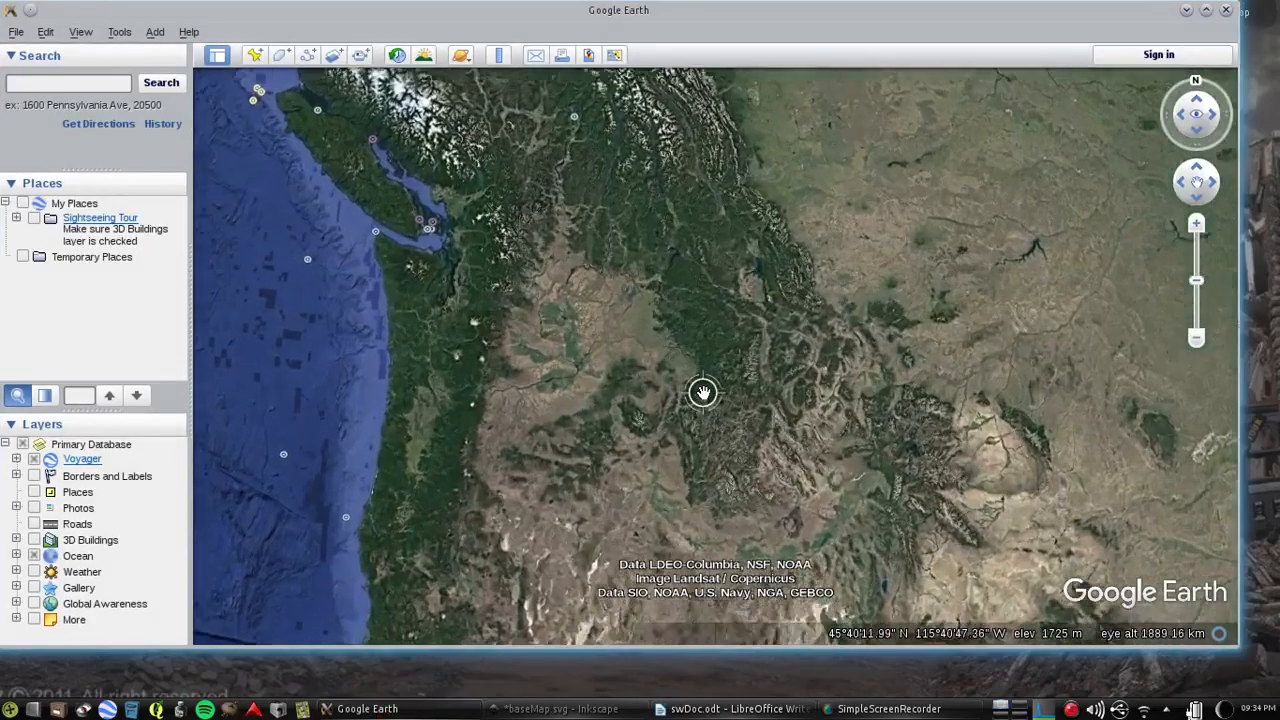
scroll(703, 392, "up", 5)
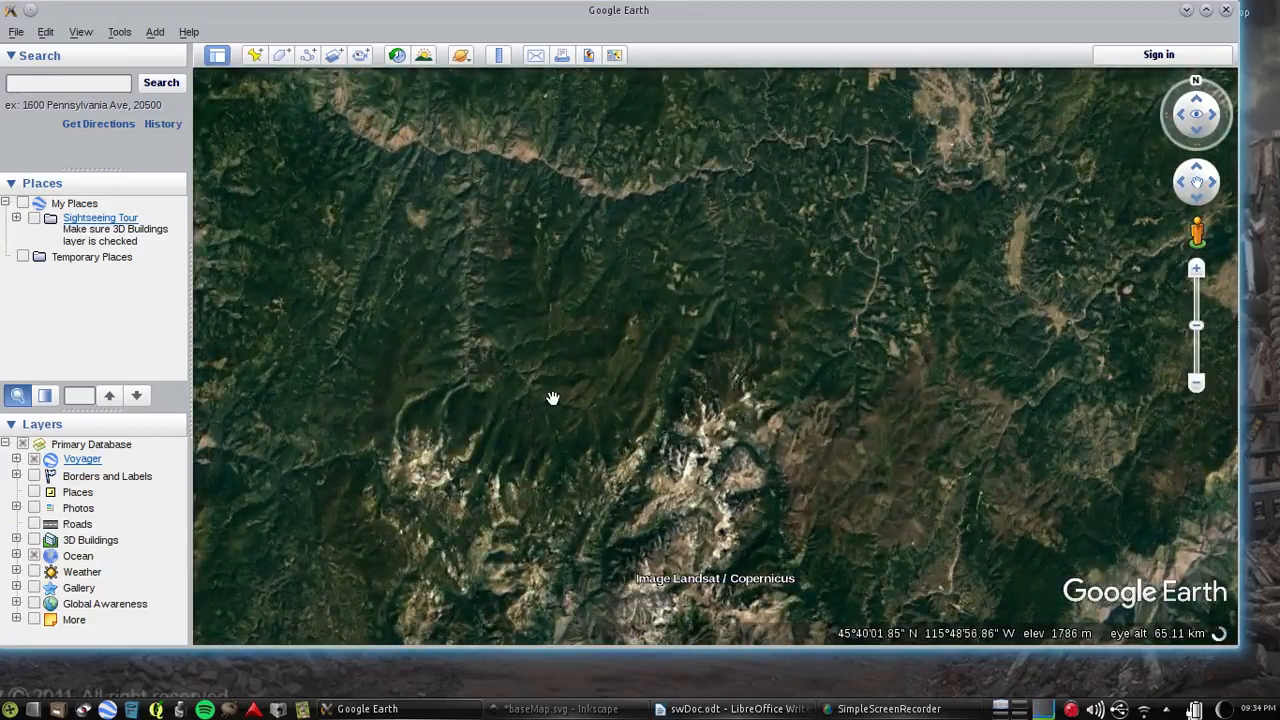
left_click(71, 85)
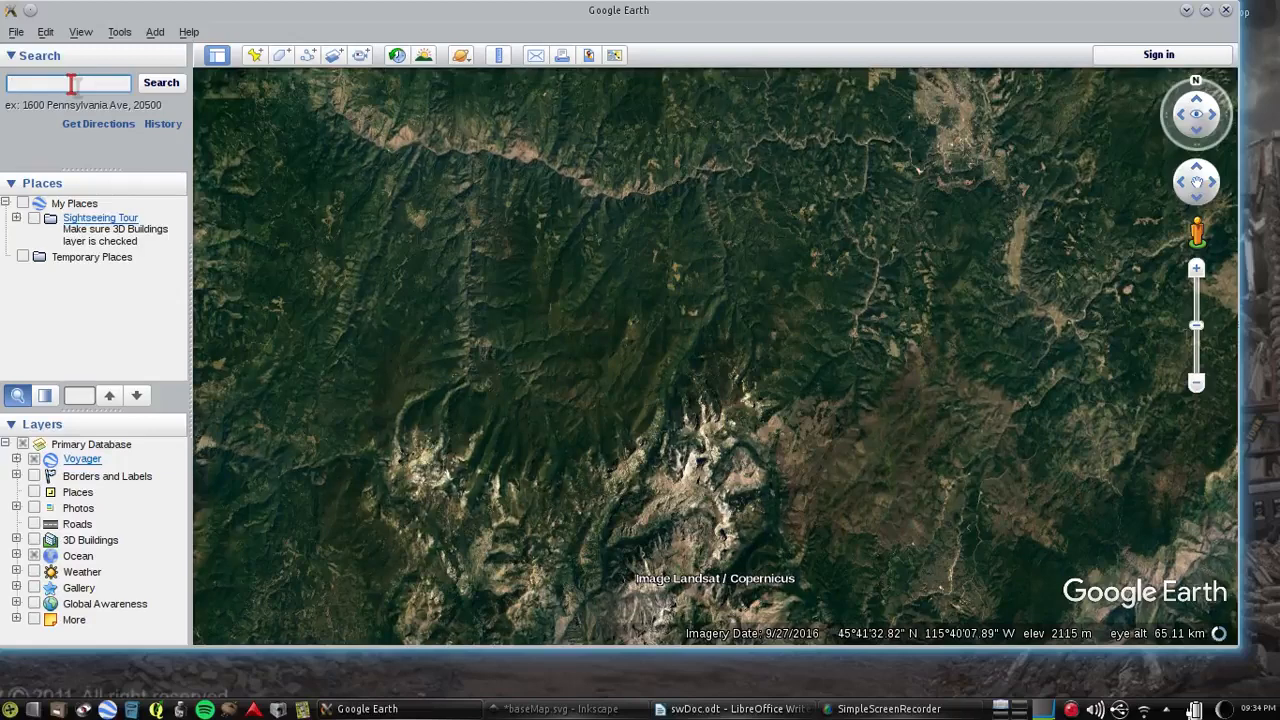
type("eggert ")
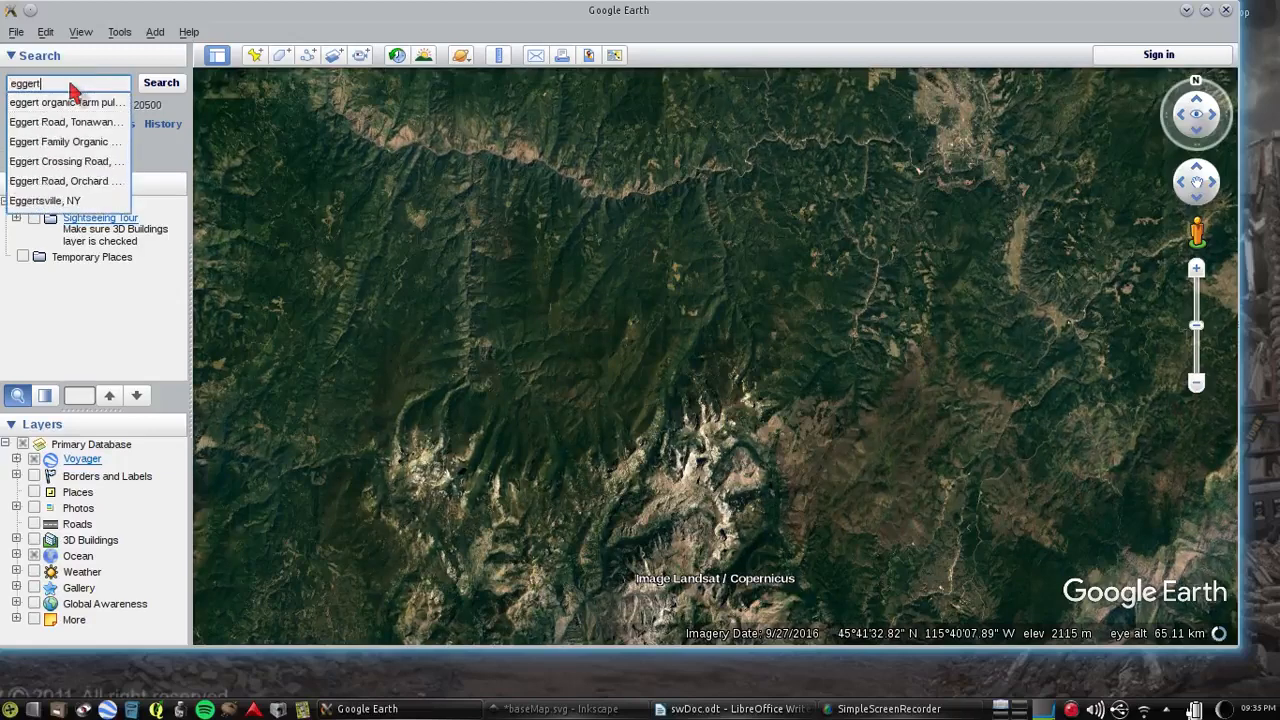
type("o")
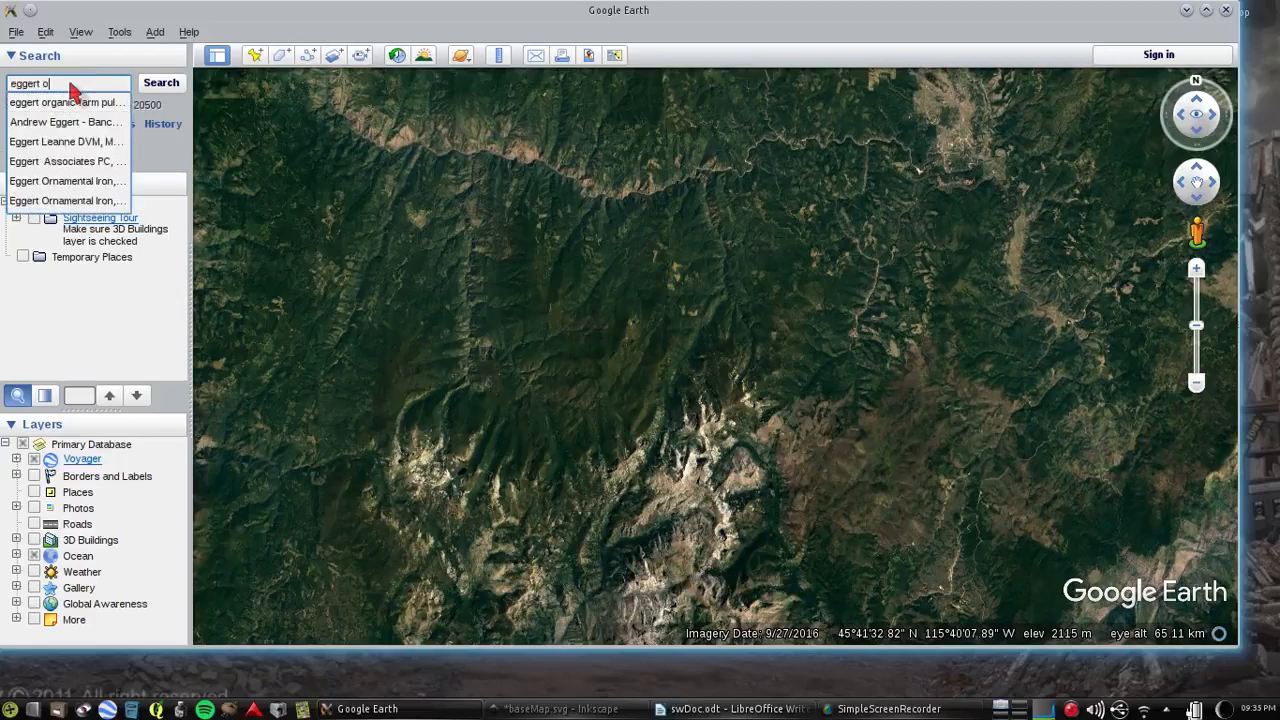
key("Down")
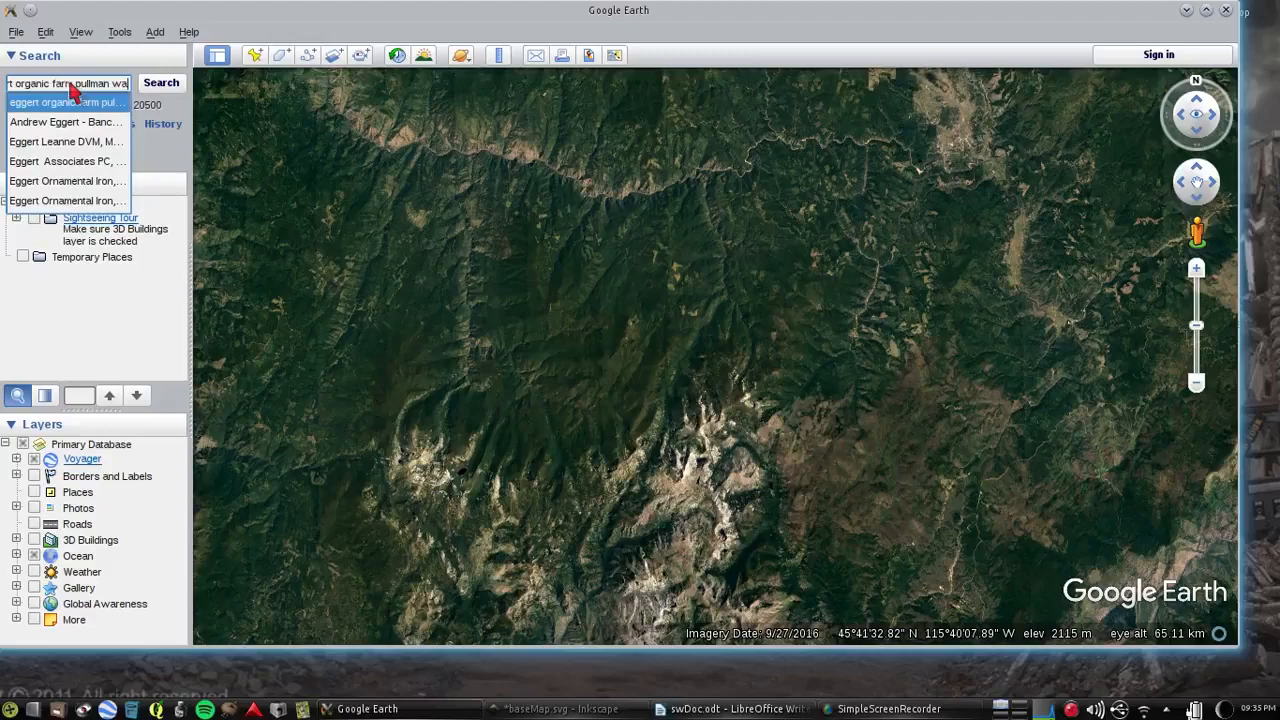
key("Return")
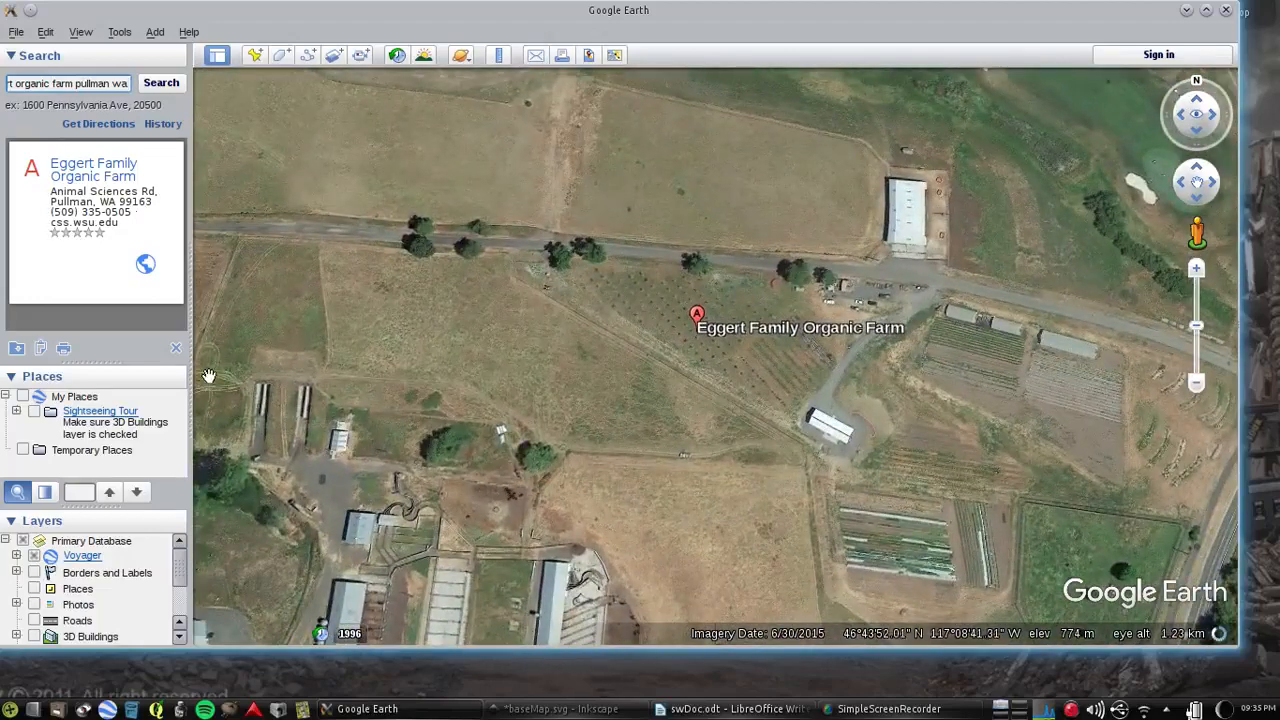
left_click(176, 348)
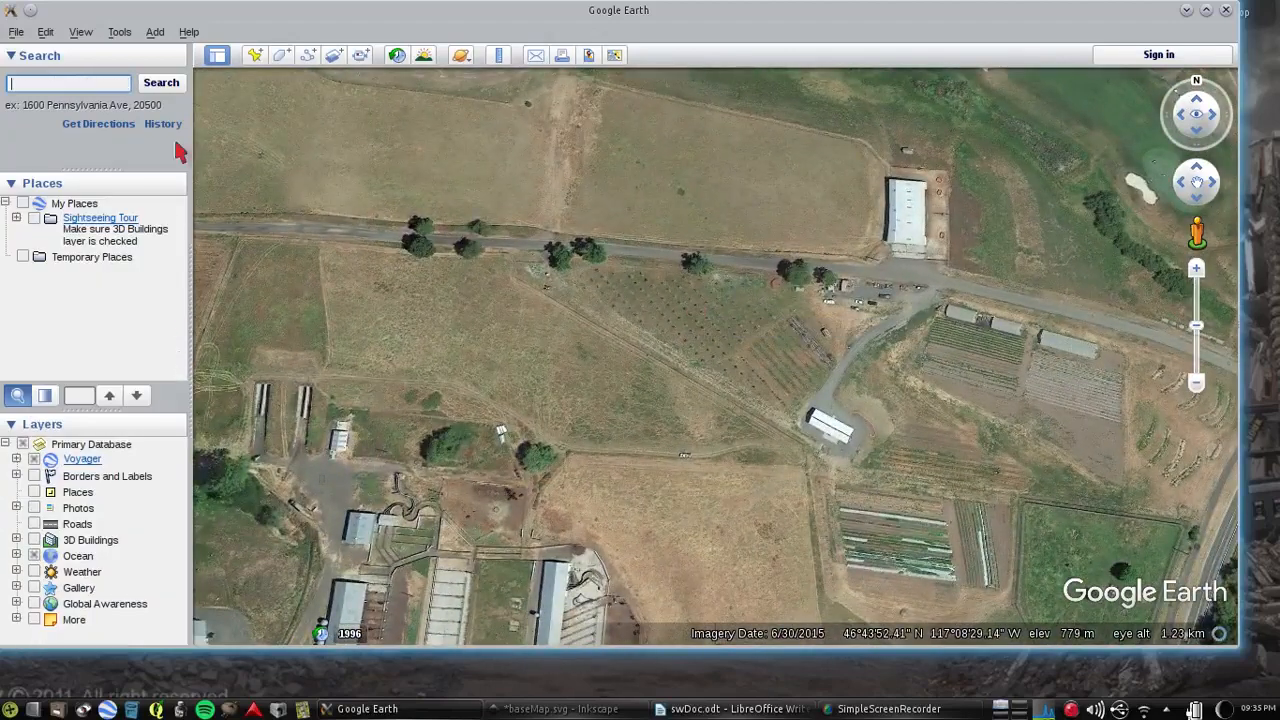
Reset the tilt of the farm view and shift the map to centre the farm's fields and building
left_click(80, 32)
mouse_move(165, 330)
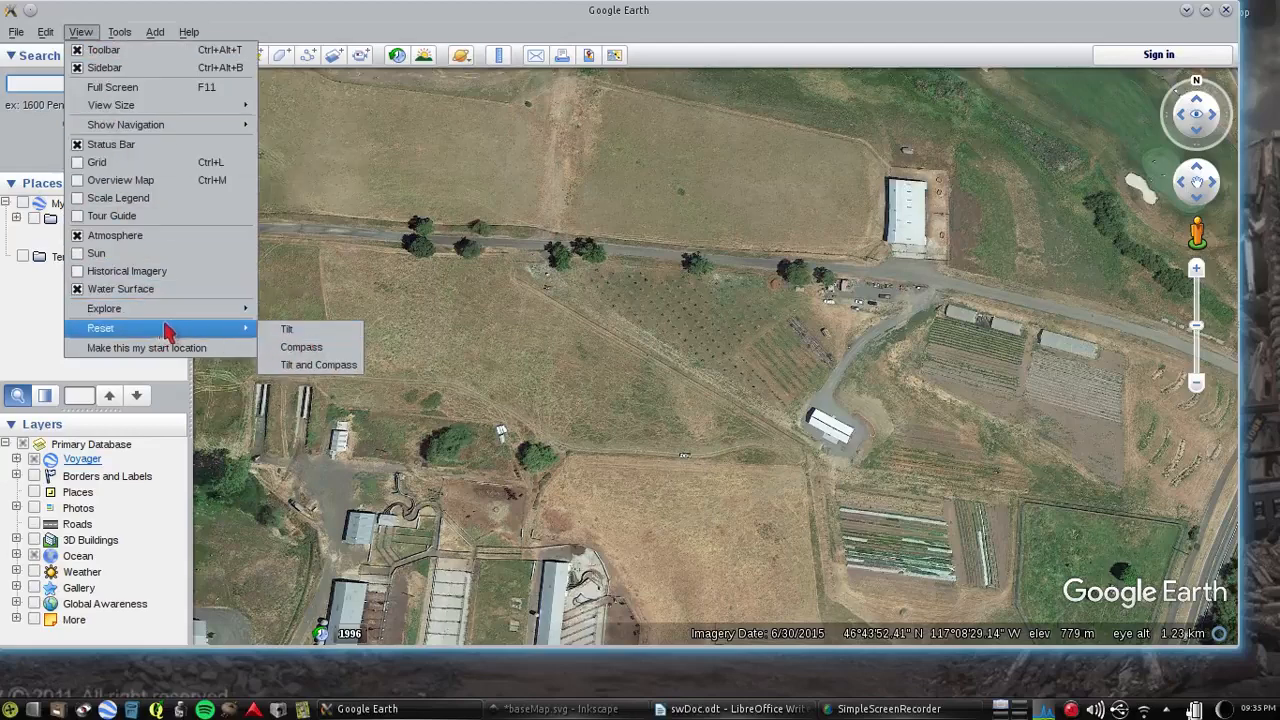
left_click(297, 334)
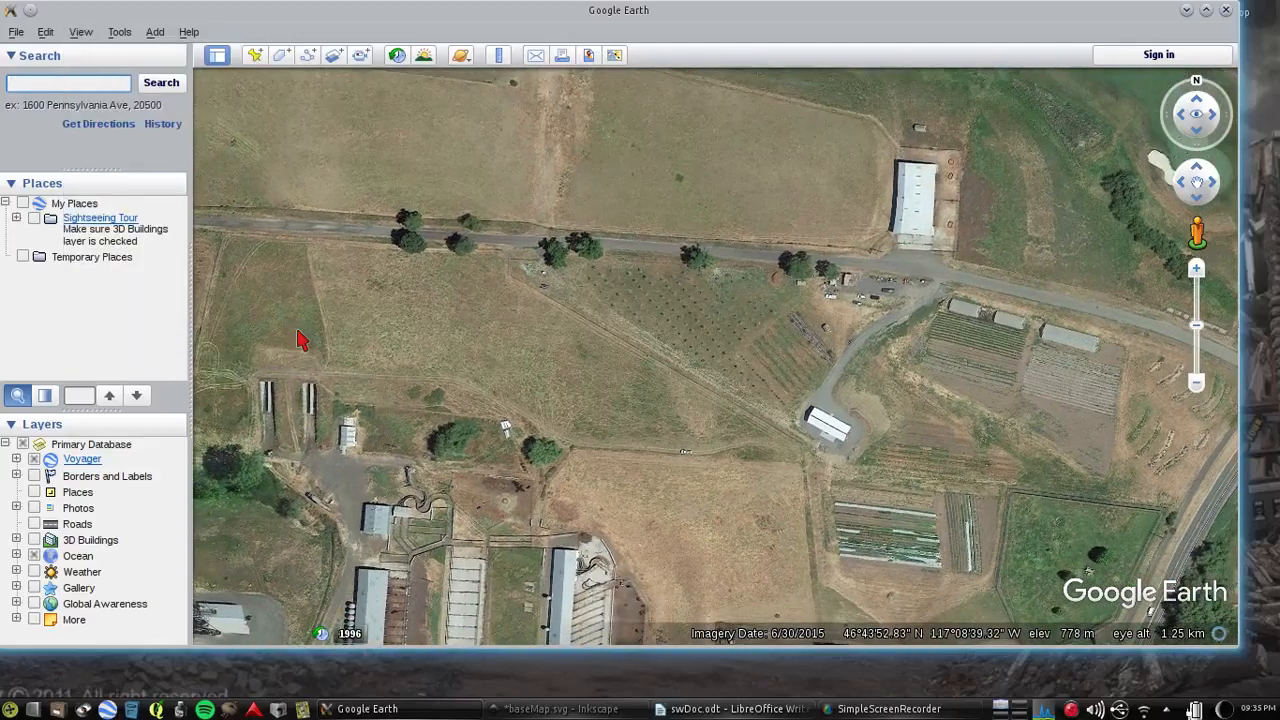
left_click_drag(707, 387, 508, 303)
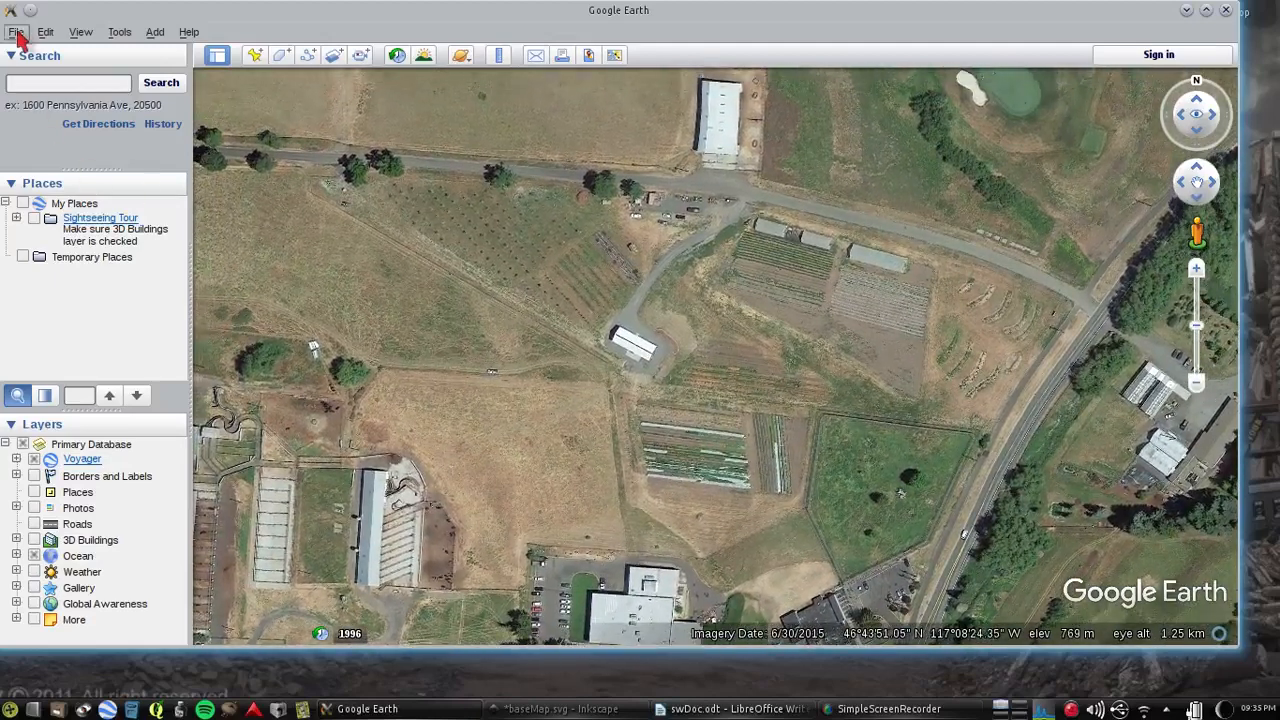
left_click(17, 33)
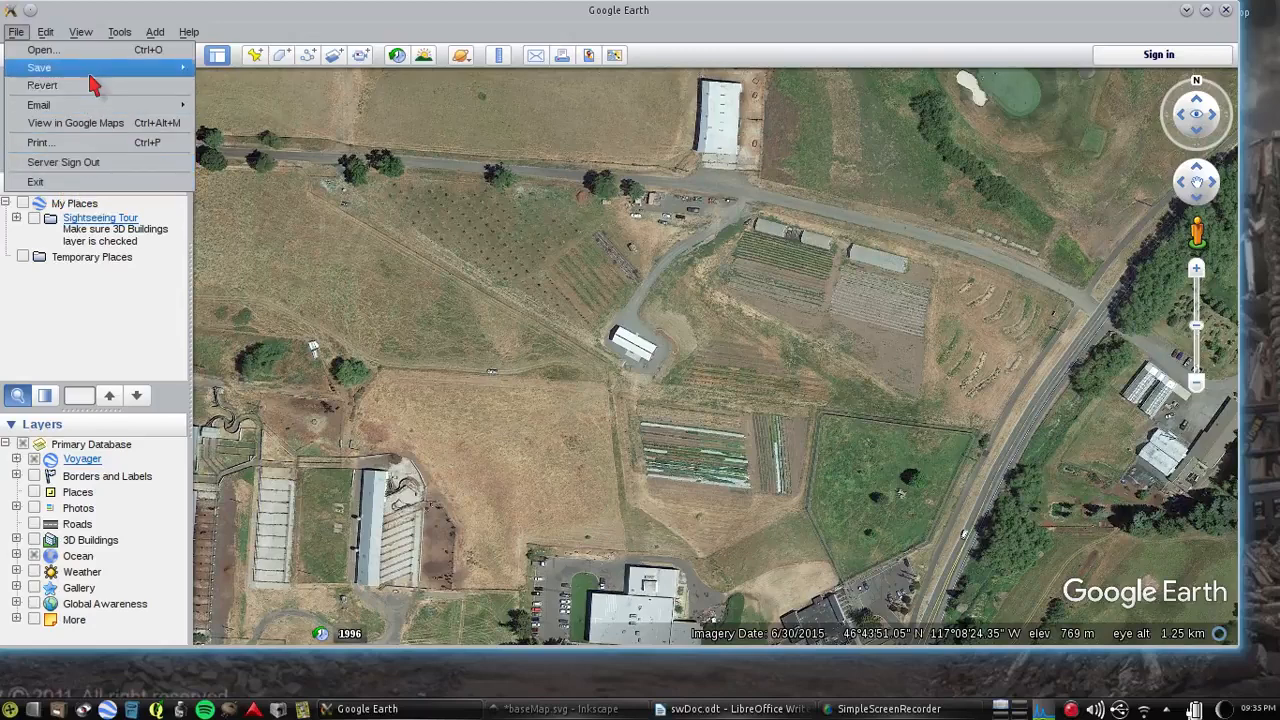
mouse_move(97, 70)
left_click(248, 124)
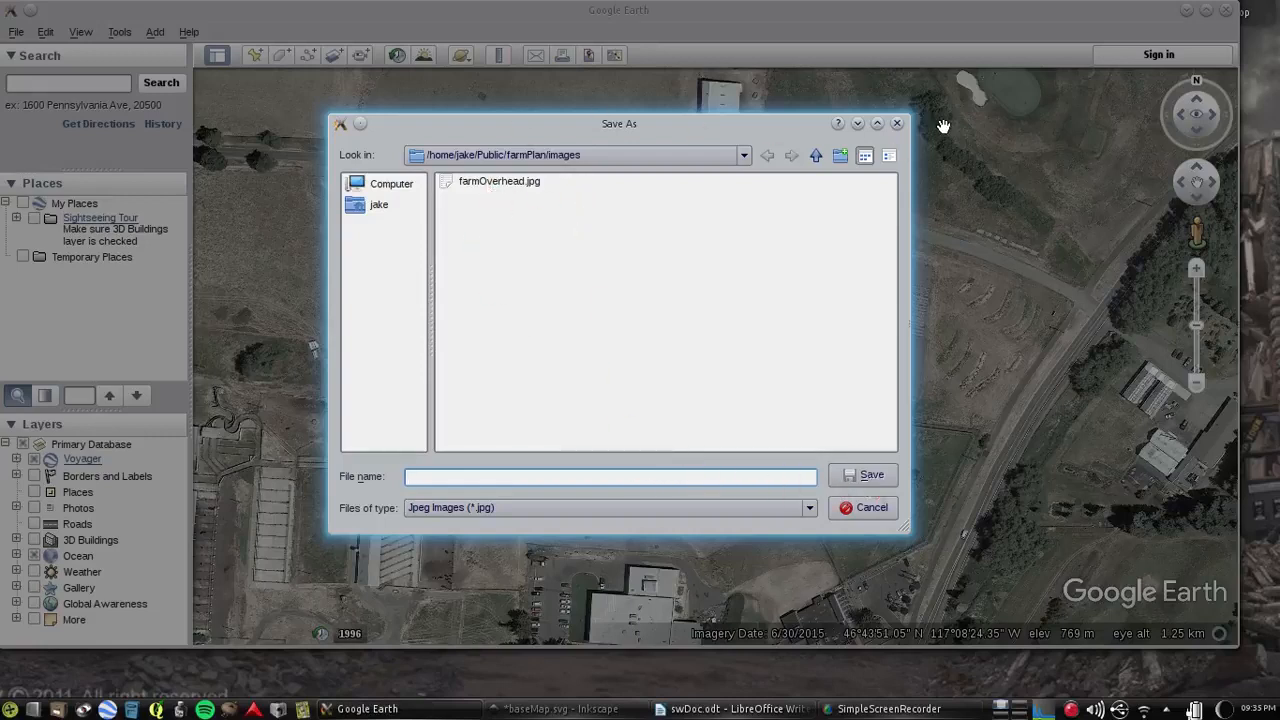
left_click(866, 508)
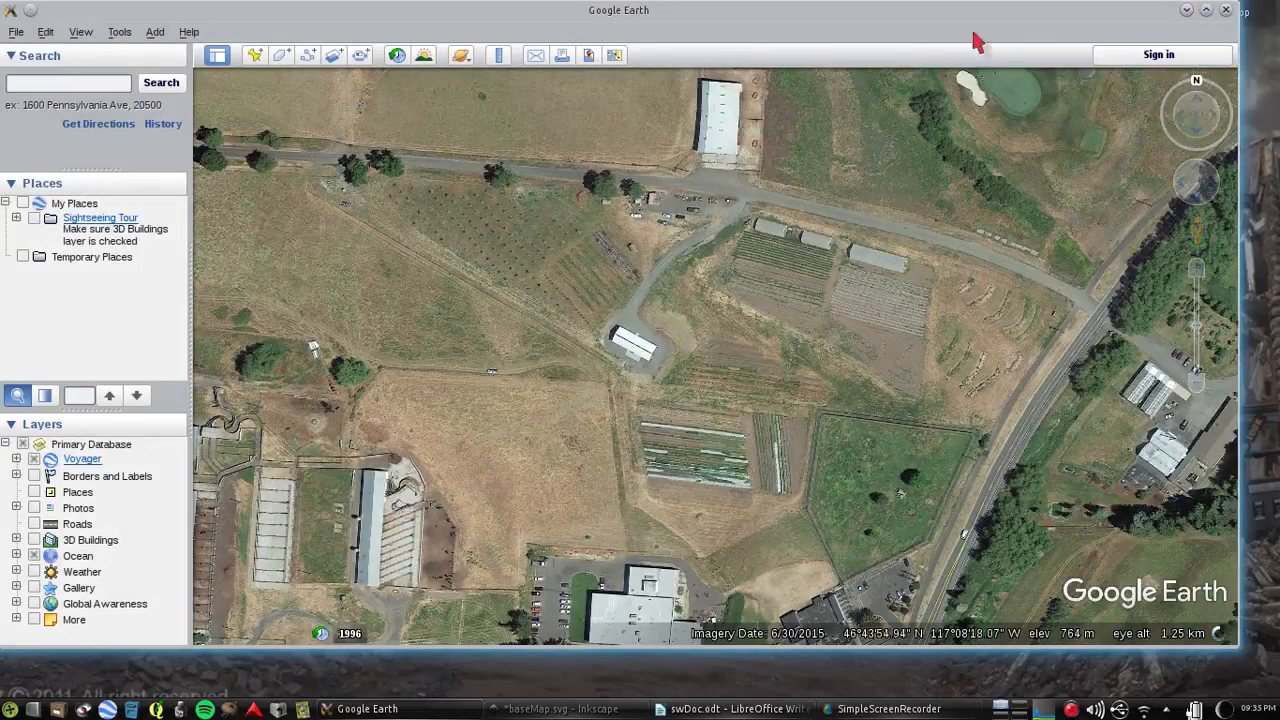
Switch to the baseMap.svg drawing in Inkscape and import farmOverhead.jpg as an embedded image, with DPI from file and automatic rendering
left_click(1187, 11)
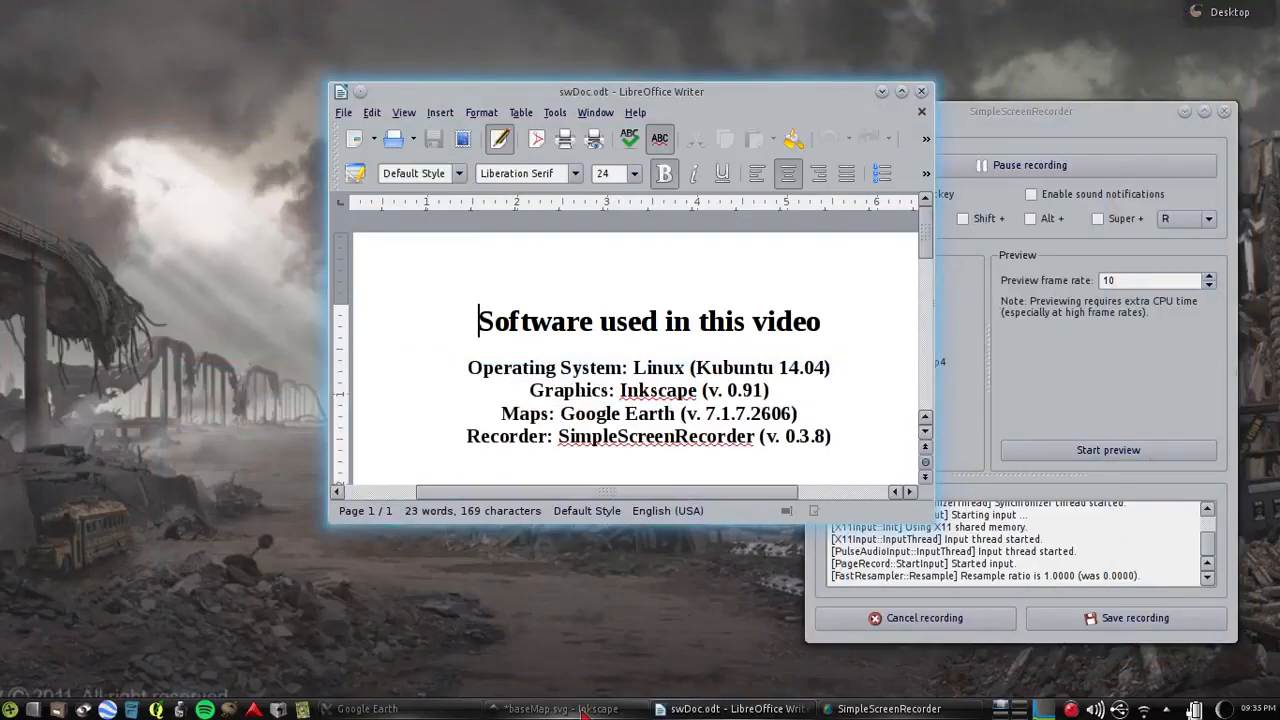
mouse_move(585, 712)
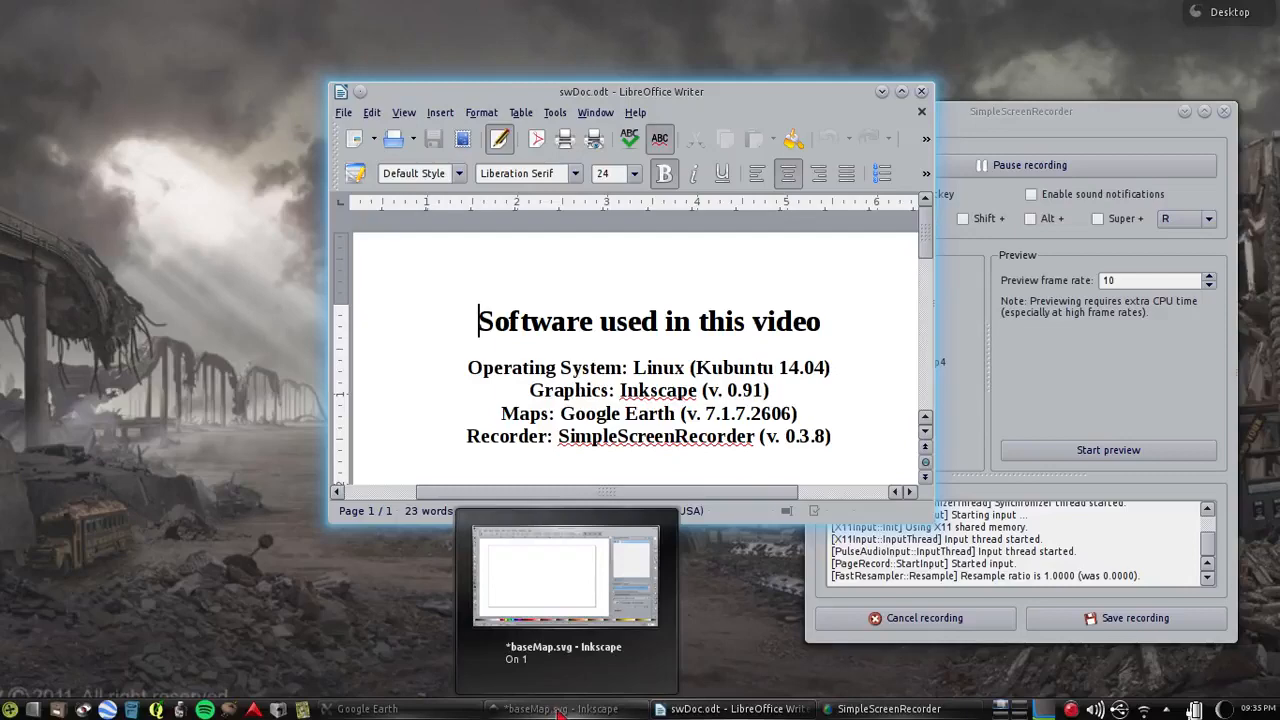
left_click(562, 710)
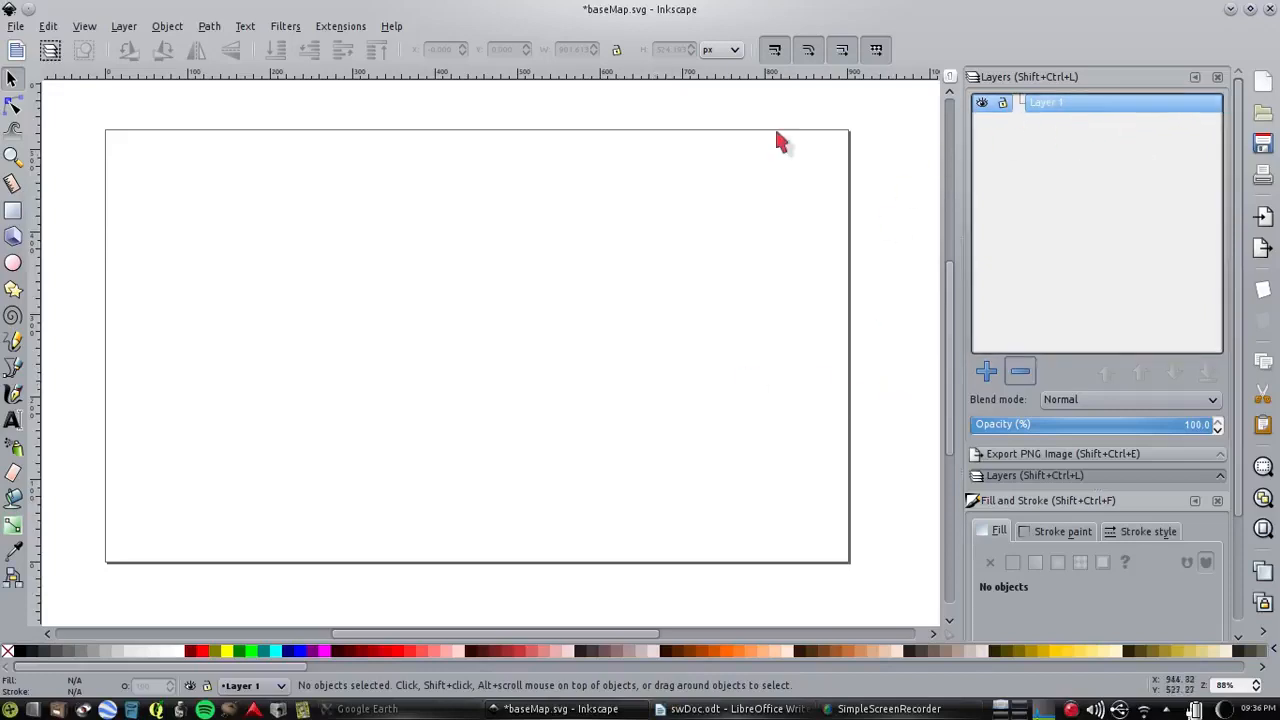
left_click(15, 26)
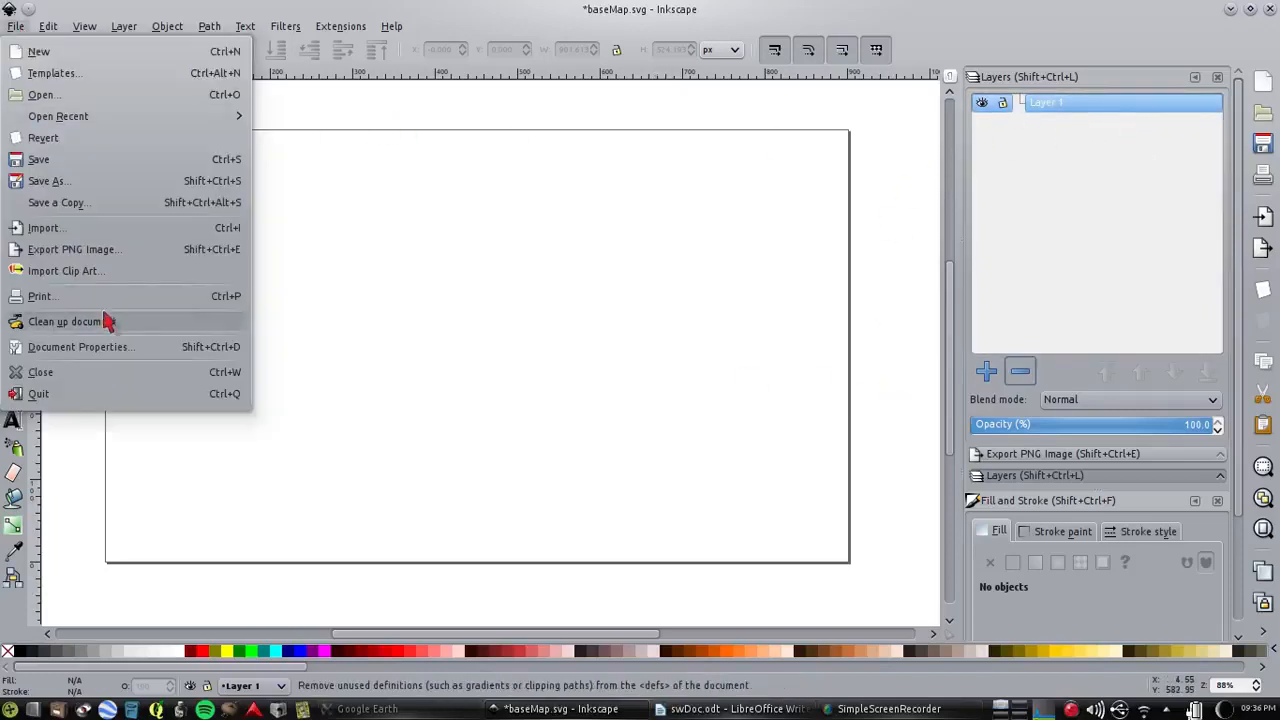
left_click(91, 228)
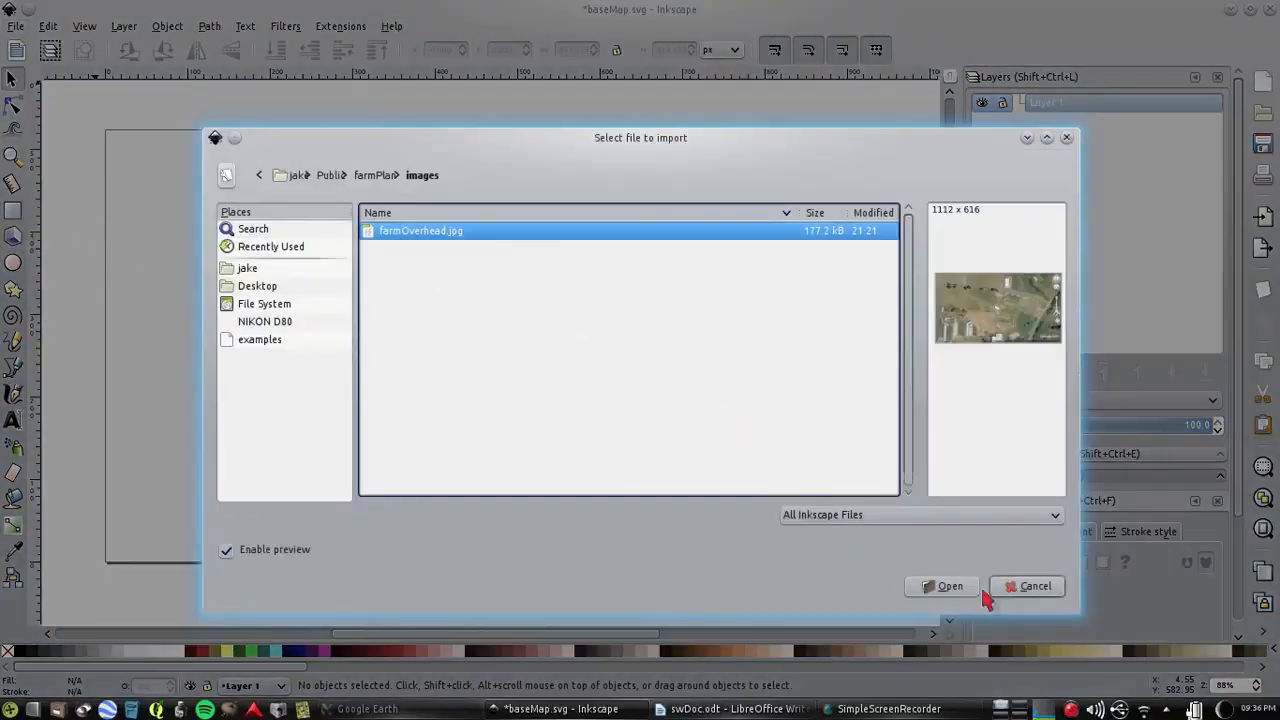
left_click(948, 589)
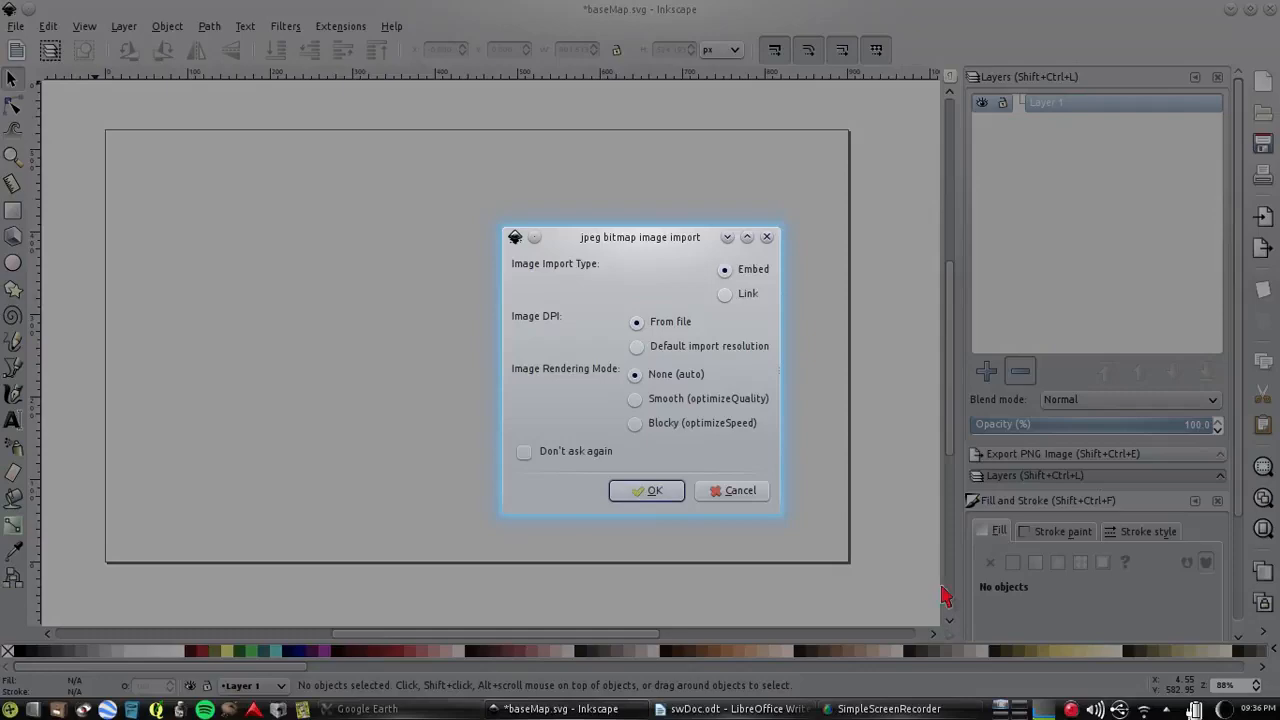
left_click(650, 492)
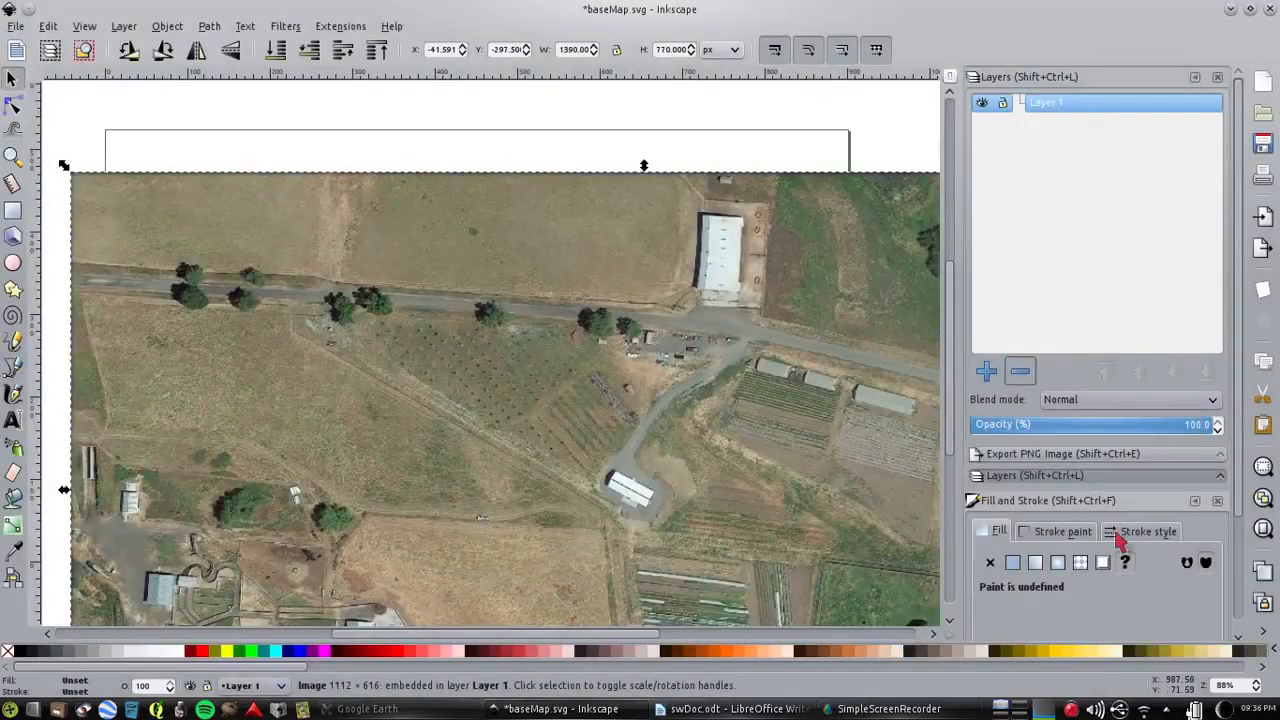
Move the imported aerial image so that it covers the page roughly centred
left_click(1257, 690)
left_click(1257, 690)
left_click(1257, 690)
left_click(1257, 690)
left_click(1257, 690)
left_click(1257, 690)
left_click(1257, 690)
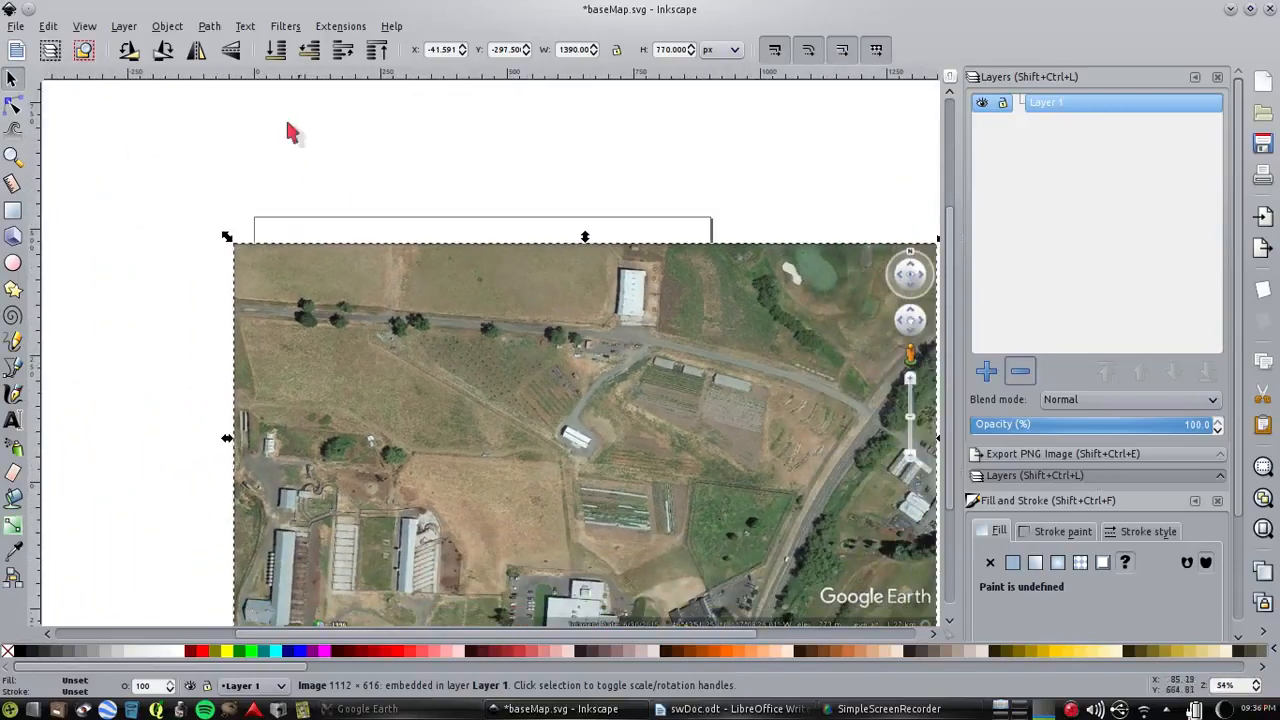
left_click_drag(422, 366, 332, 281)
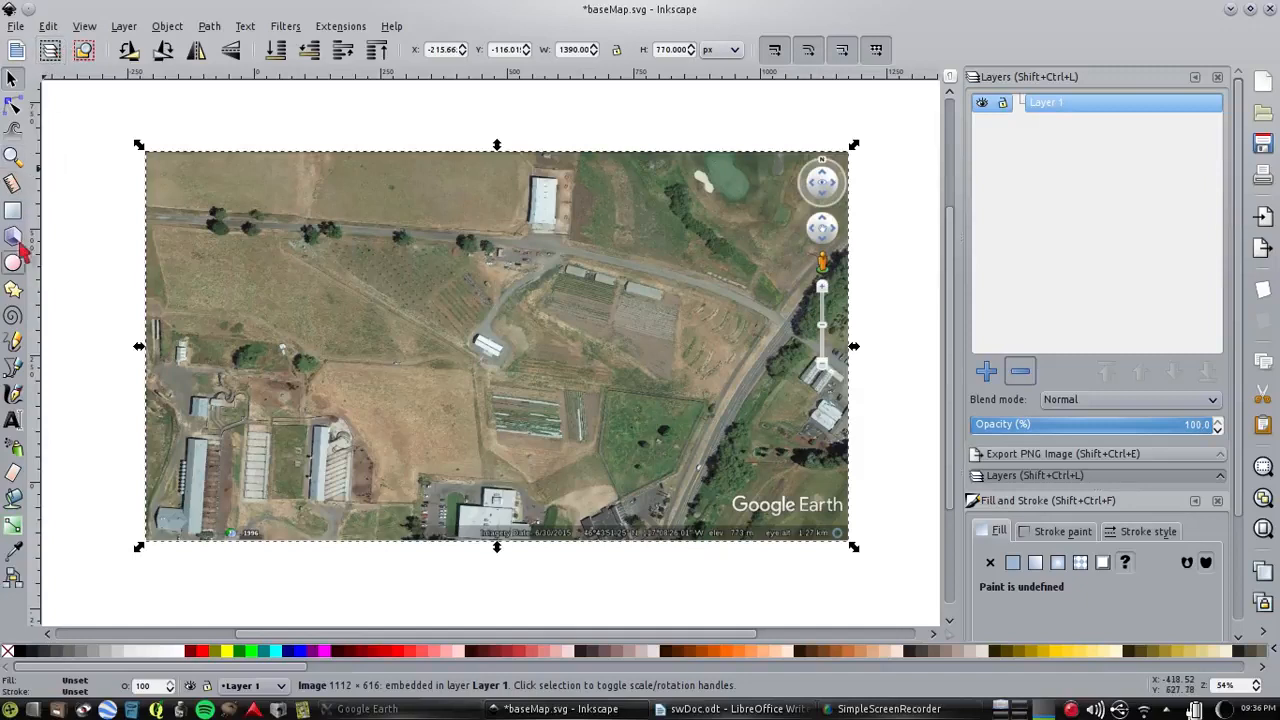
Draw a rectangle of about 844 × 520 px around the farm area and round its corners to about 74 × 49 px
left_click(13, 211)
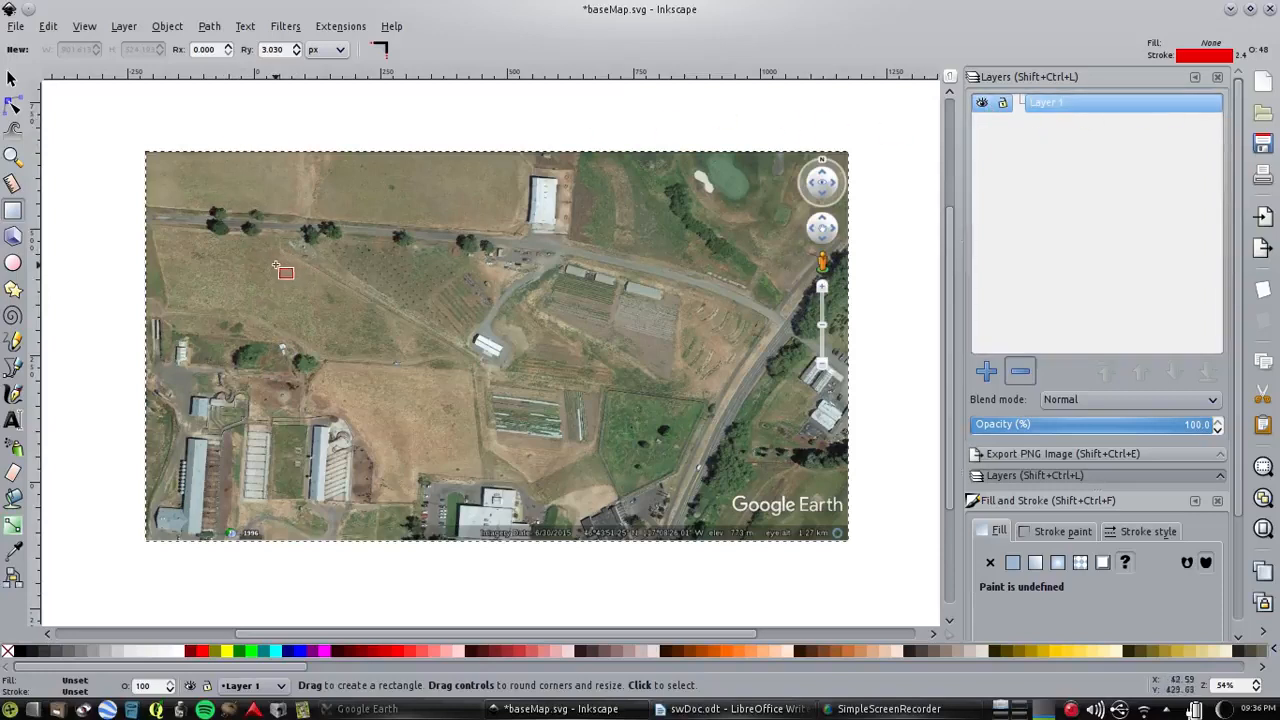
left_click_drag(238, 201, 647, 406)
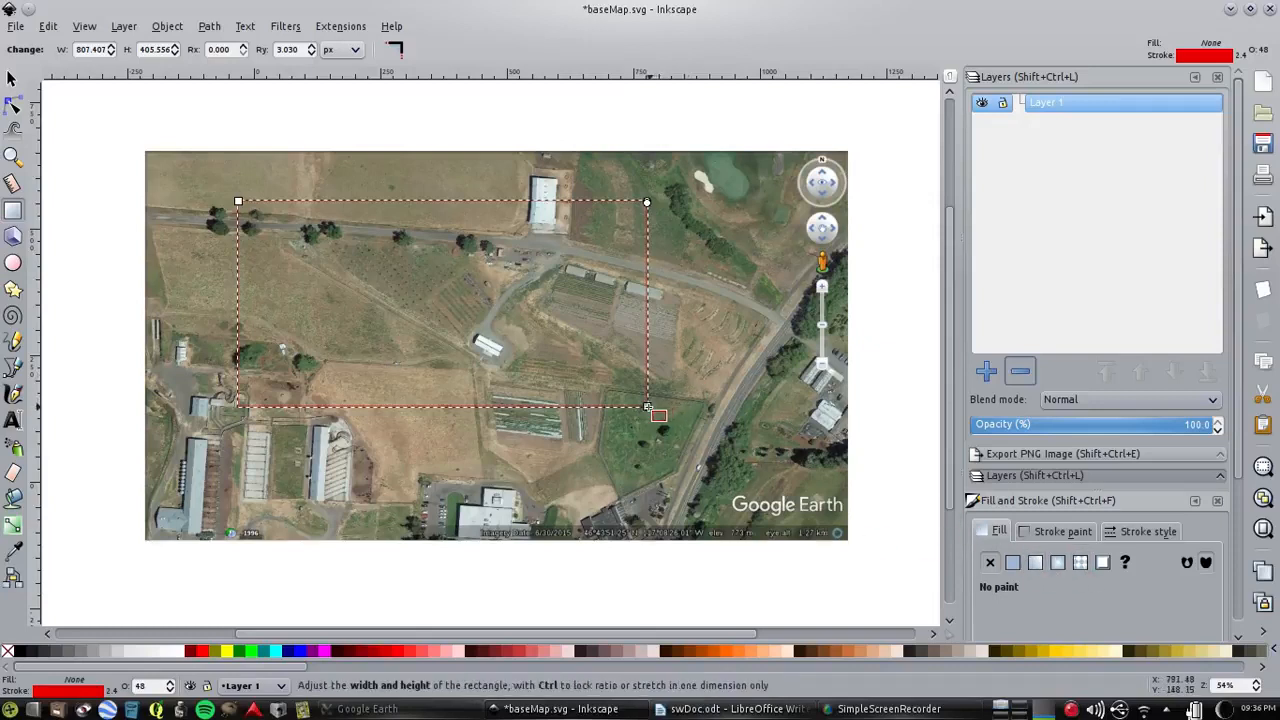
left_click_drag(647, 406, 705, 479)
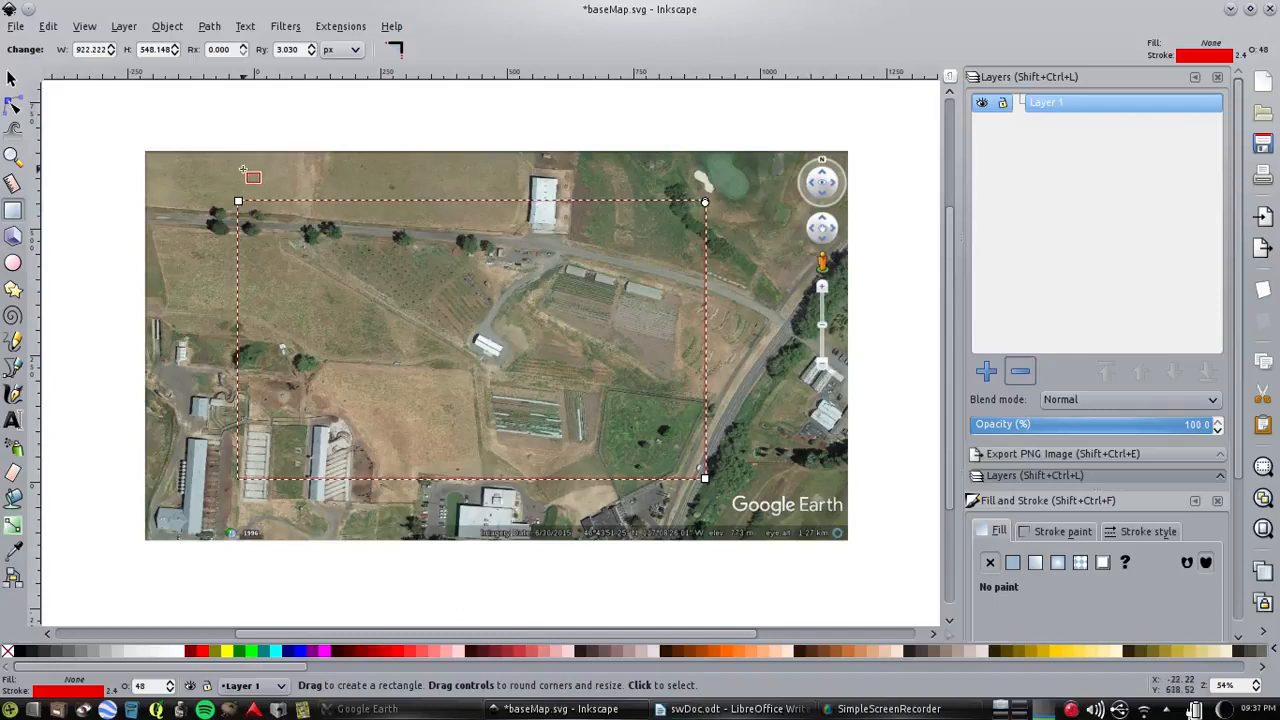
left_click_drag(238, 202, 277, 215)
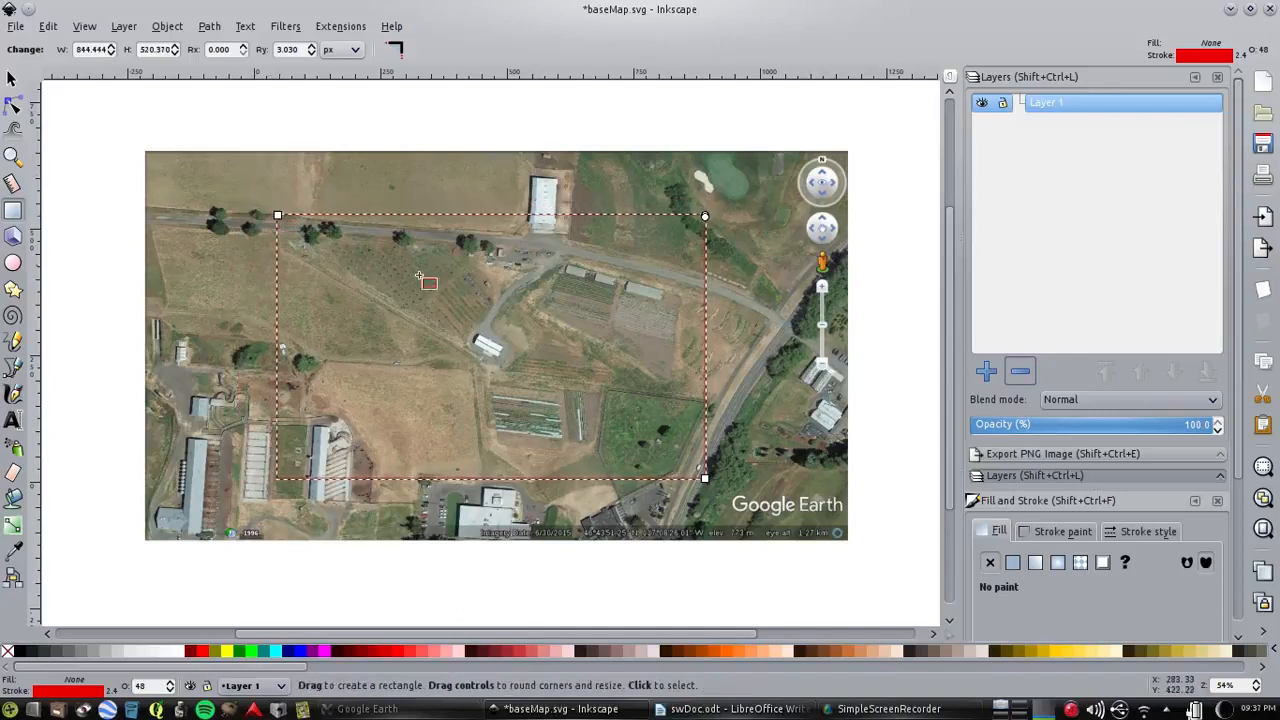
left_click_drag(706, 228, 668, 218)
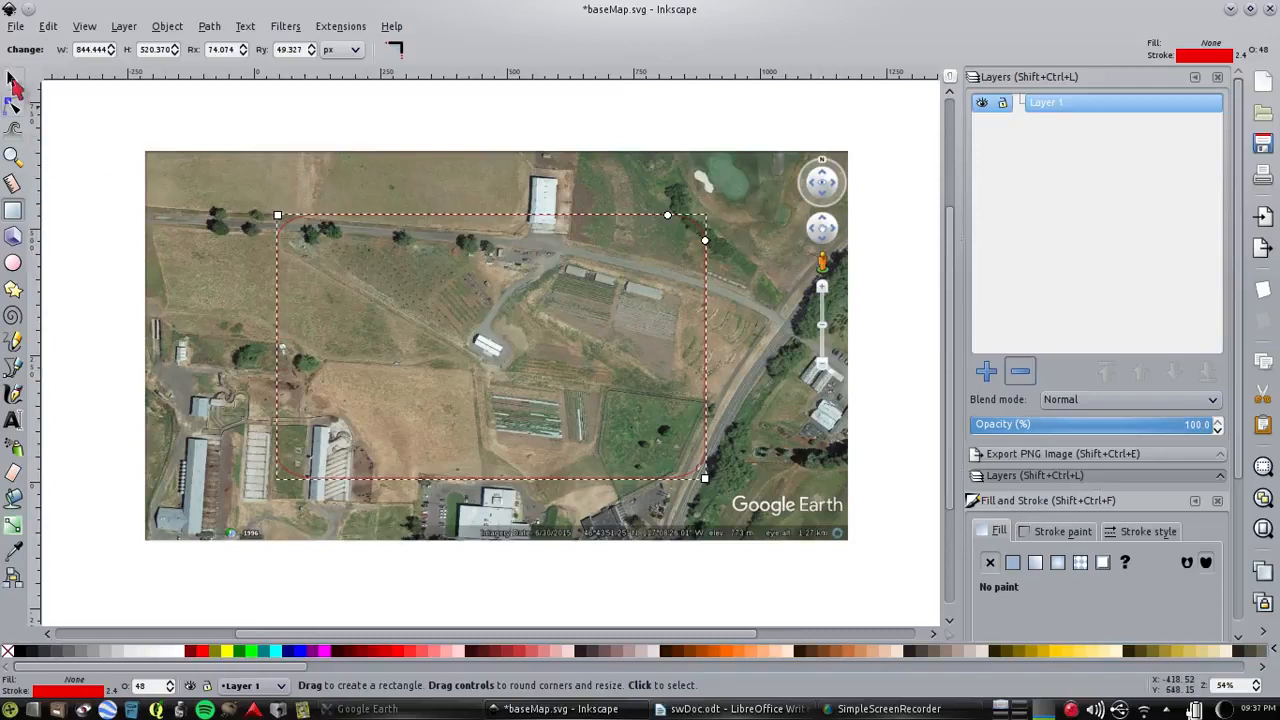
Clip the aerial image to the shape of the rounded rectangle around the farm area
left_click(12, 80)
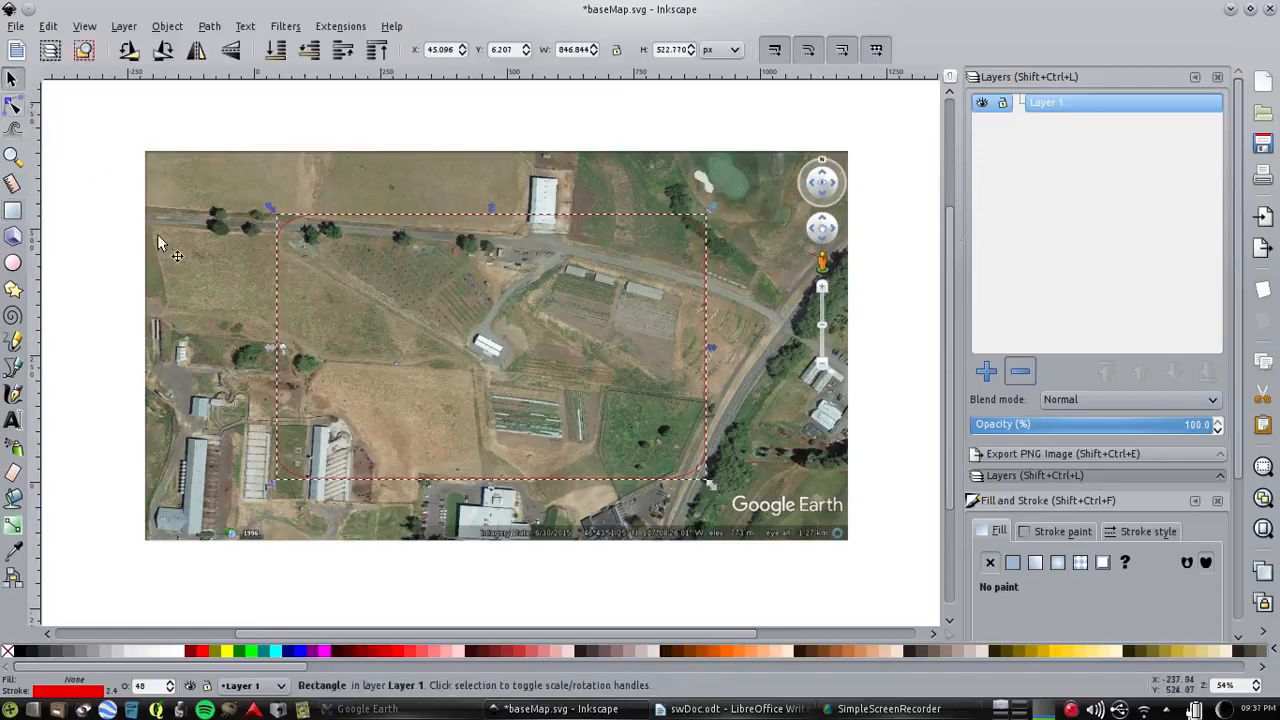
left_click(215, 207, "shift")
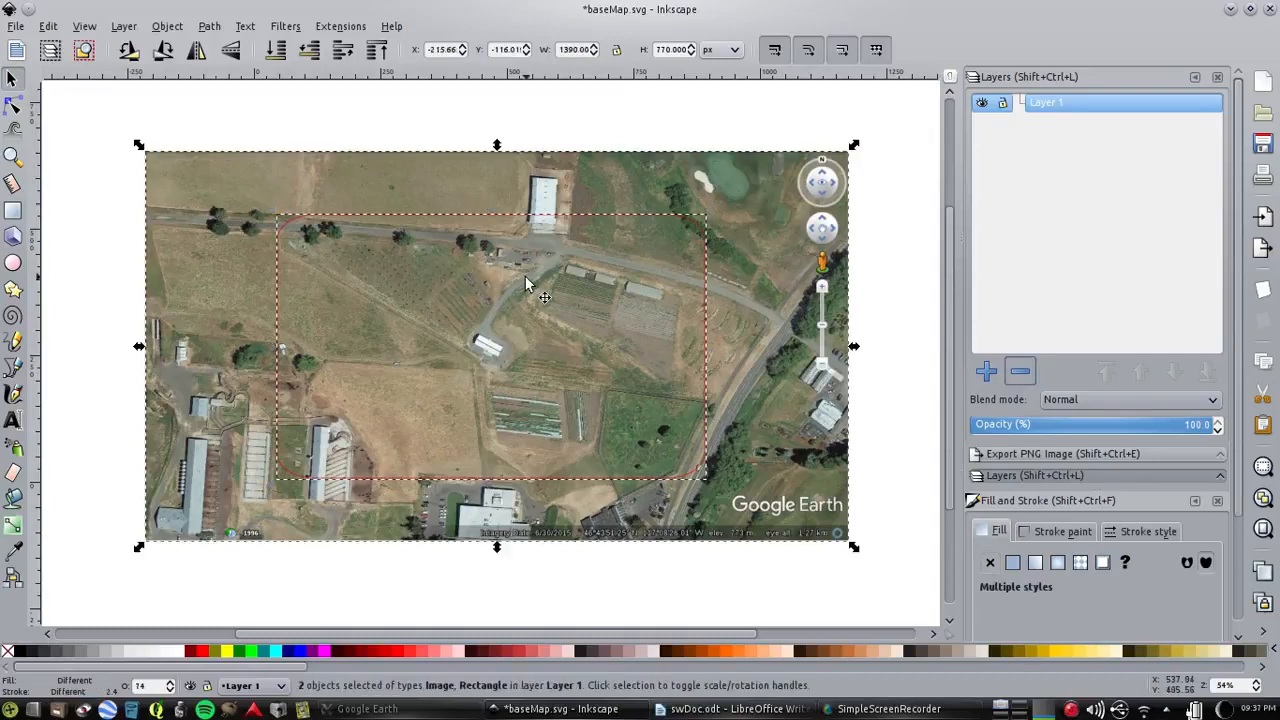
left_click(100, 125)
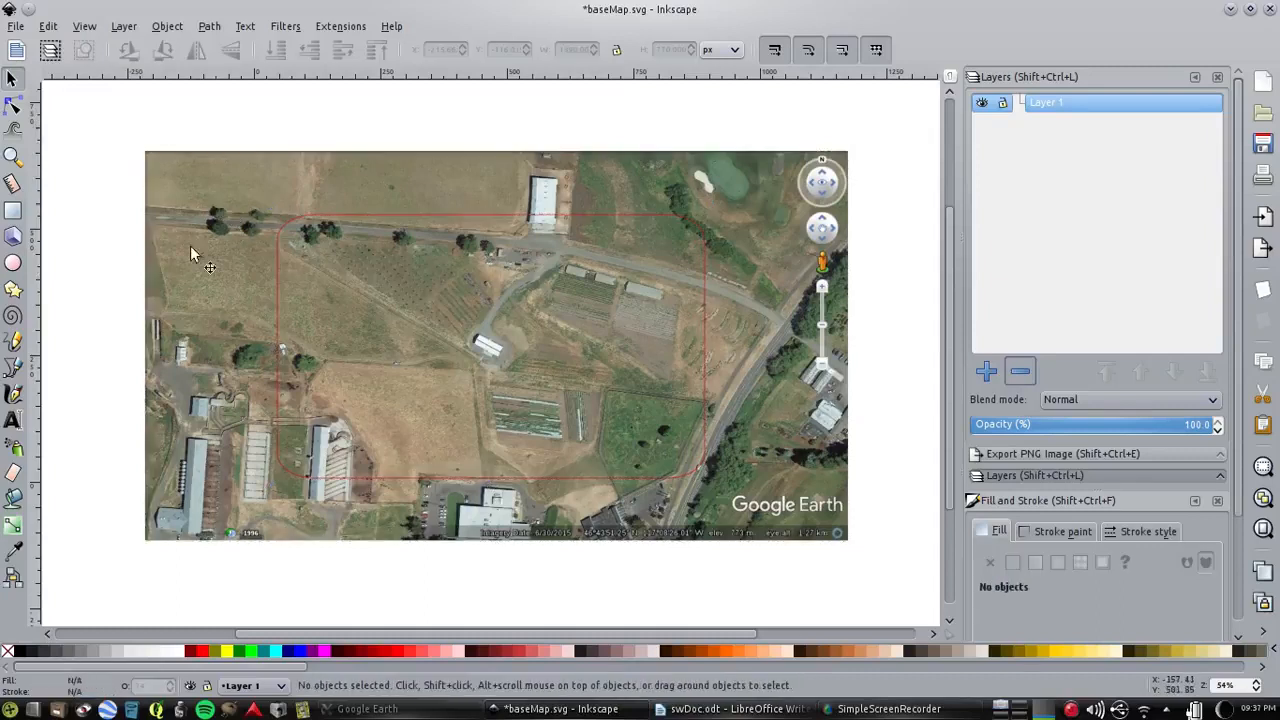
left_click(313, 216)
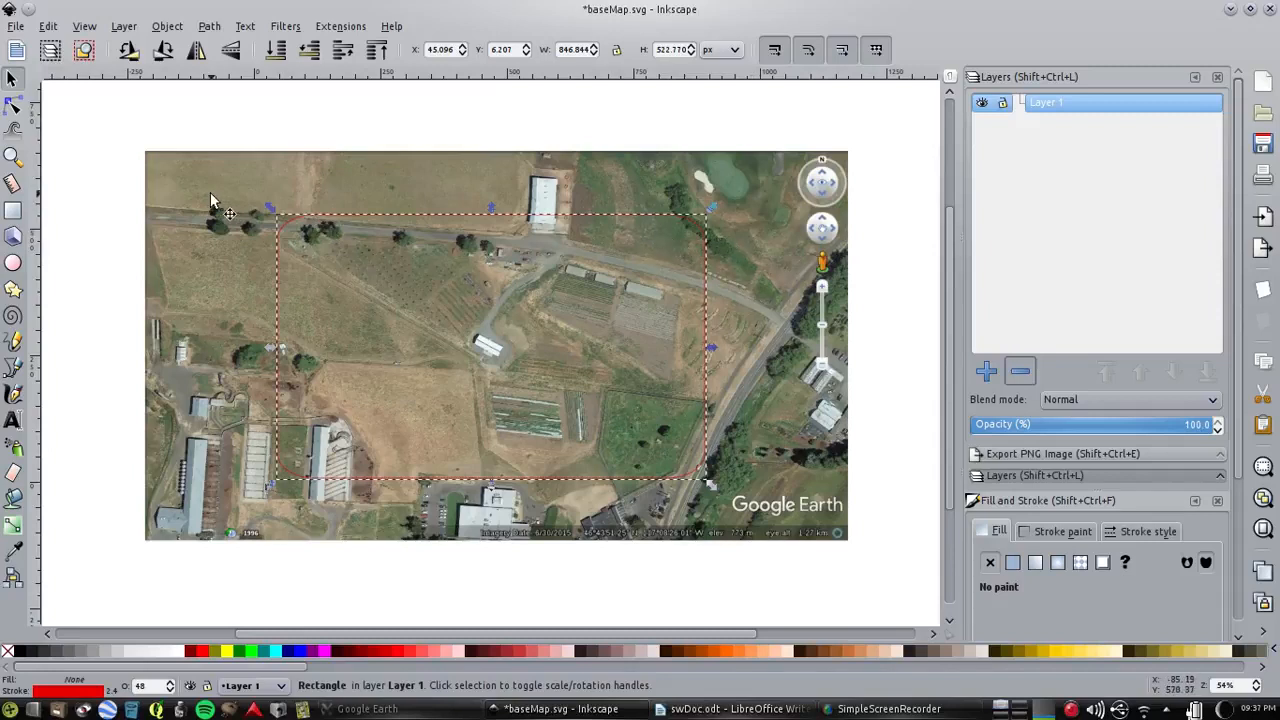
key("shift")
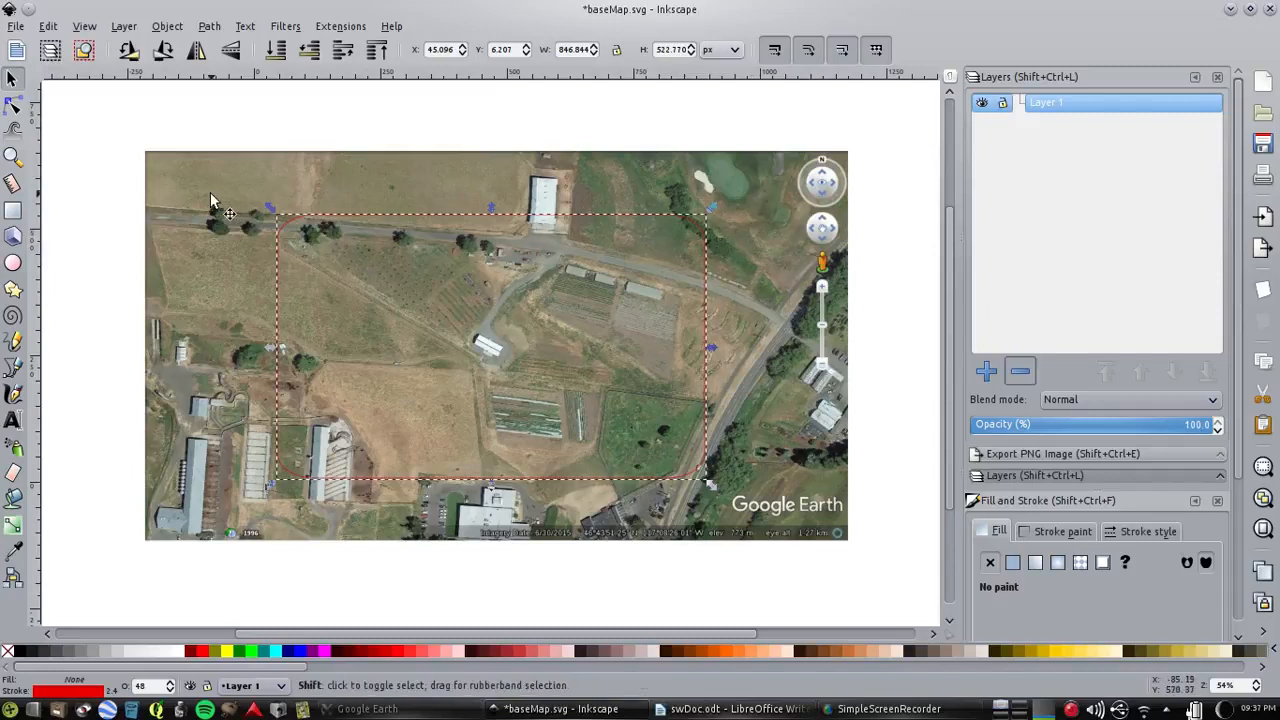
left_click(189, 179, "shift")
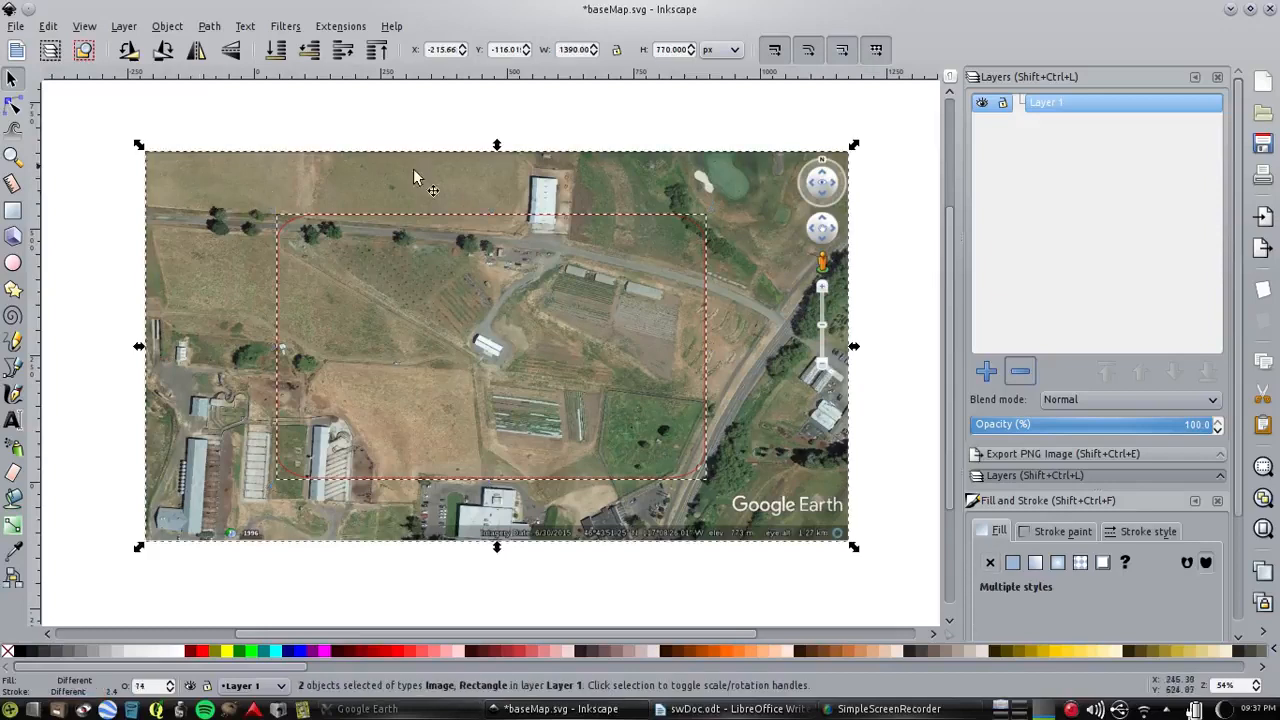
left_click(166, 26)
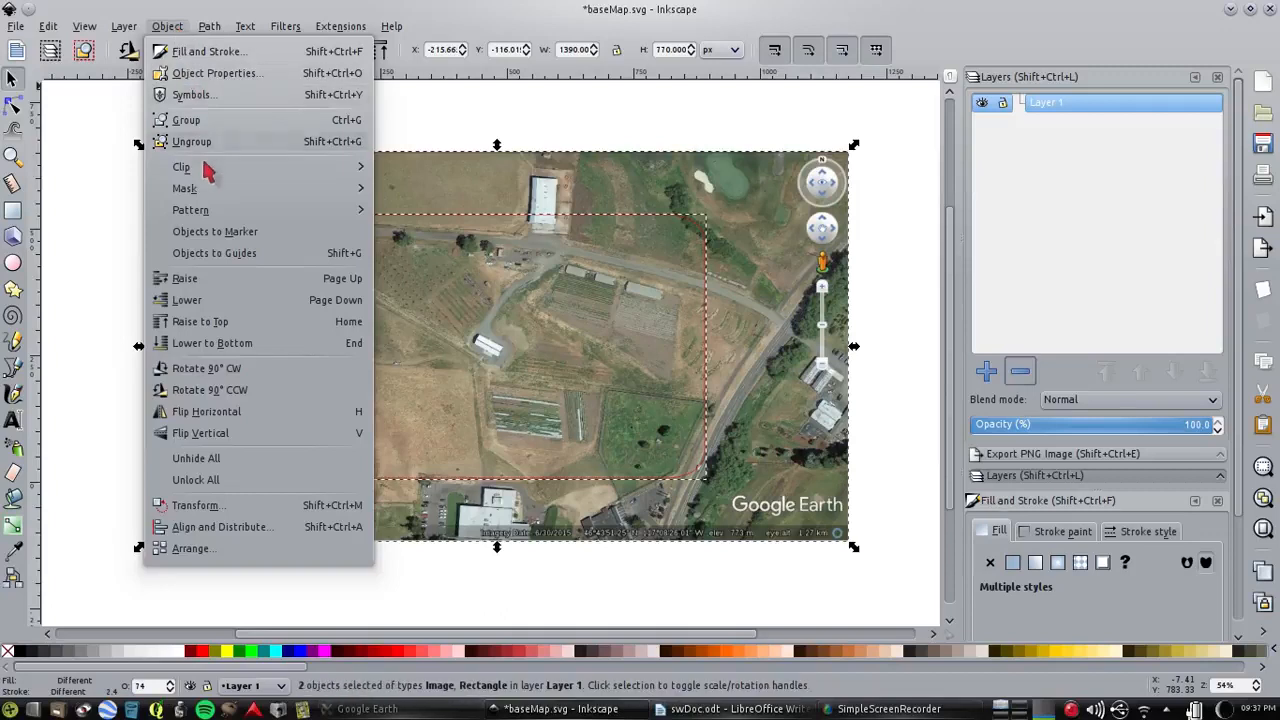
mouse_move(208, 170)
left_click(403, 172)
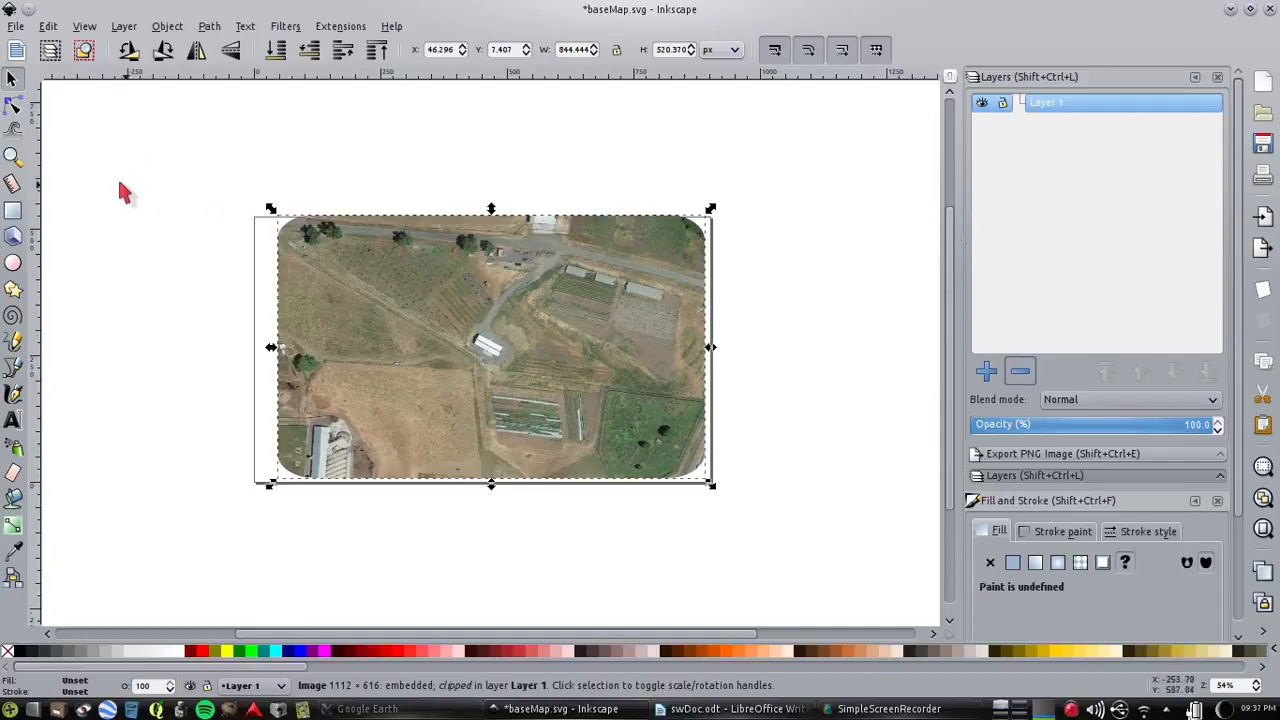
Resize the page to fit the clipped aerial image and save the document
left_click(17, 30)
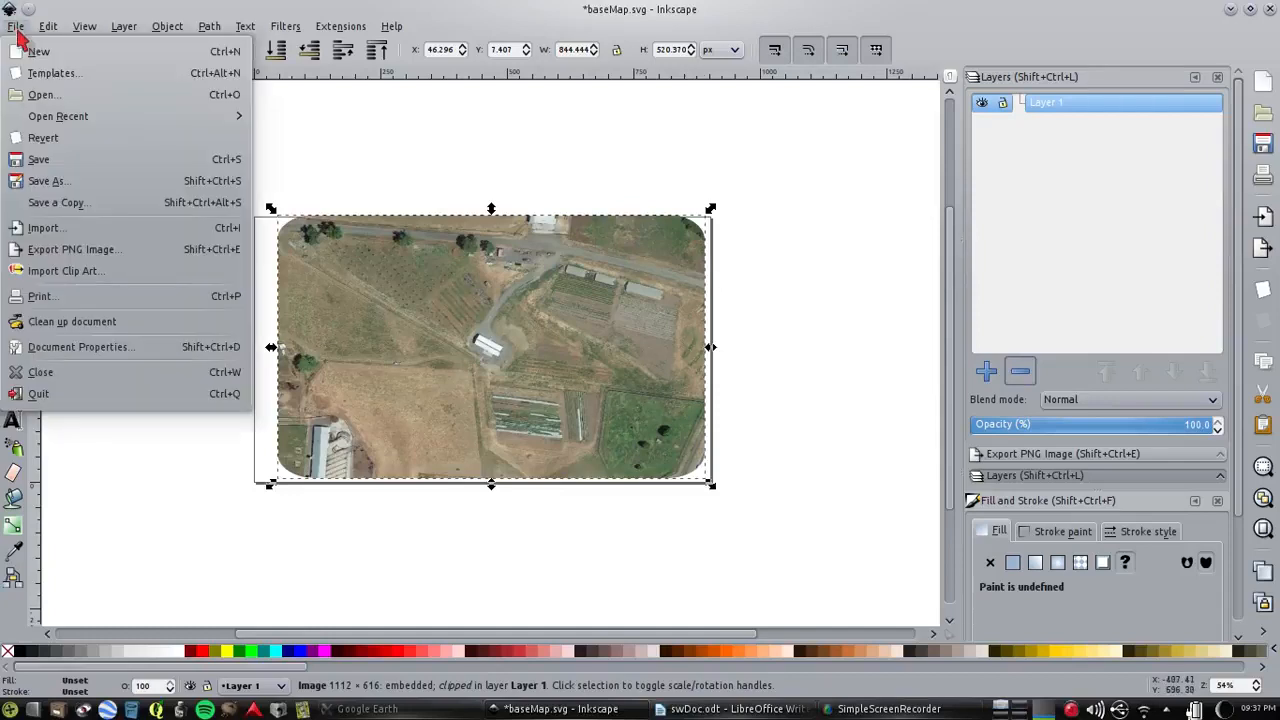
left_click(86, 347)
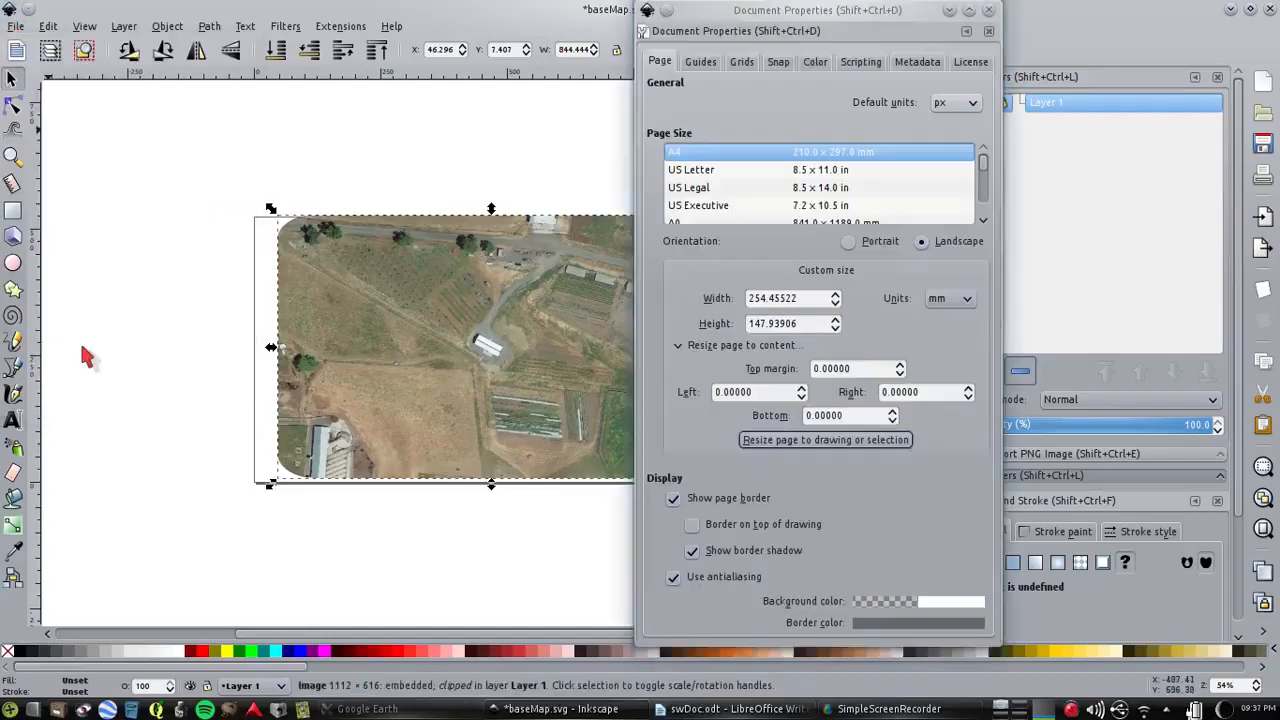
left_click(838, 445)
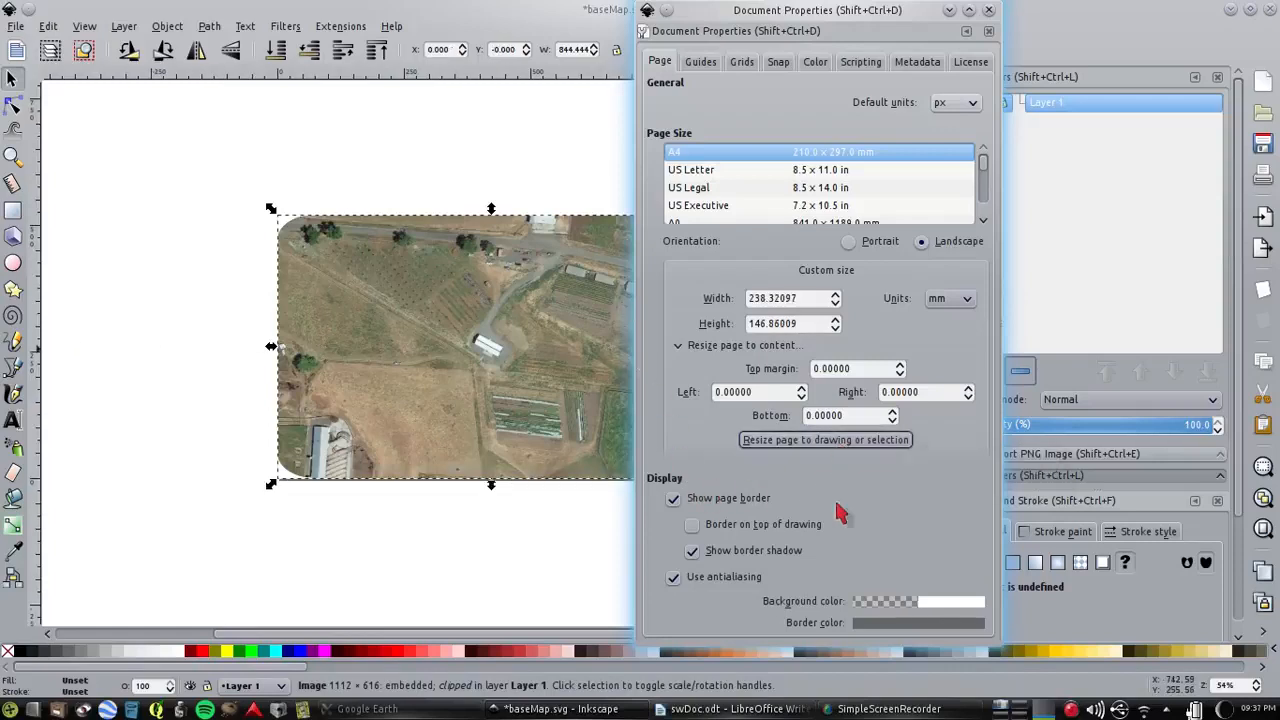
left_click(989, 11)
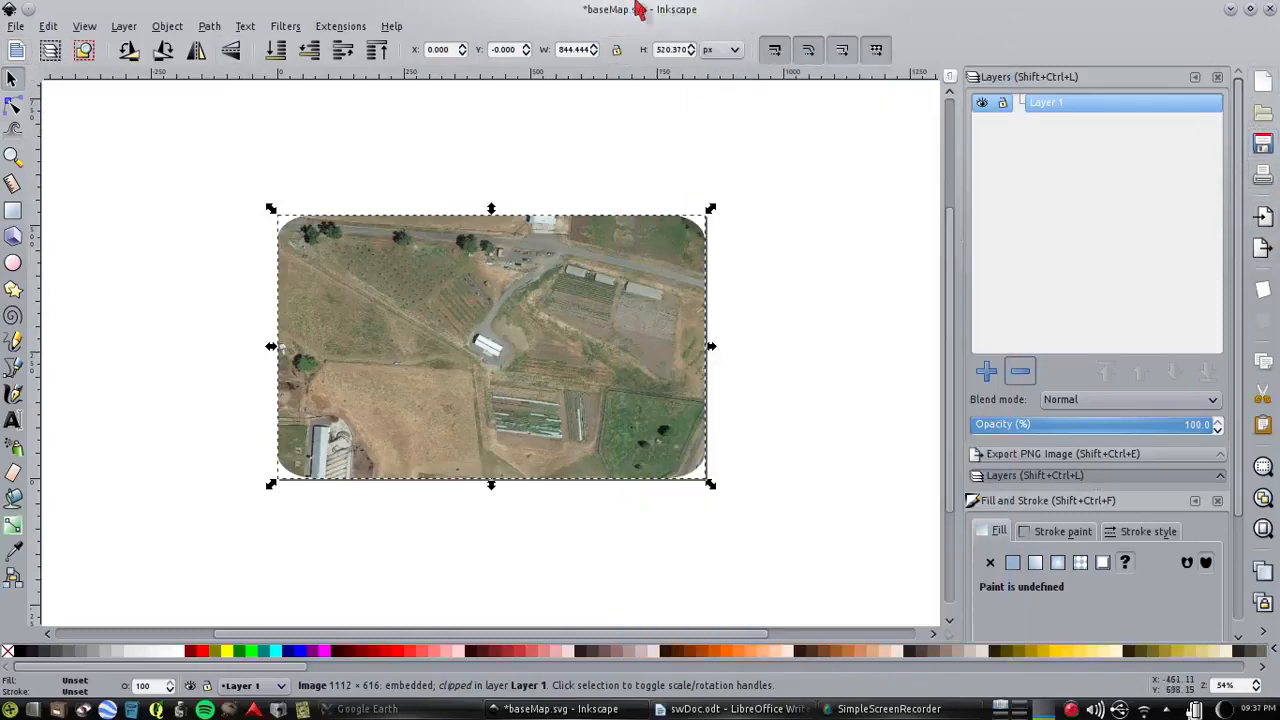
left_click(1263, 148)
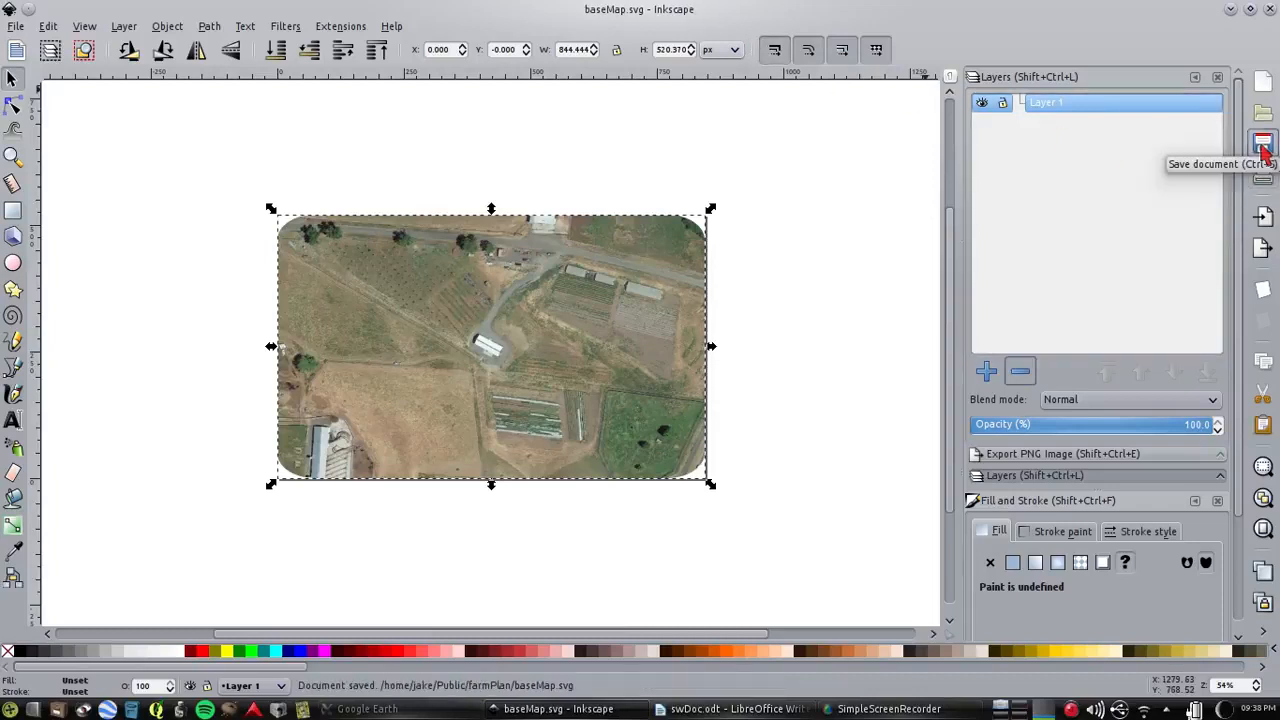
left_click(893, 710)
left_click(1035, 170)
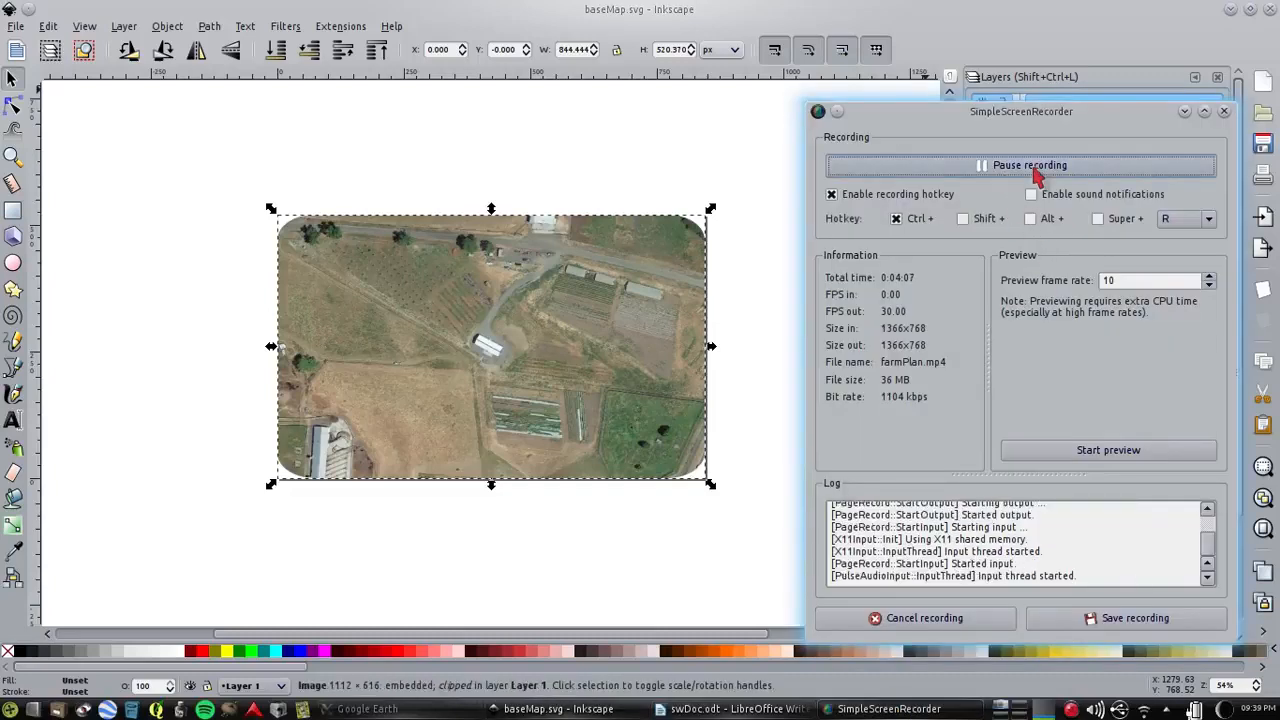
left_click(1035, 170)
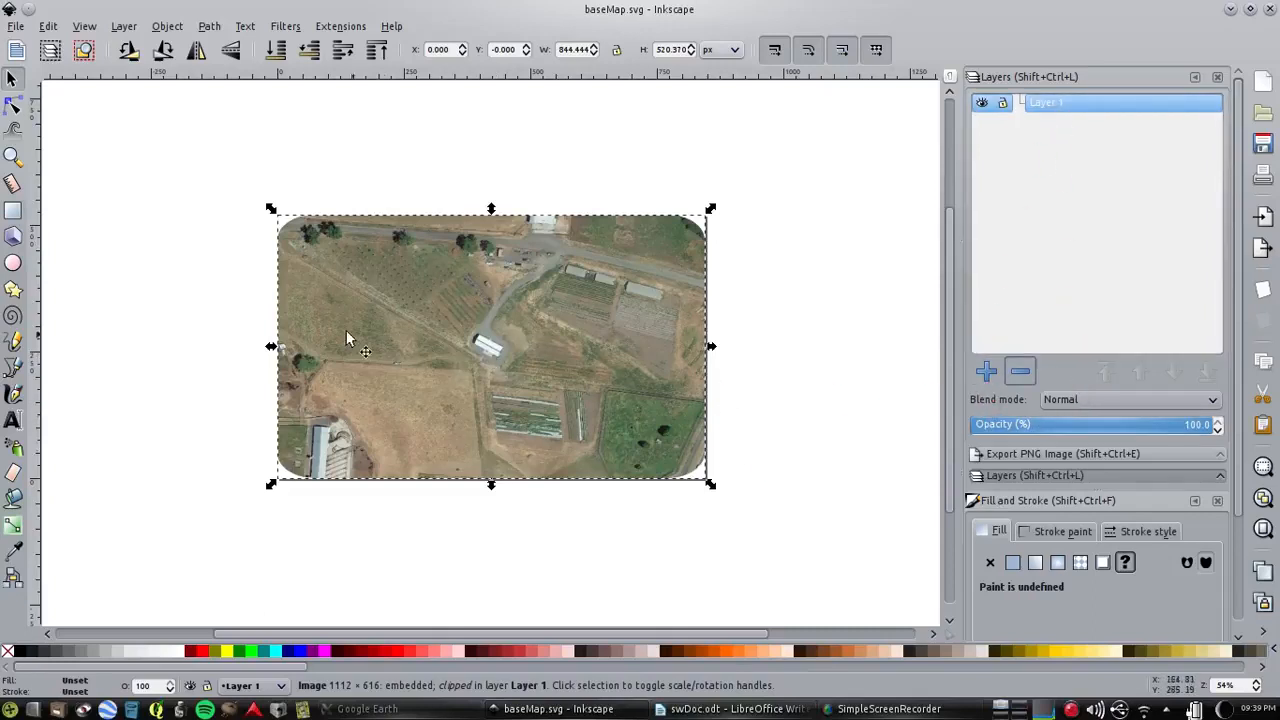
Add six layers, Layer 2 to Layer 7, each above the current one and with its default name
left_click(986, 371)
left_click(612, 406)
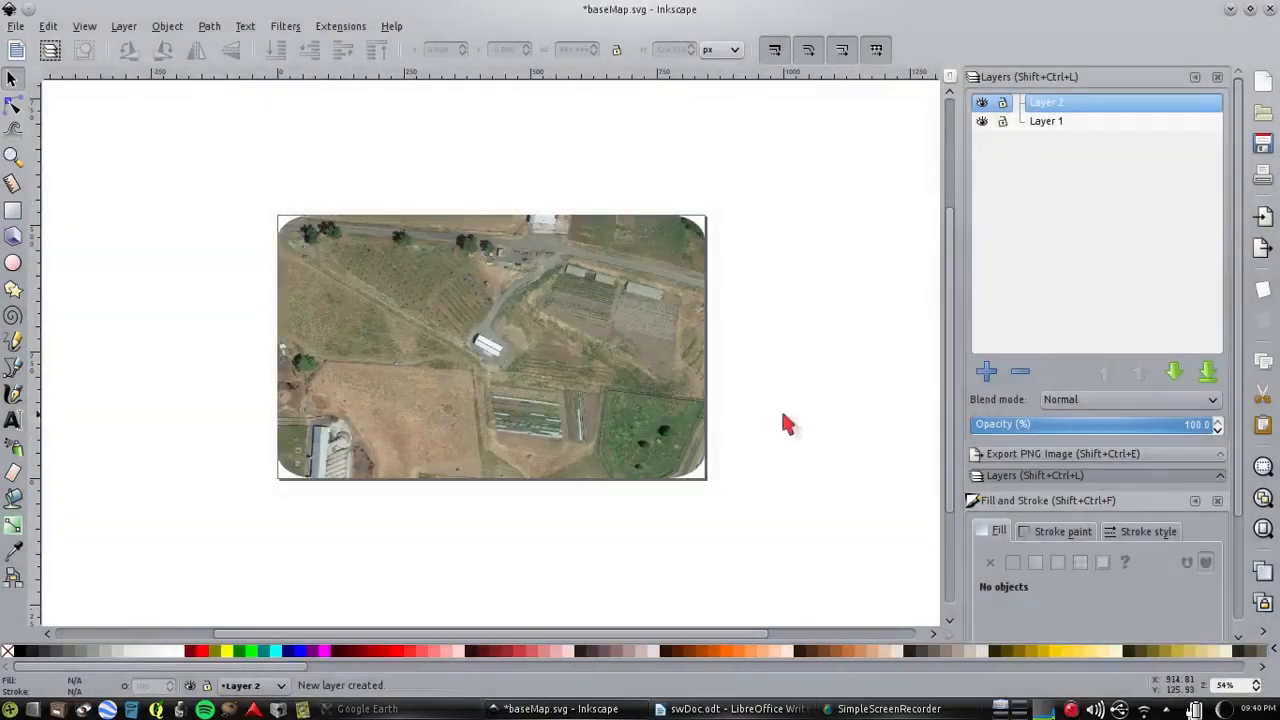
left_click(982, 372)
left_click(614, 406)
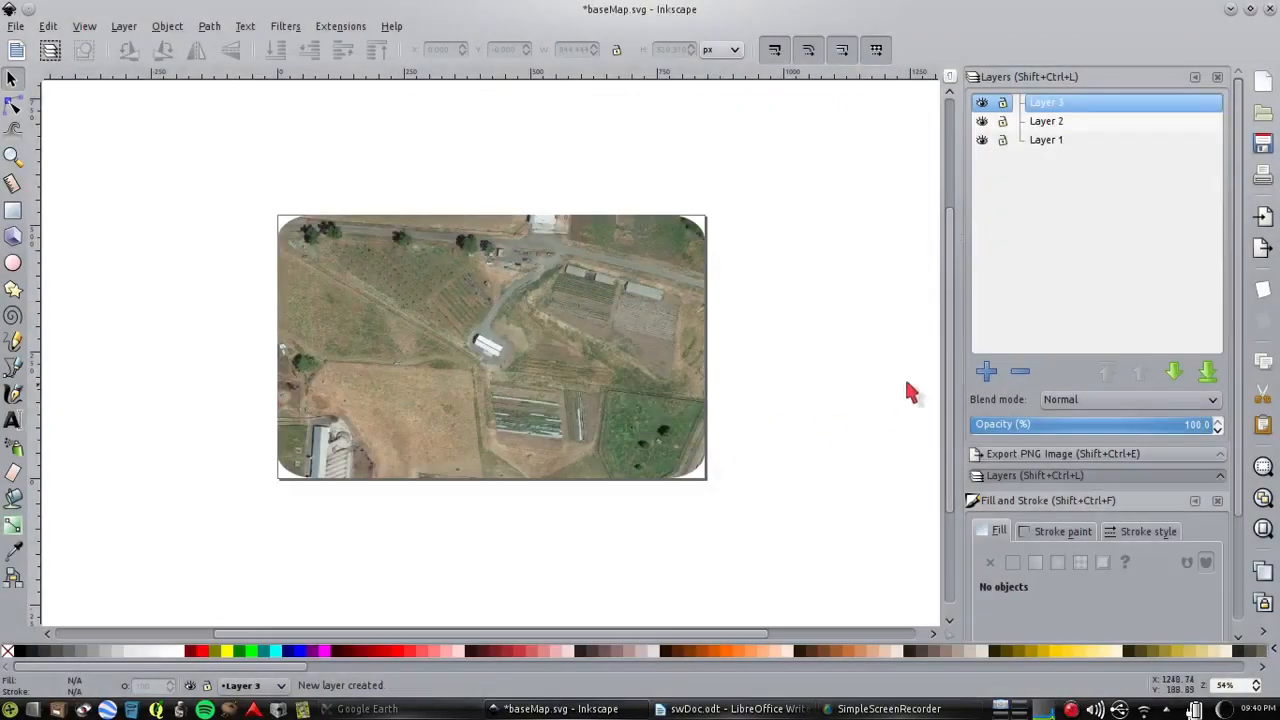
left_click(984, 371)
left_click(612, 406)
left_click(984, 371)
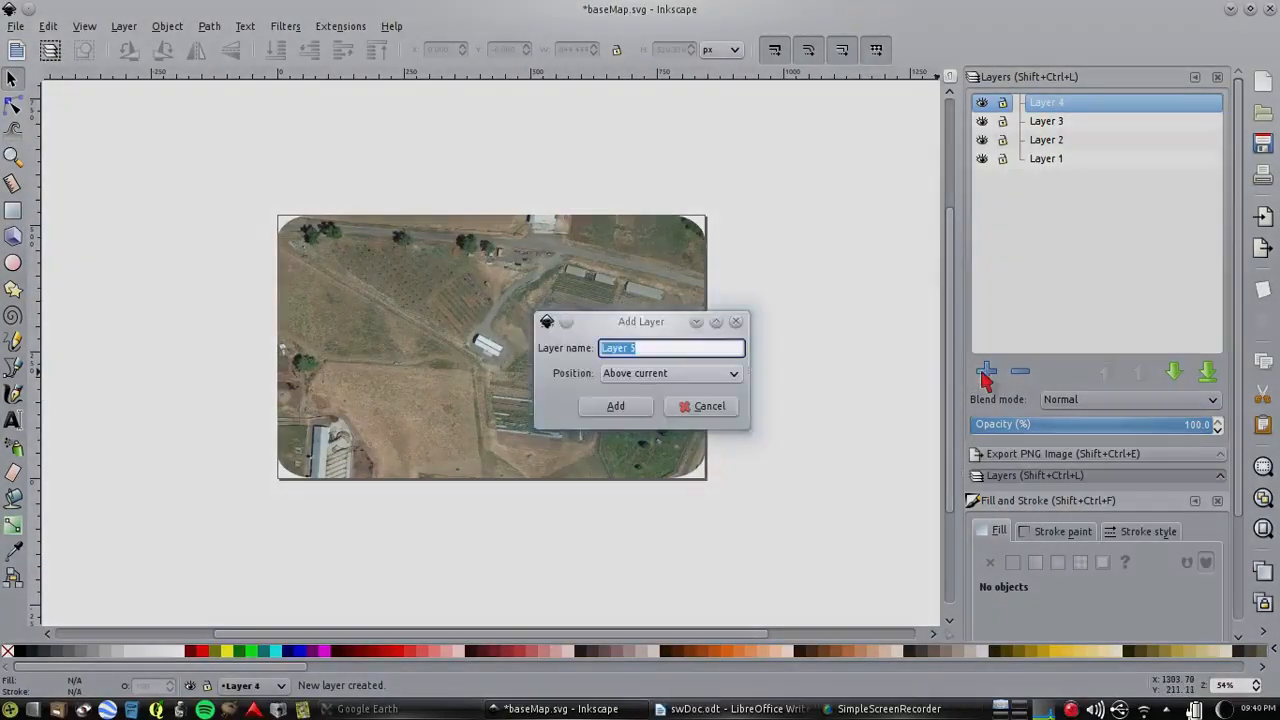
left_click(614, 406)
left_click(984, 371)
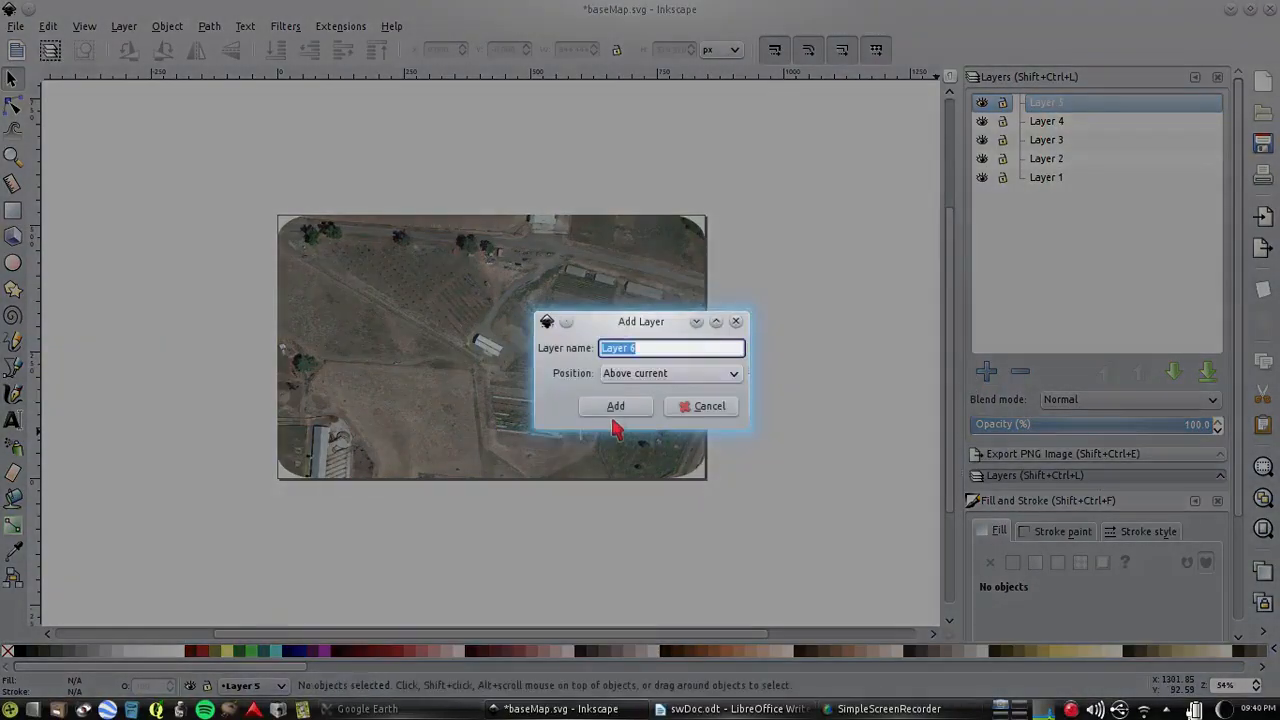
left_click(613, 406)
left_click(984, 371)
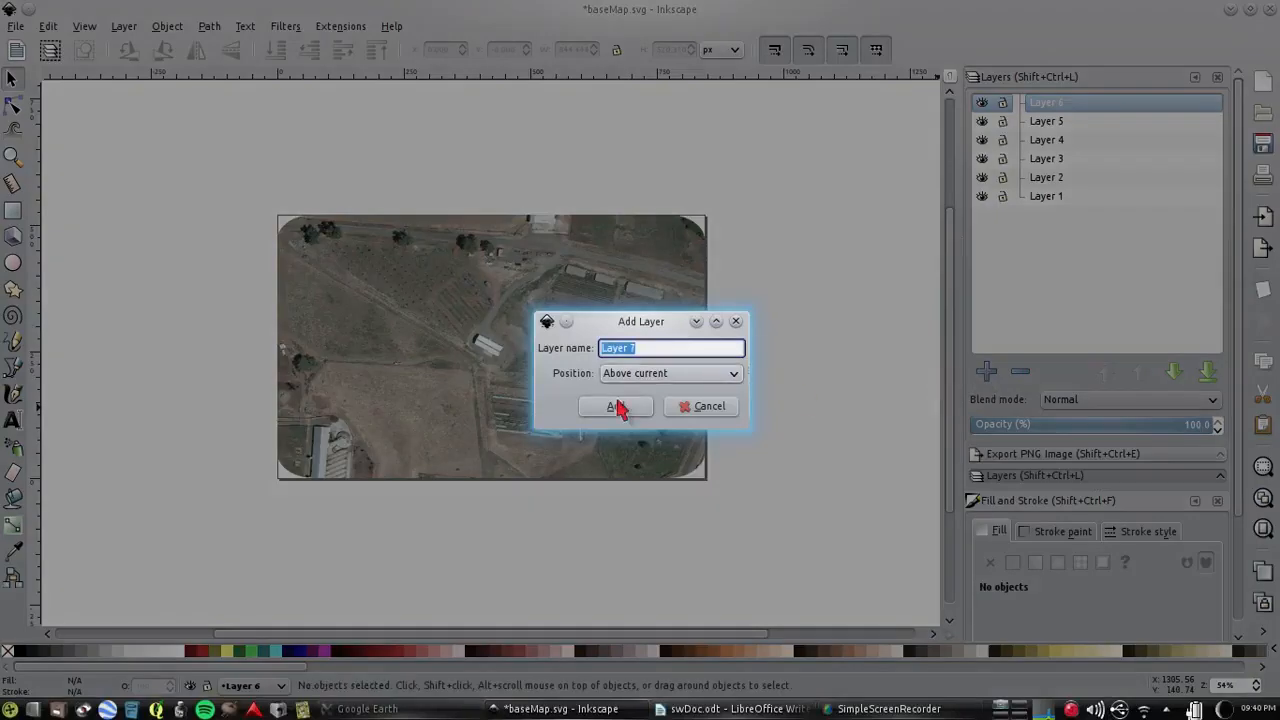
left_click(614, 406)
Rename the bottom layer holding the aerial image as baseMap, lock it, and test that the image can't be moved
left_click(1046, 215)
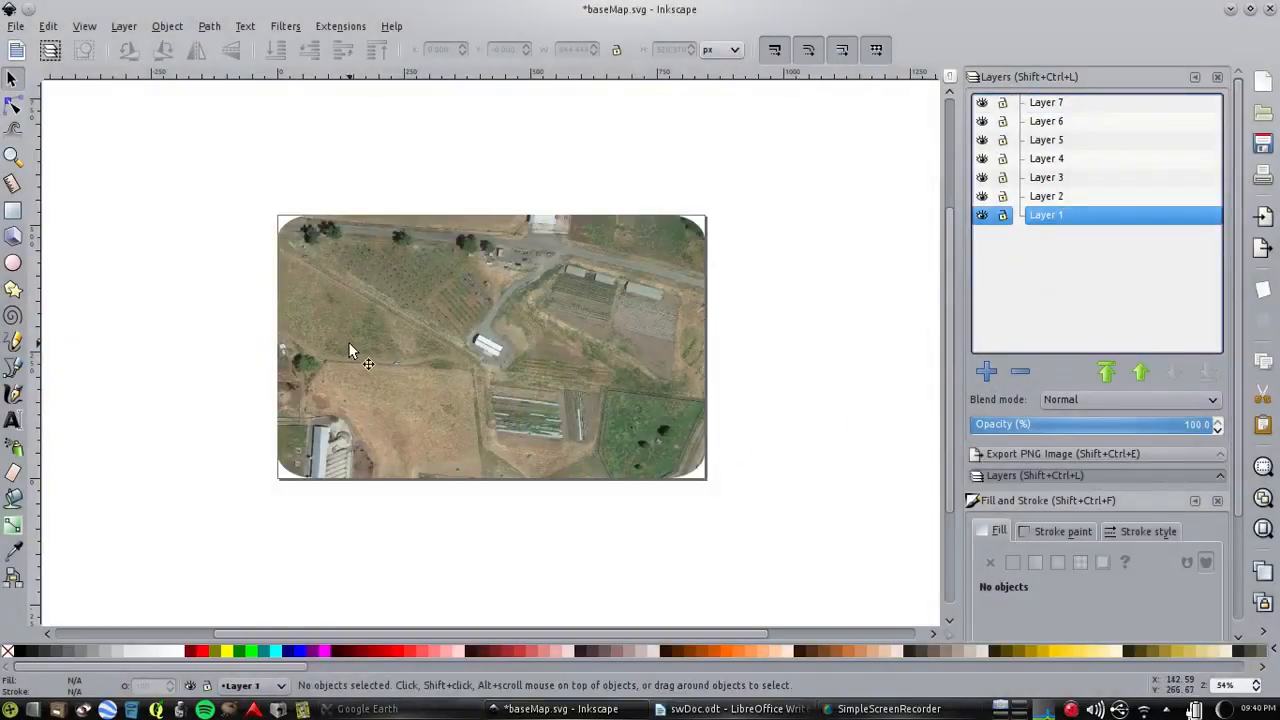
left_click(477, 300)
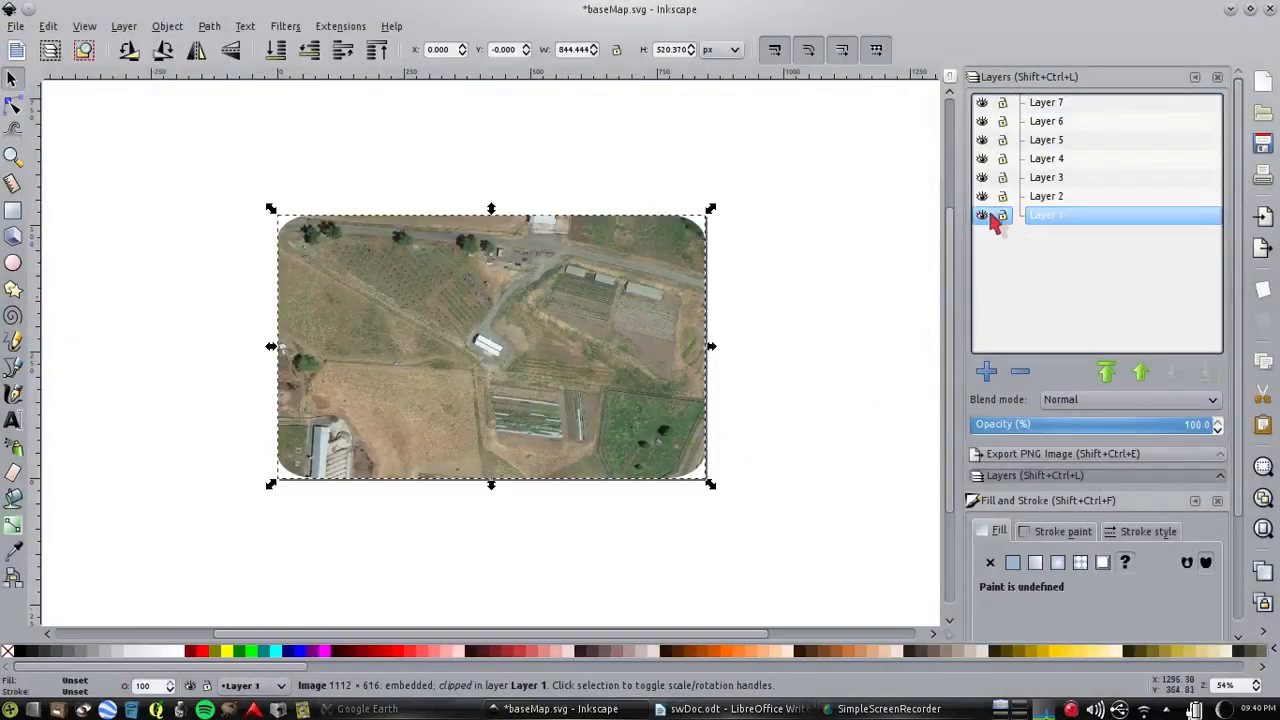
left_click(1057, 218)
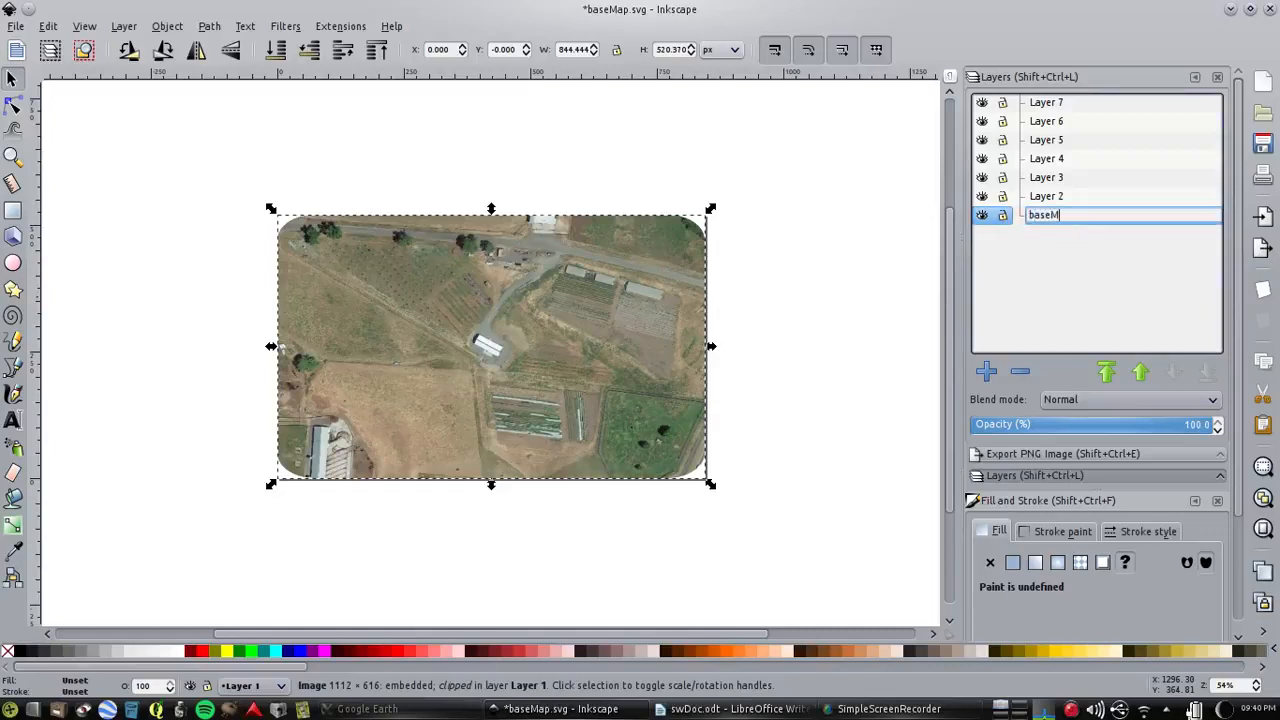
key("Return")
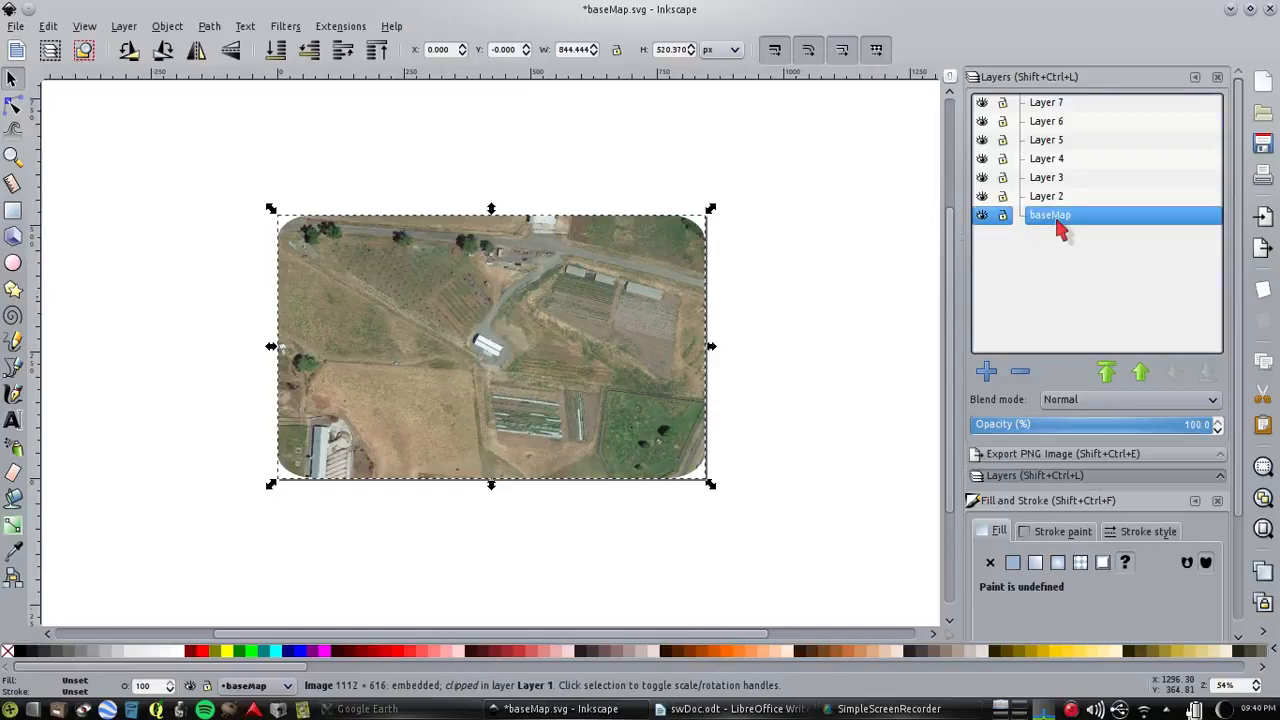
left_click(1003, 218)
left_click_drag(528, 340, 438, 392)
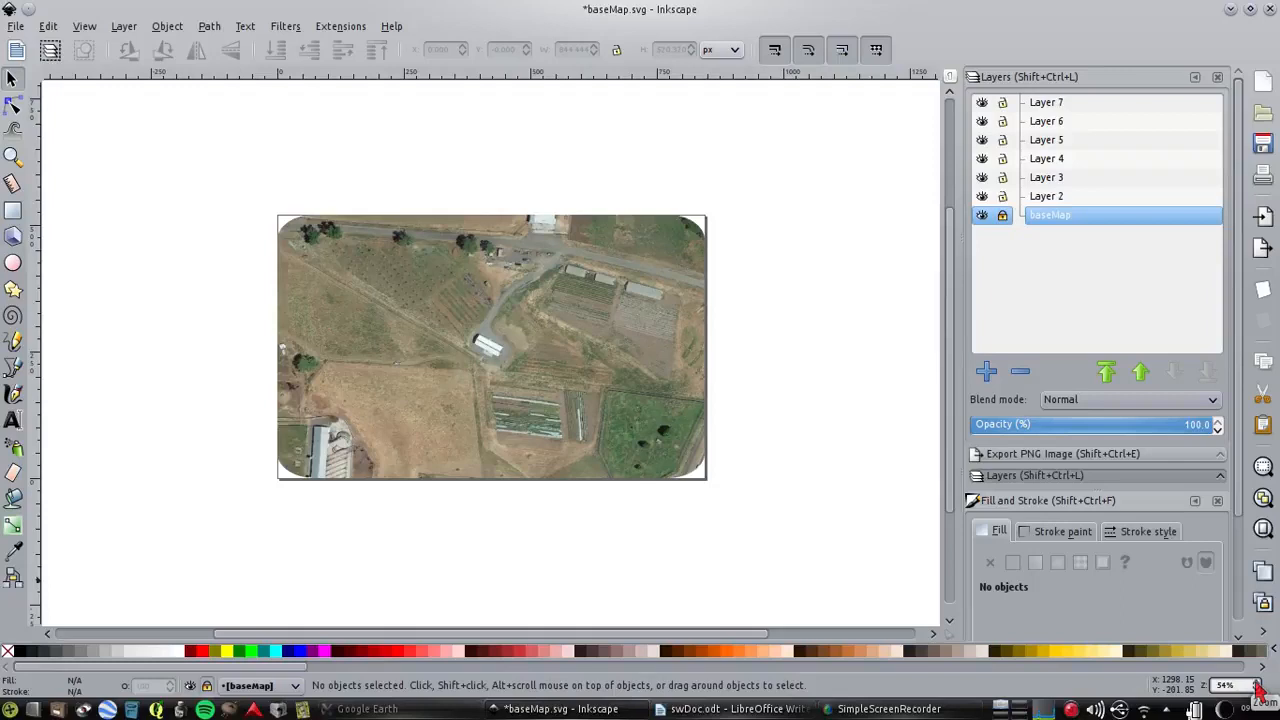
left_click(1056, 196)
left_click(1054, 177)
left_click(1053, 158)
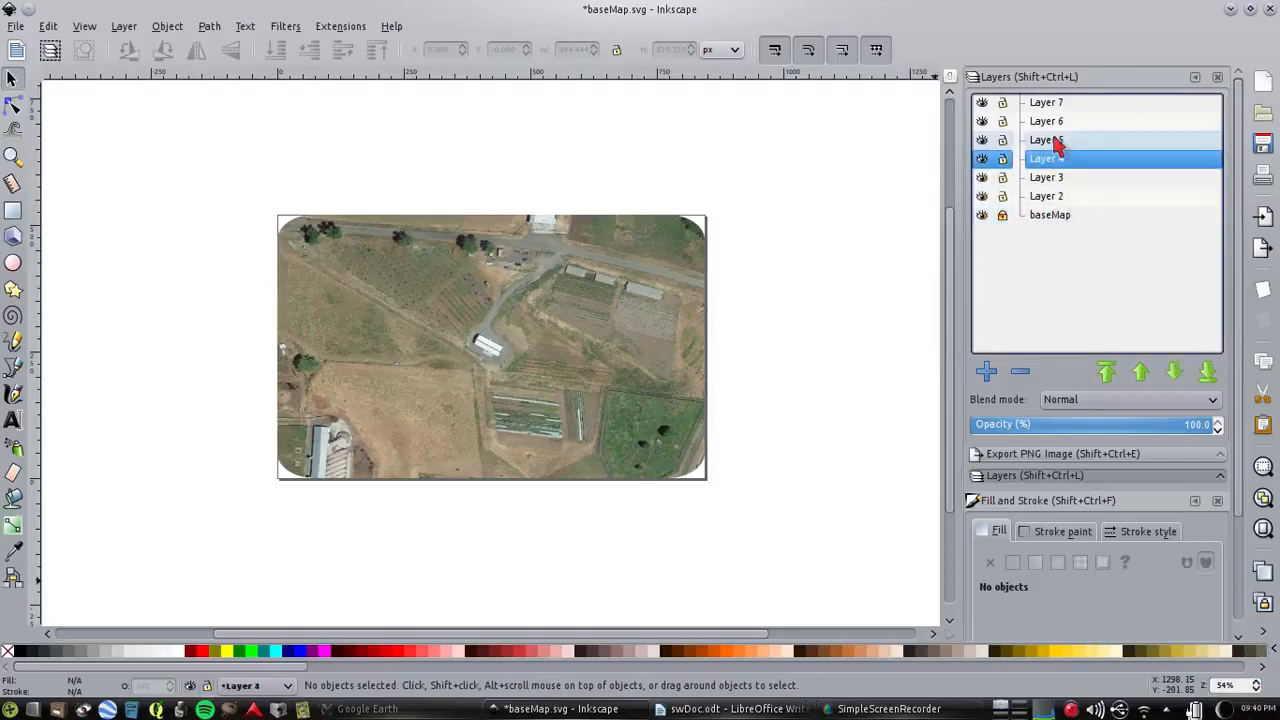
left_click(1057, 141)
left_click(1054, 123)
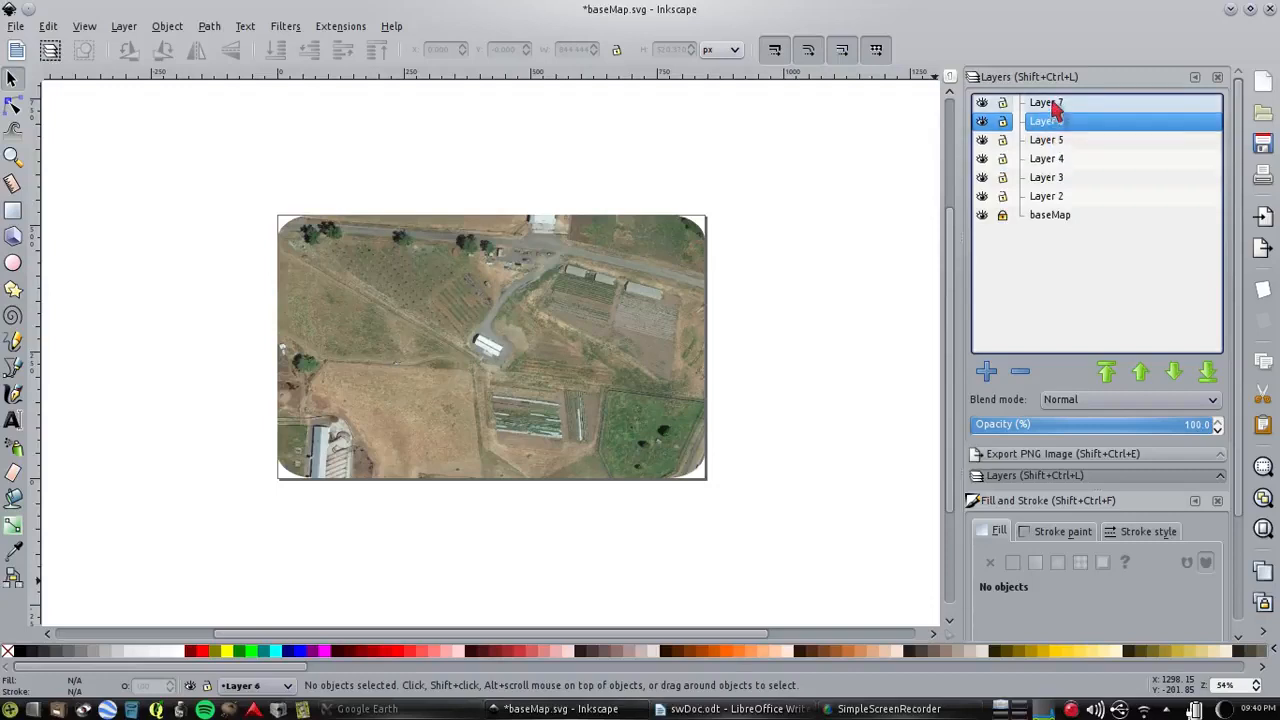
On Layer 2, trace the farm's boundary as a closed path of straight segments around the fields, starting along the road
left_click(1258, 685)
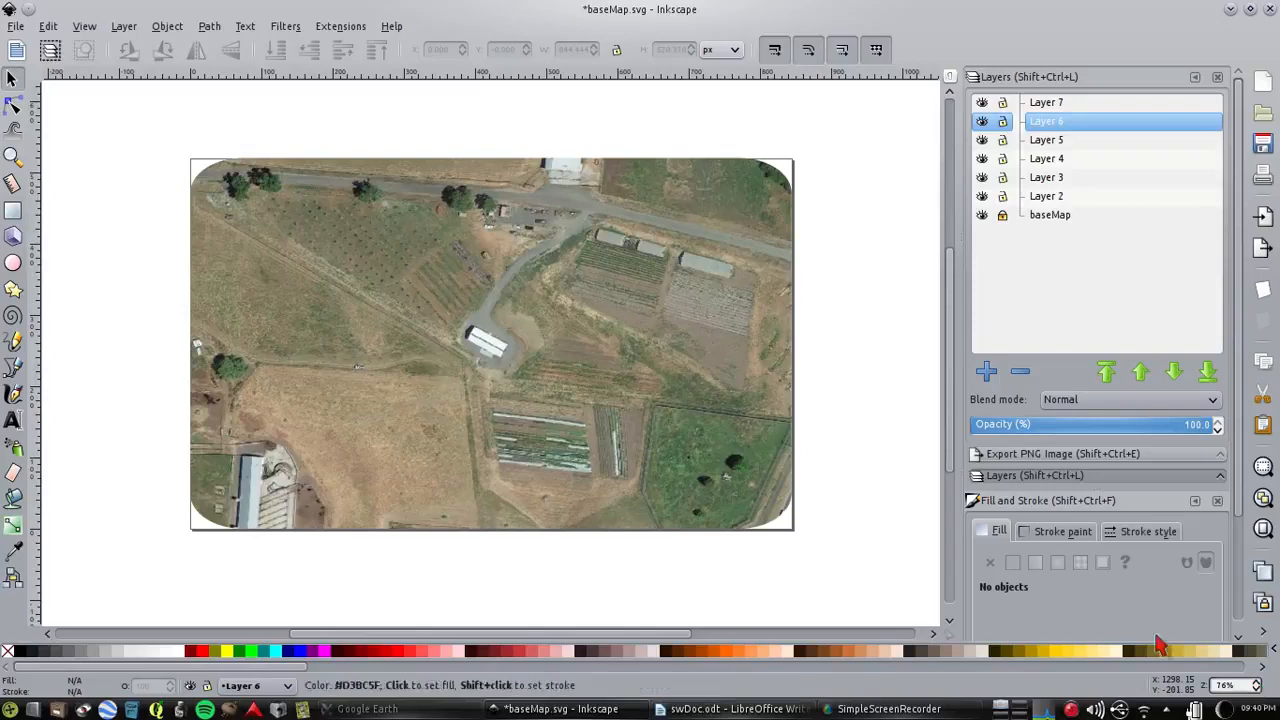
left_click(1058, 200)
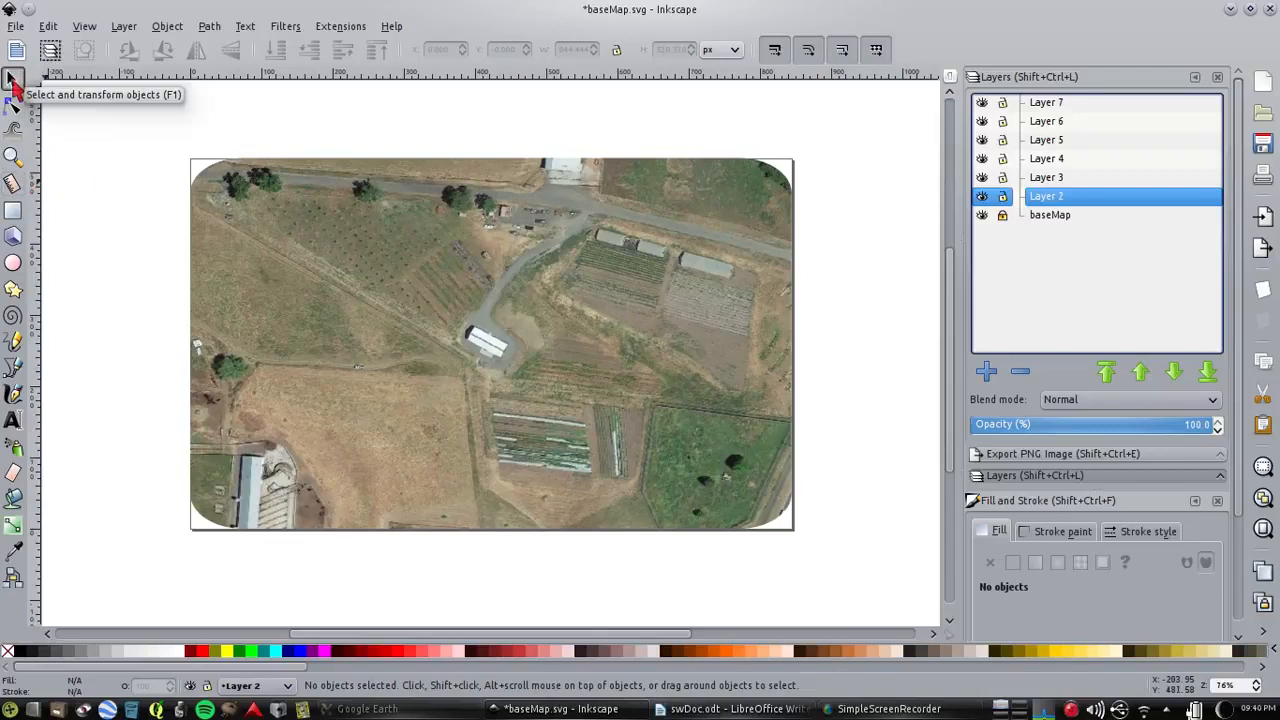
left_click(13, 368)
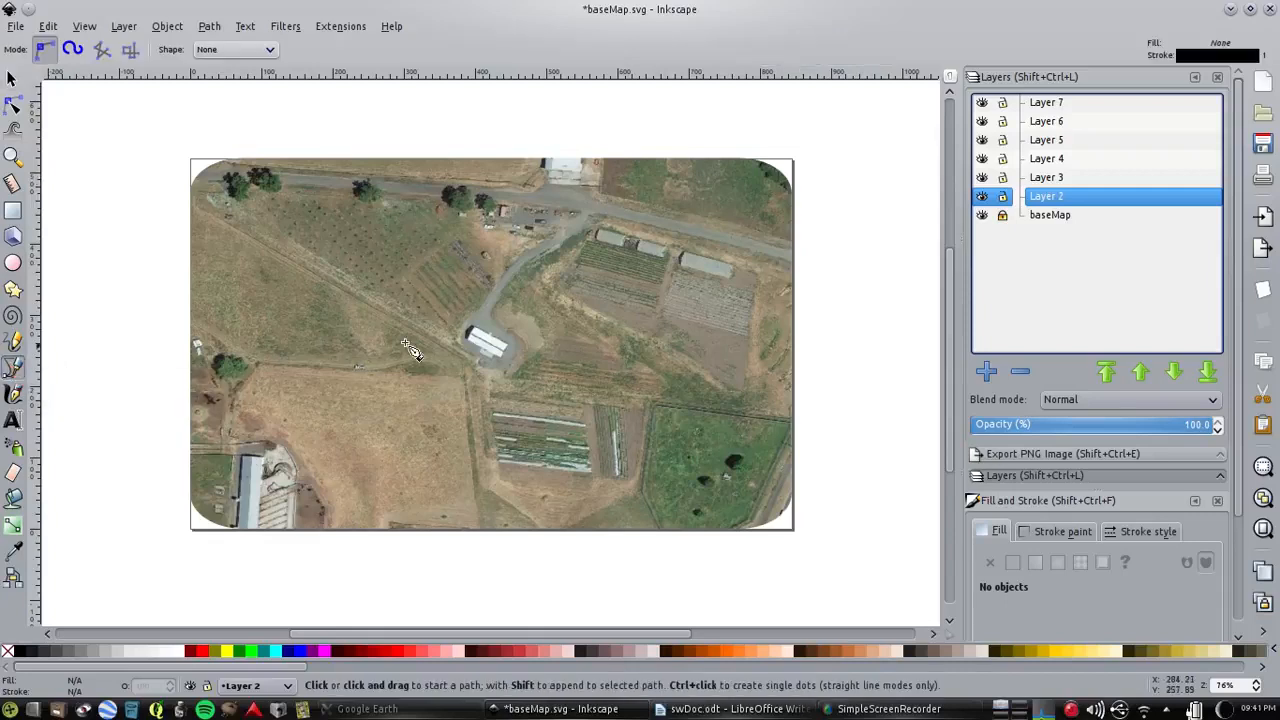
left_click(538, 202)
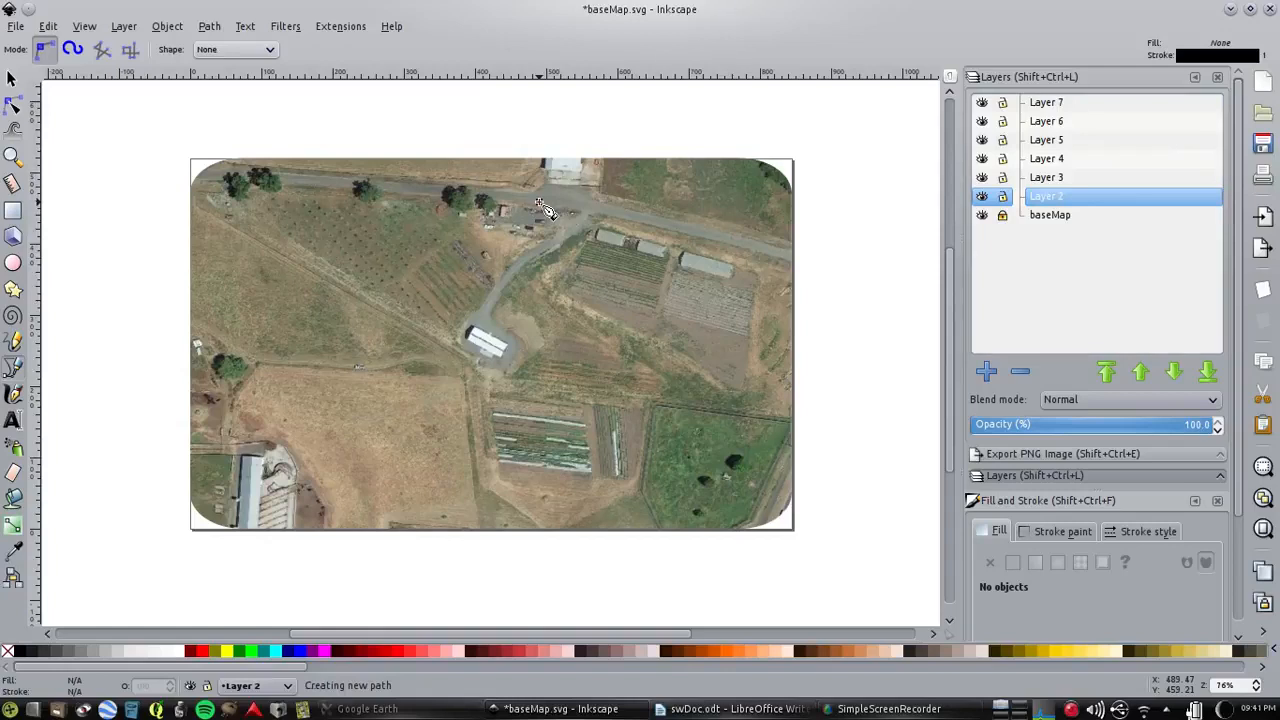
left_click(786, 262)
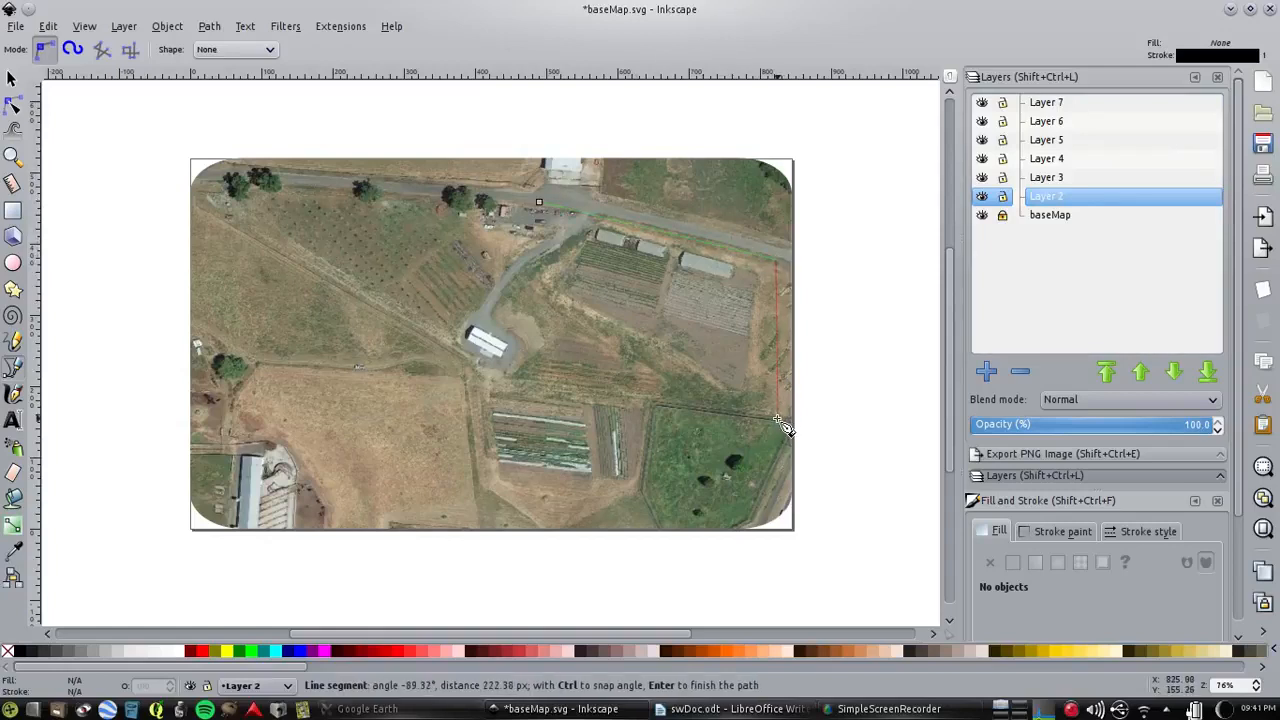
left_click(777, 419)
left_click(731, 521)
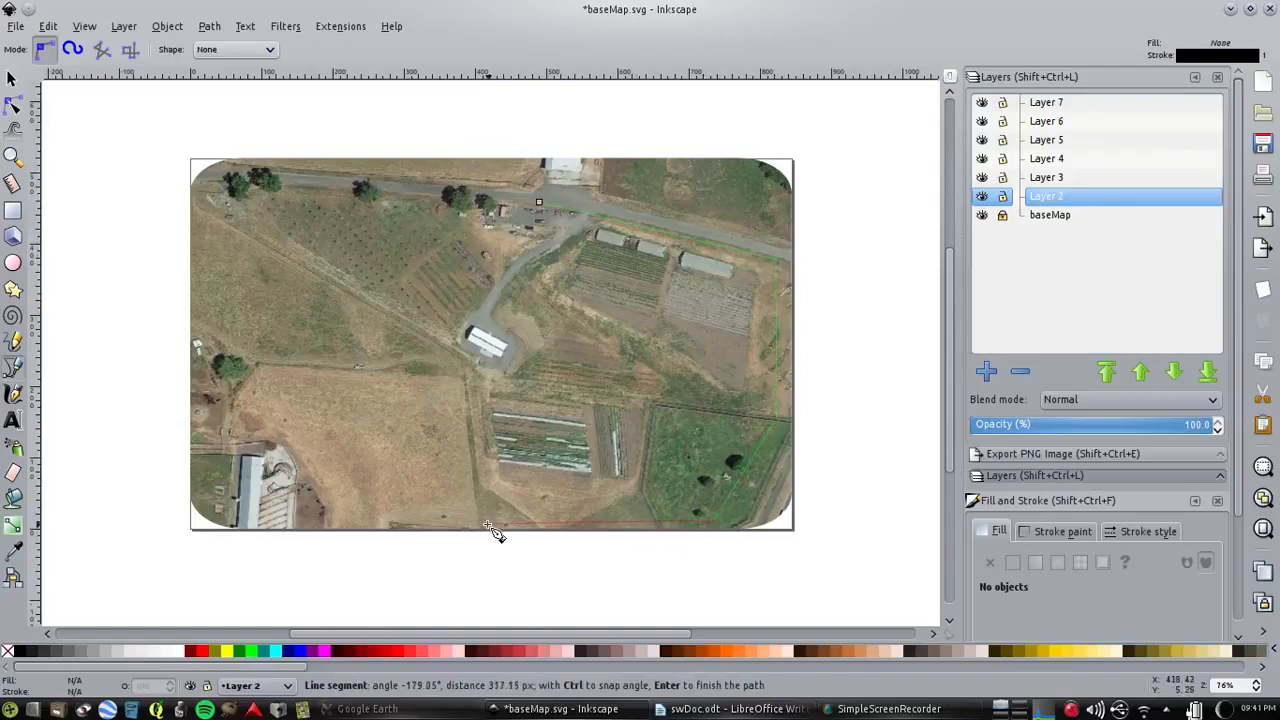
left_click(330, 516)
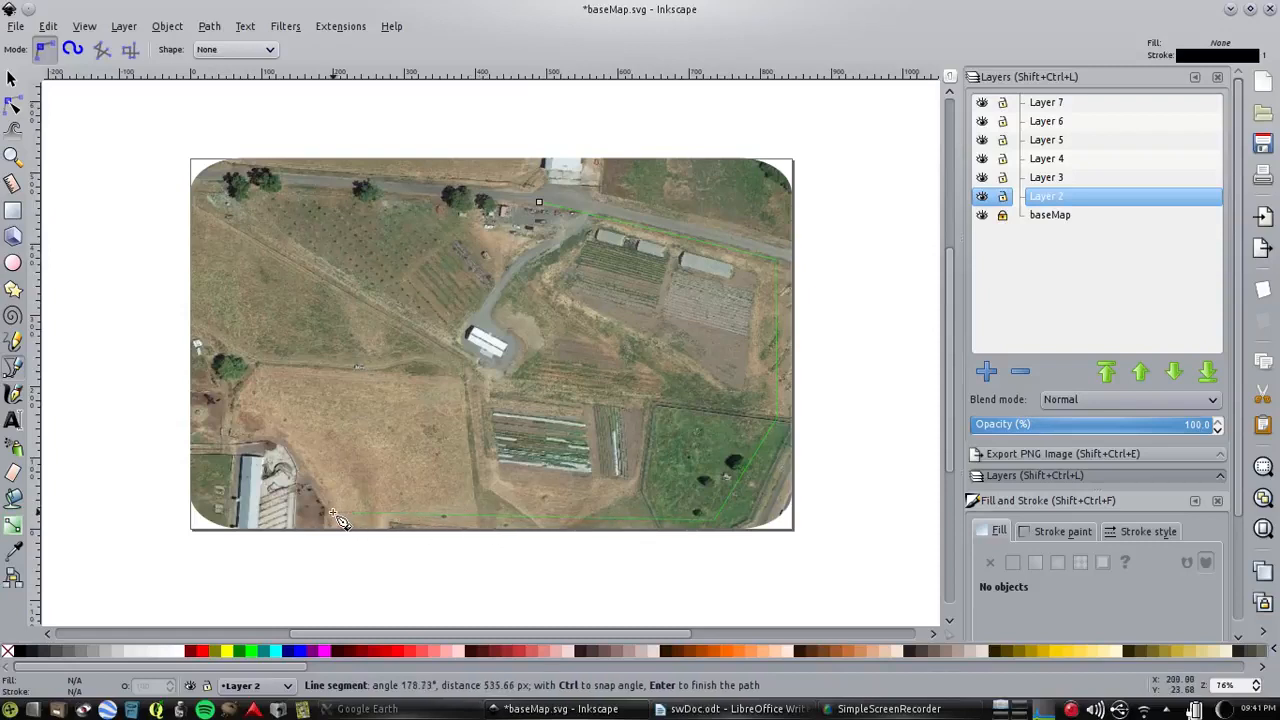
left_click(256, 364)
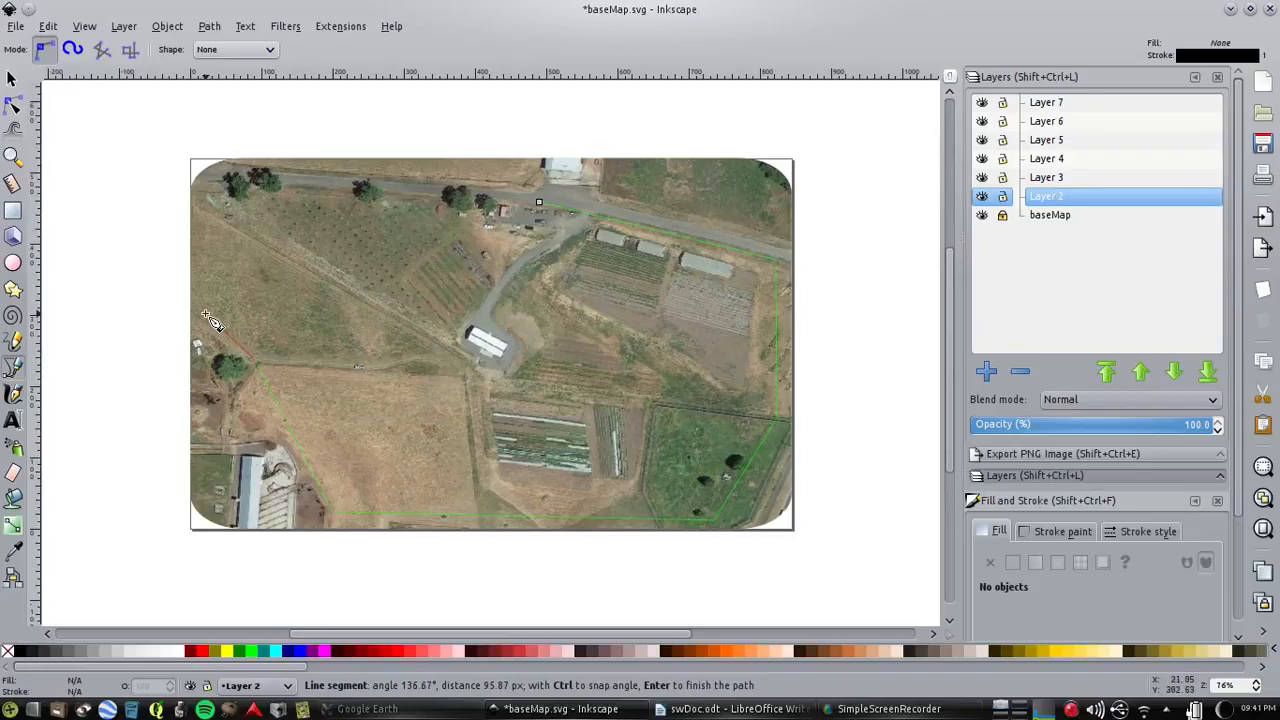
left_click(206, 315)
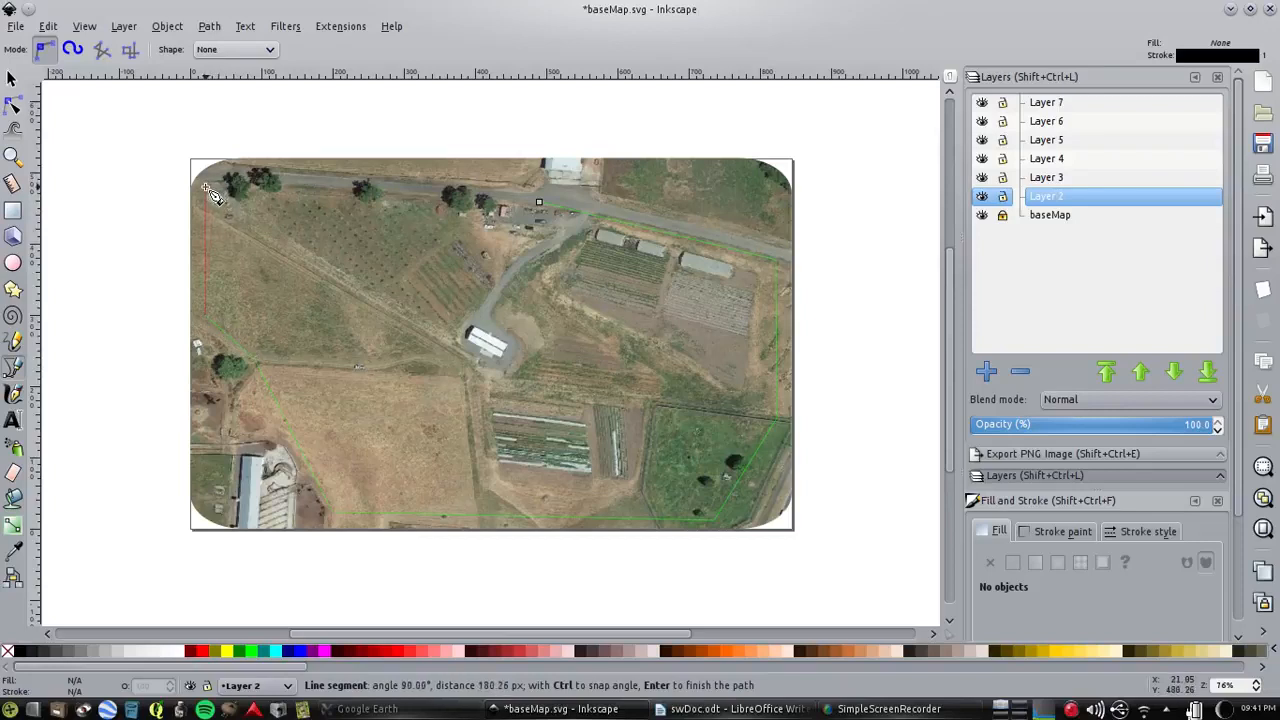
left_click(210, 193)
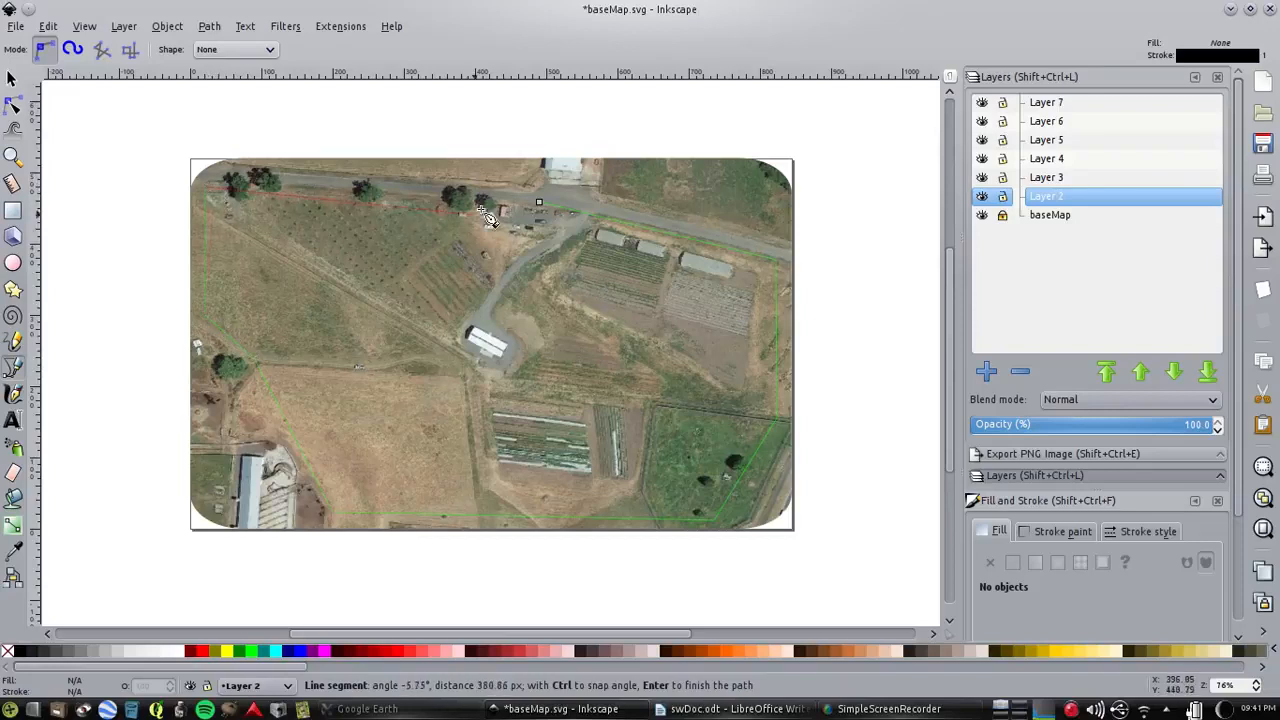
left_click(539, 203)
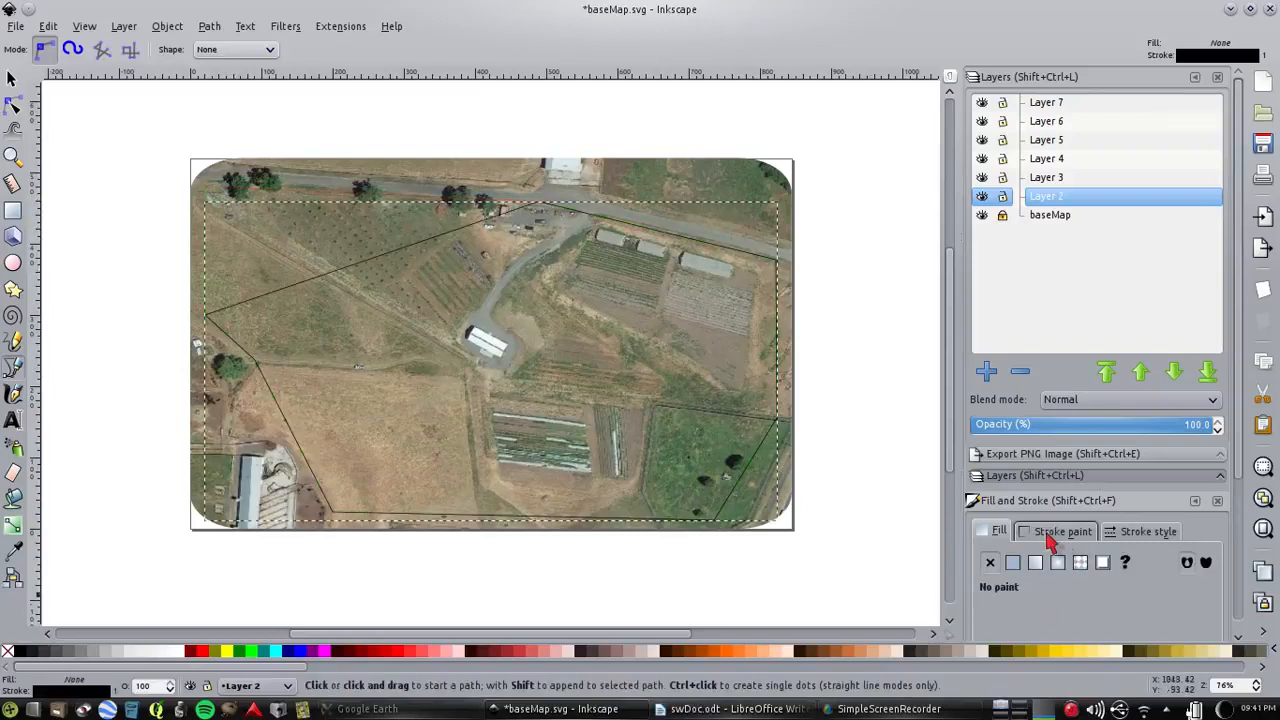
Try a flat black fill on the boundary path and set the fill back to no paint
left_click(1013, 562)
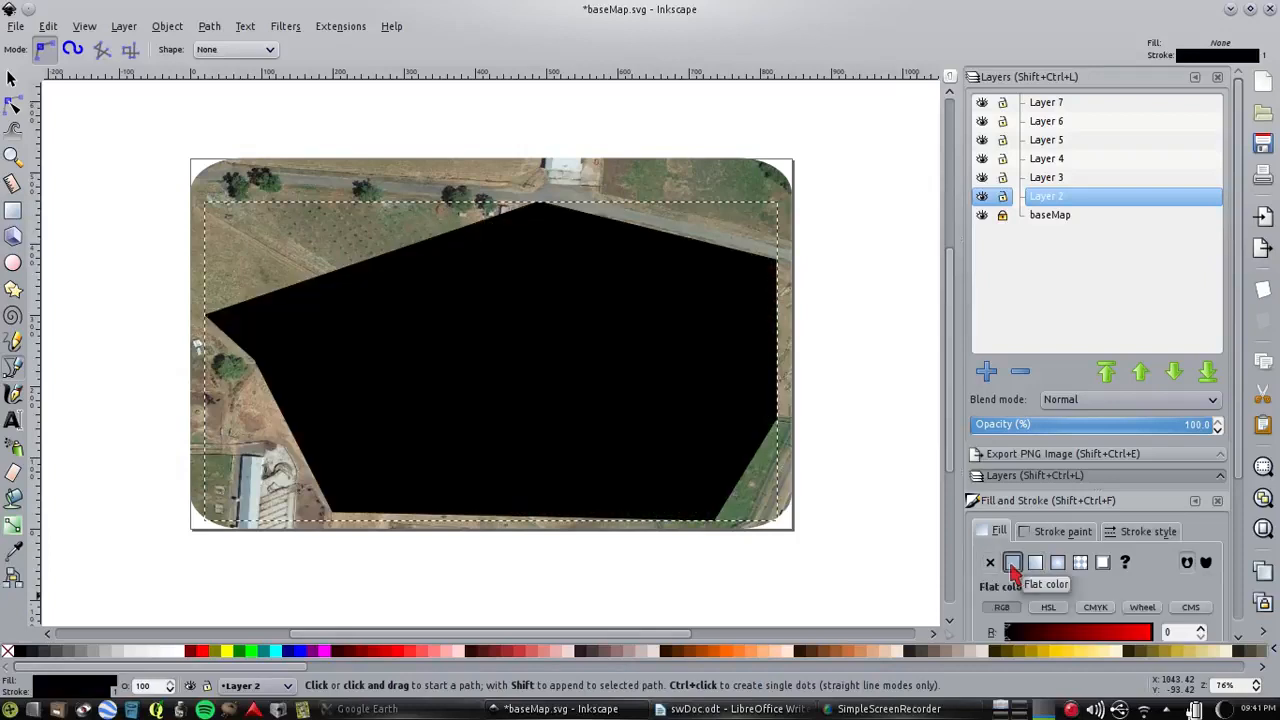
left_click(990, 563)
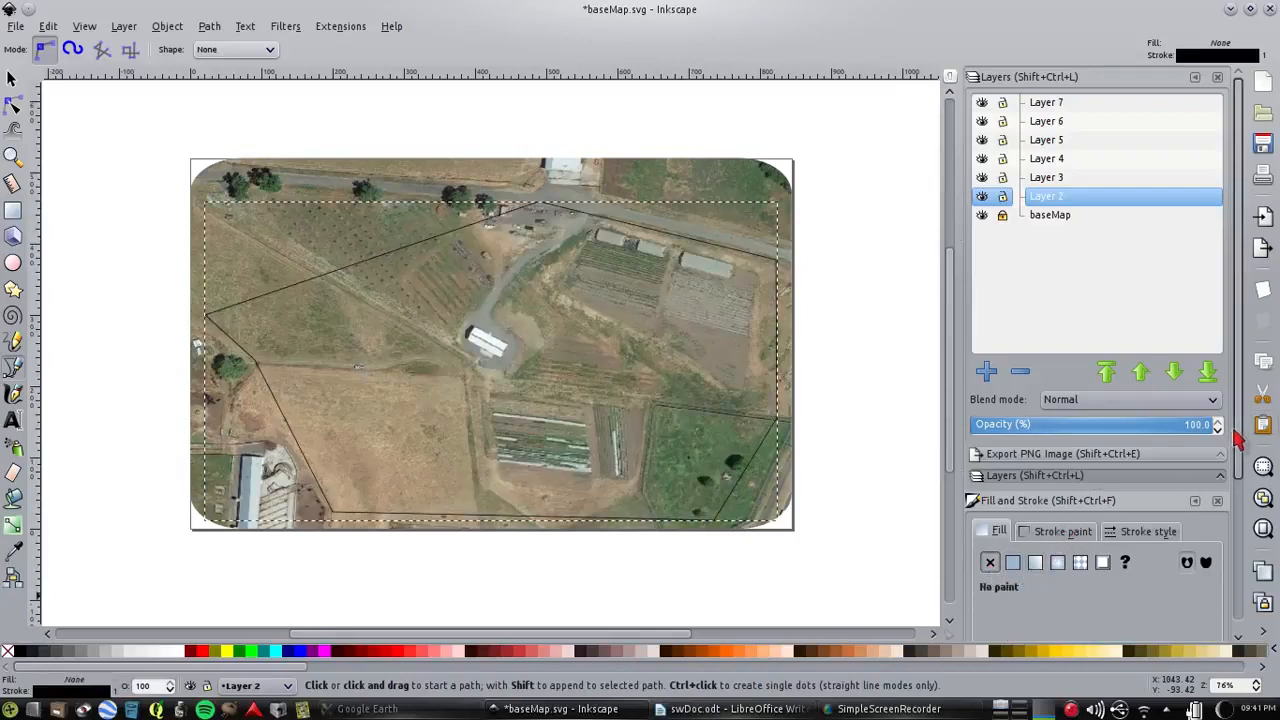
left_click_drag(1236, 428, 1240, 558)
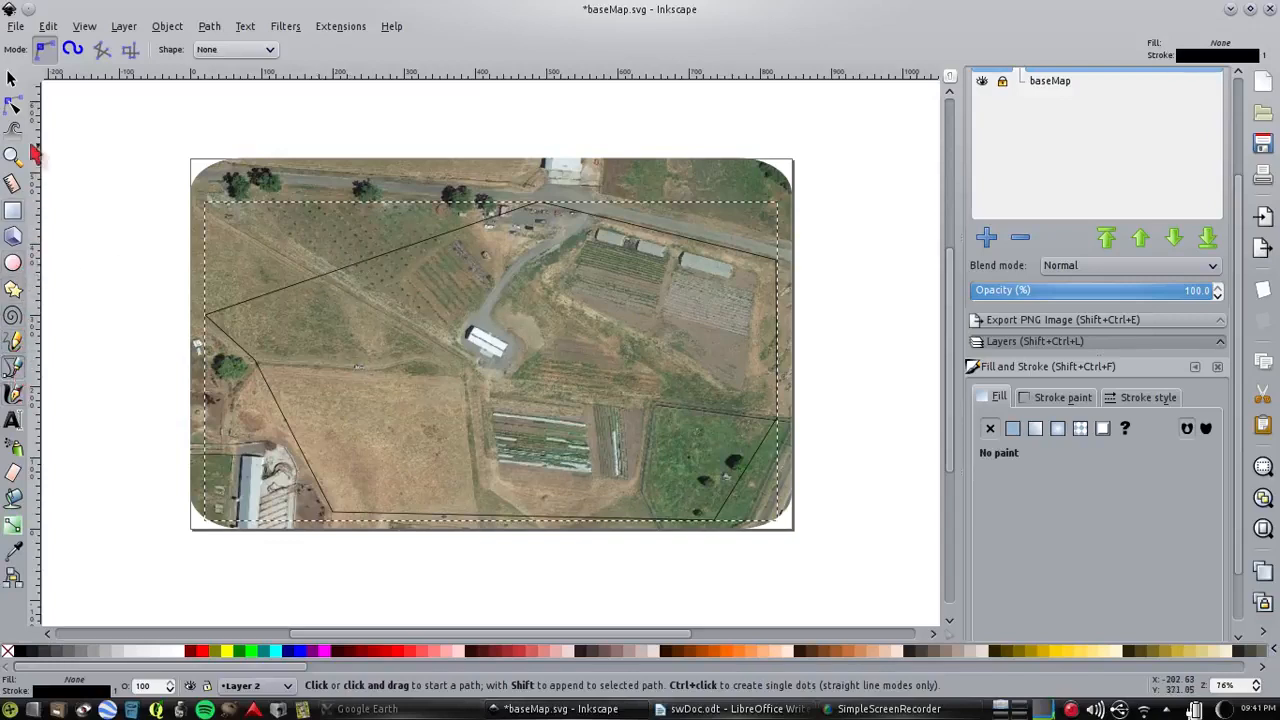
Edit the boundary's nodes so its northwest side follows the road and curves around the field corner, adding a node there
left_click(13, 108)
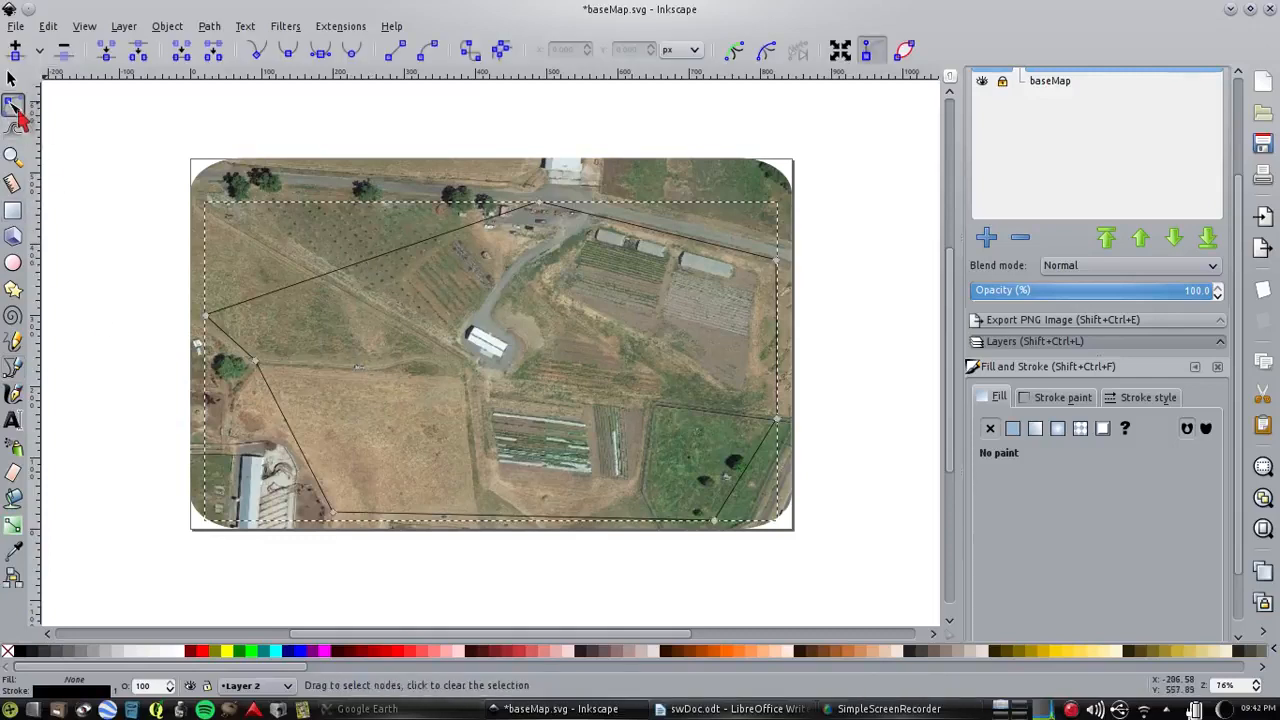
left_click(372, 264)
left_click_drag(371, 262, 241, 196)
double_click(337, 238)
left_click_drag(238, 284, 218, 268)
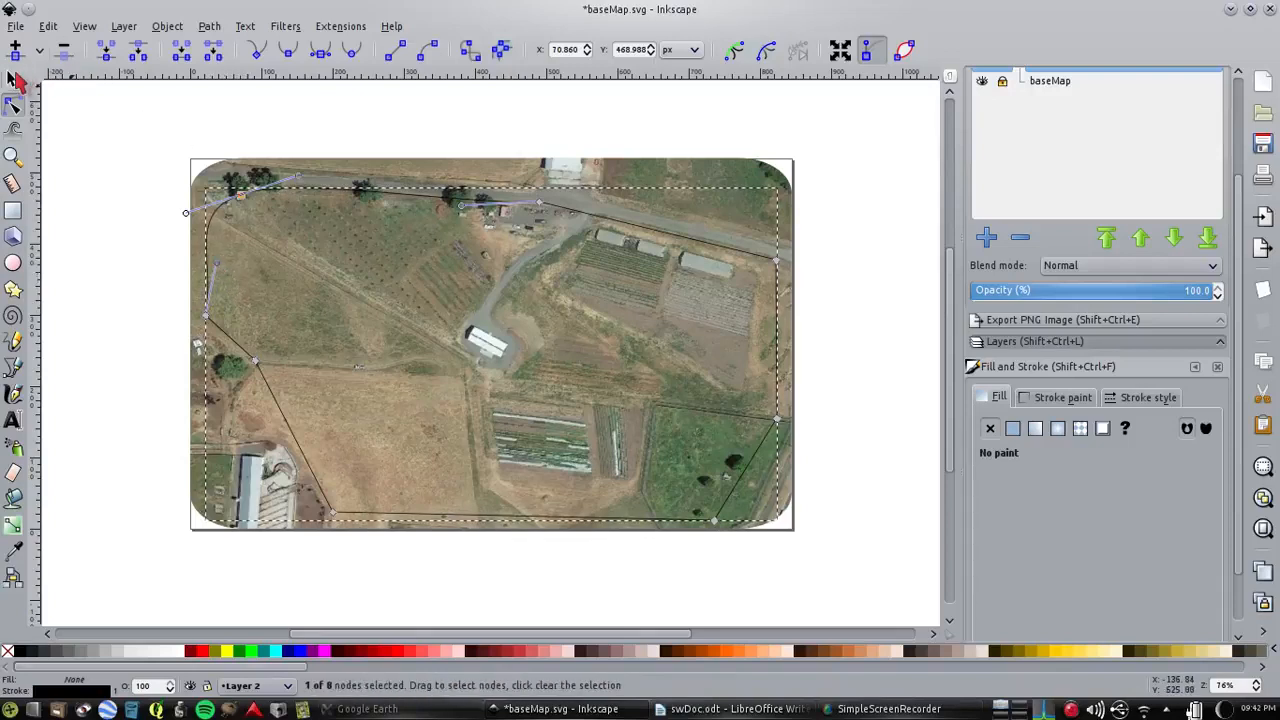
Set the boundary path's stroke colour to red, with RGB values 212, 0, 0
left_click(14, 80)
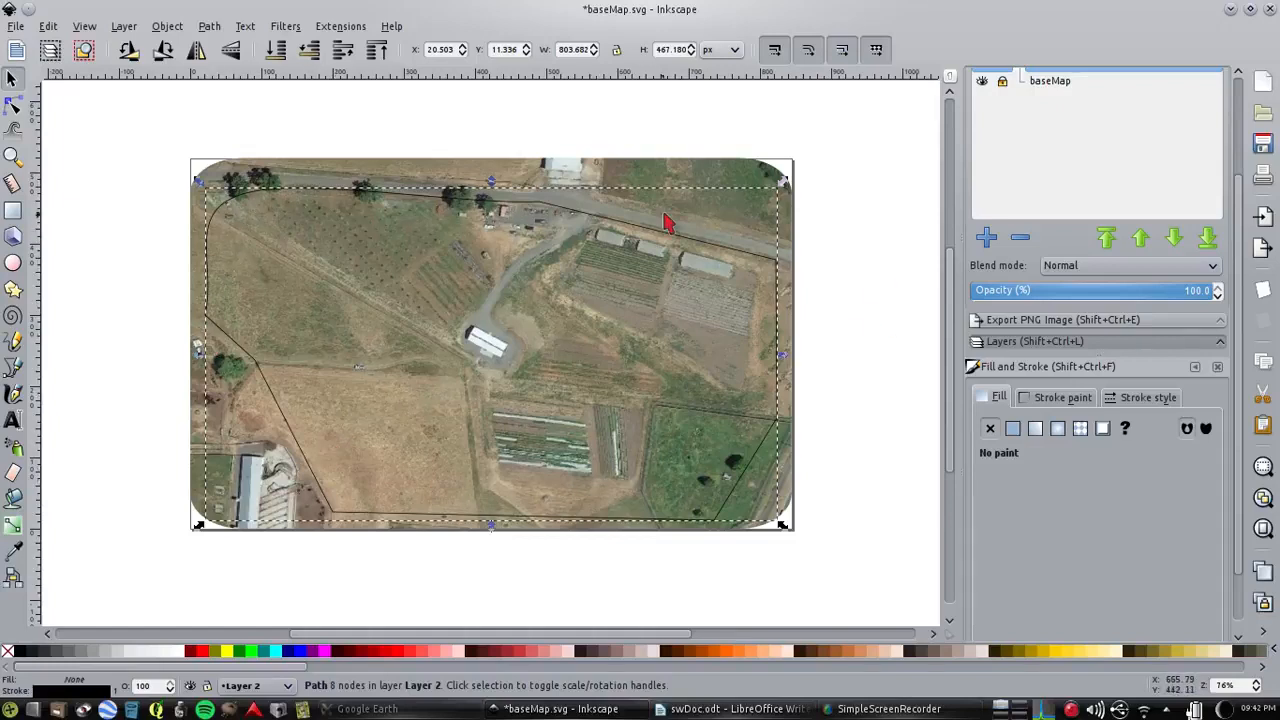
left_click(1078, 401)
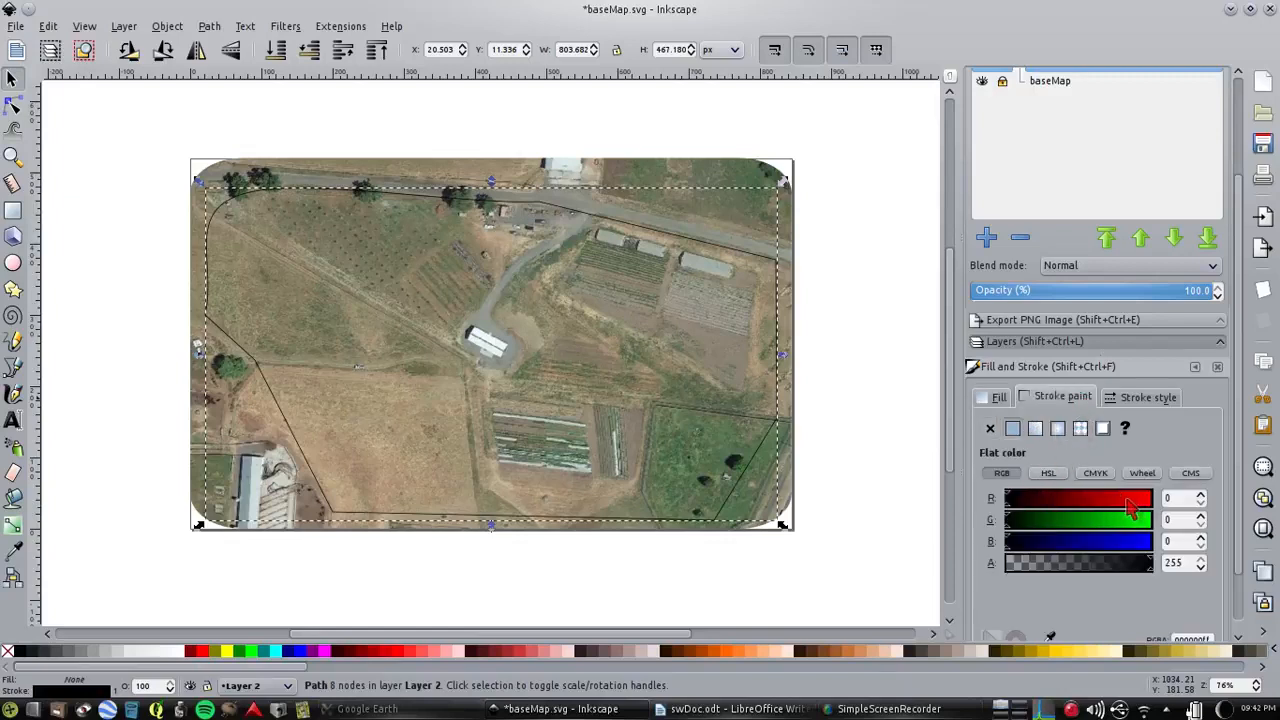
left_click(1130, 508)
left_click(1148, 397)
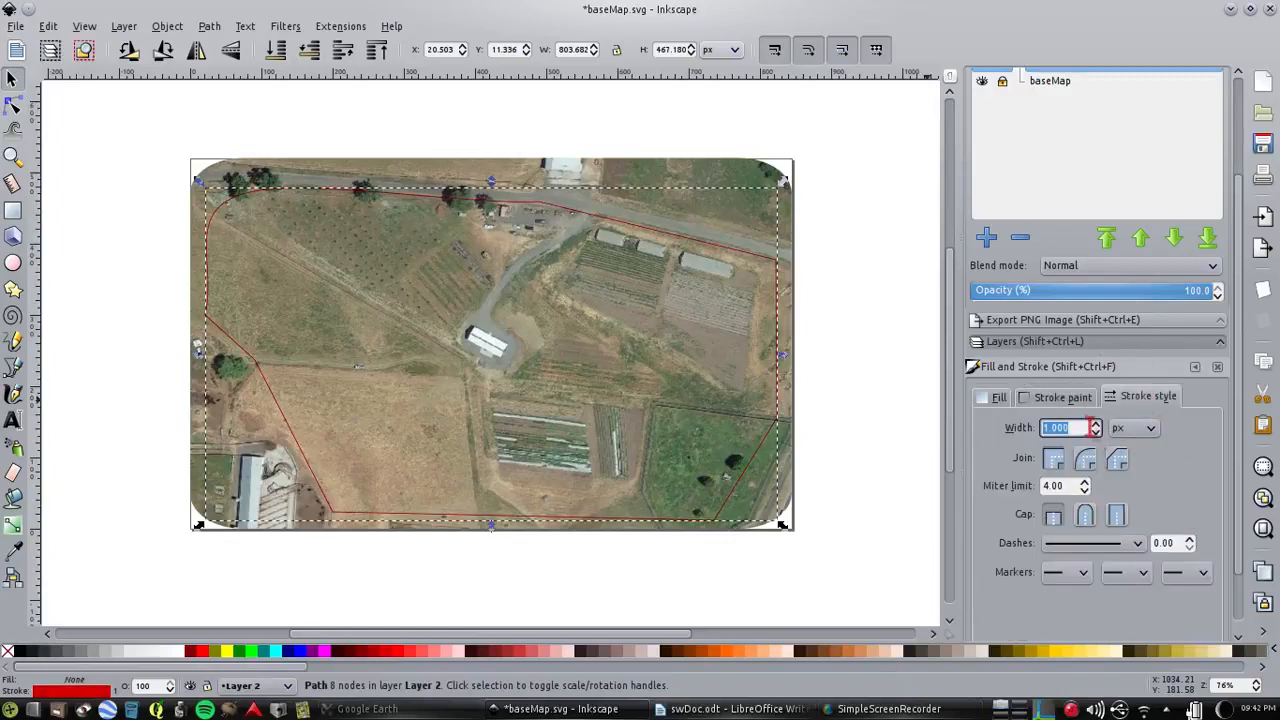
left_click(1062, 399)
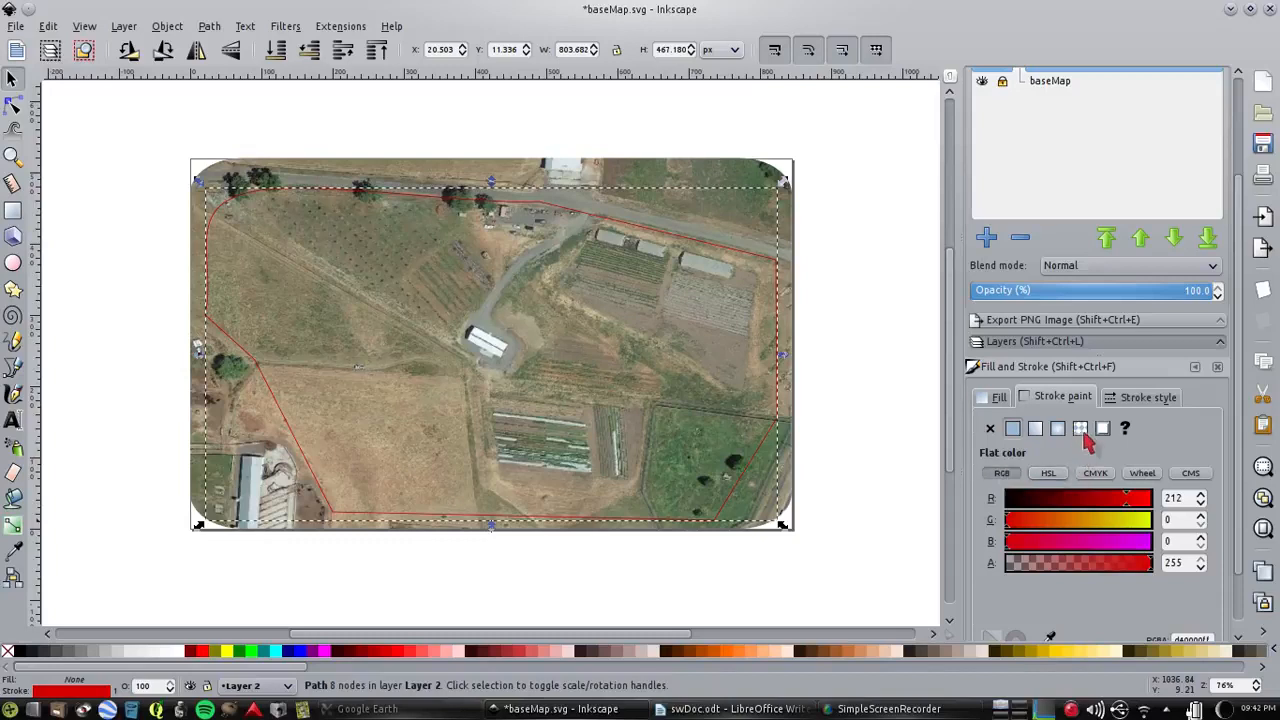
Set the boundary's stroke width to 2.7 px and save the document
left_click(1145, 400)
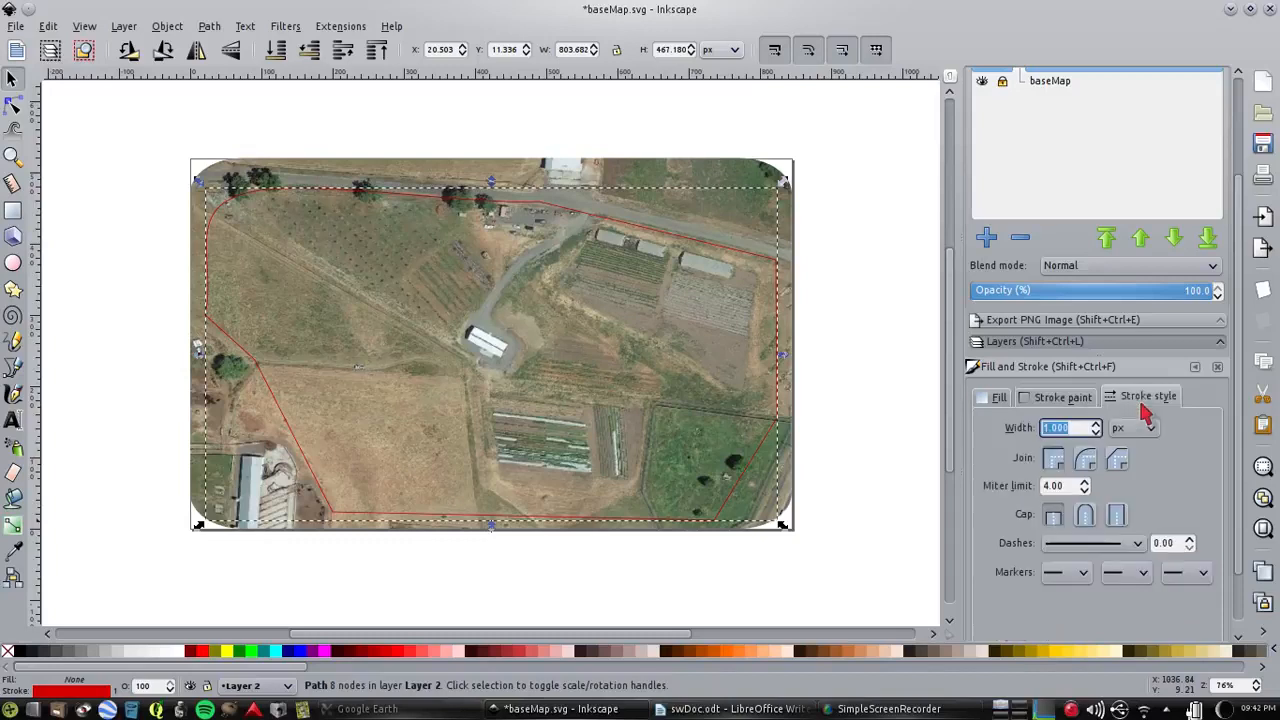
left_click(1095, 425)
left_click(1095, 425)
left_click(1095, 425)
left_click(1095, 425)
left_click(1095, 425)
left_click(1095, 425)
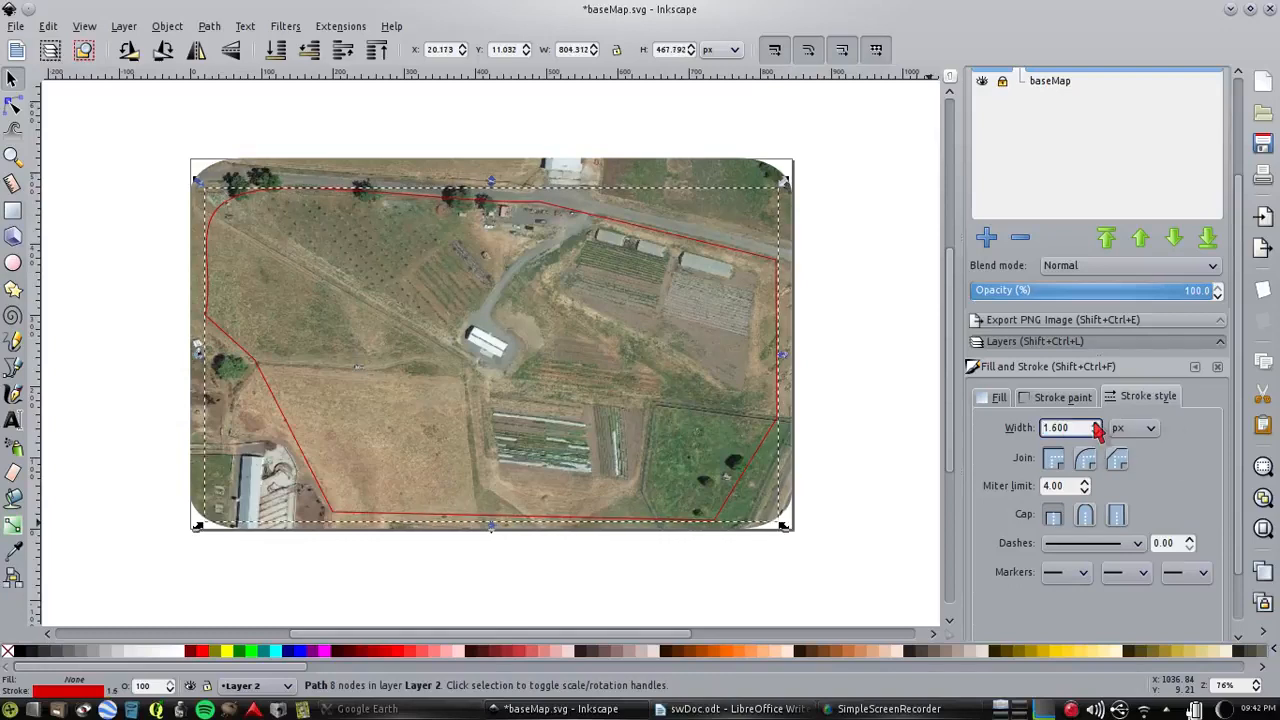
left_click(1096, 425)
left_click(1096, 425)
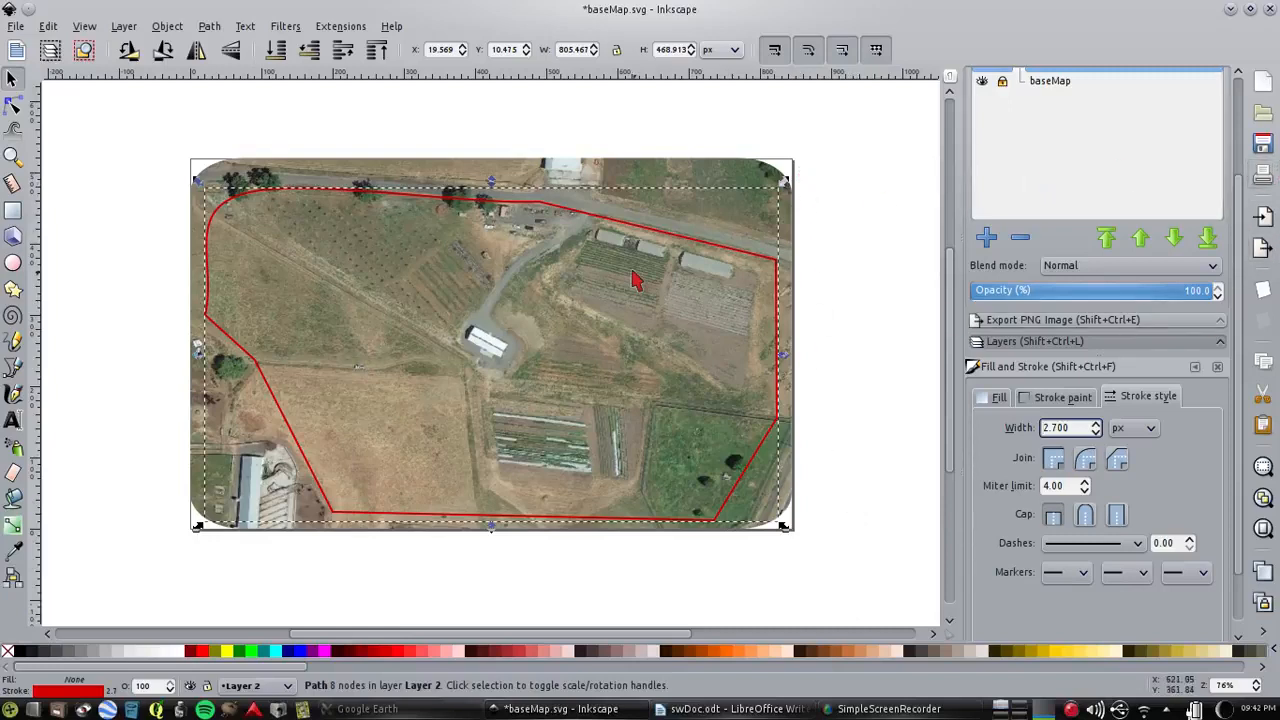
left_click(1263, 143)
Rename Layer 2 as border and lock it
left_click_drag(1238, 196, 1245, 83)
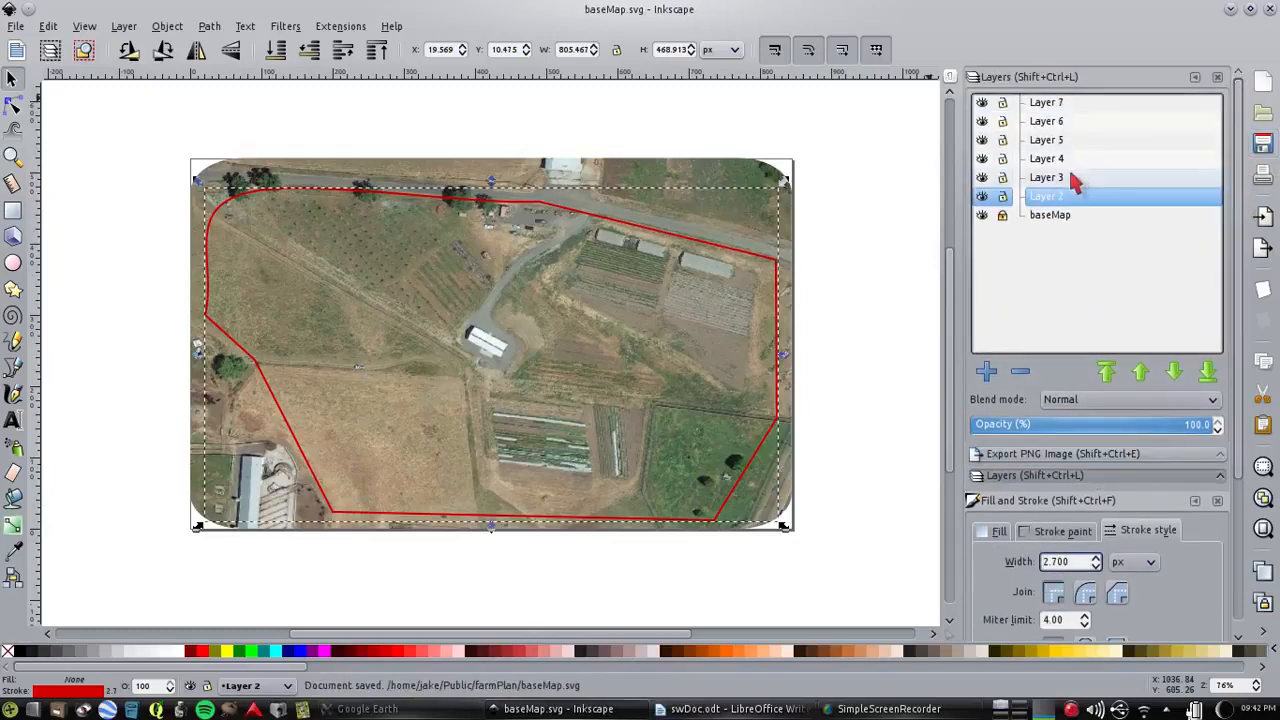
double_click(1048, 197)
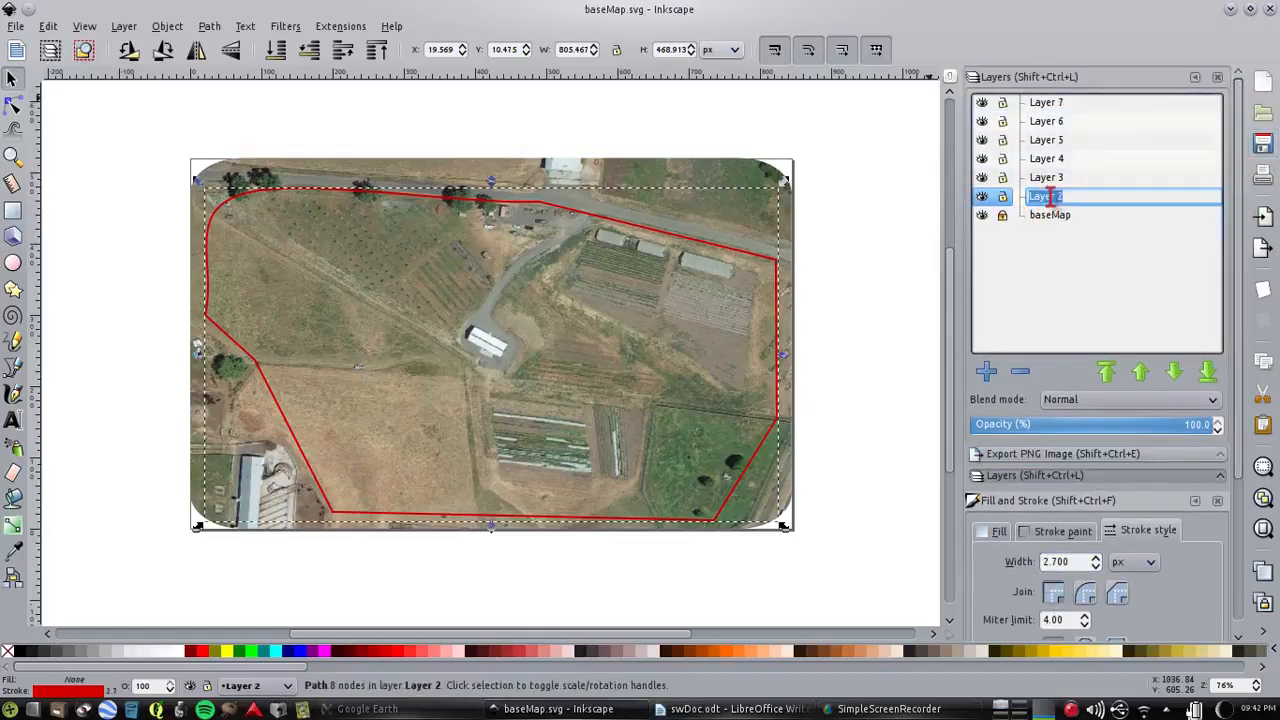
type("border")
key("Return")
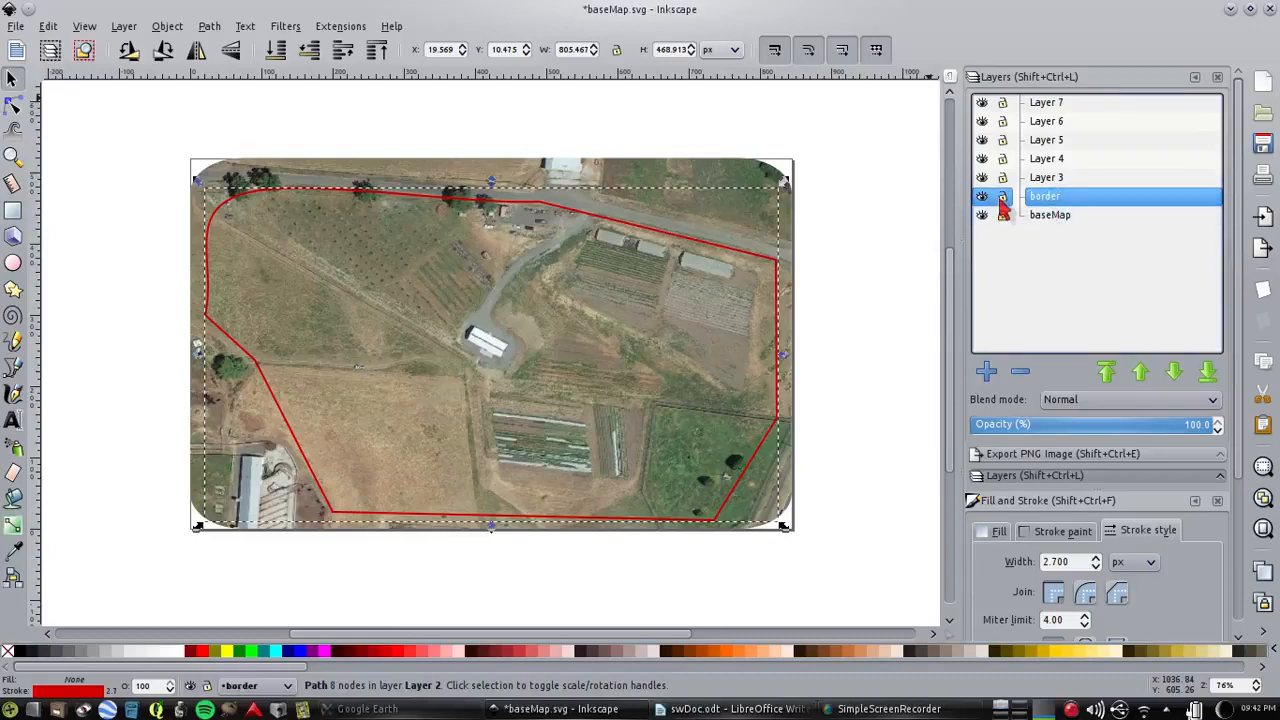
left_click(1002, 197)
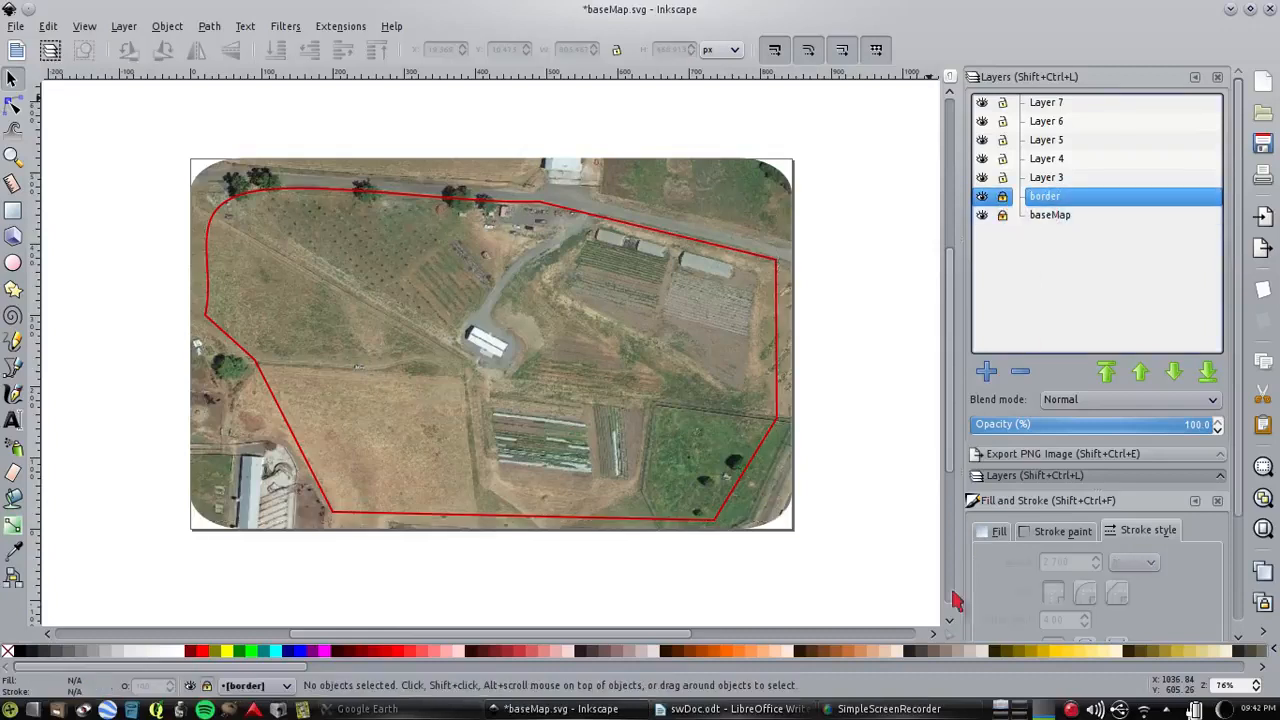
left_click(905, 708)
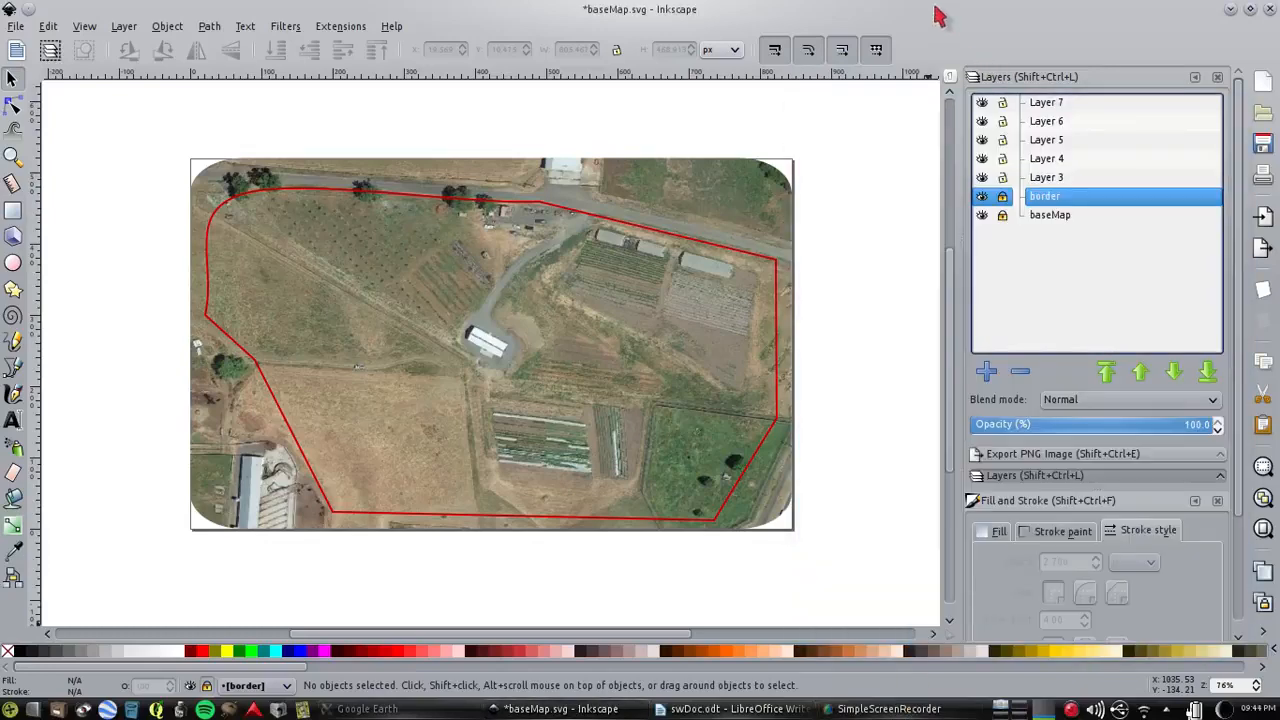
On Layer 3, trace the farm road as an open path from the entrance, past the white building, to the south boundary
left_click(1058, 178)
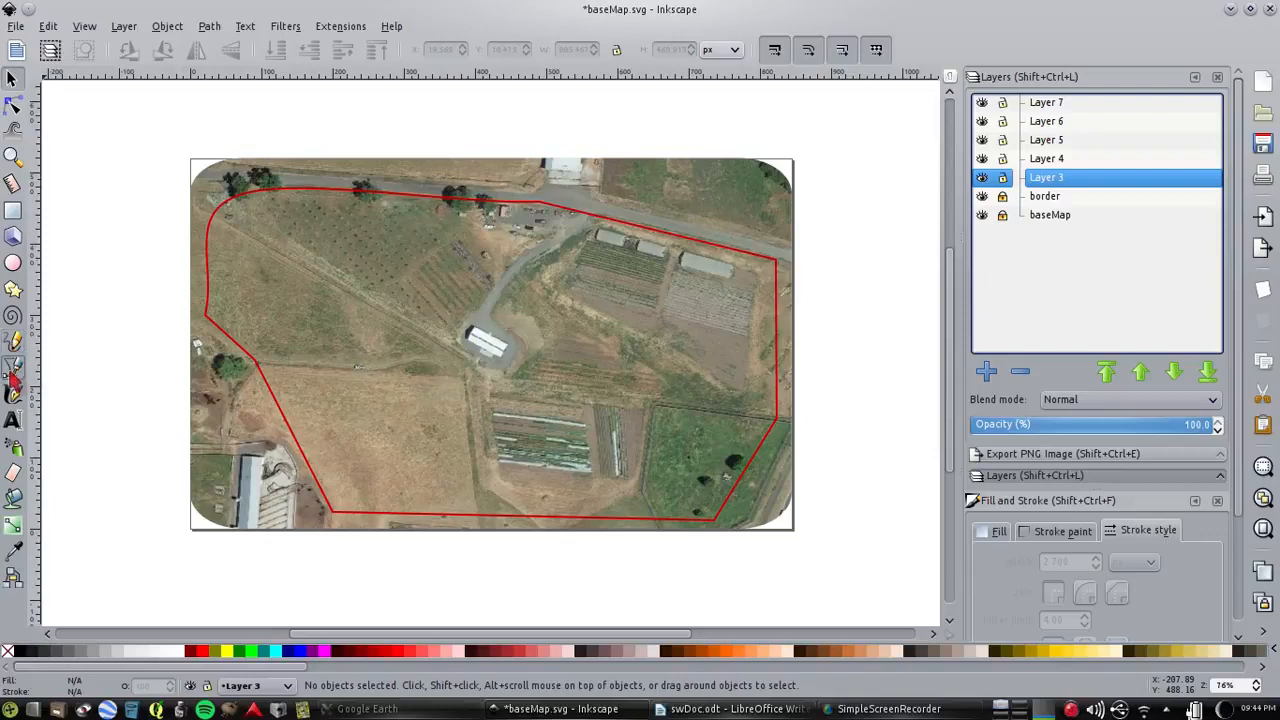
left_click(12, 369)
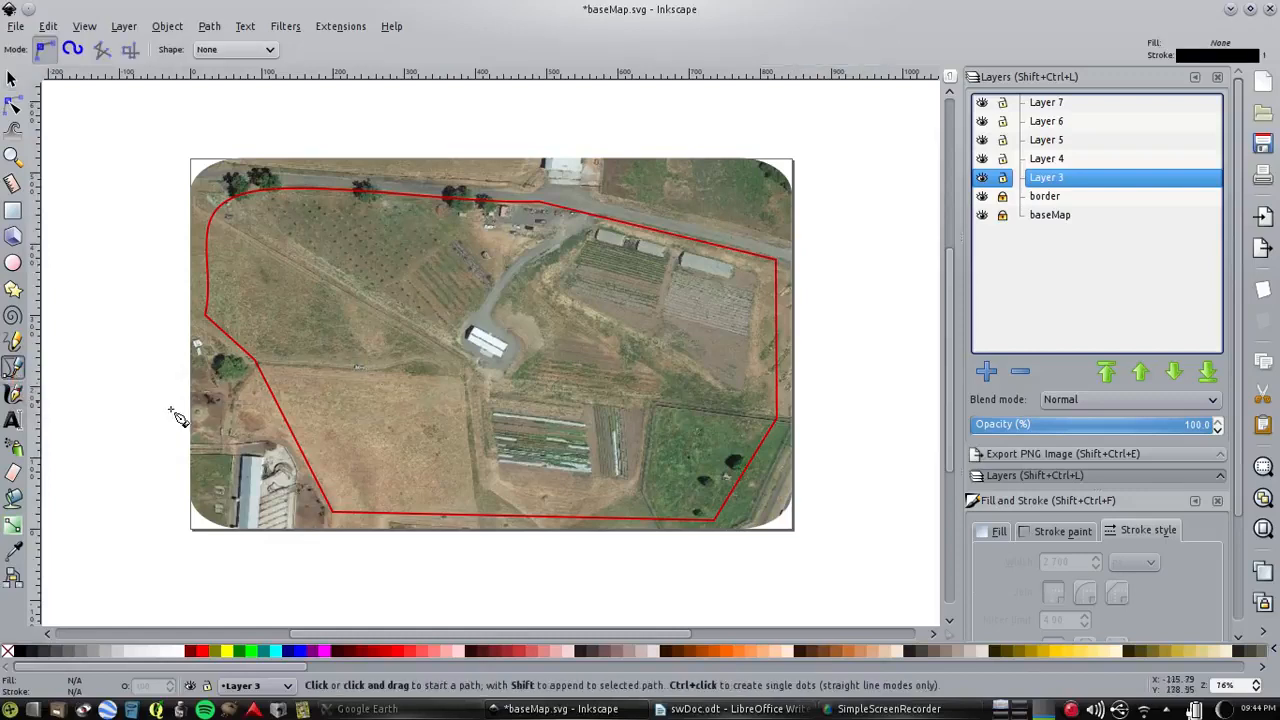
left_click(580, 218)
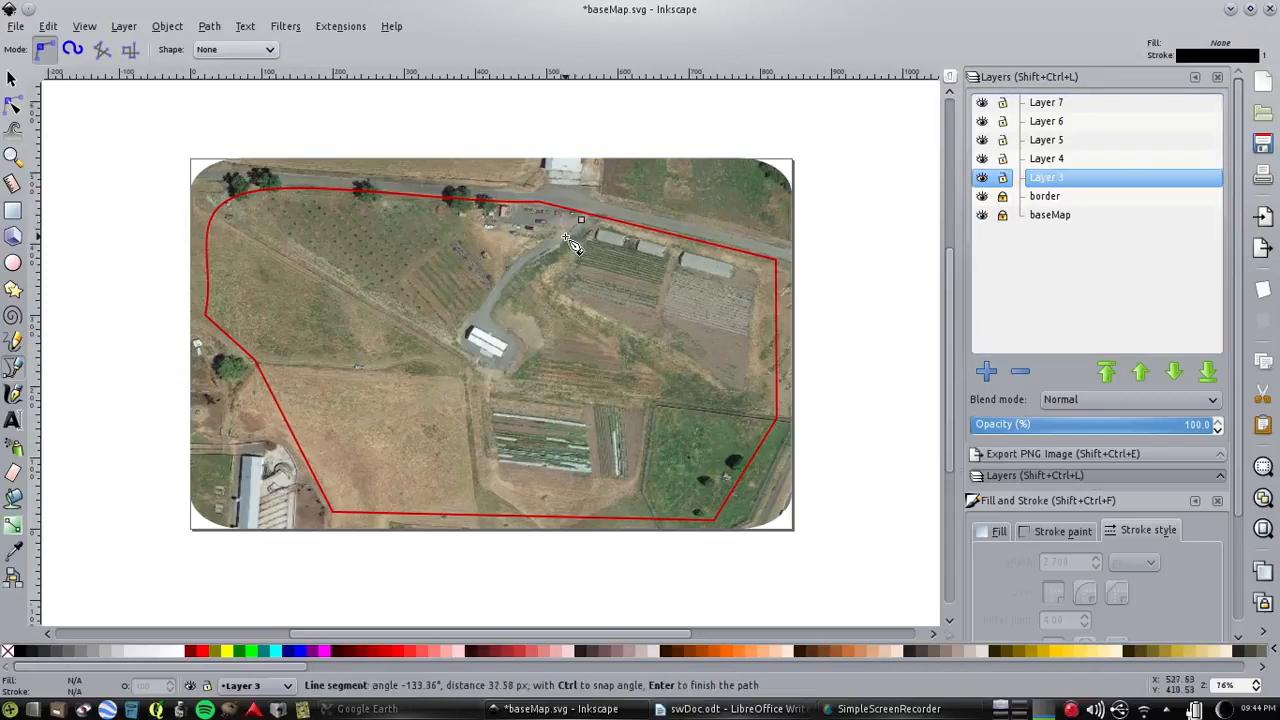
left_click(534, 258)
left_click(501, 293)
left_click(485, 321)
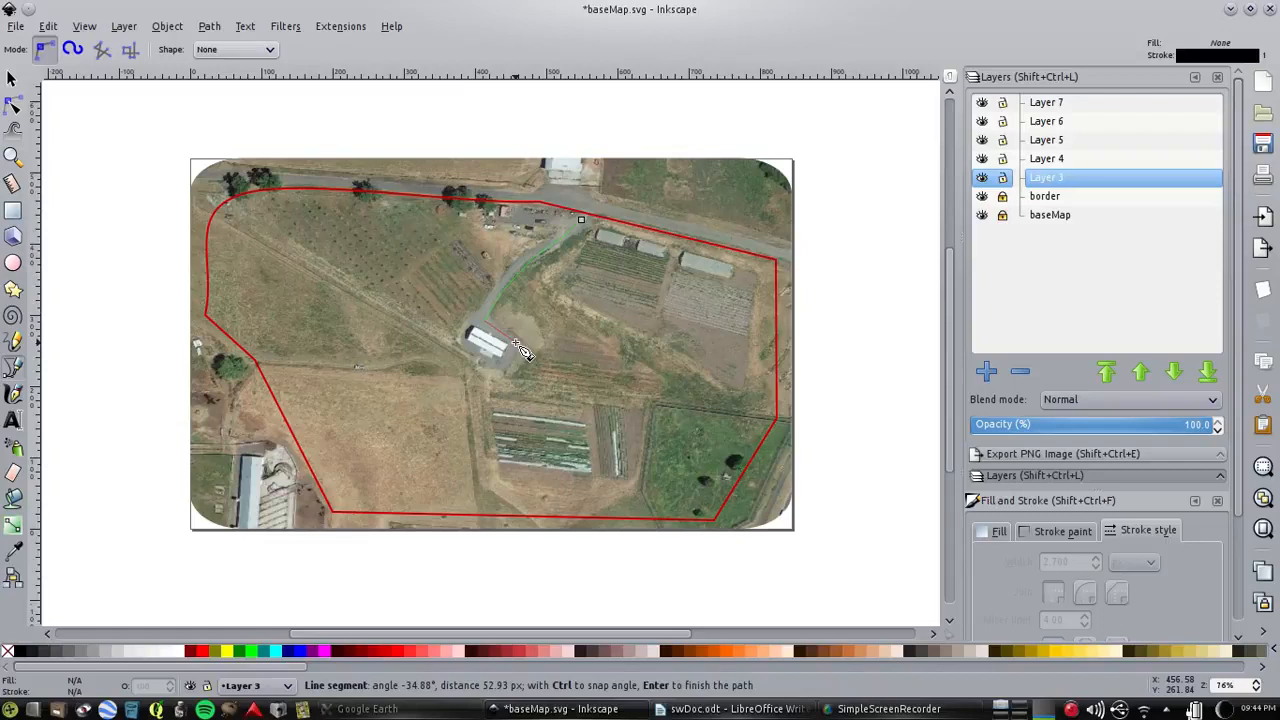
left_click(519, 358)
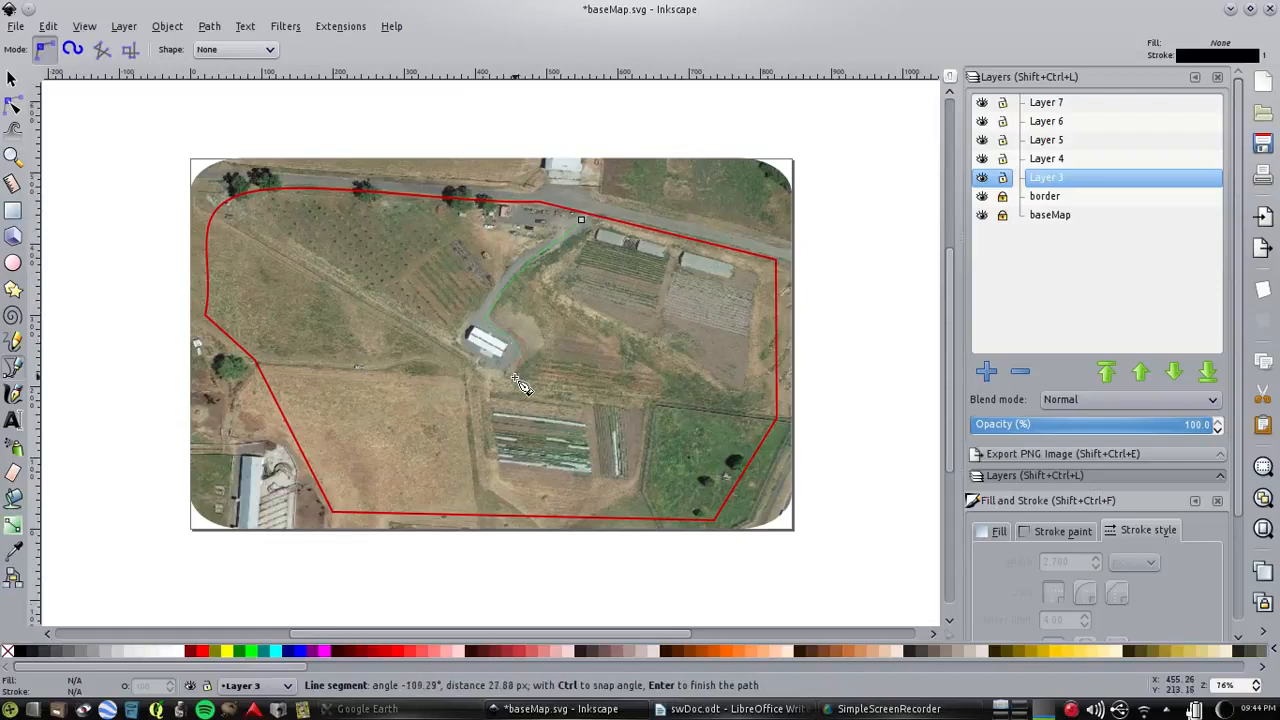
left_click(486, 403)
left_click(473, 427)
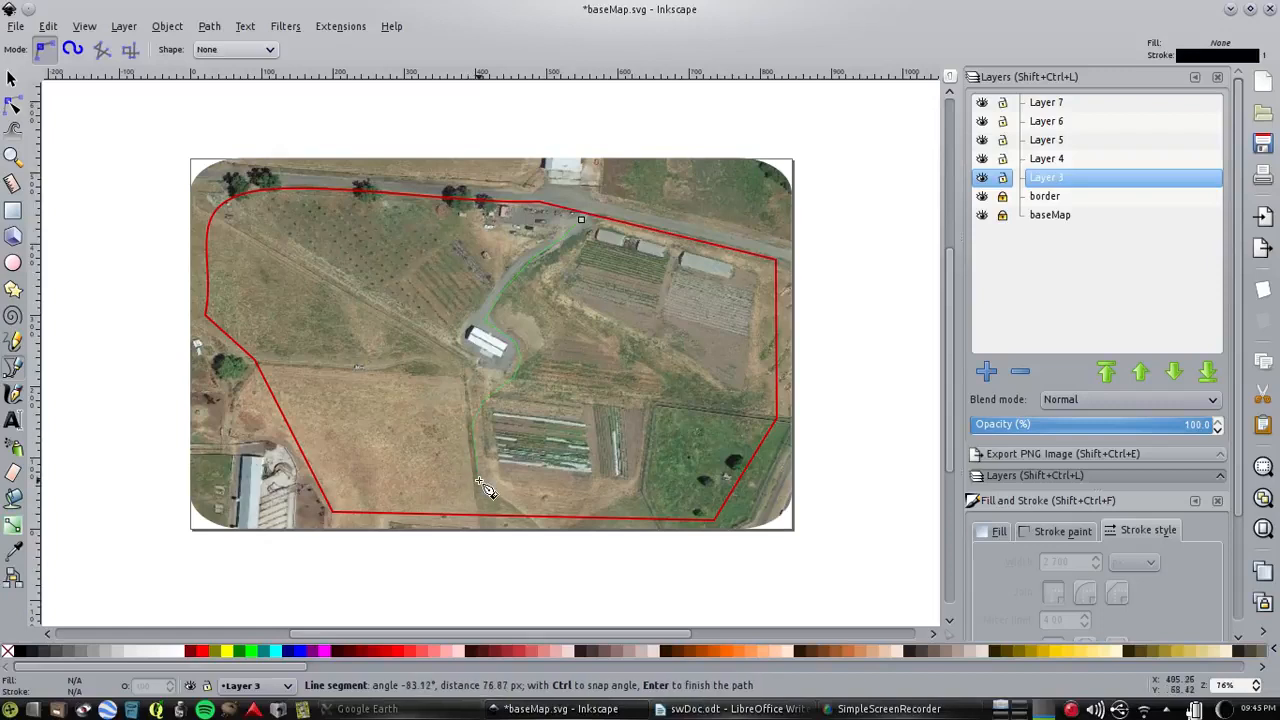
left_click(480, 485)
double_click(481, 506)
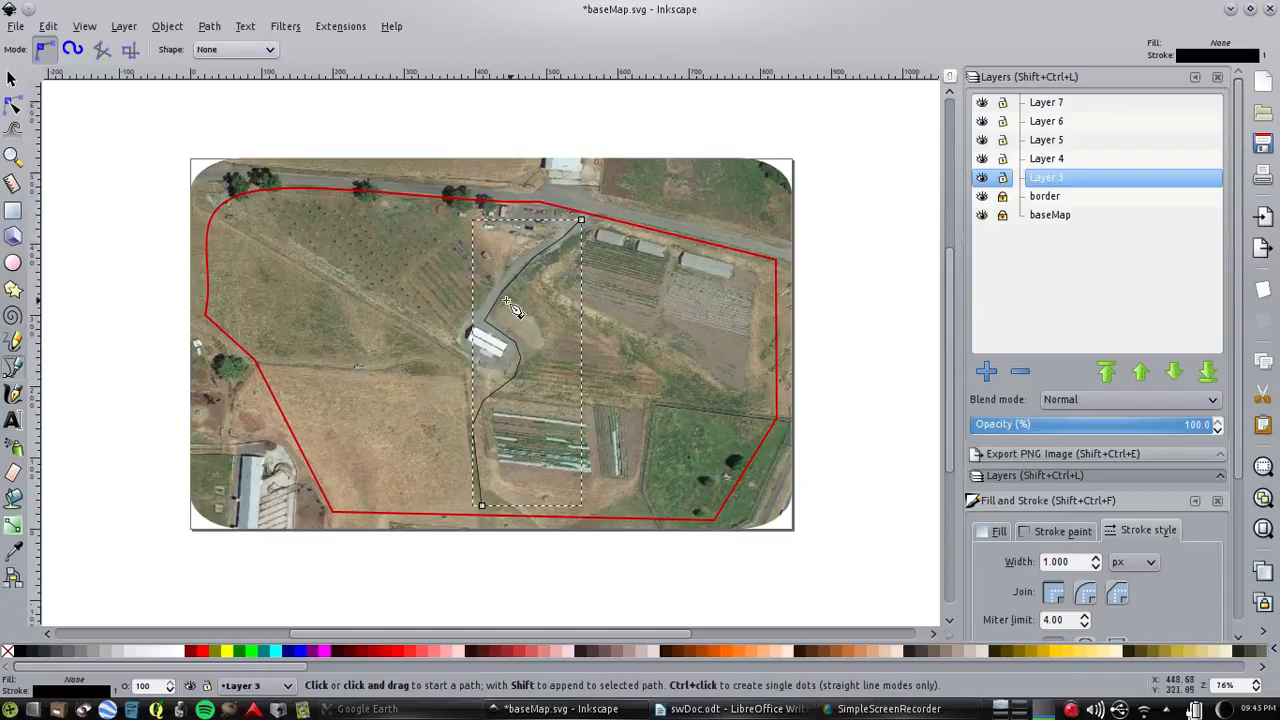
Trace two straight side roads from the bend below the white building, one to the northwest corner and one to the east boundary
left_click(506, 384)
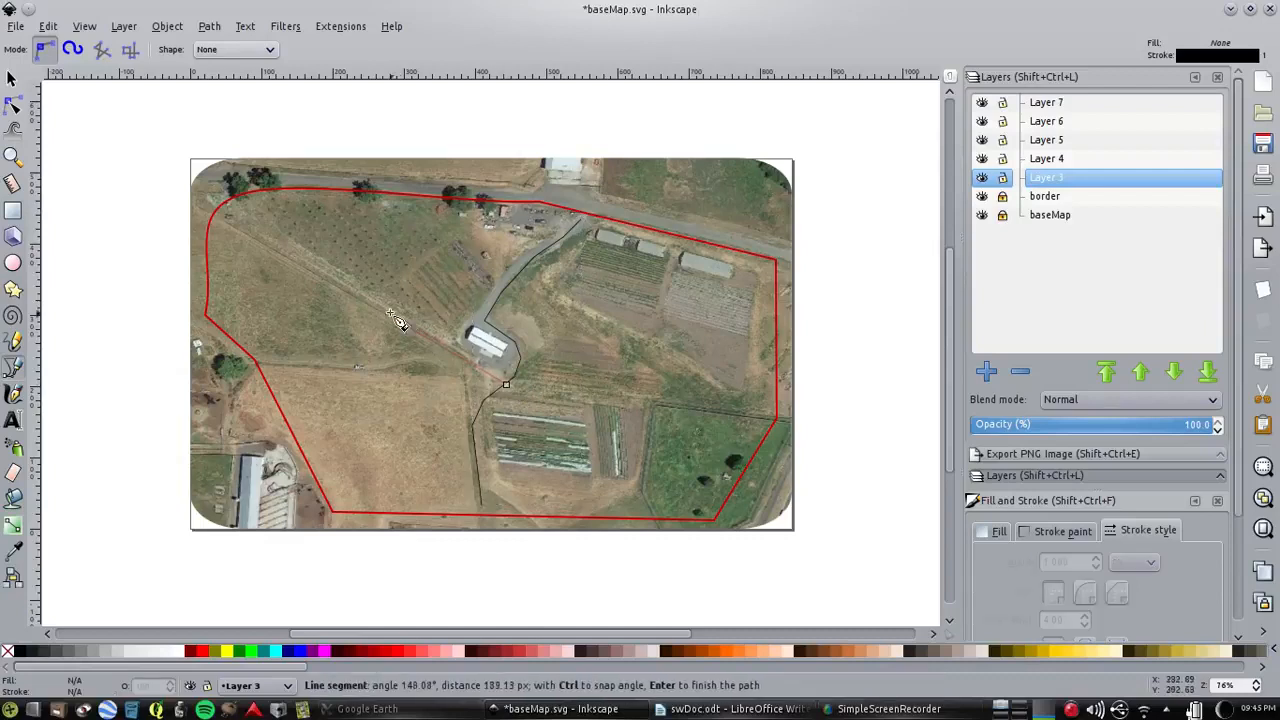
double_click(224, 217)
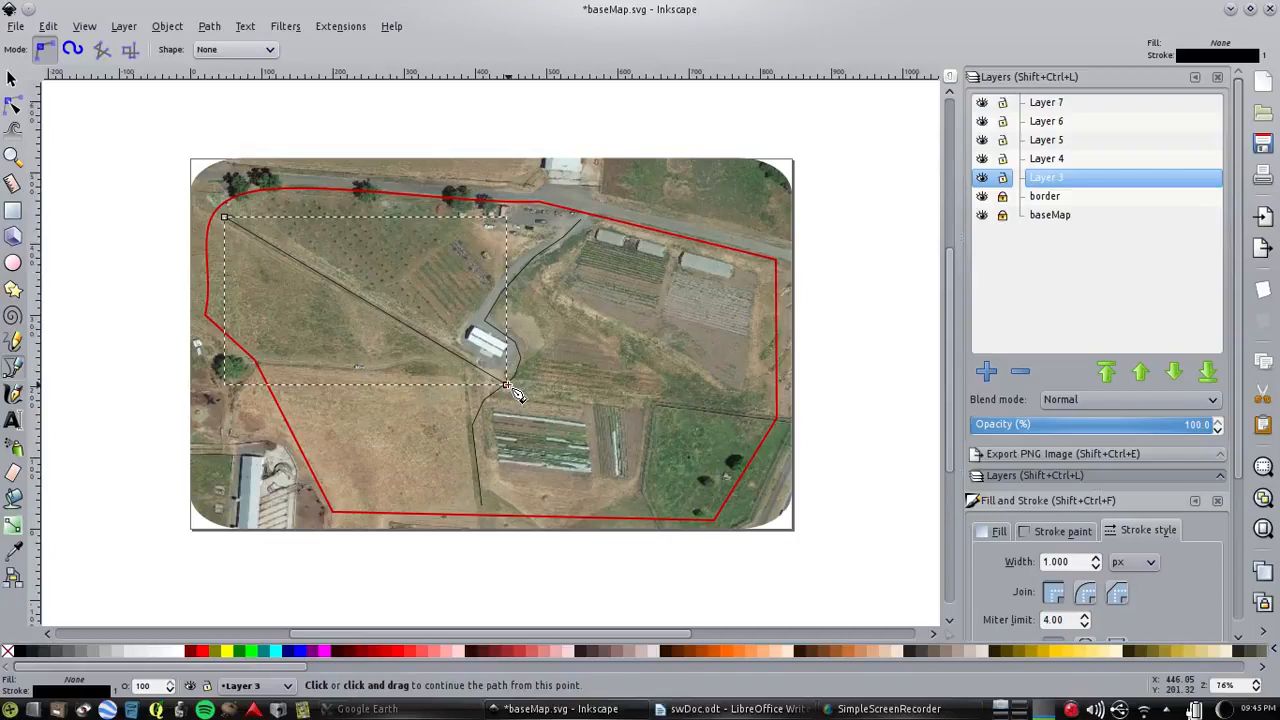
left_click(507, 385)
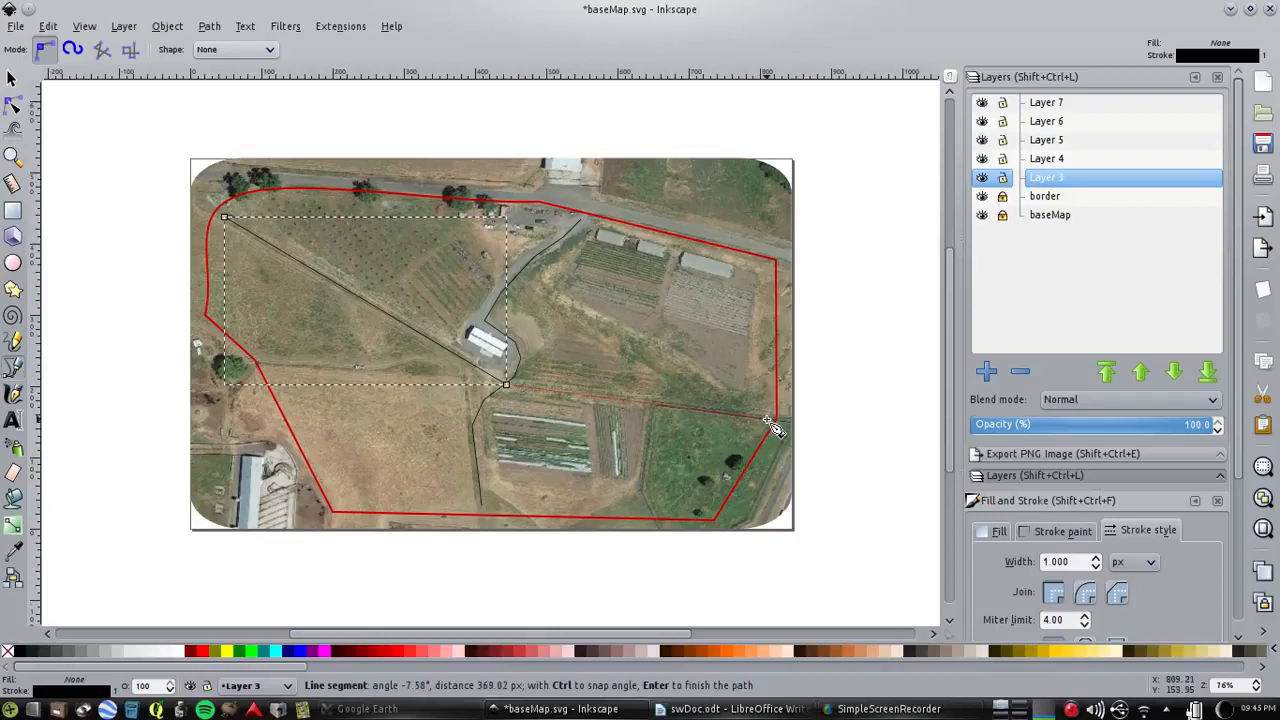
double_click(767, 419)
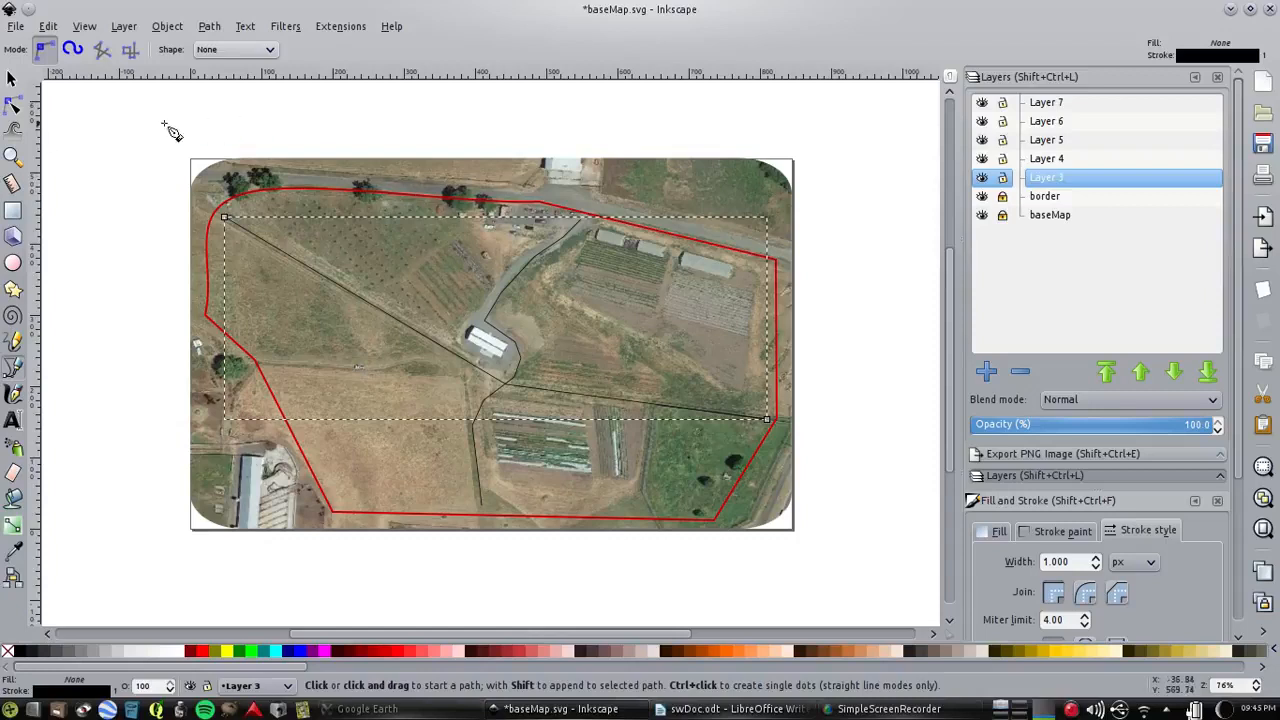
Select both road paths and set their stroke colour to dark yellow, with RGB values 186, 168, 0
left_click(12, 78)
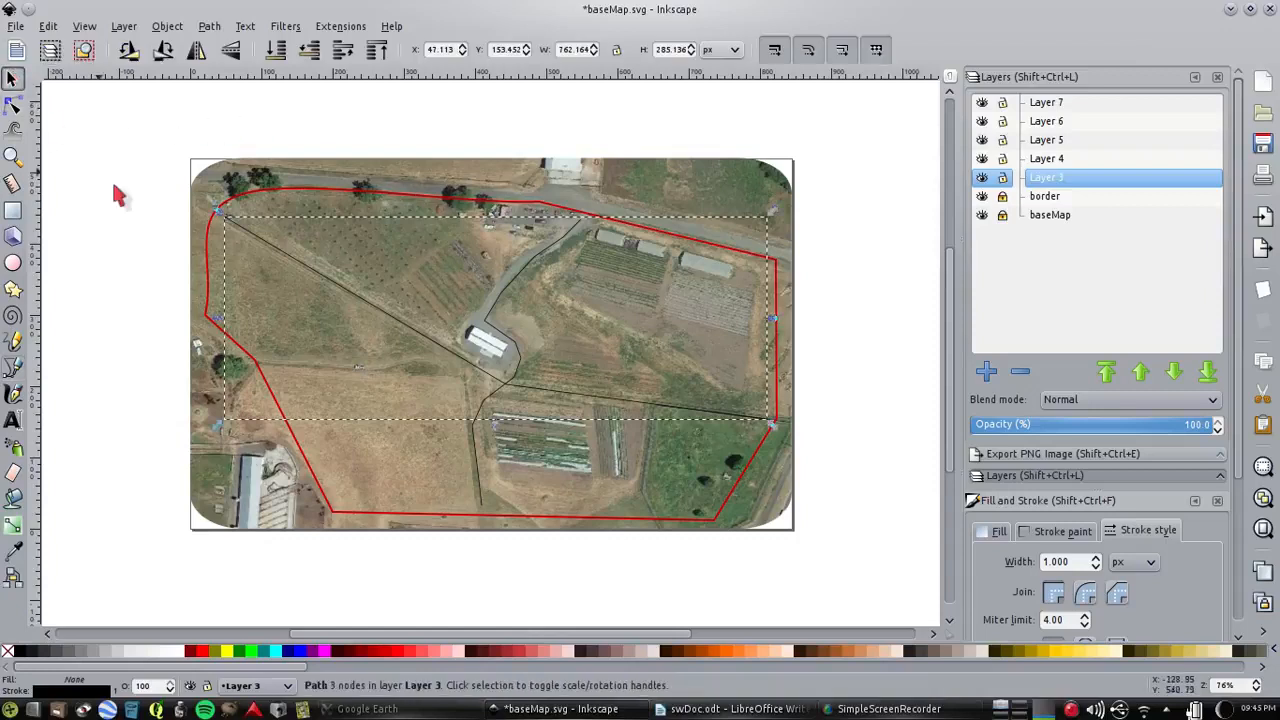
left_click(478, 472, "shift")
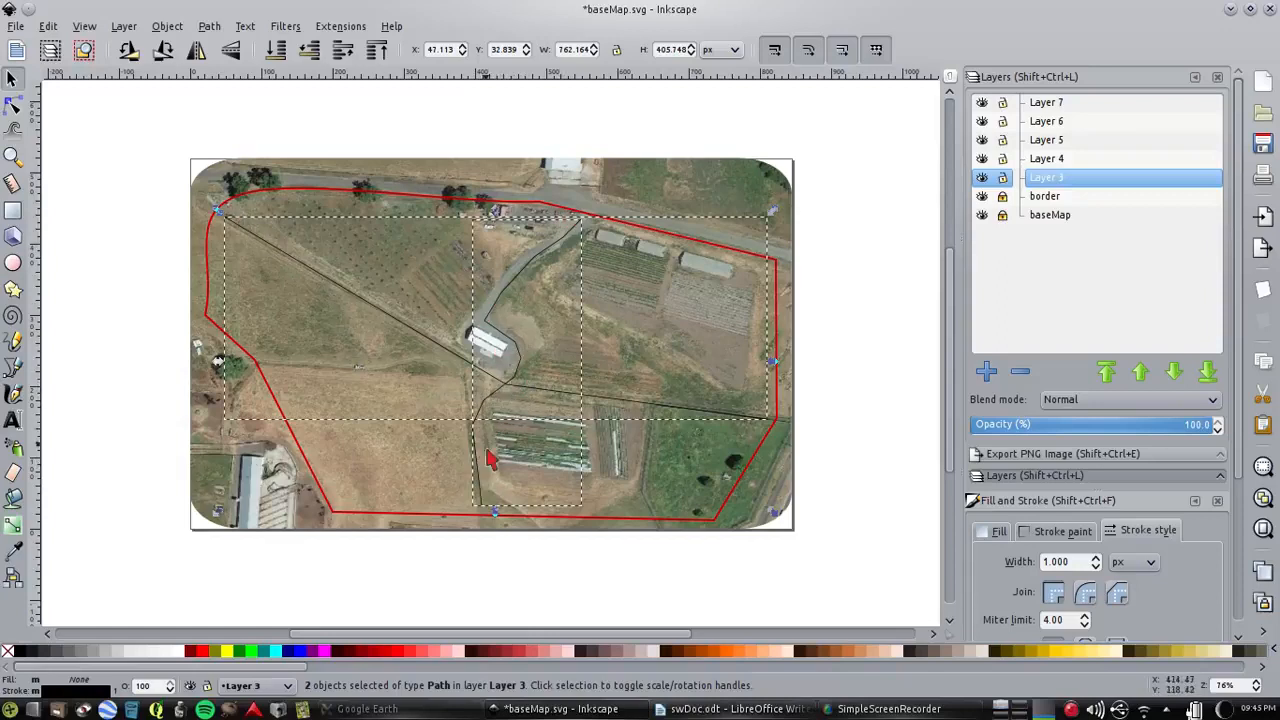
left_click(1063, 533)
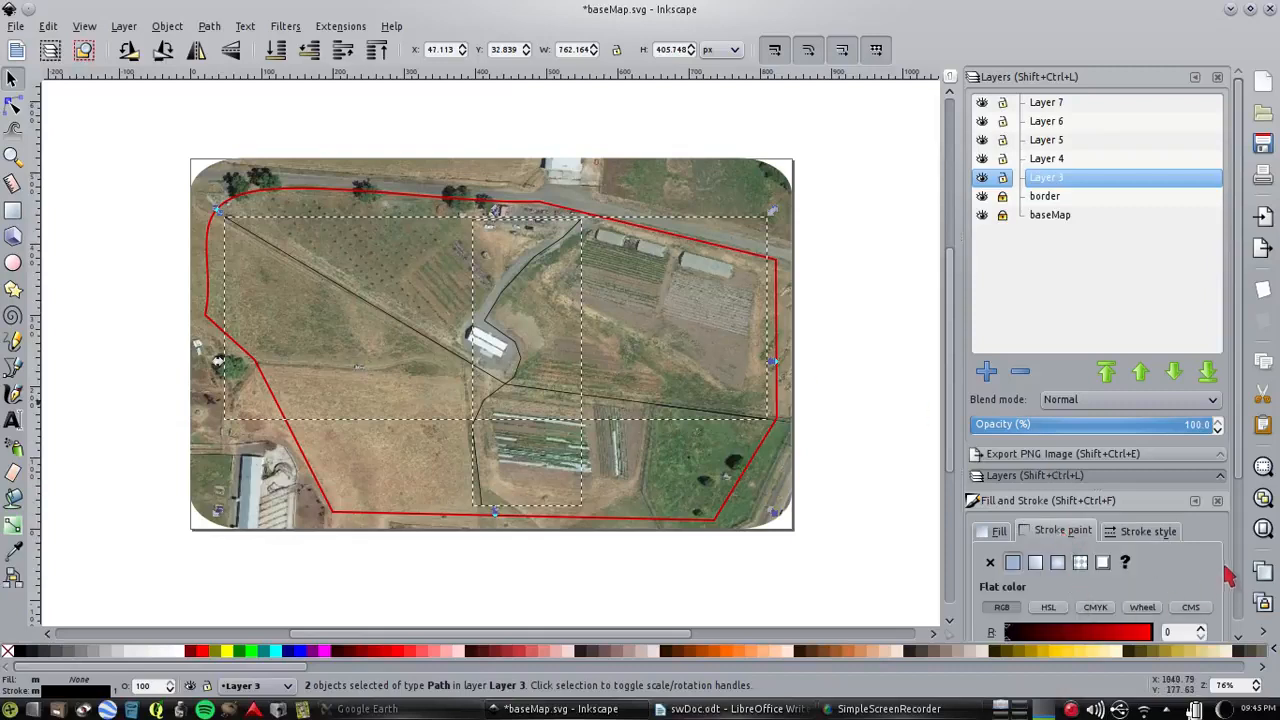
scroll(1238, 540, "down", 3)
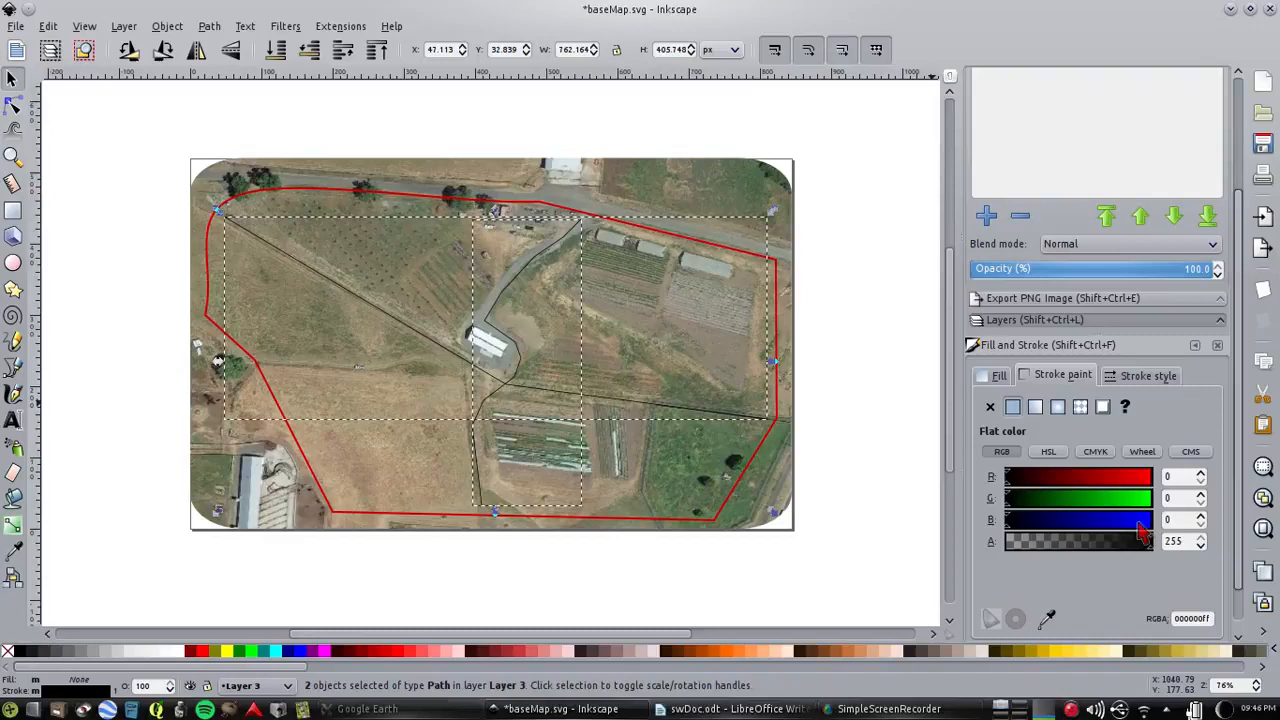
left_click(1111, 477)
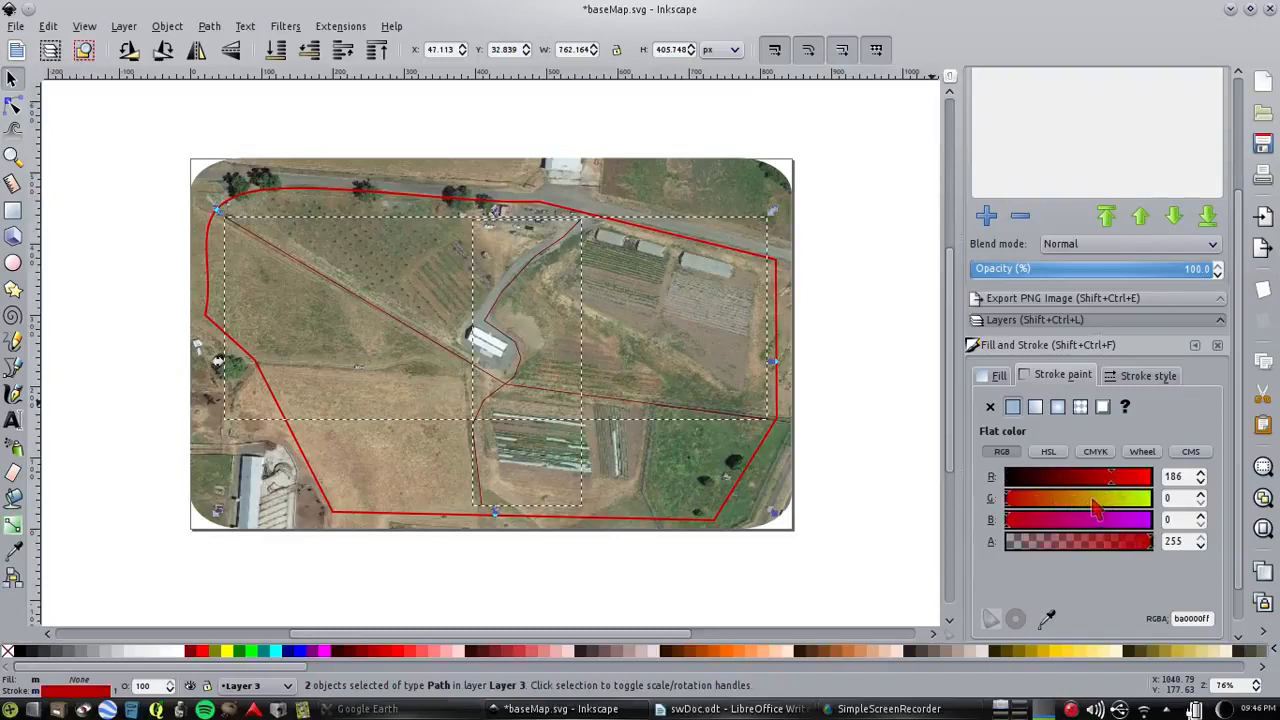
left_click(1102, 500)
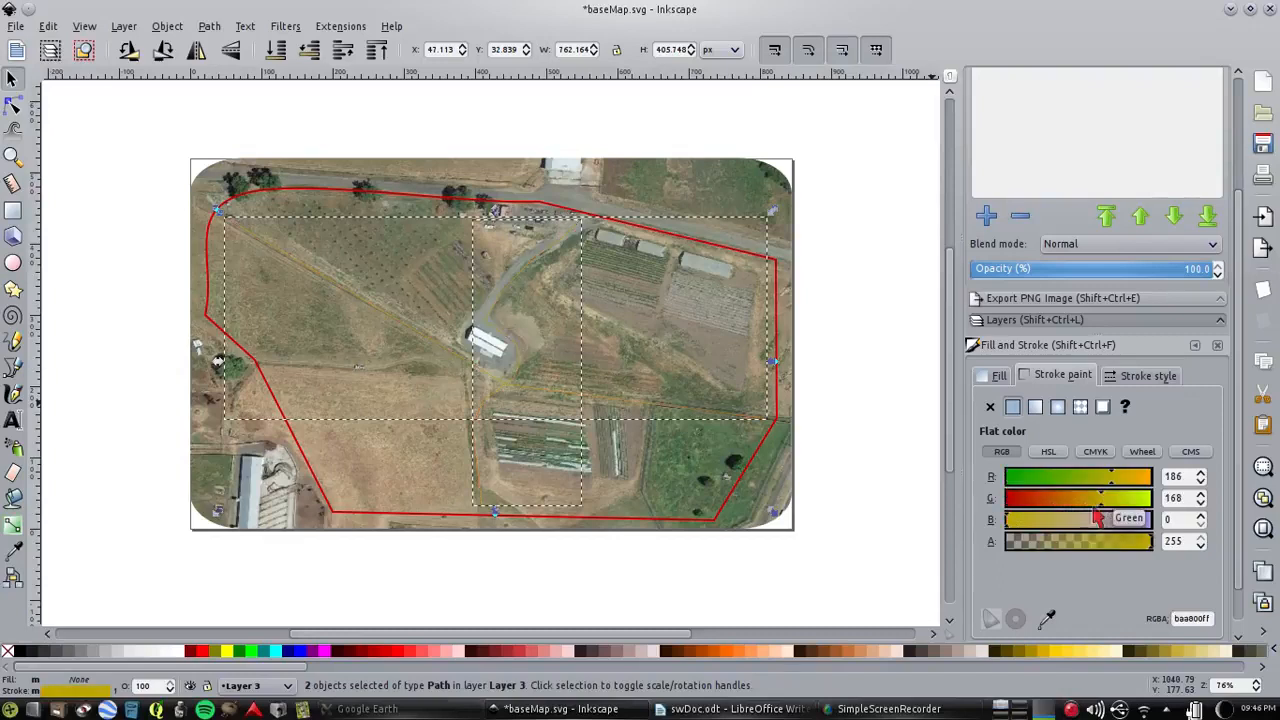
Set the stroke width of both road paths to 3.5 px and deselect them
left_click(1160, 375)
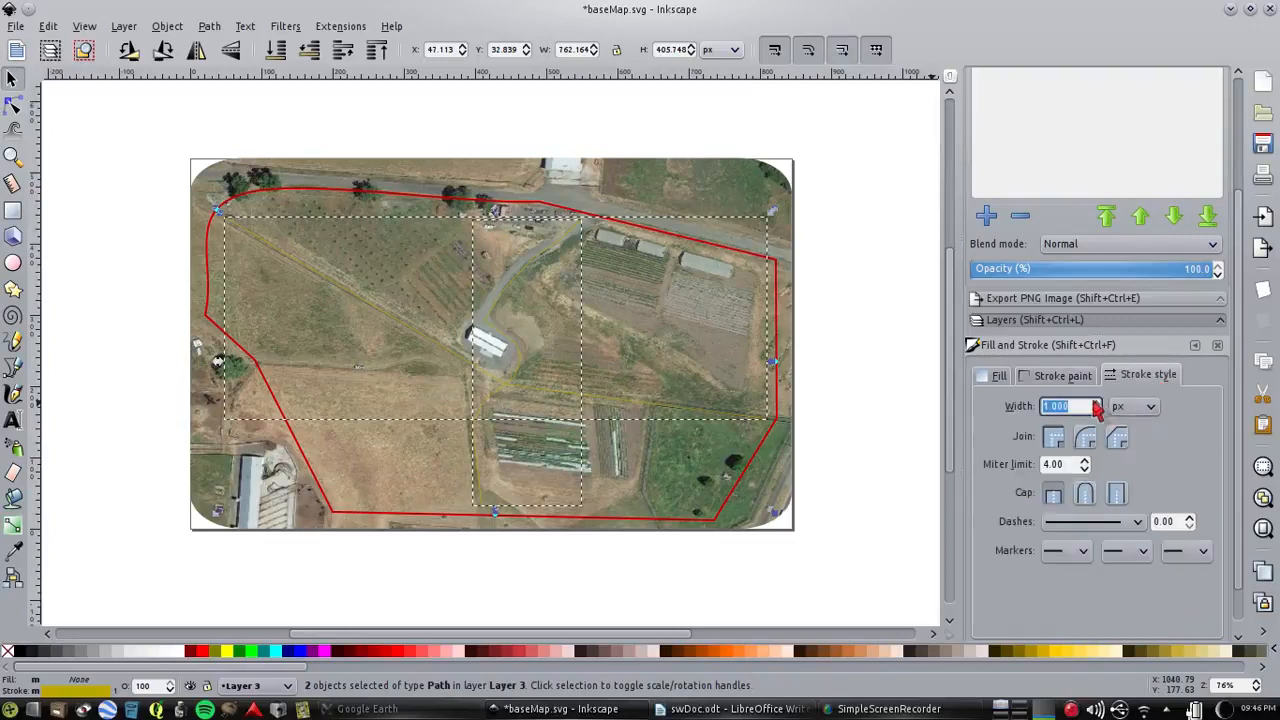
left_click(1095, 402)
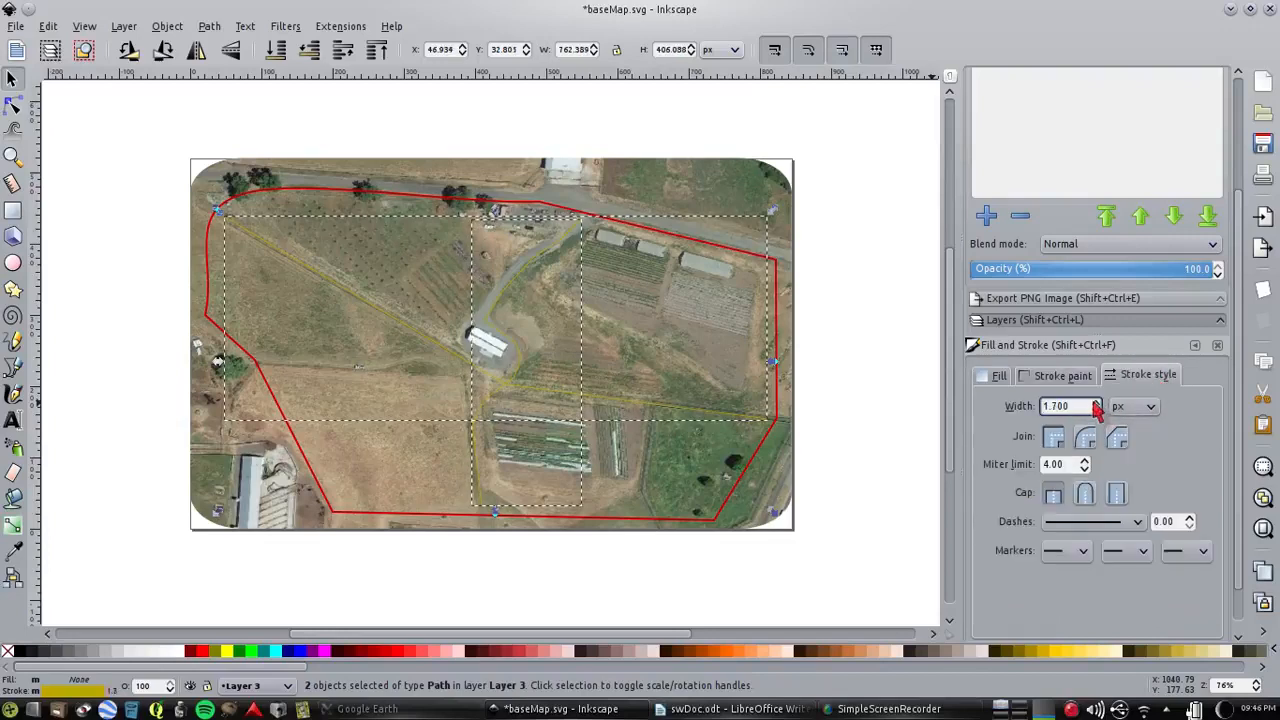
left_click(1096, 402)
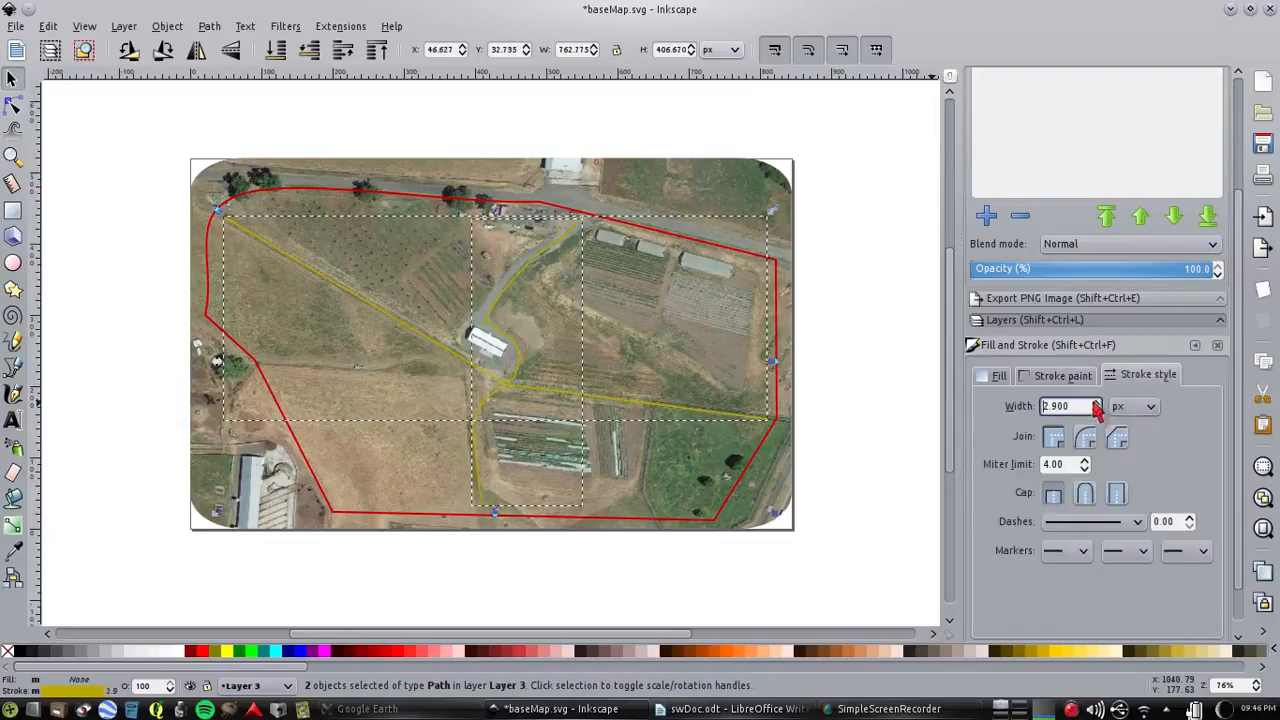
left_click(1096, 402)
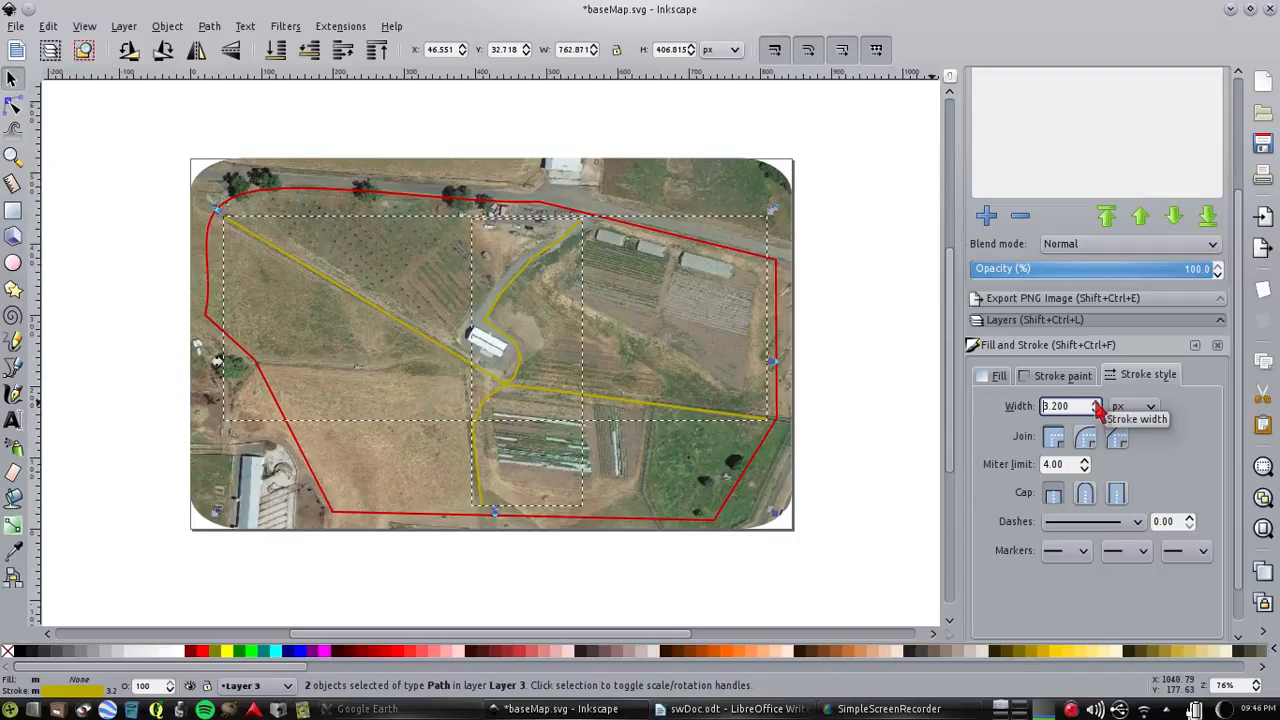
left_click(1096, 402)
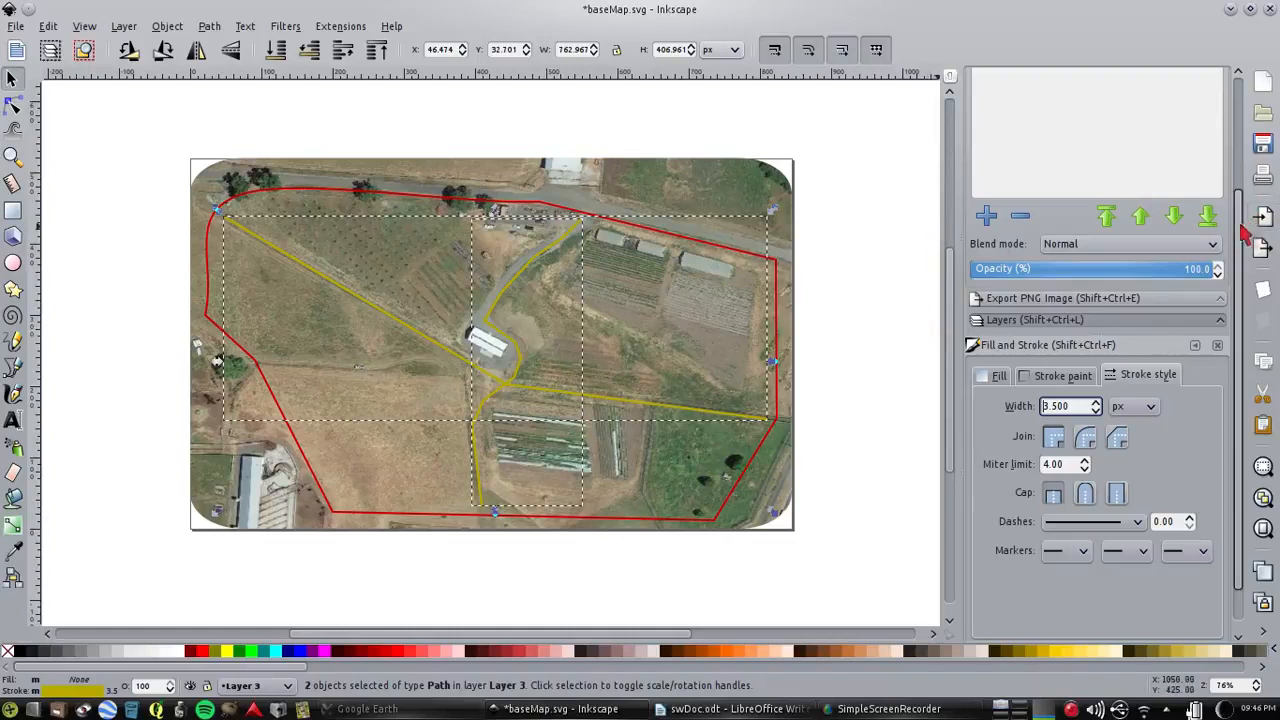
scroll(1243, 225, "up", 3)
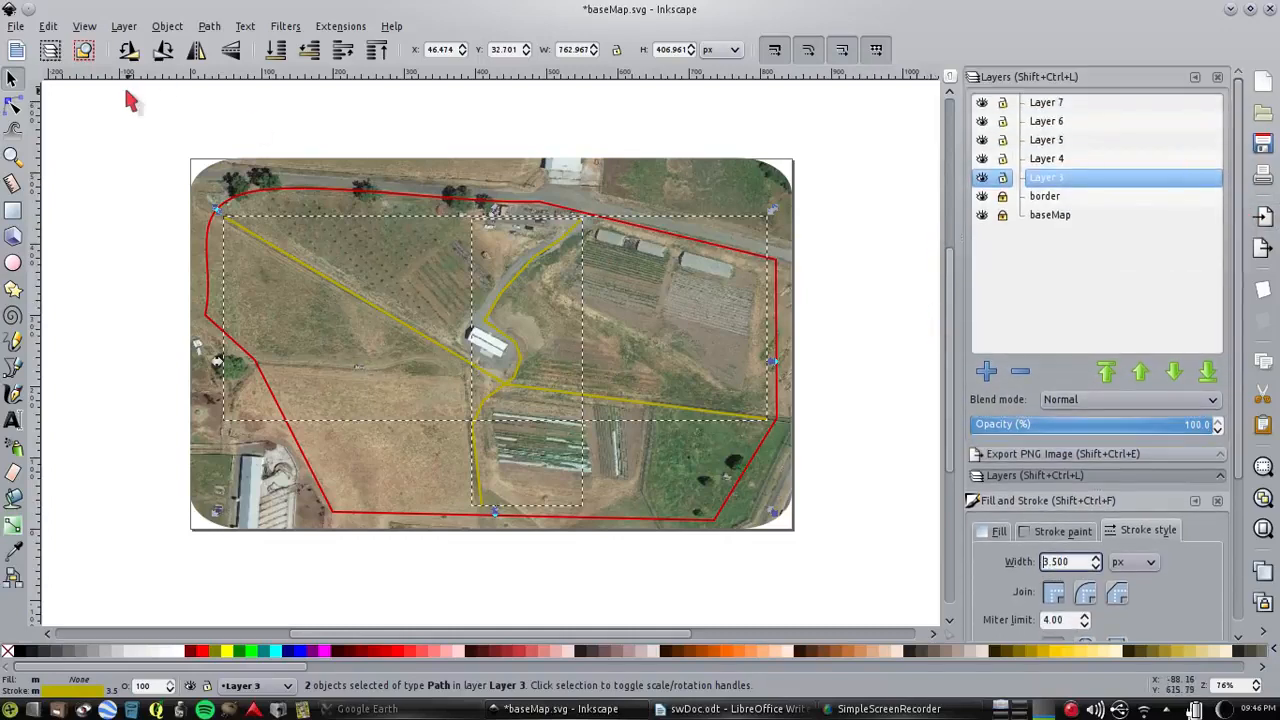
left_click(86, 138)
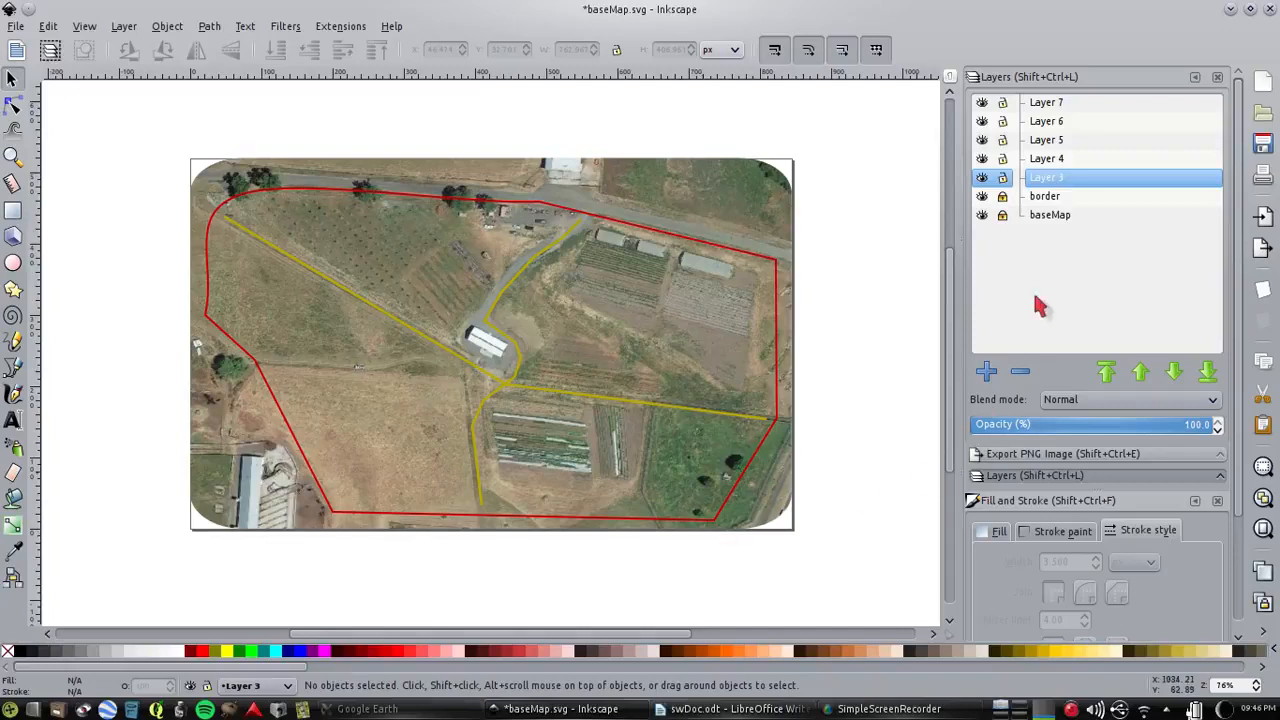
Rename Layer 3 as roads, lock it, and save the document
double_click(1046, 178)
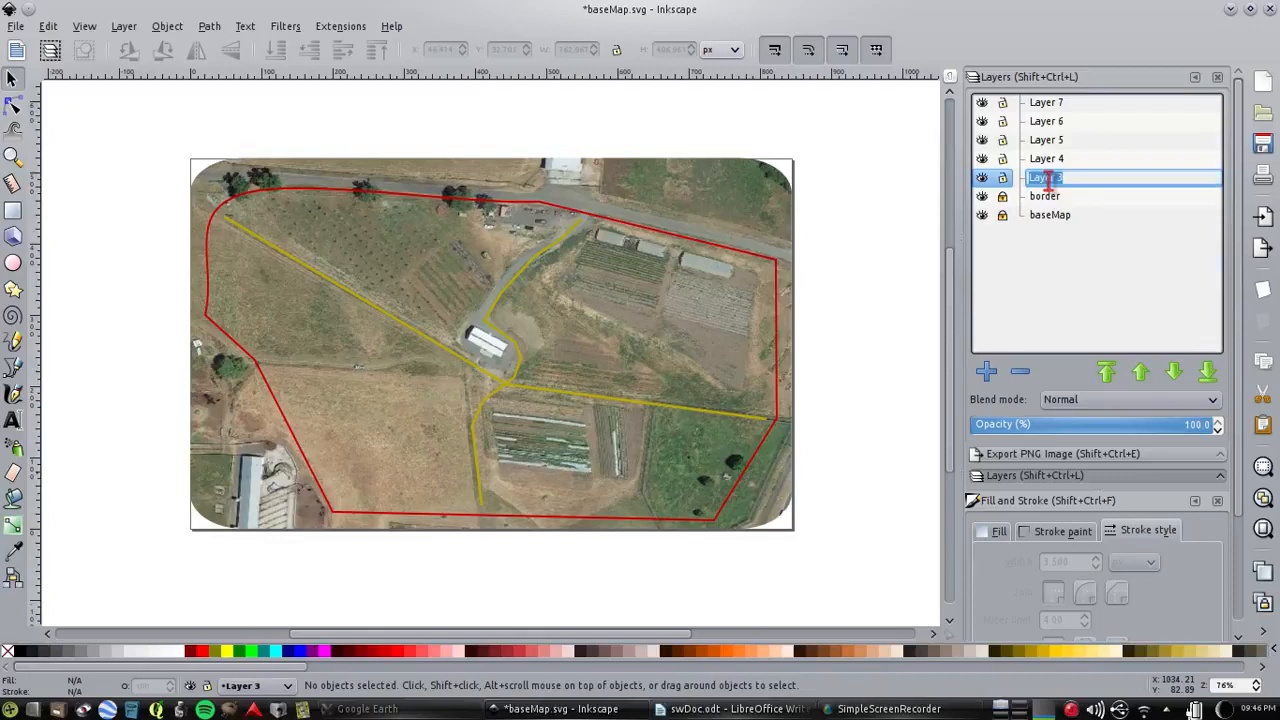
type("roads")
key("Return")
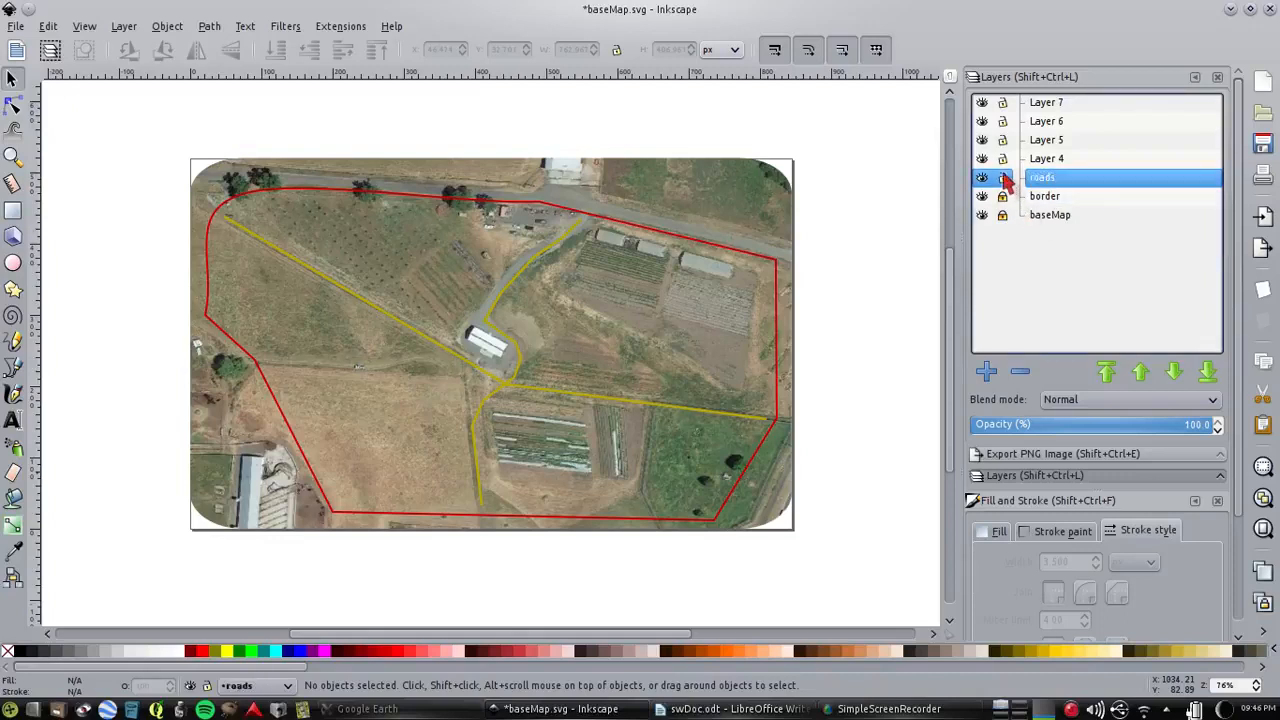
left_click(1002, 177)
left_click(1262, 146)
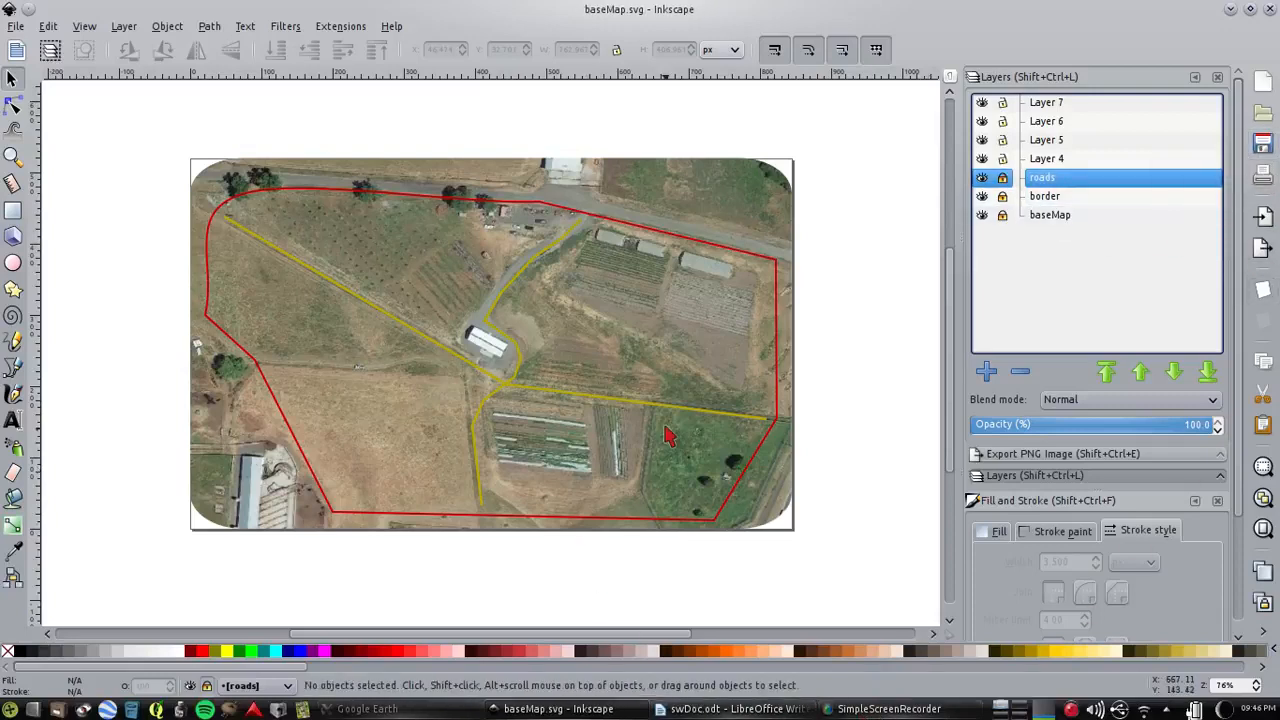
On Layer 4, draw a three-cornered polygon about 38 by 33 px in the green field north of the public road
left_click(1057, 163)
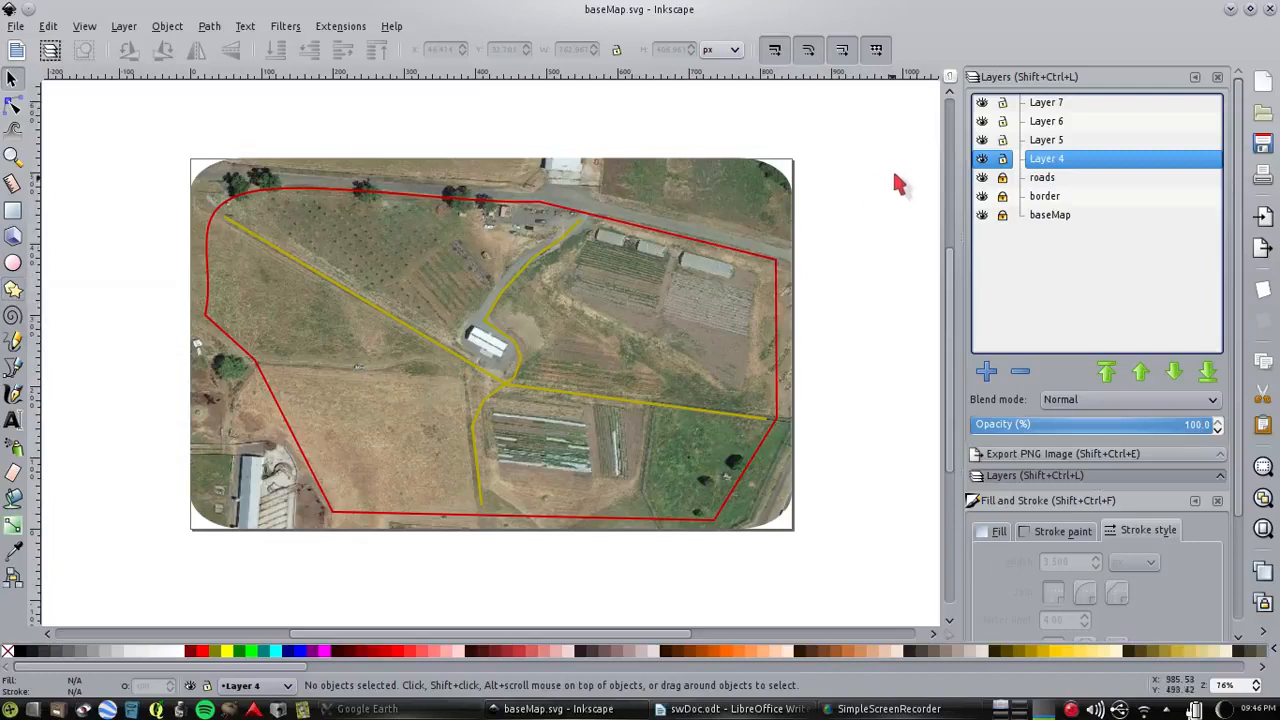
left_click(13, 289)
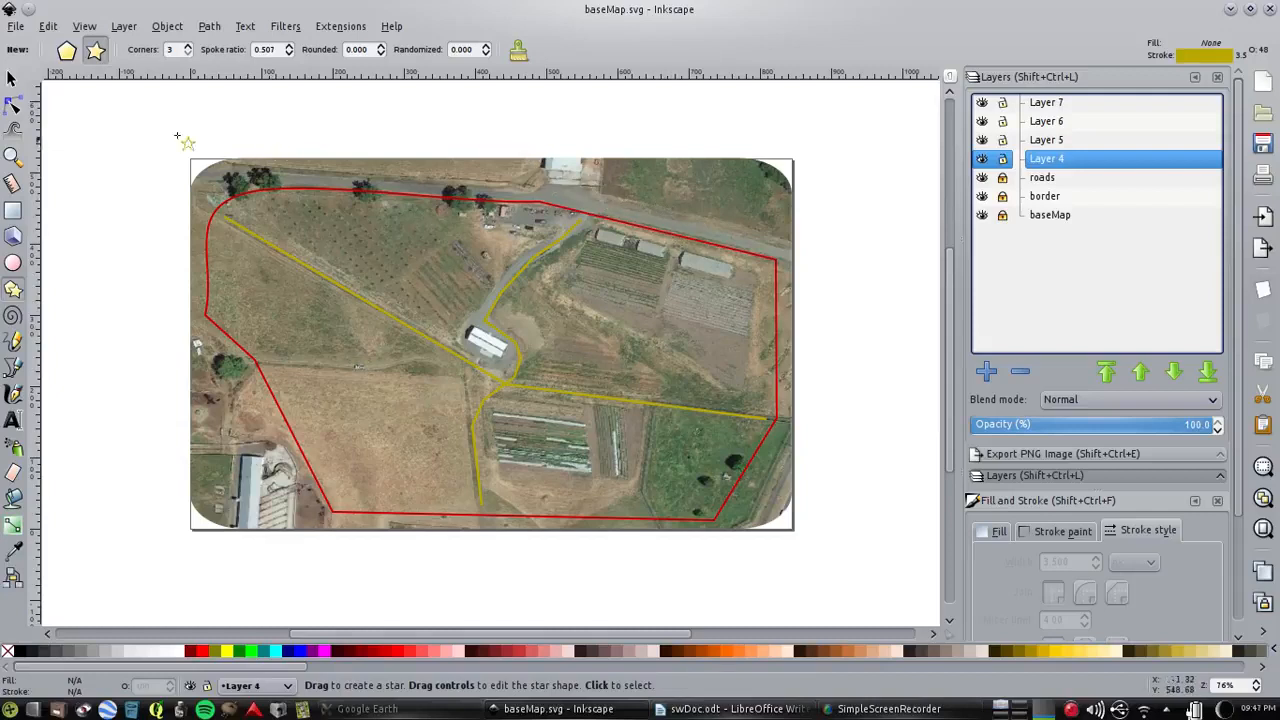
left_click(66, 50)
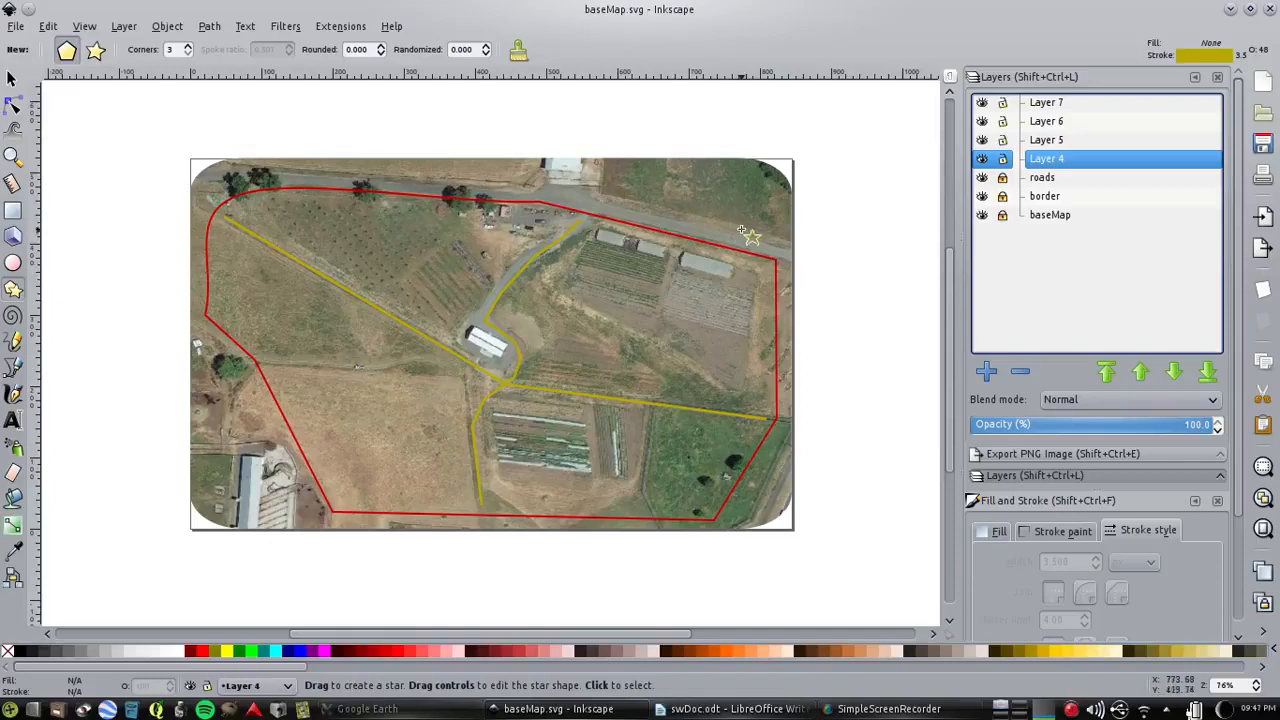
left_click_drag(749, 200, 734, 204)
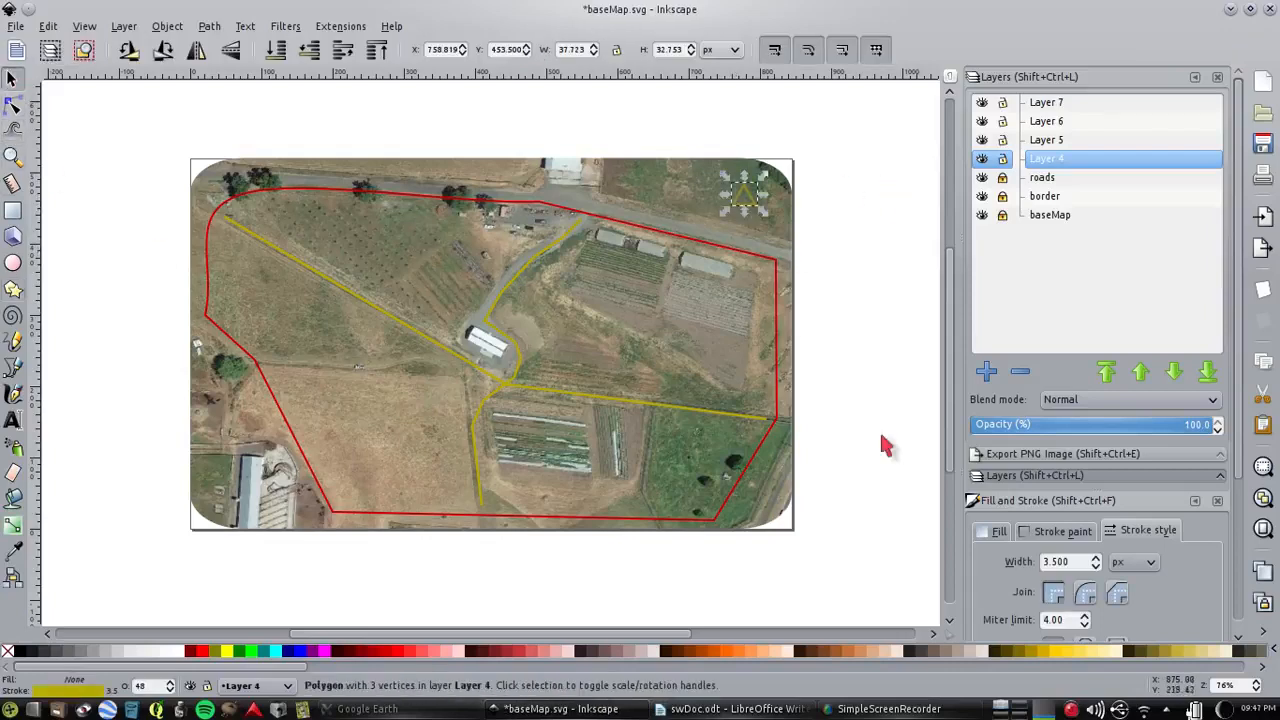
Set the triangle's opacity to 100% and give it a flat blue fill with RGB values 0, 0, 216
left_click_drag(1240, 341, 1249, 579)
left_click_drag(1084, 621, 1214, 621)
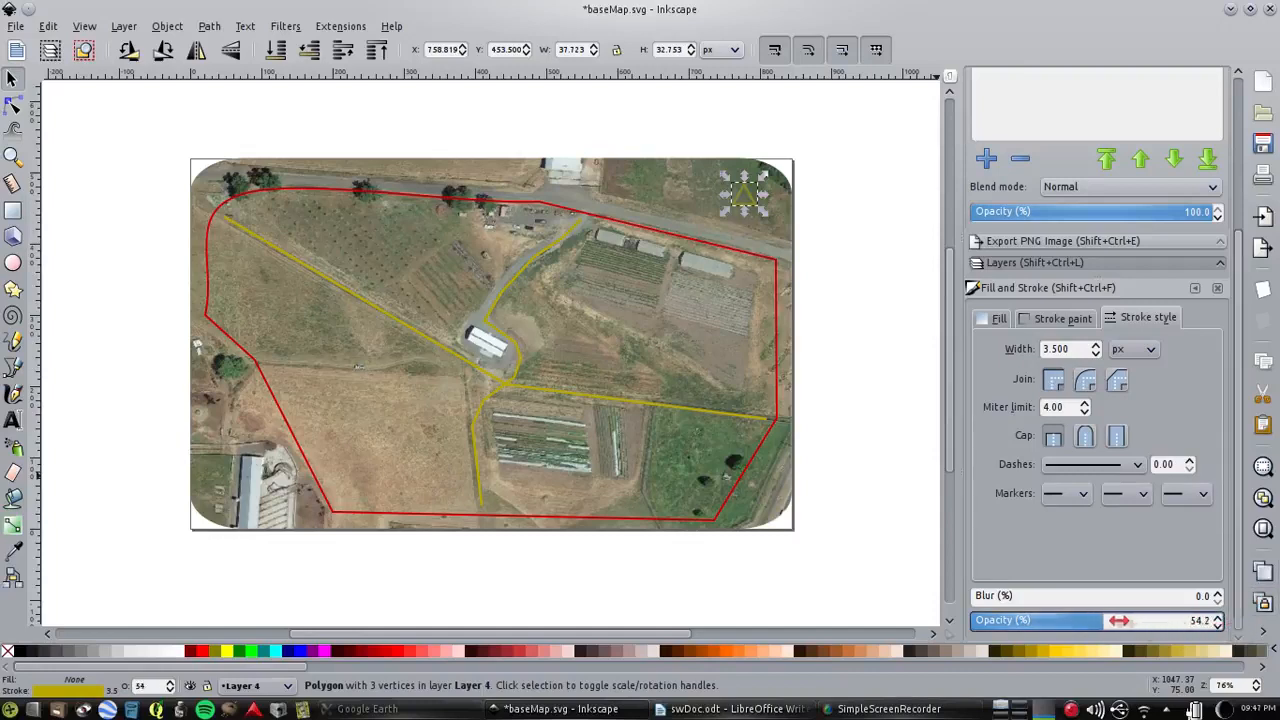
left_click_drag(1137, 621, 1221, 599)
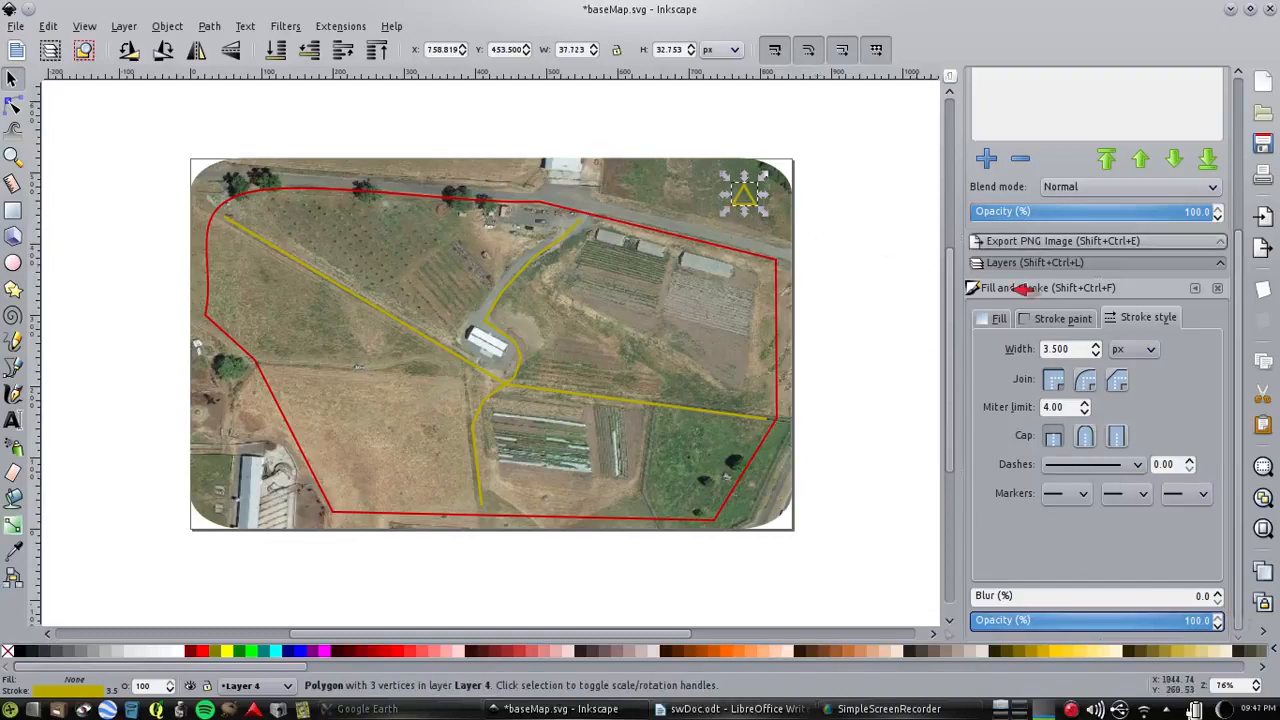
left_click(994, 319)
left_click(1012, 349)
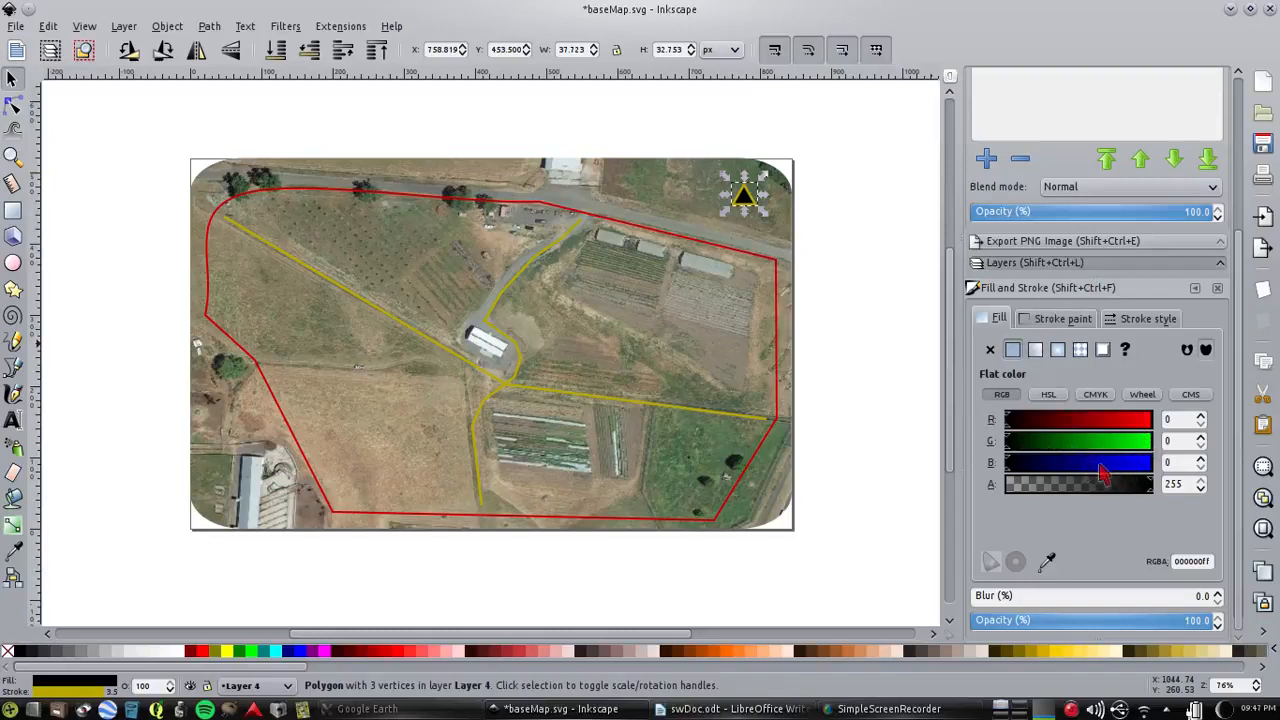
left_click(1130, 468)
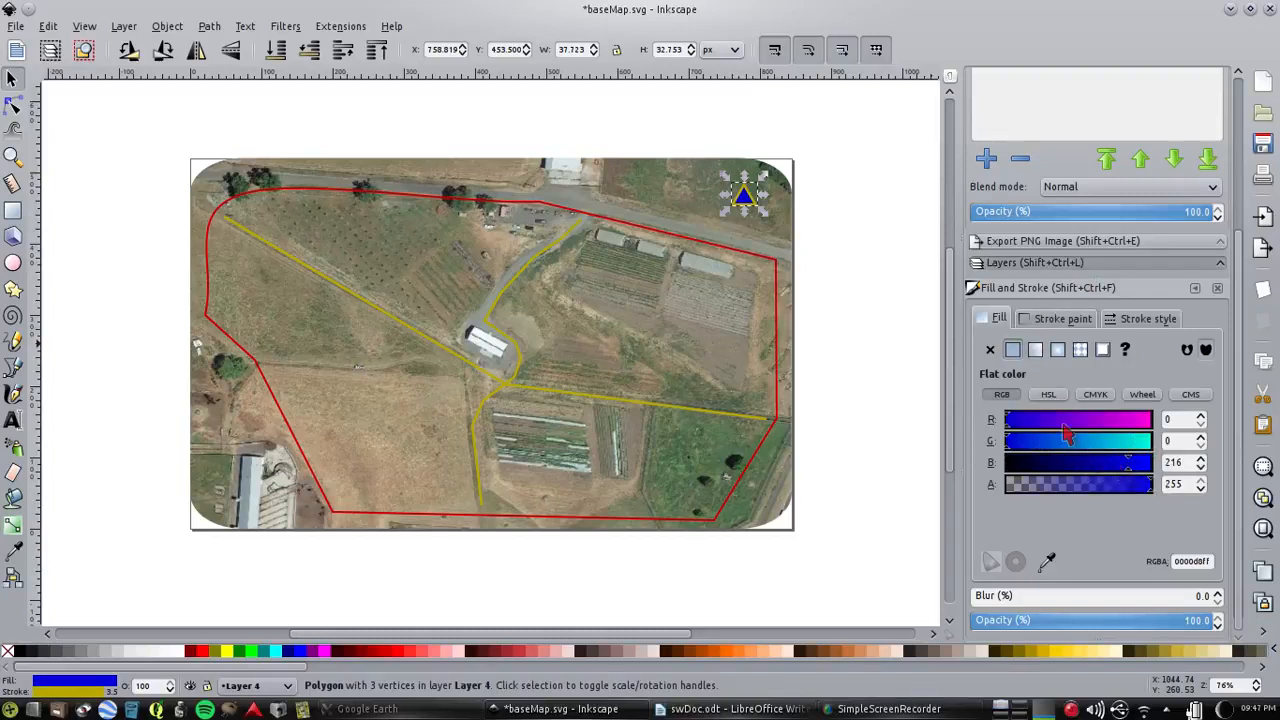
Change the triangle's stroke colour to turquoise green, with red at 3 and green at 247
left_click(1068, 322)
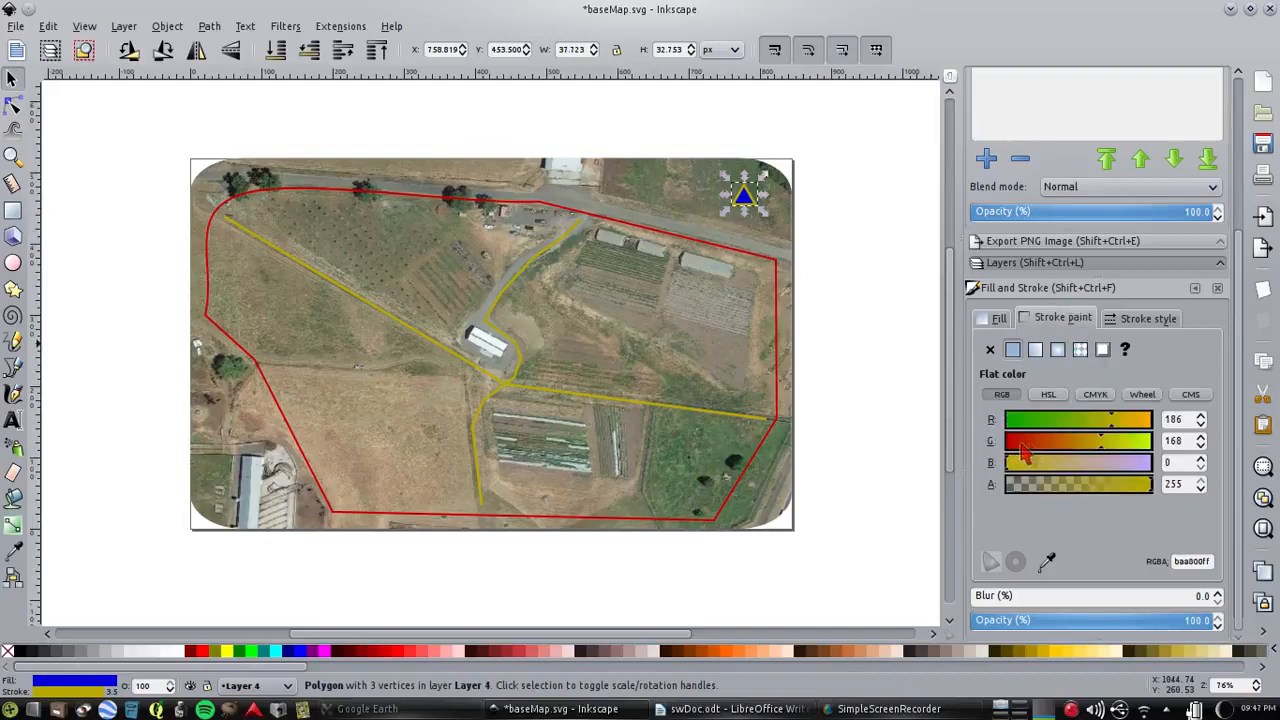
left_click(1013, 441)
left_click(1011, 421)
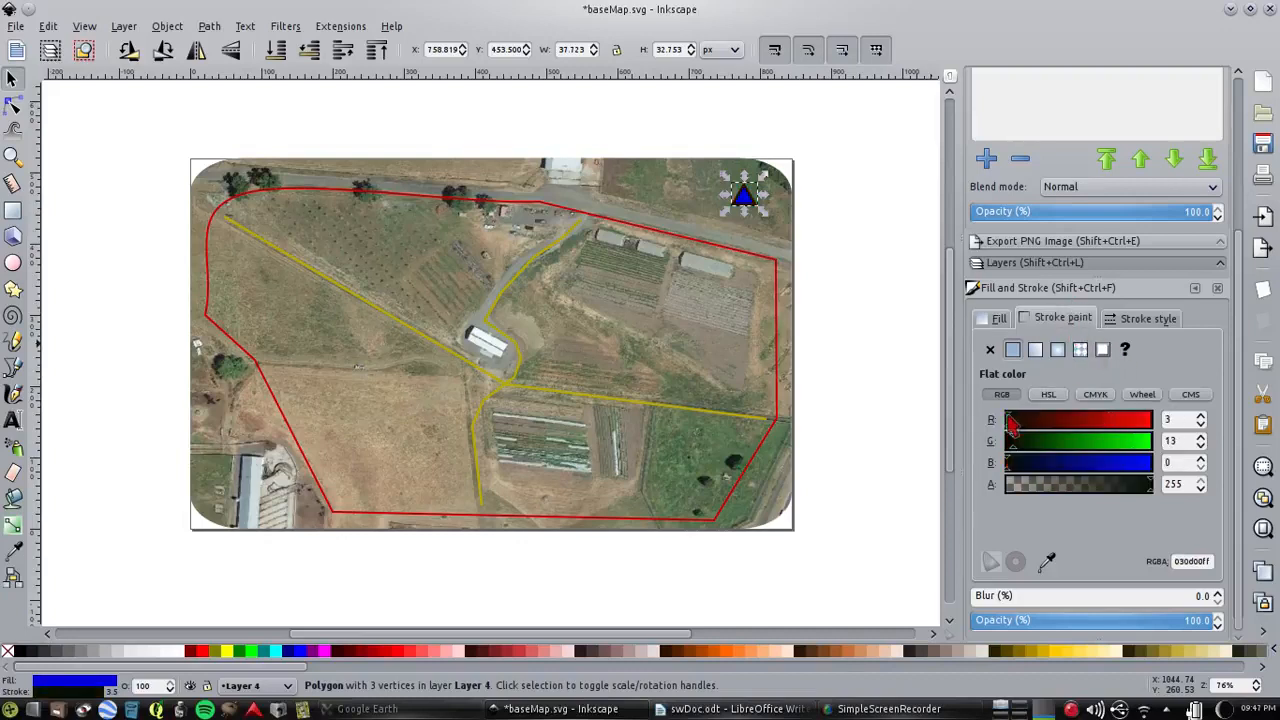
left_click(1090, 463)
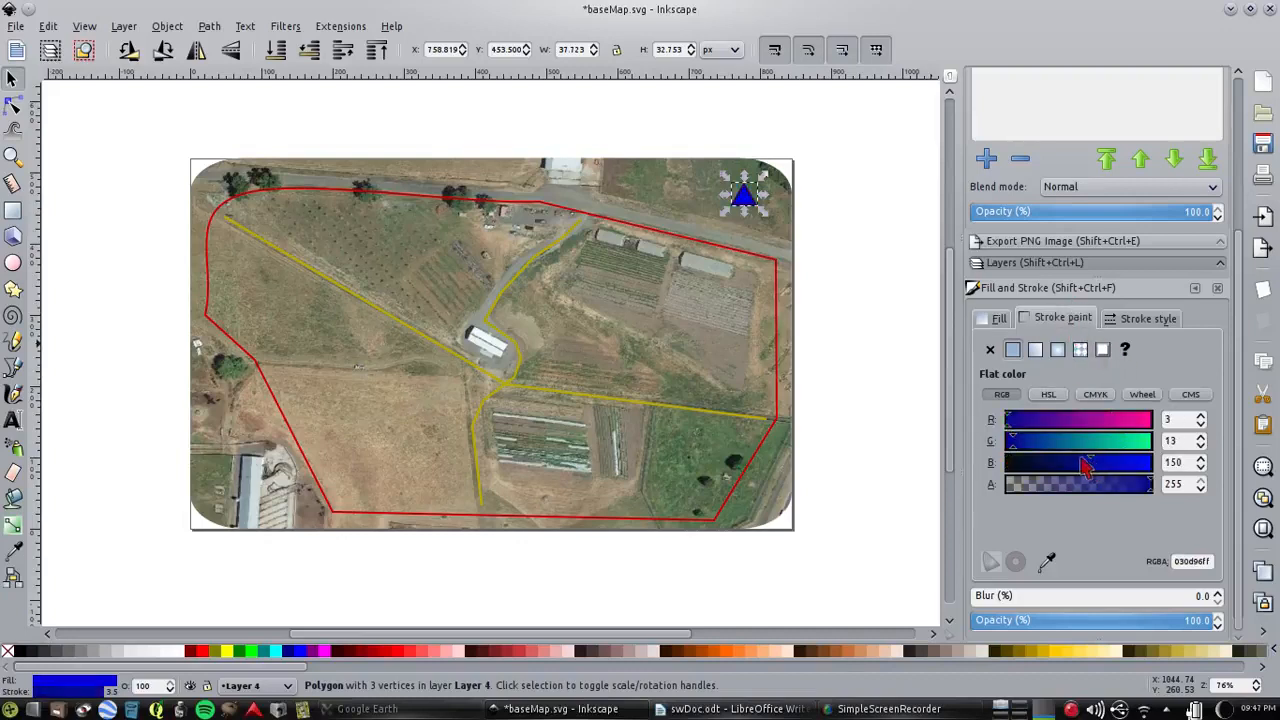
left_click(1148, 442)
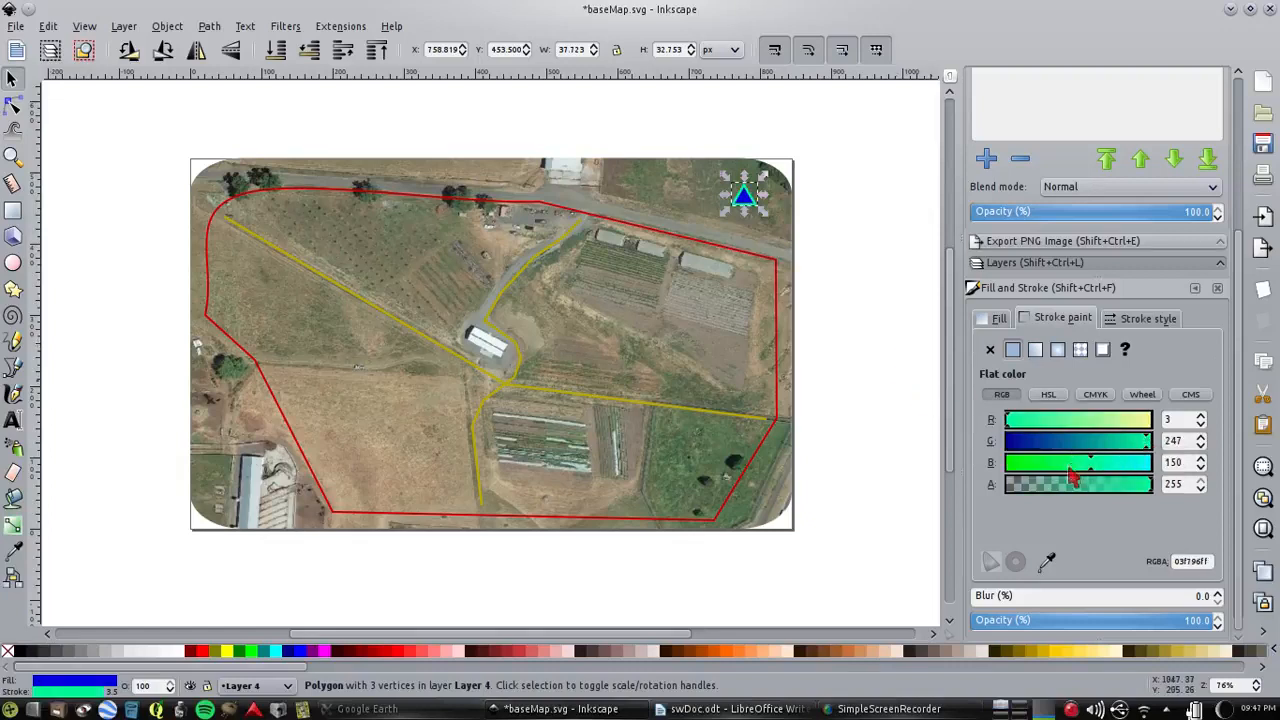
left_click(1035, 463)
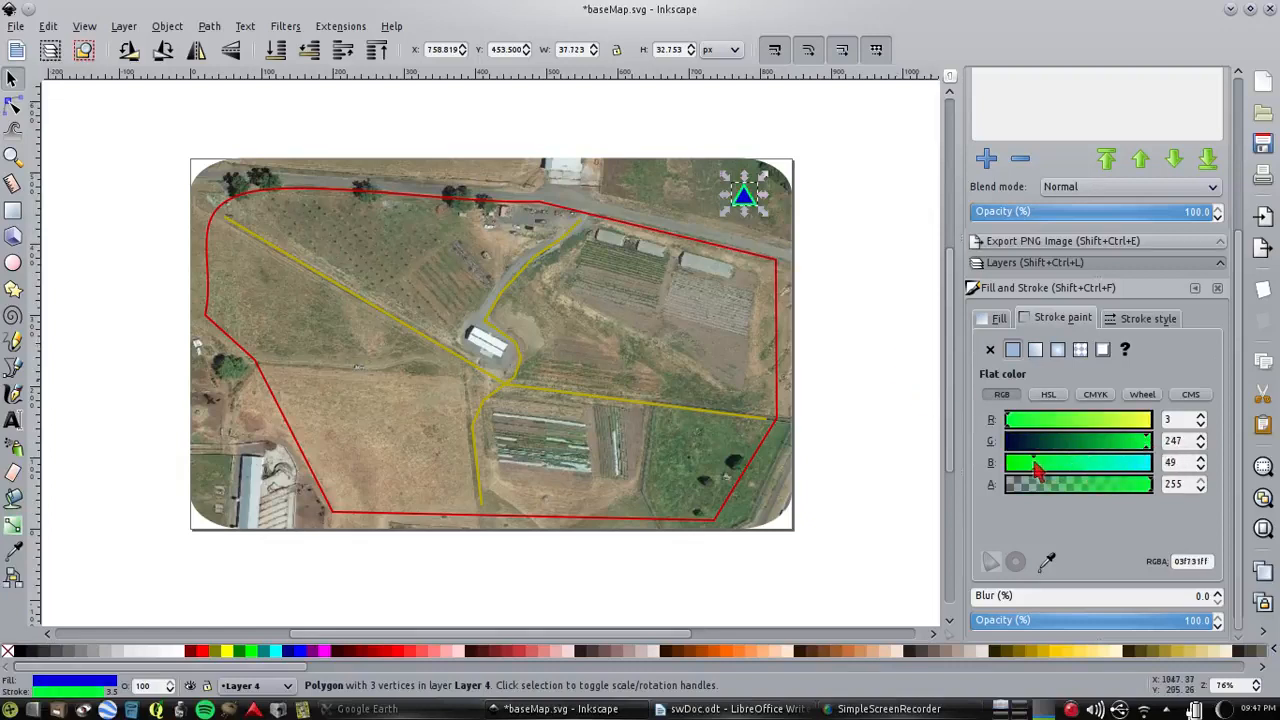
left_click(1085, 465)
Set the triangle's stroke width to 2 px and deselect it
left_click(1146, 318)
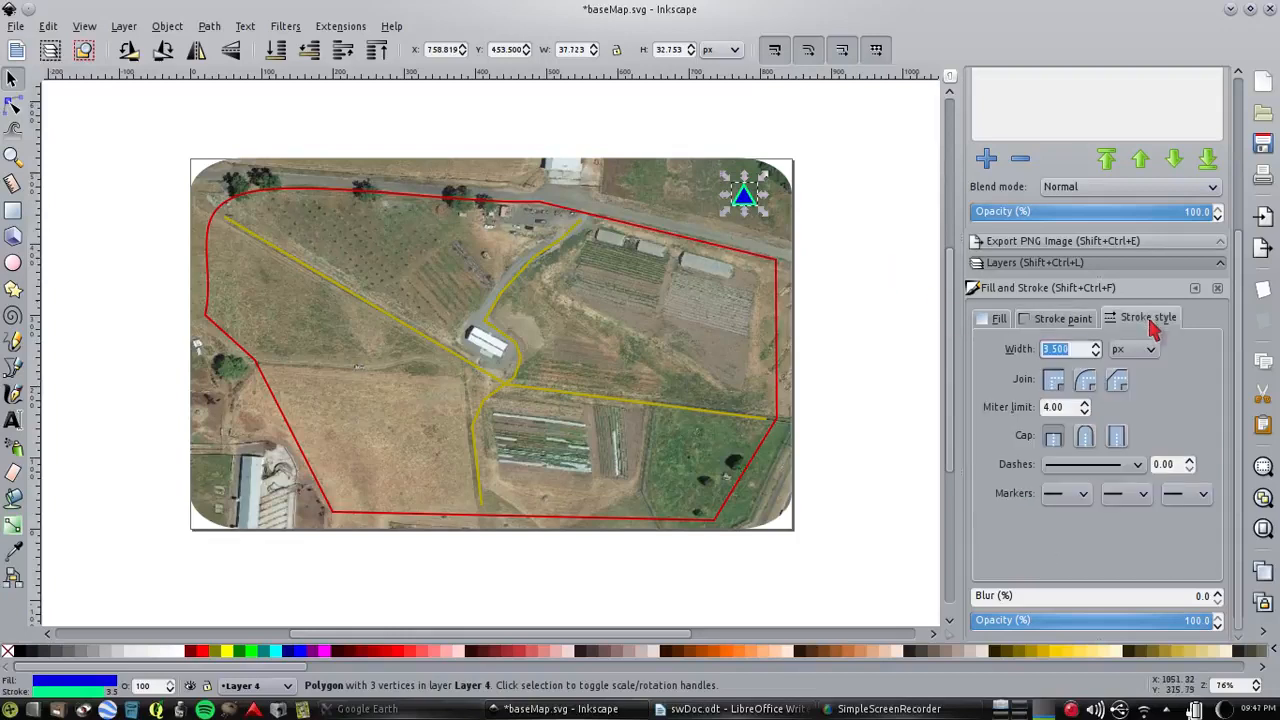
left_click(1096, 353)
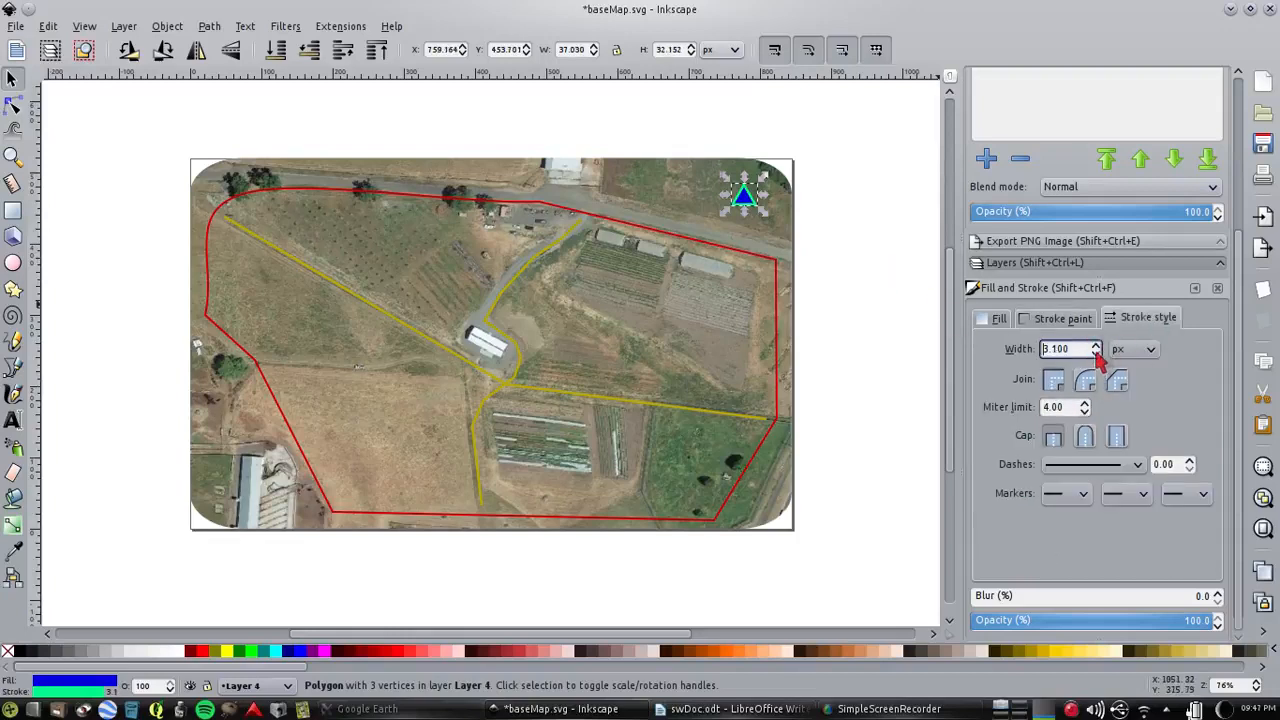
left_click(1097, 354)
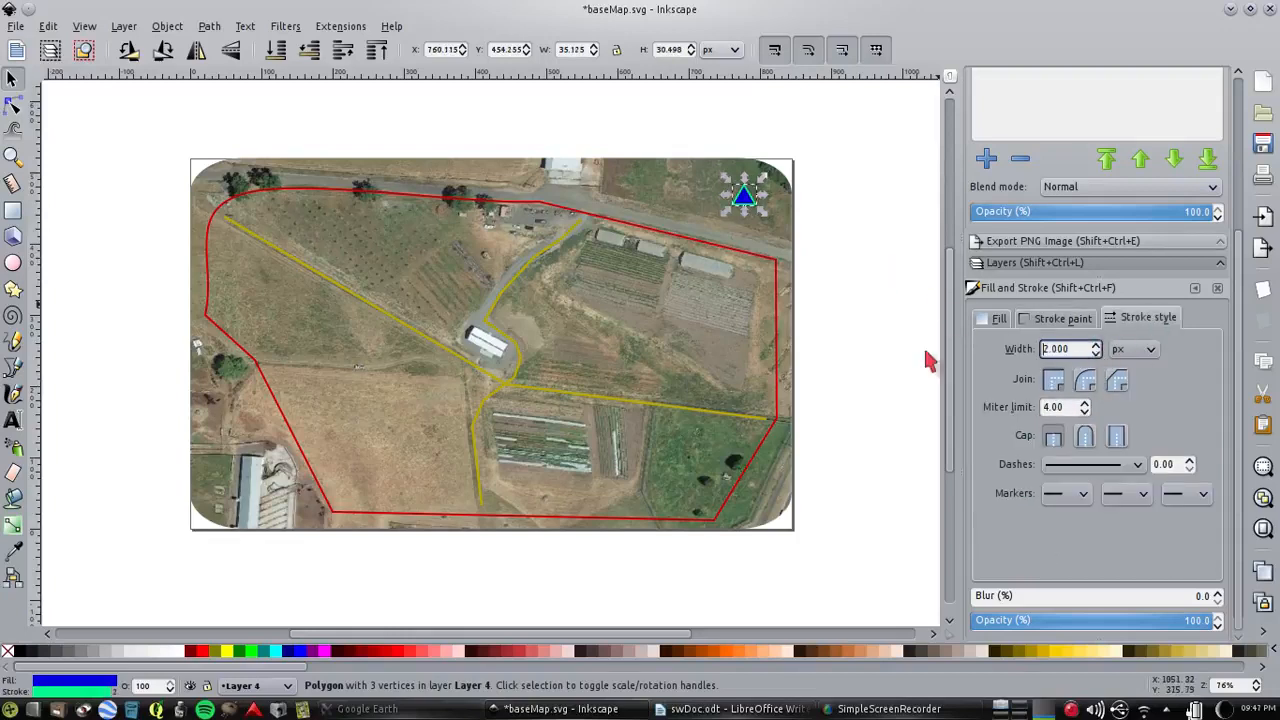
left_click(851, 196)
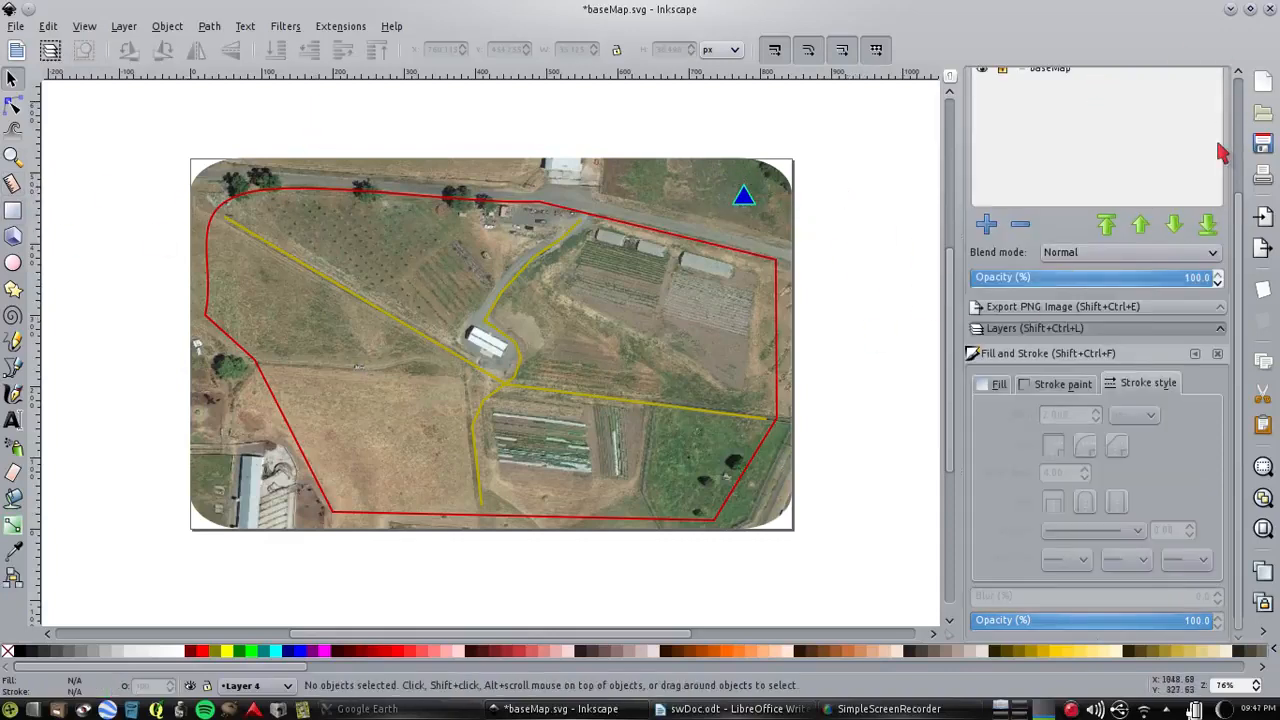
On Layer 4, add a small flowed text frame just below the blue triangle with the text North
scroll(1247, 150, "up", 2)
scroll(1250, 155, "up", 2)
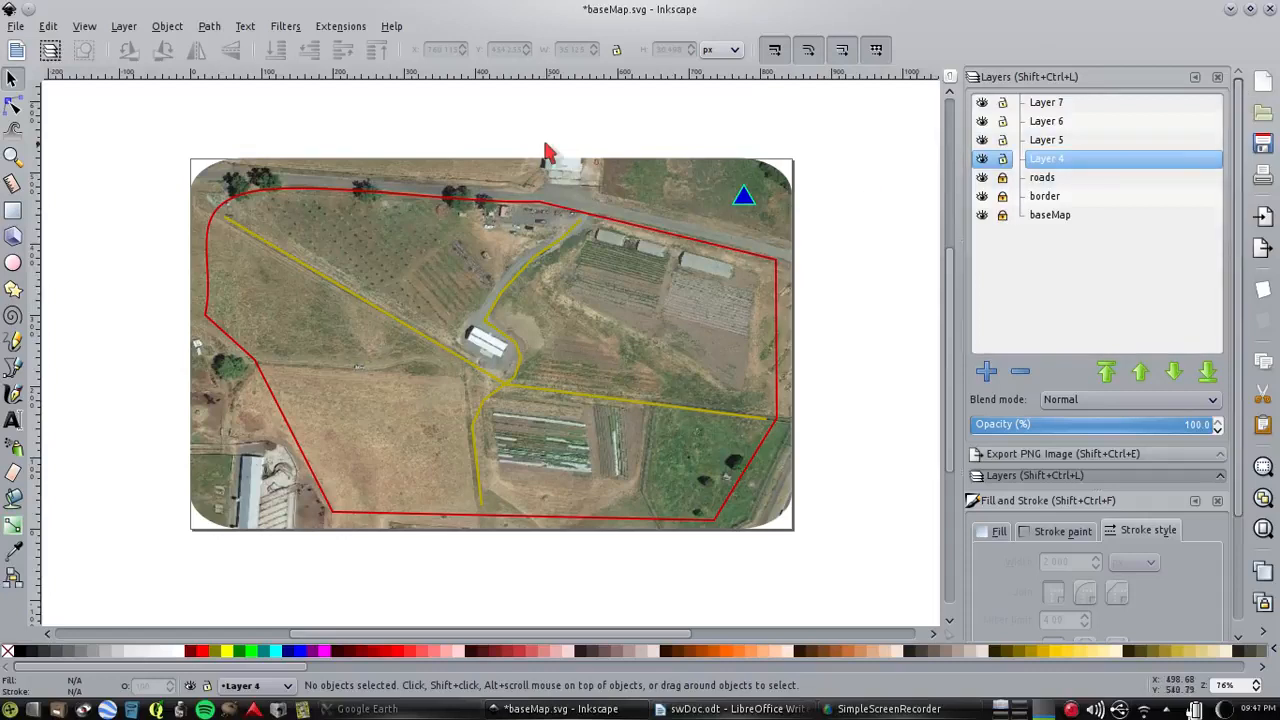
left_click(13, 421)
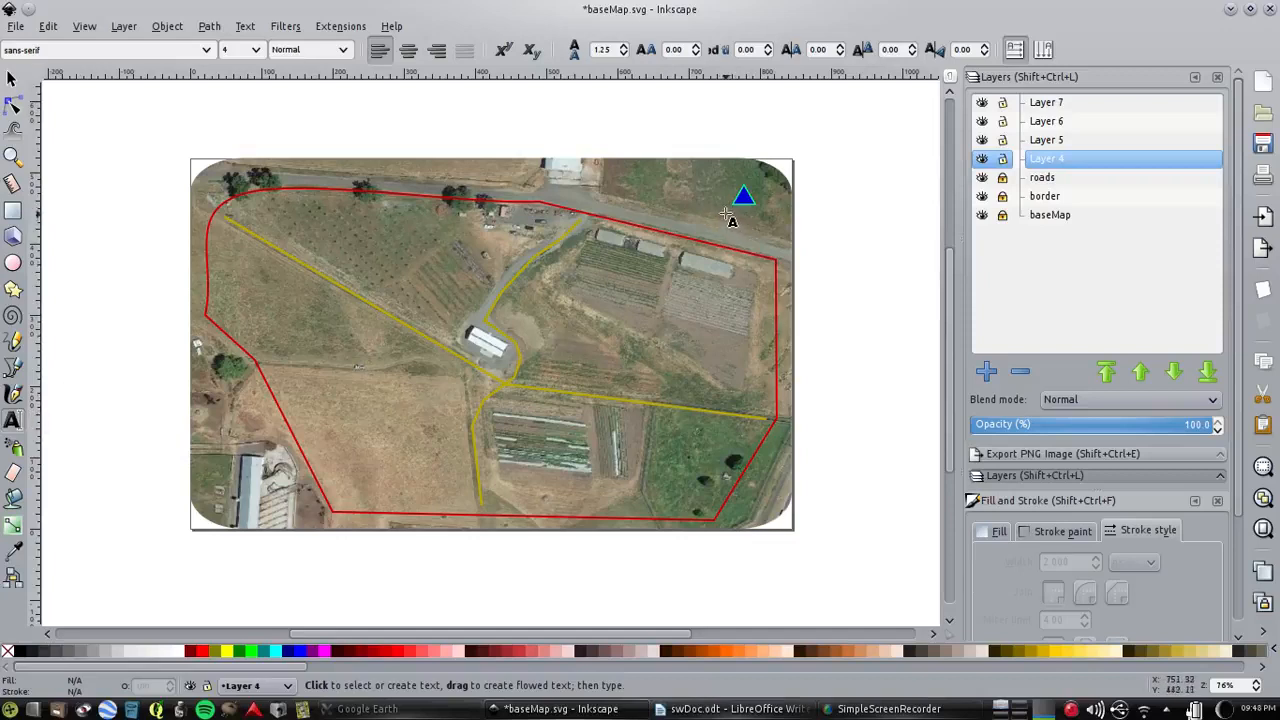
left_click_drag(724, 212, 770, 238)
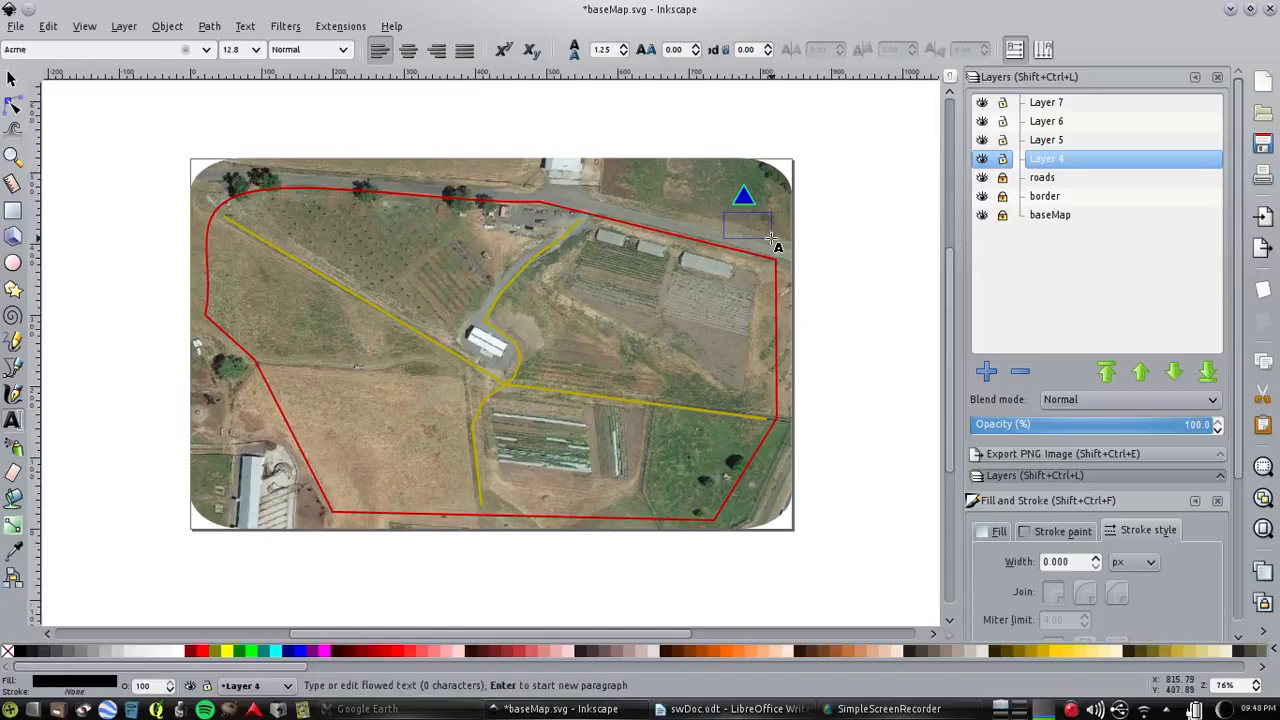
type("N")
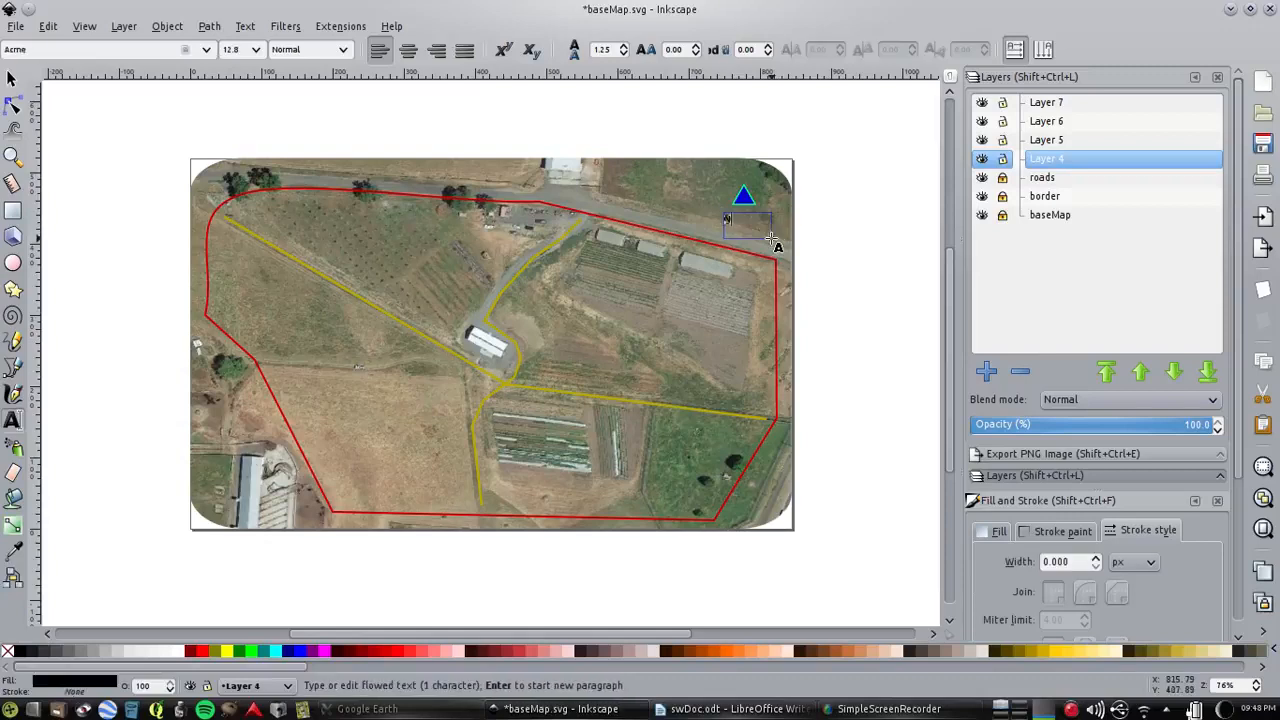
type("orth")
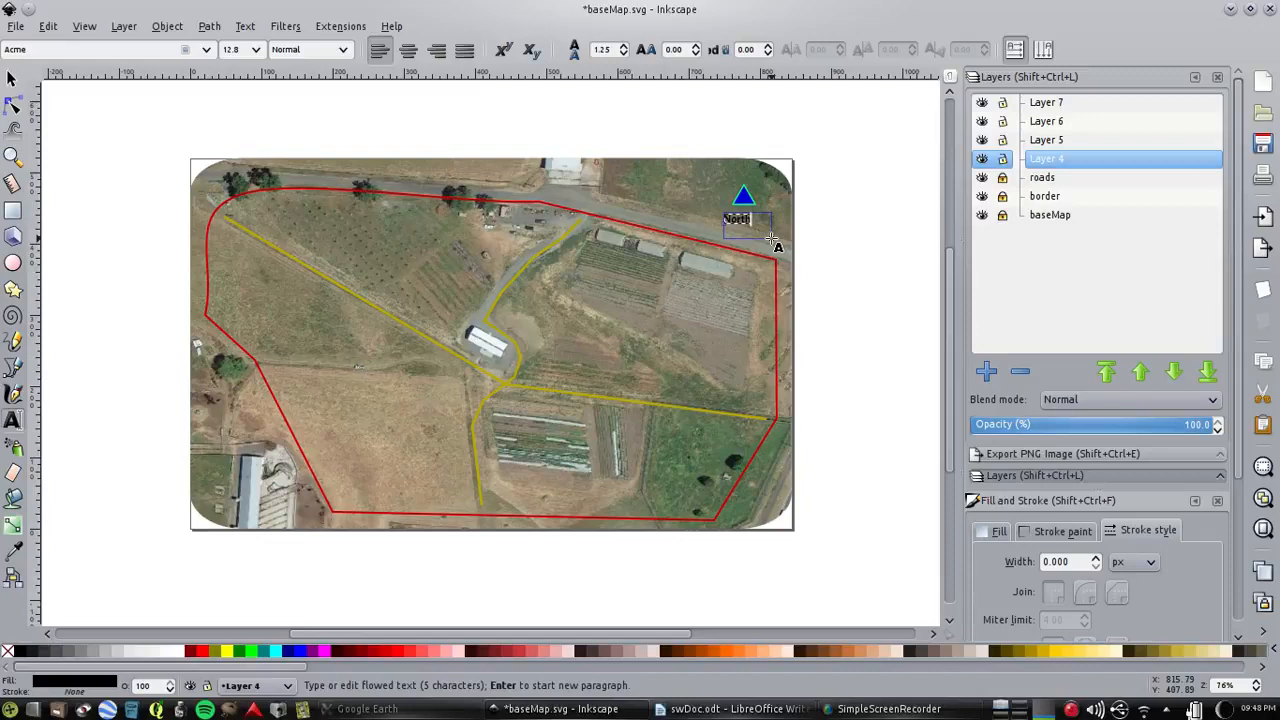
Set the font size of the whole North label to 18
key("Escape")
left_click_drag(749, 221, 712, 220)
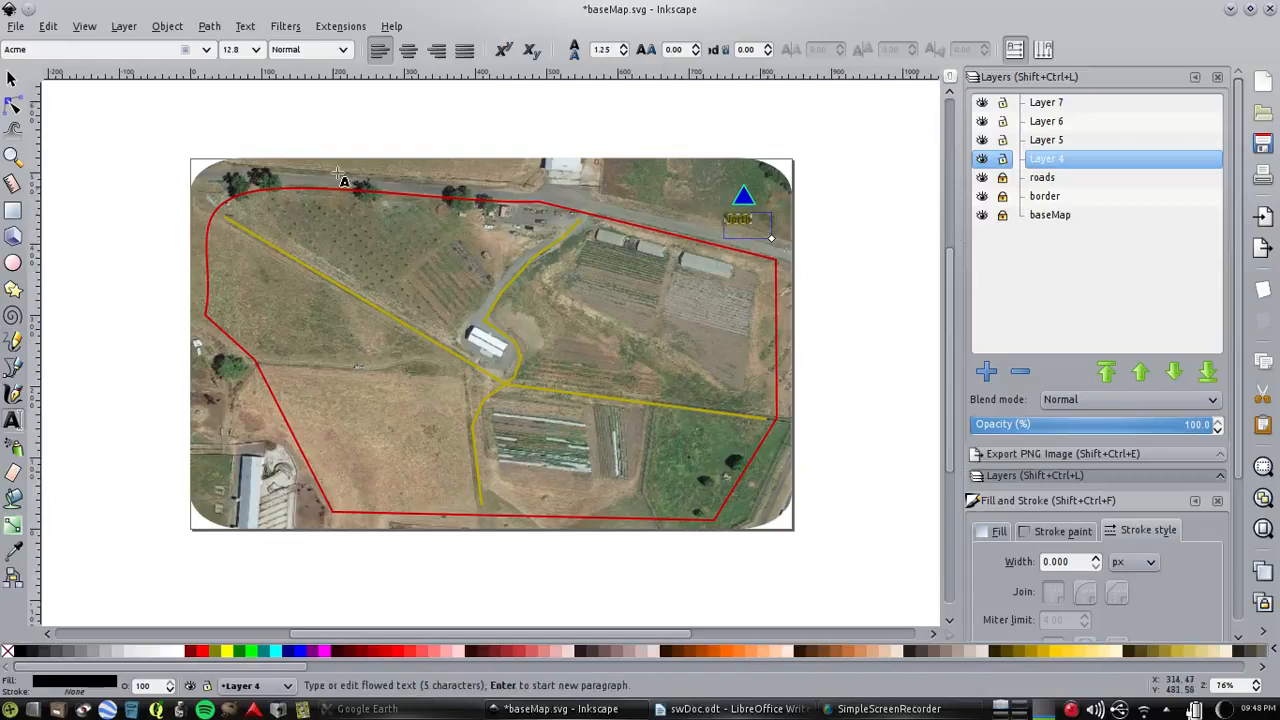
left_click(253, 49)
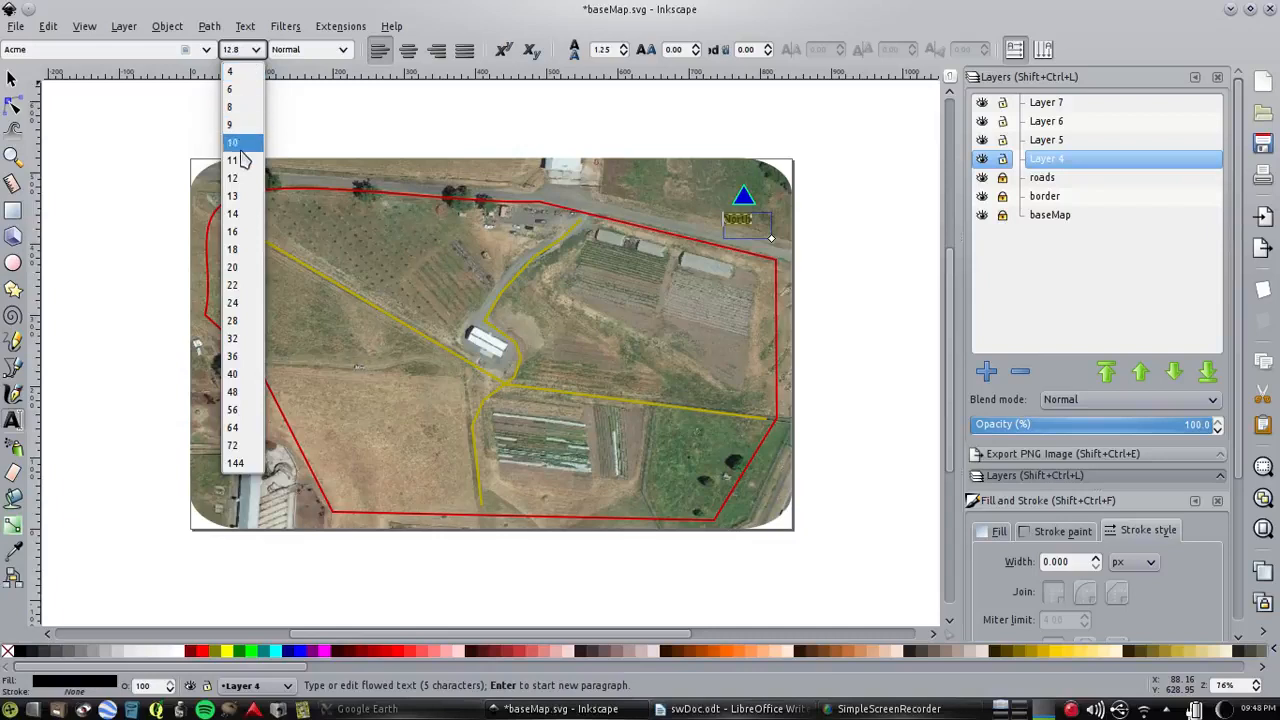
left_click(236, 213)
left_click(256, 52)
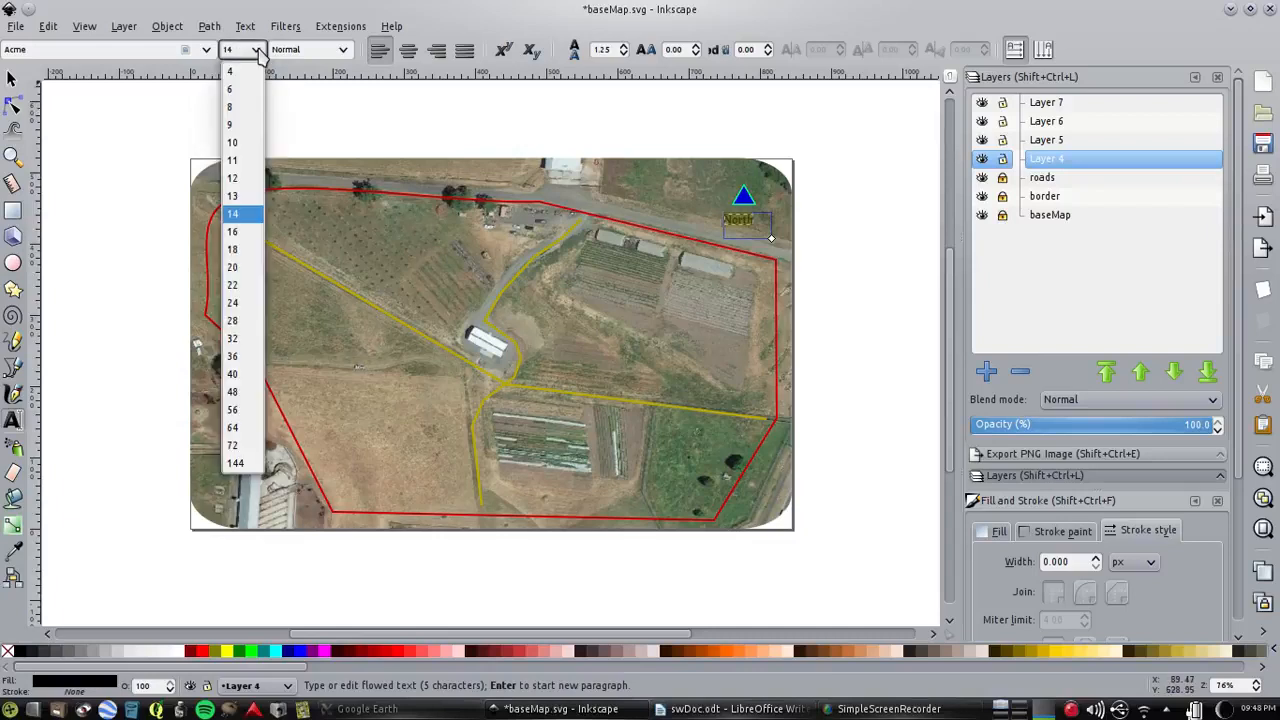
left_click(240, 254)
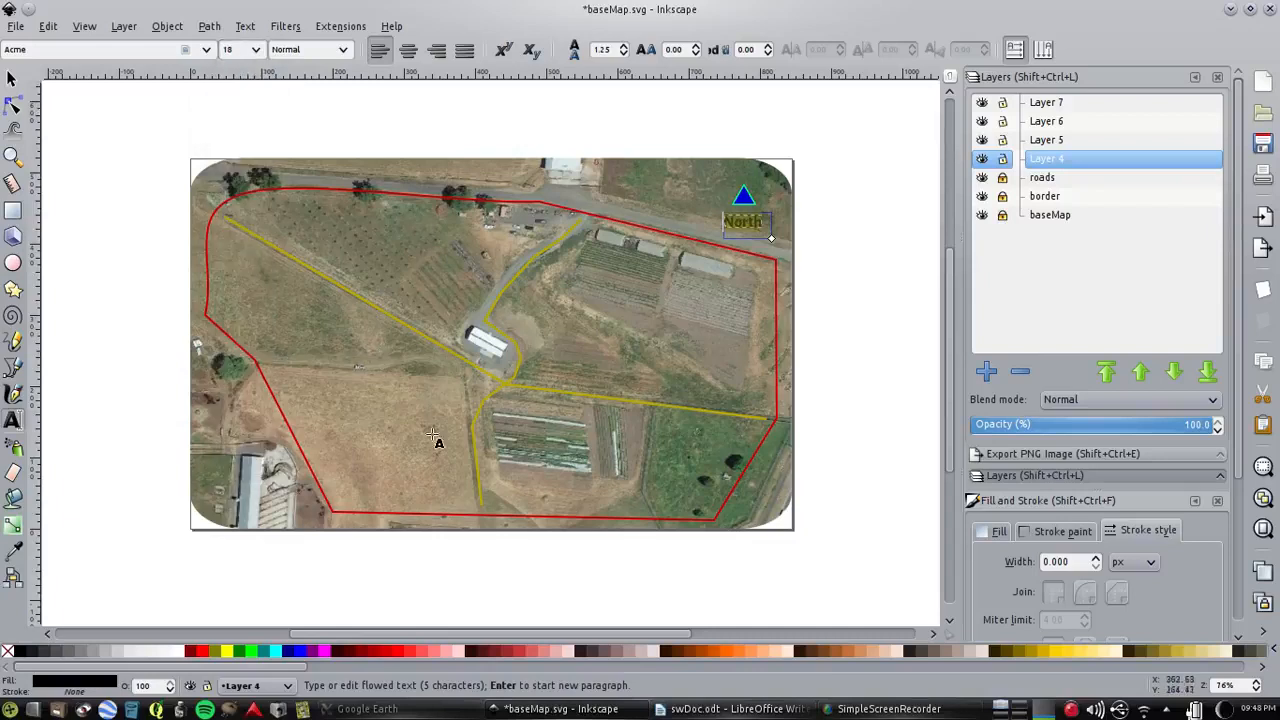
Give the North text a flat yellow fill with RGB values 248, 255, 3
left_click_drag(1240, 450, 1240, 532)
left_click(1055, 330)
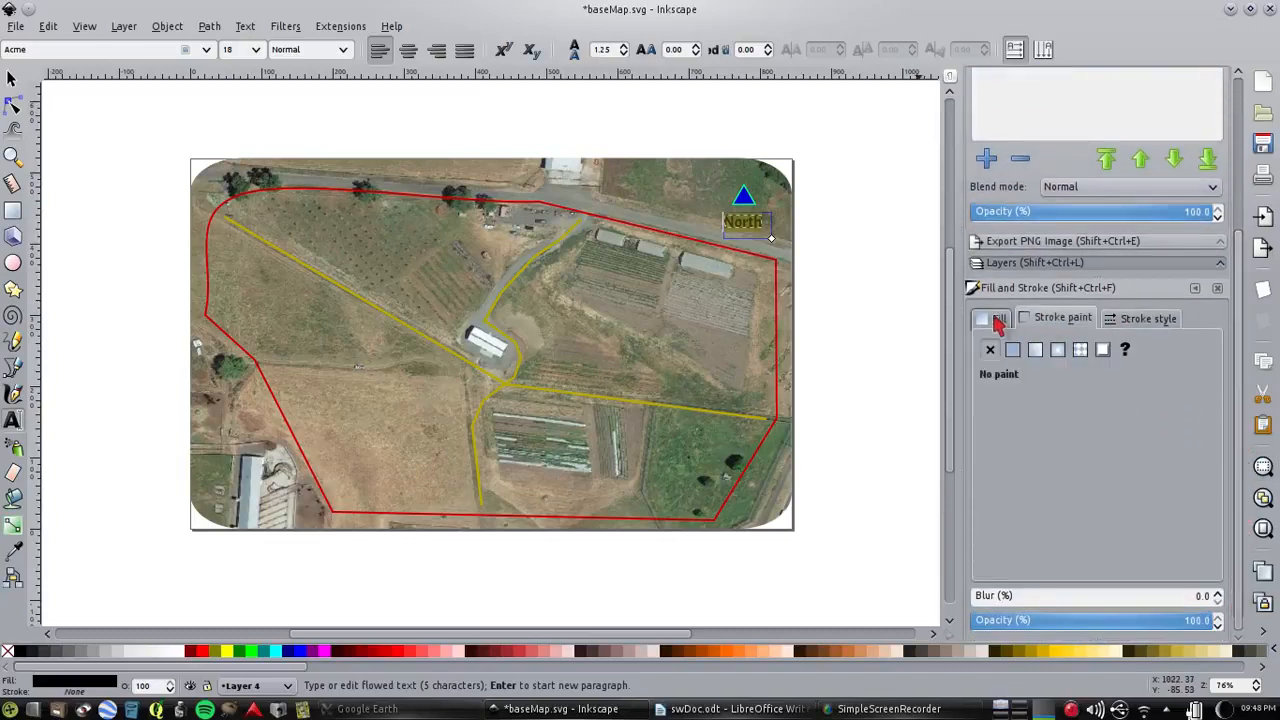
left_click(996, 320)
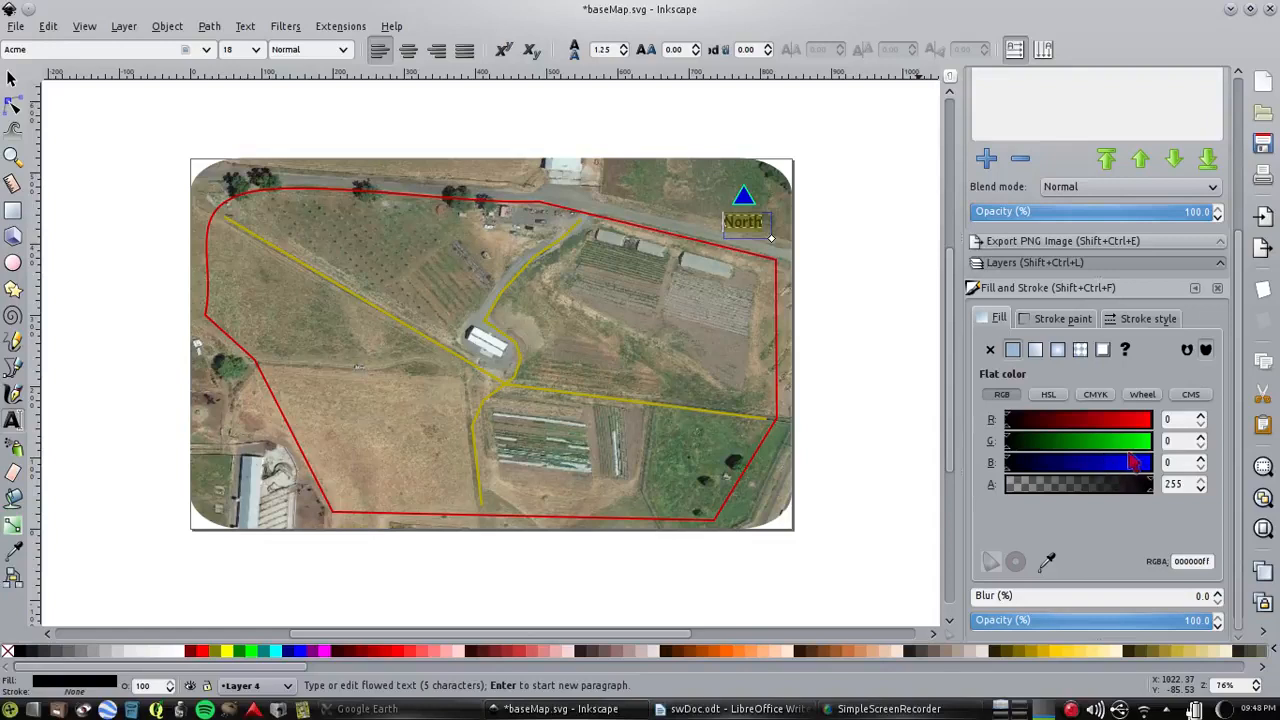
left_click_drag(1152, 441, 1143, 432)
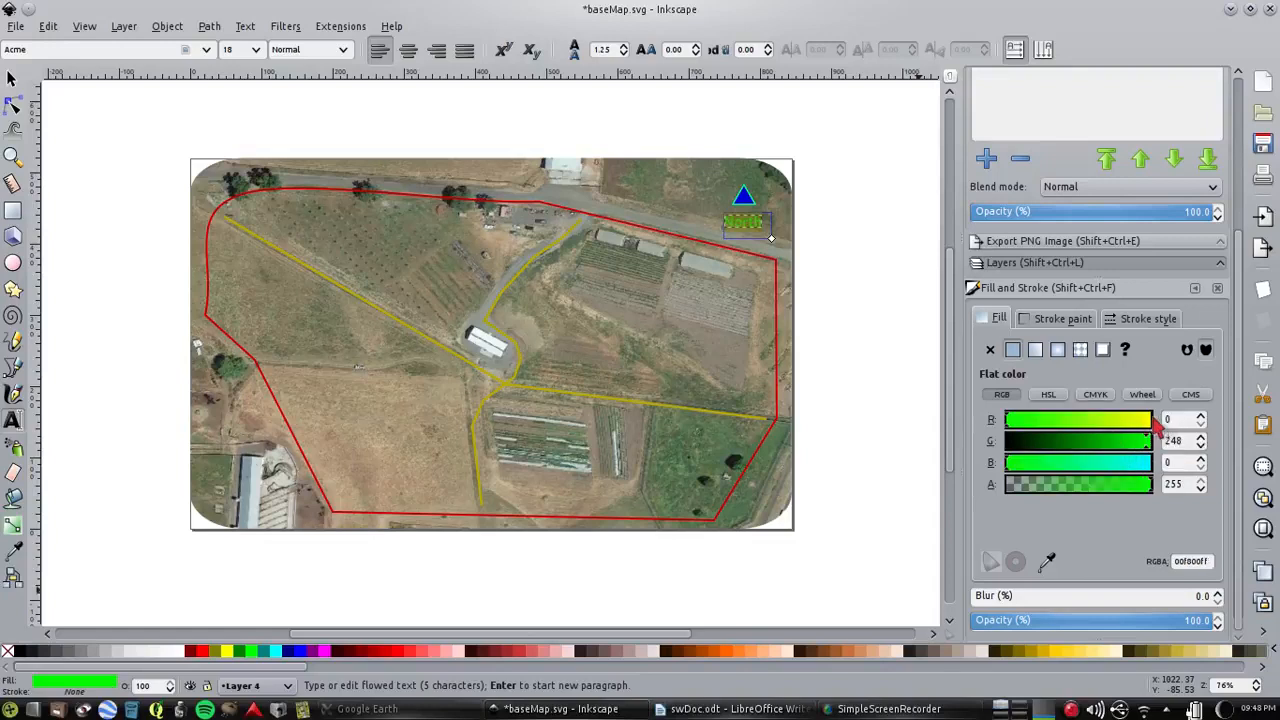
left_click(1148, 420)
left_click(1147, 420)
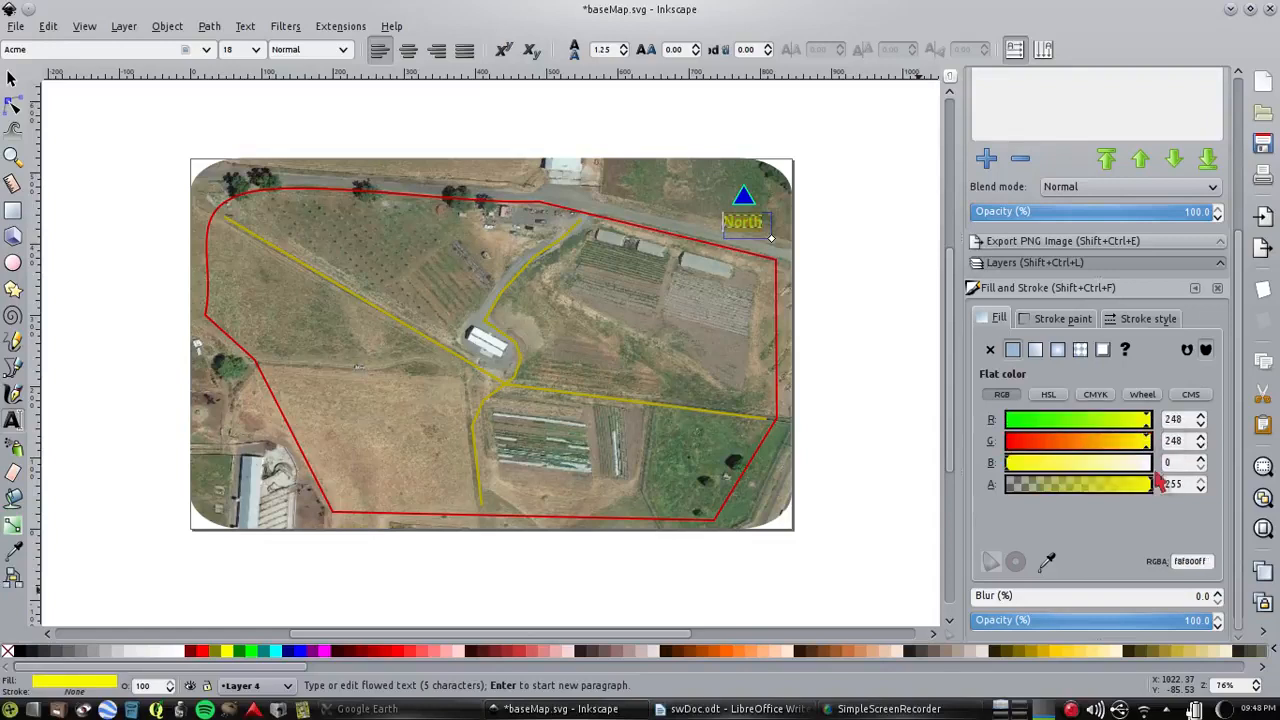
left_click(1009, 466)
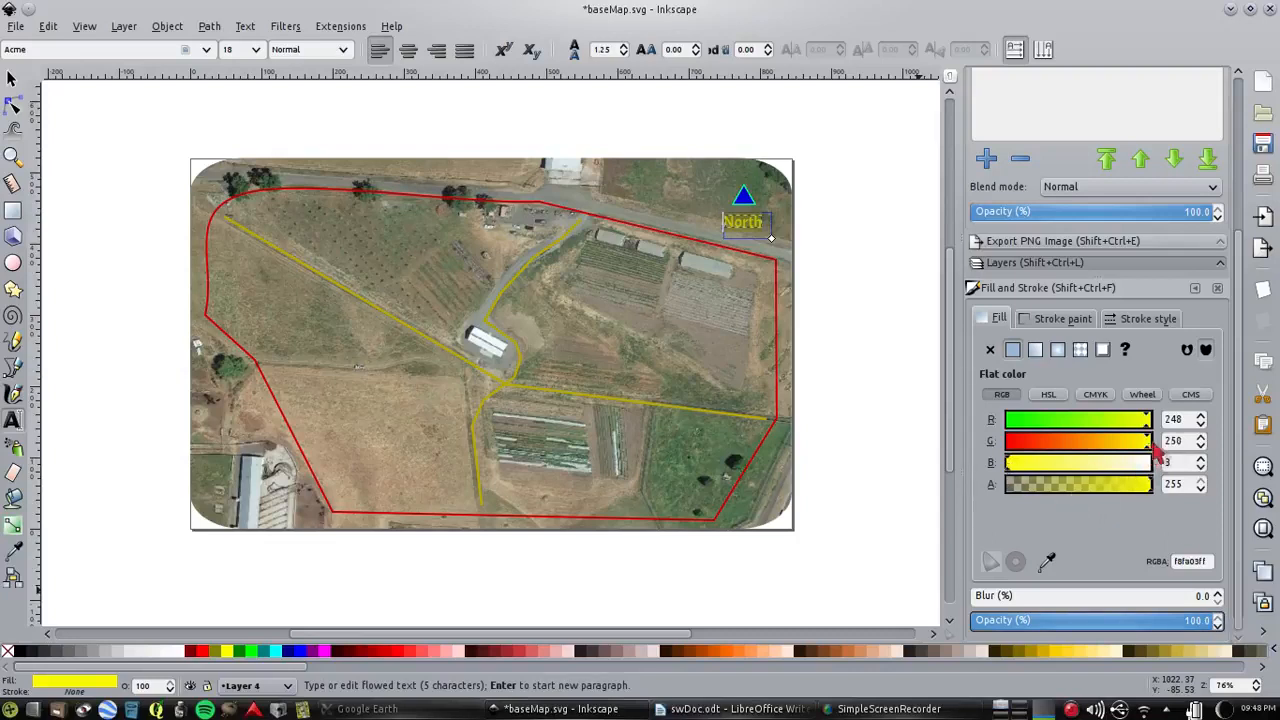
left_click(1148, 441)
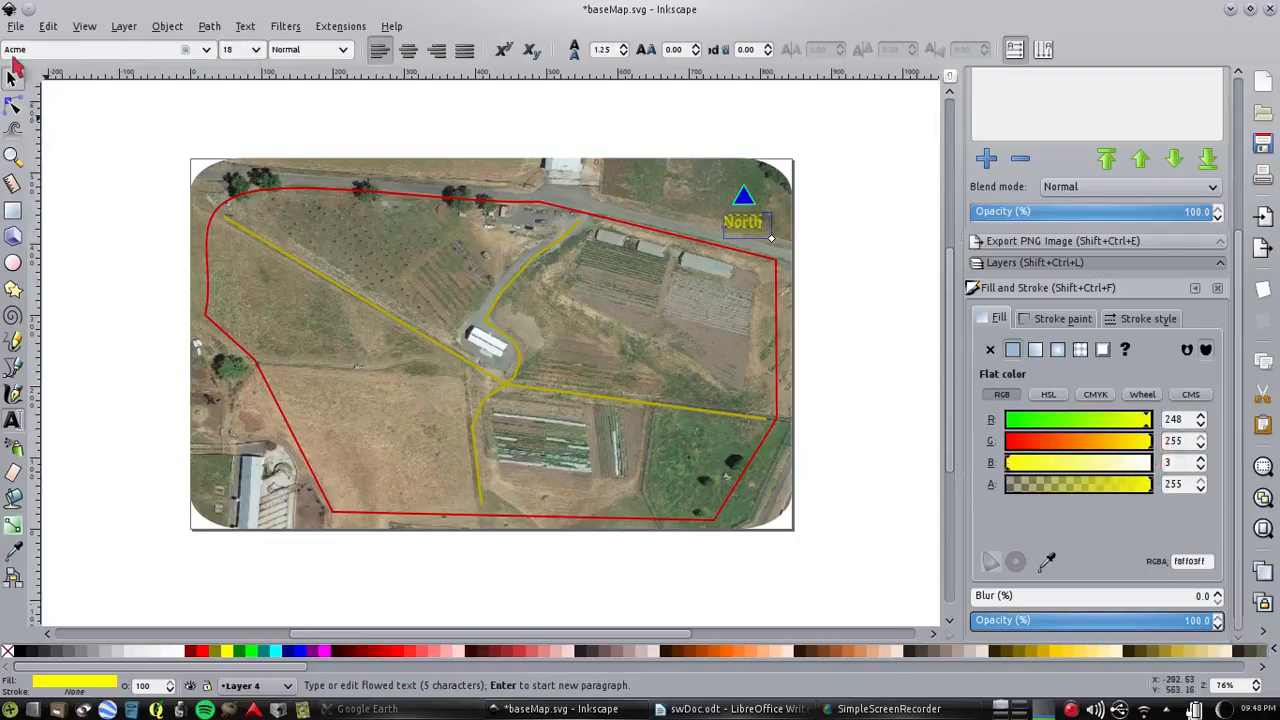
Move the North label up so it sits directly beneath the blue triangle, and deselect it
left_click(12, 77)
left_click(812, 236)
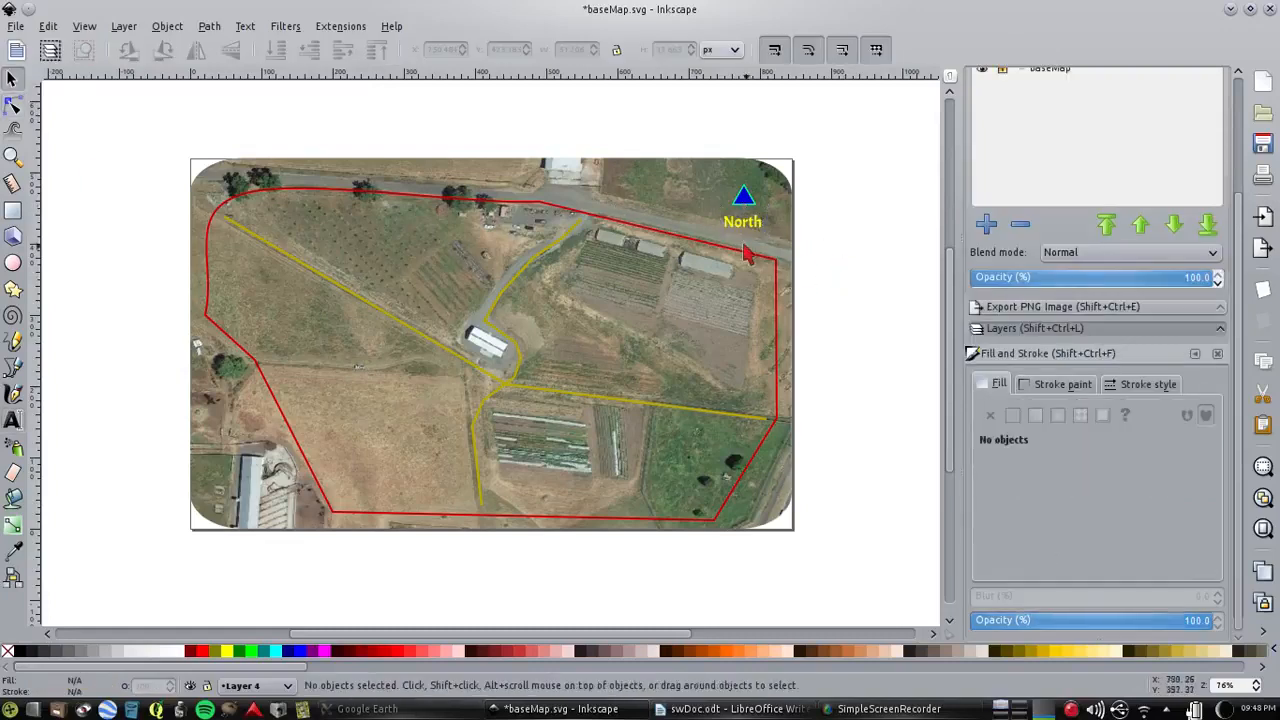
left_click_drag(746, 228, 746, 220)
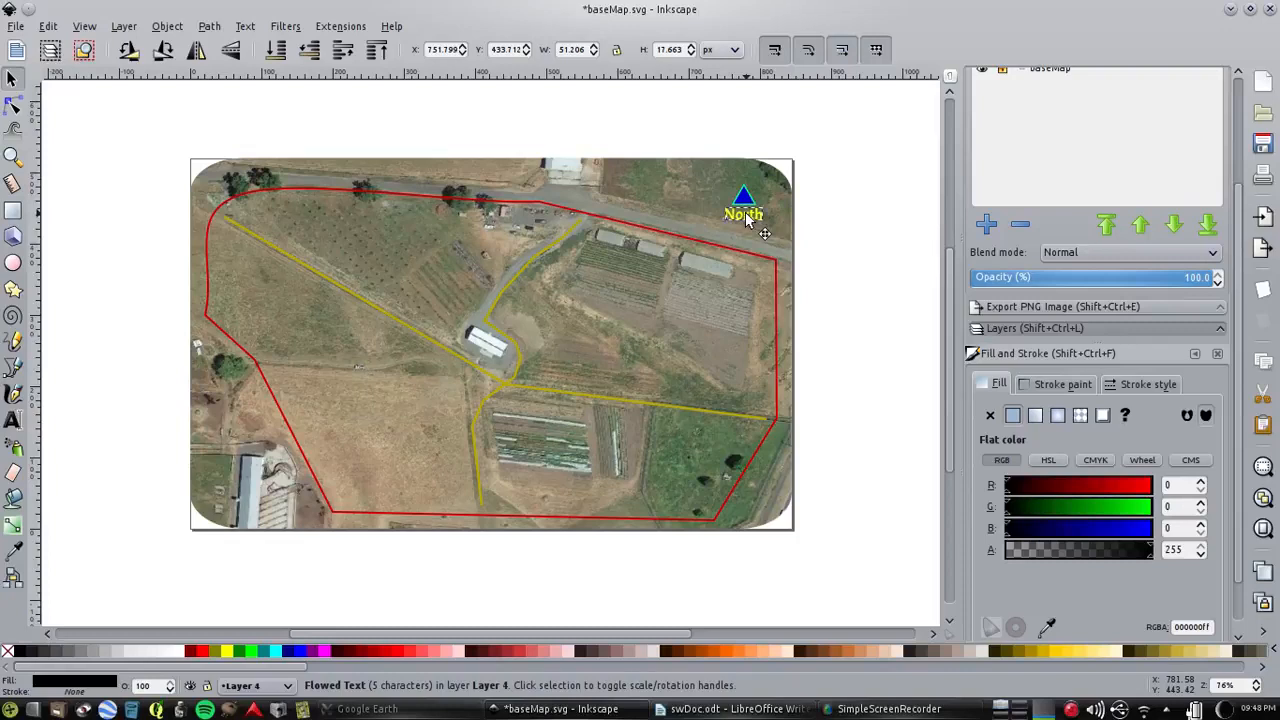
left_click(857, 195)
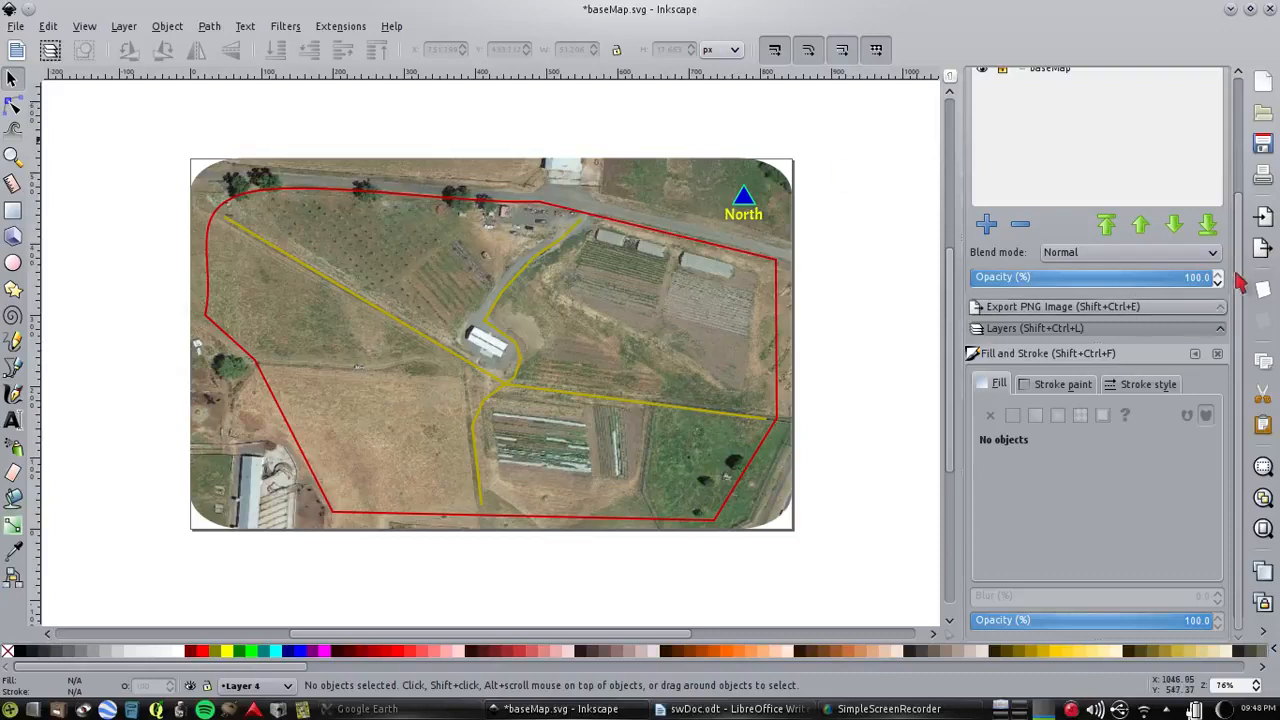
Rename Layer 4 as northArrow, lock it, and save the document
left_click_drag(1241, 242, 1240, 97)
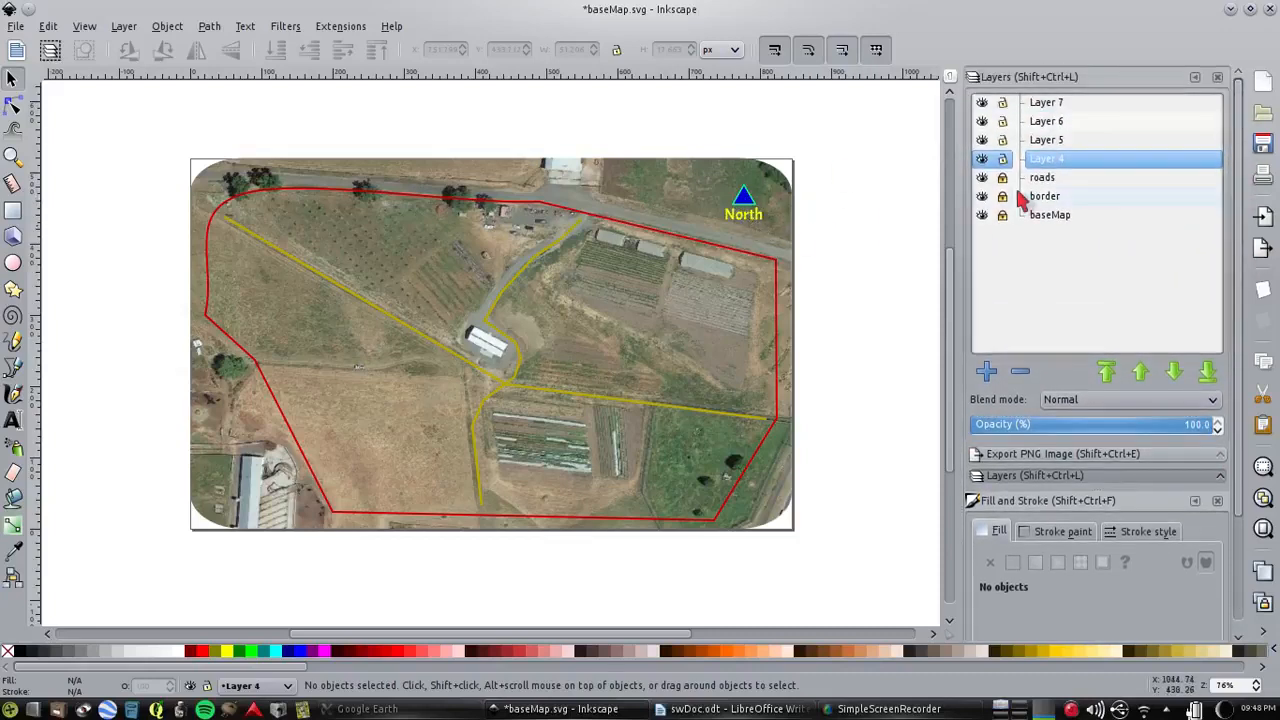
double_click(1047, 161)
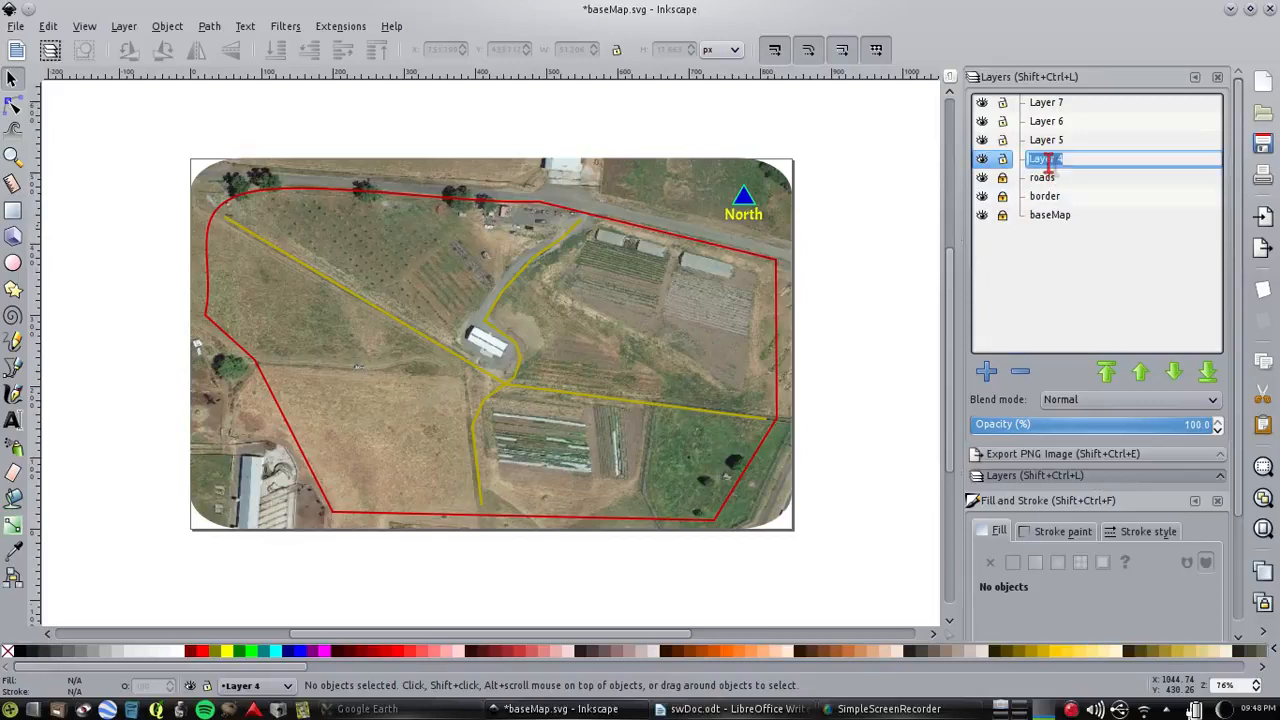
type("northArrow")
key("Return")
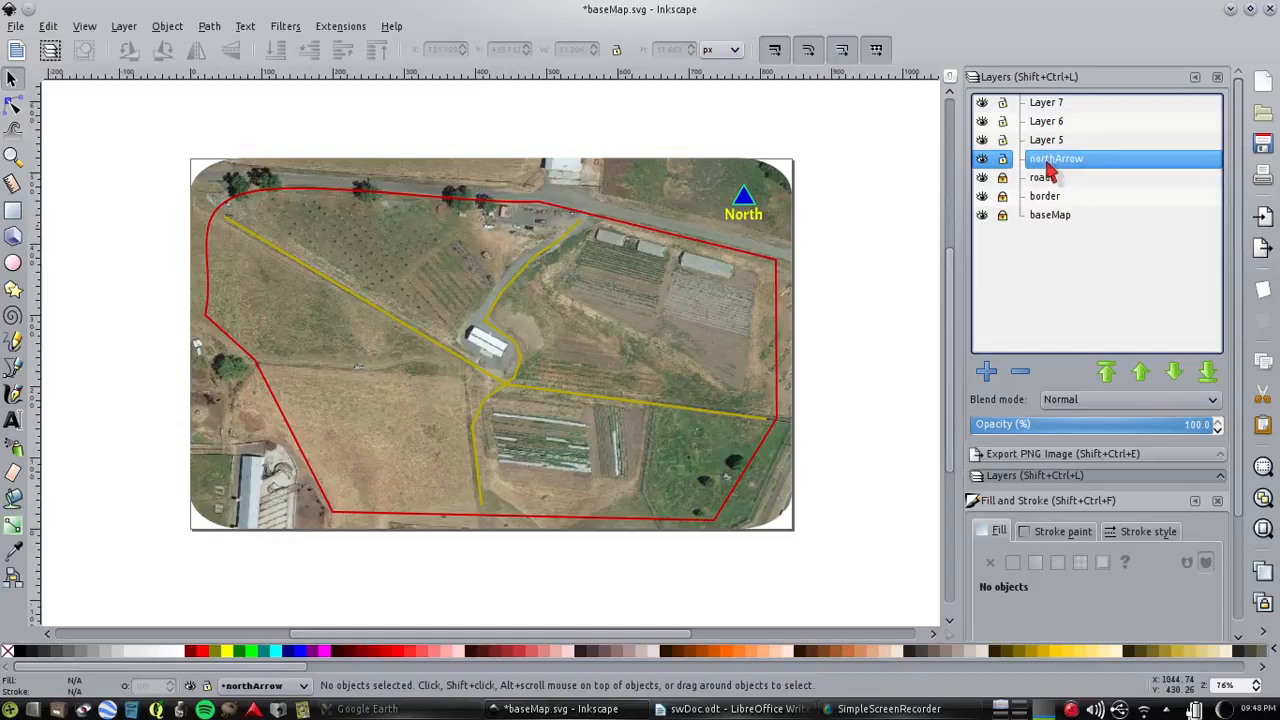
left_click(1002, 159)
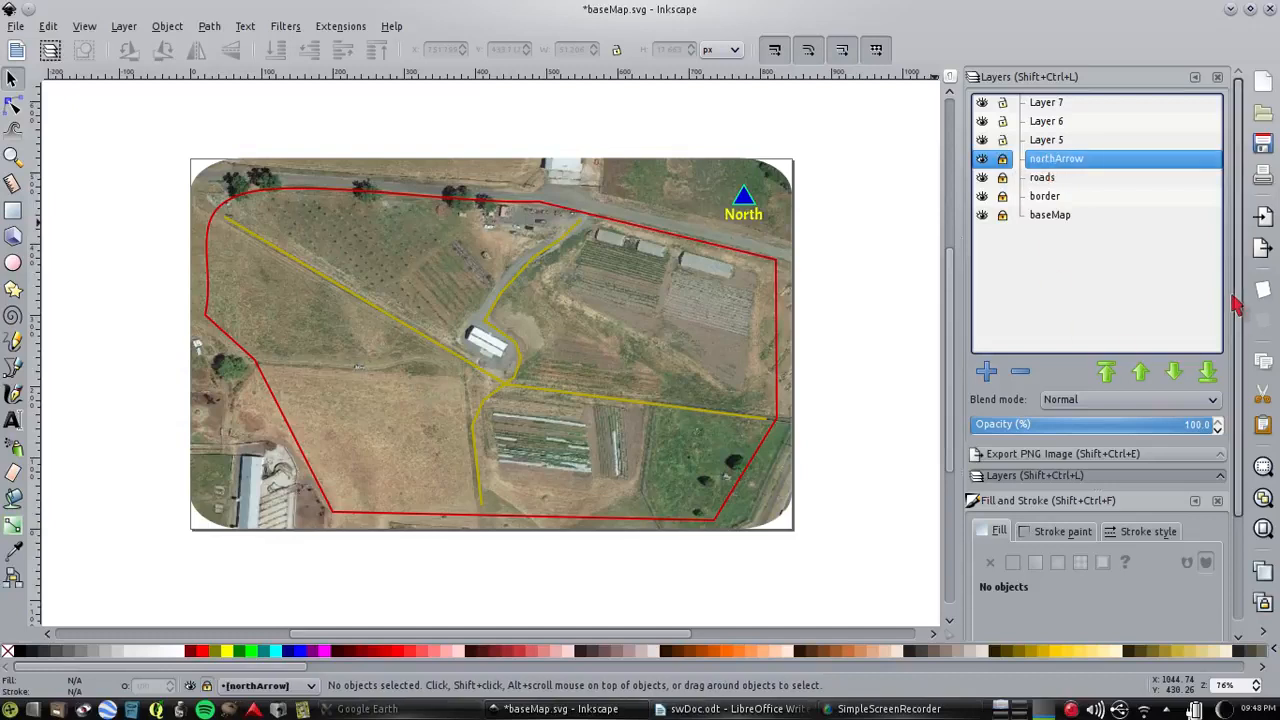
left_click(1263, 148)
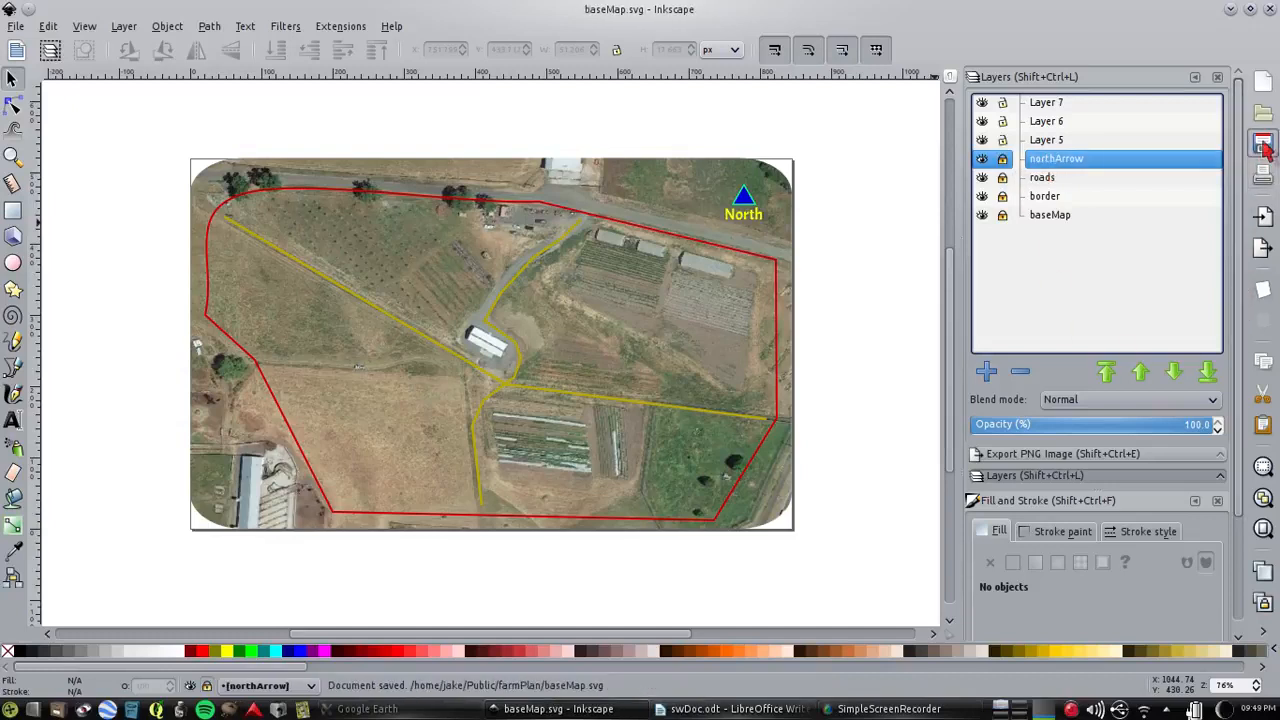
left_click(888, 708)
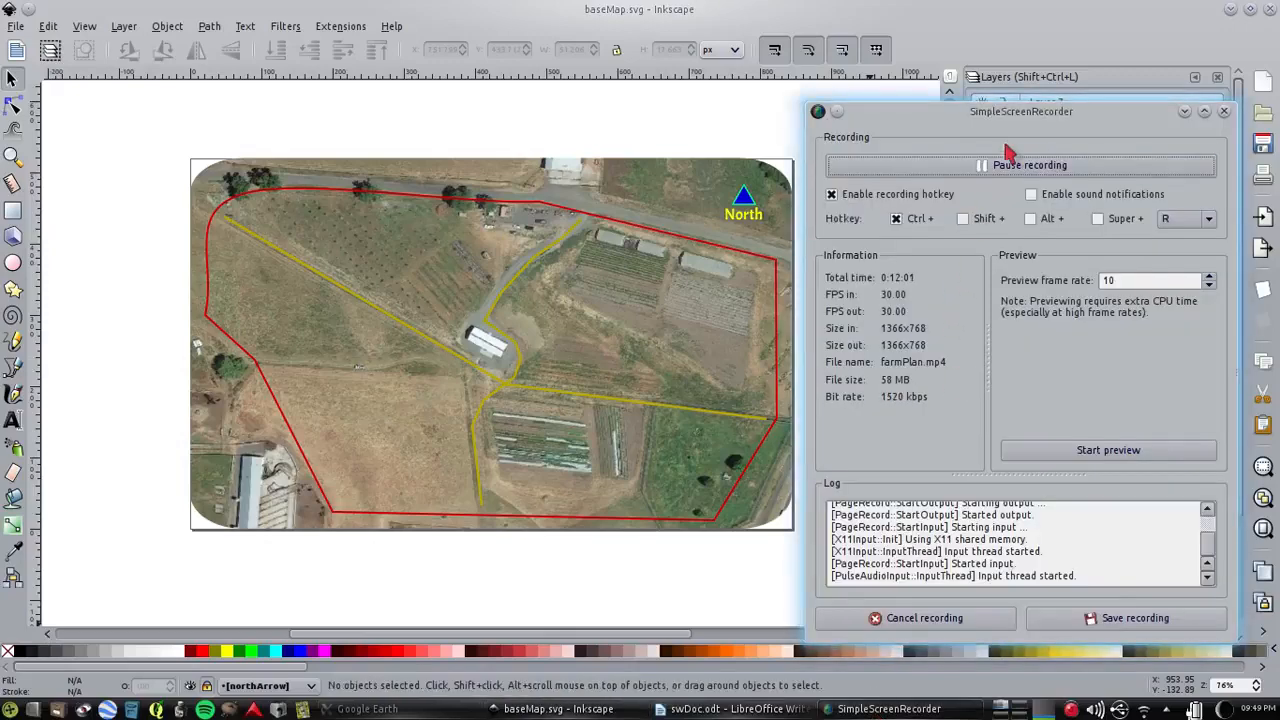
left_click(965, 15)
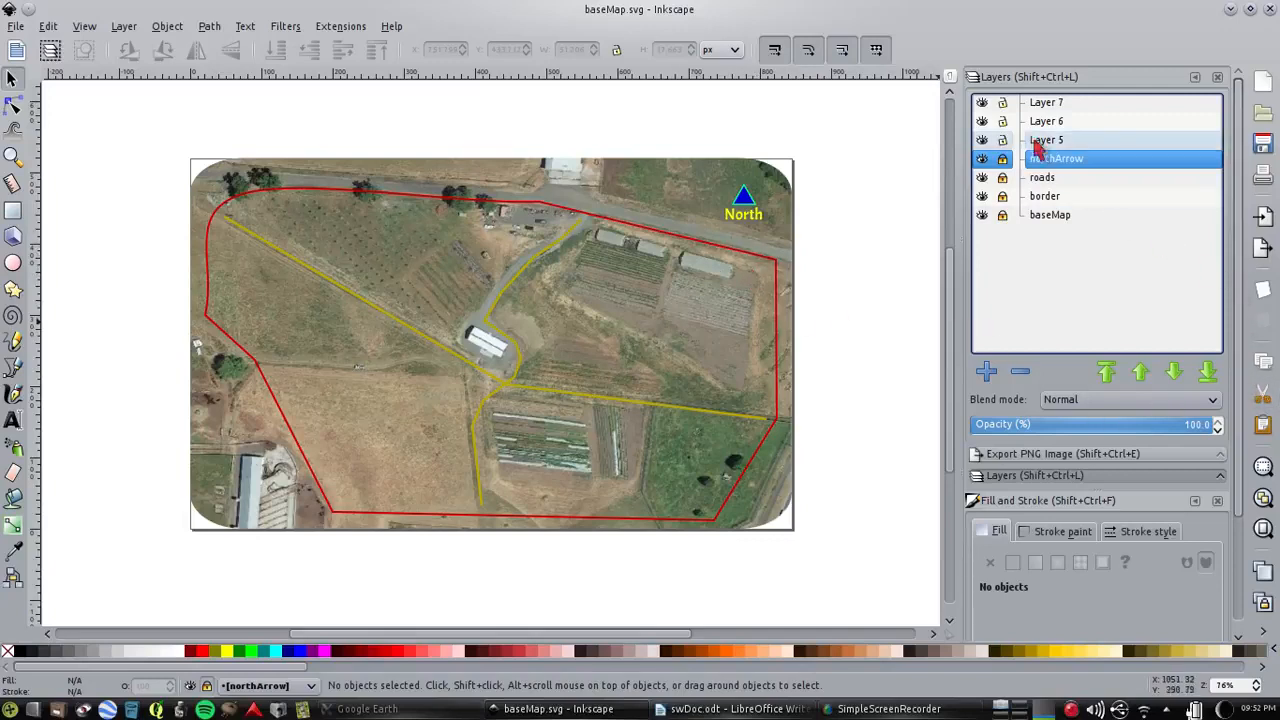
Add a new layer above Layer 7 and save the document
left_click(1046, 102)
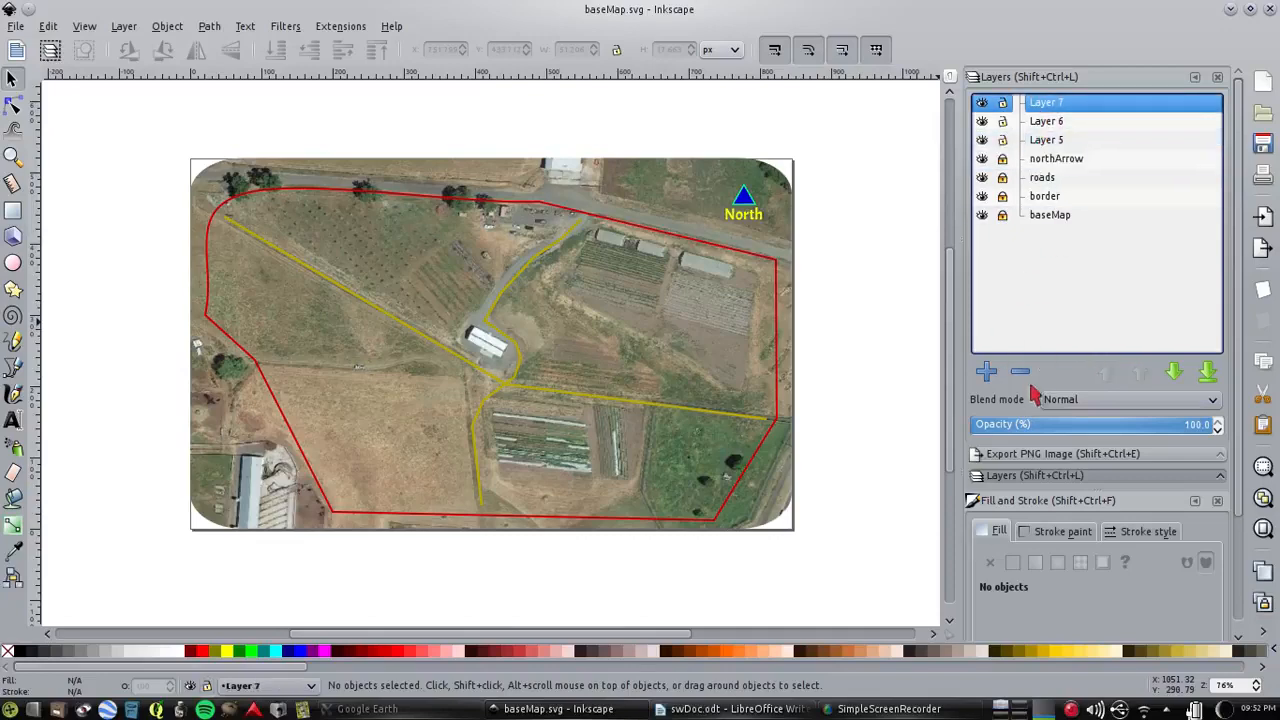
left_click(986, 371)
left_click(617, 405)
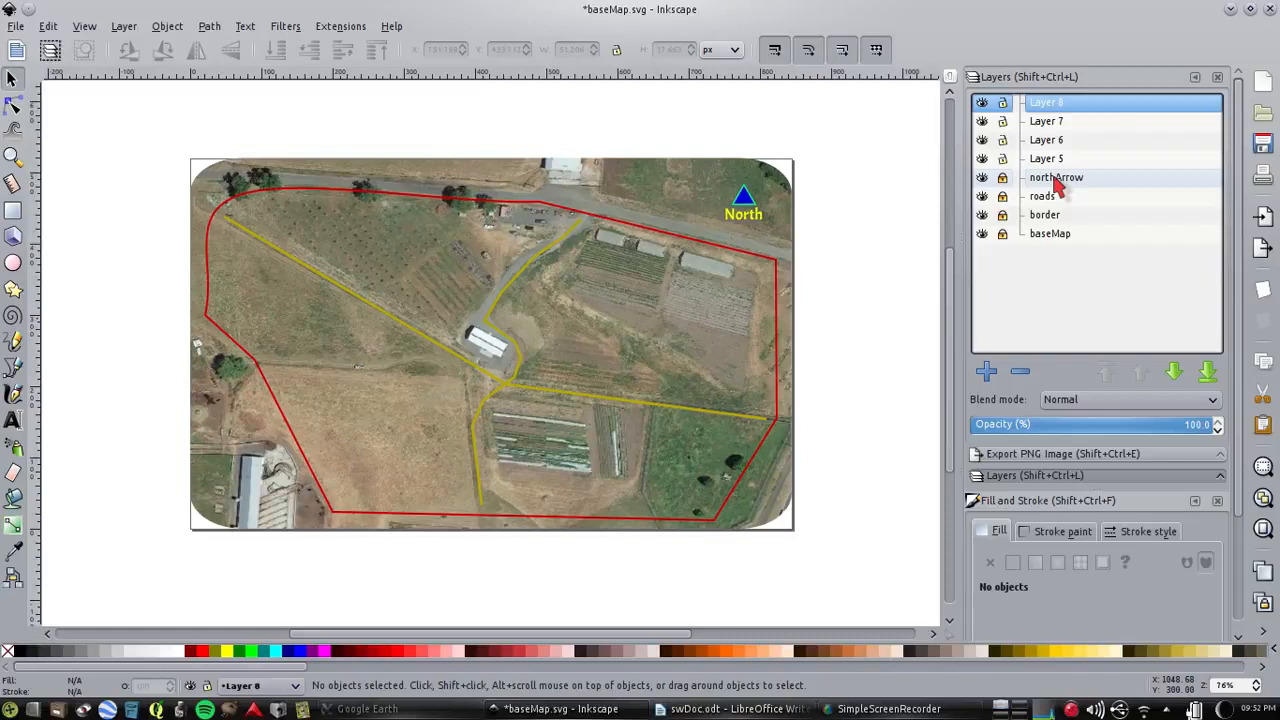
left_click(1263, 143)
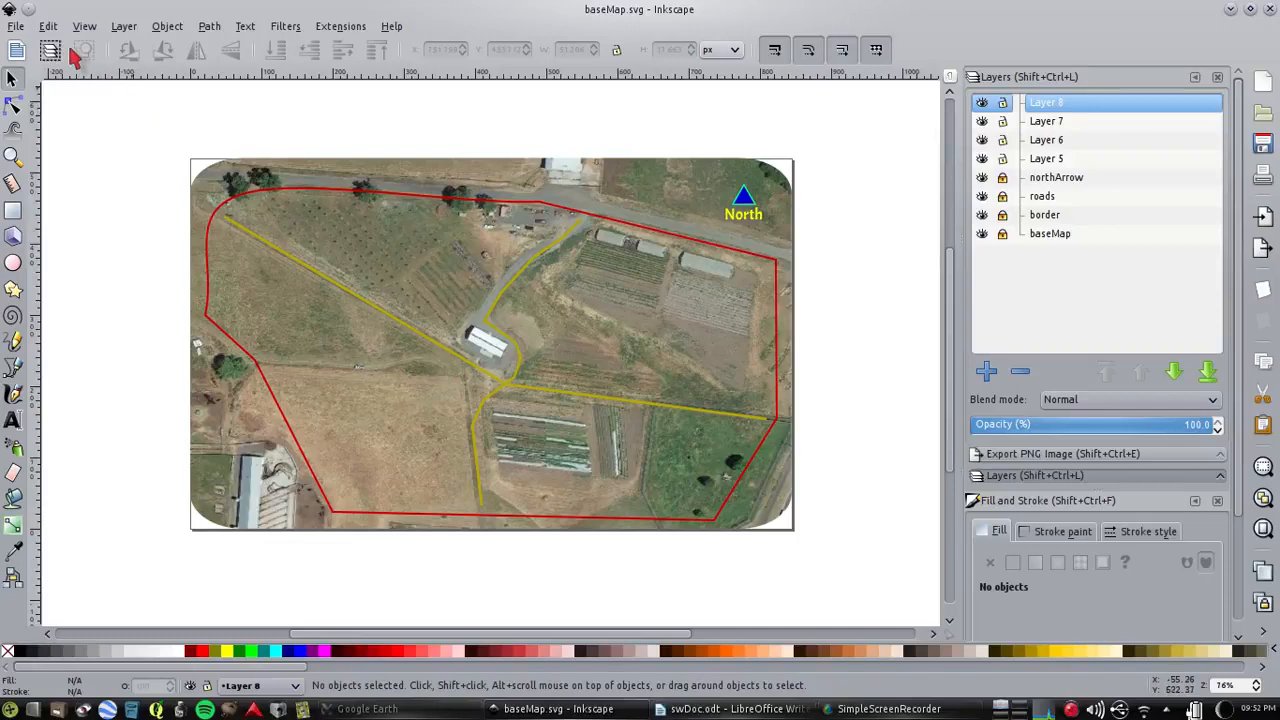
Save the document under the new name mapYear1.svg in the year1 folder of farmPlan
left_click(16, 26)
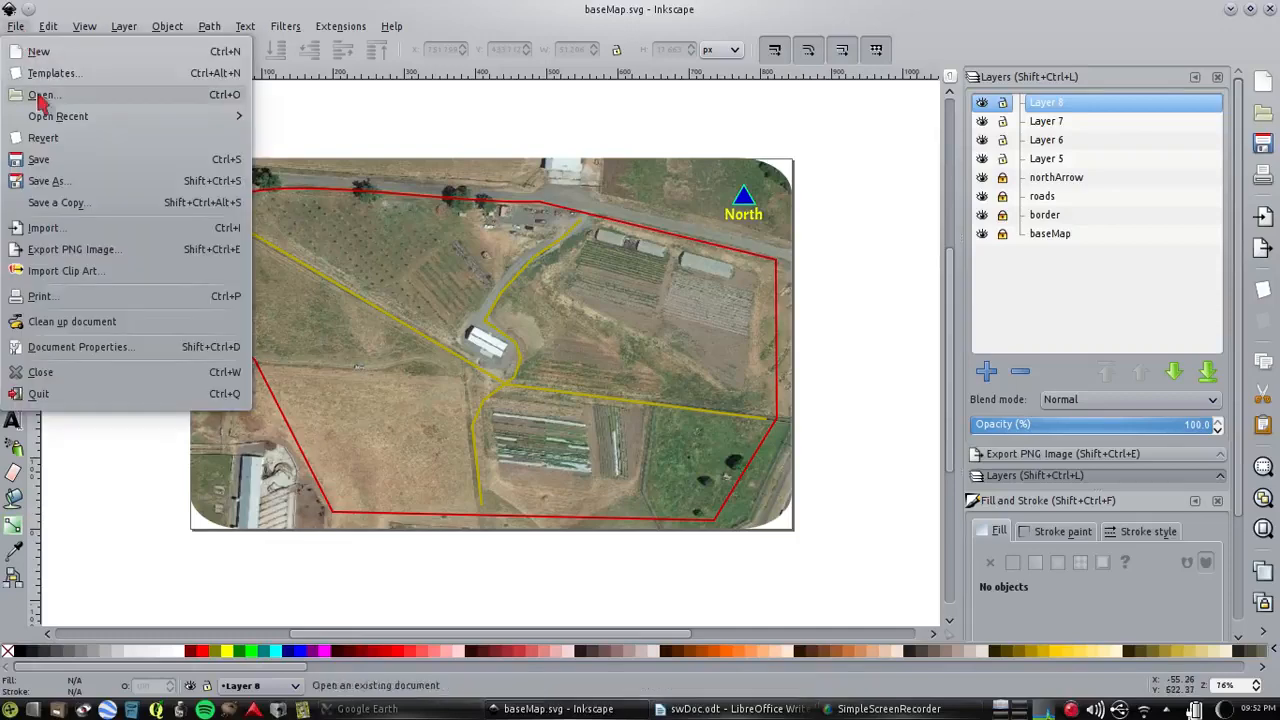
left_click(69, 185)
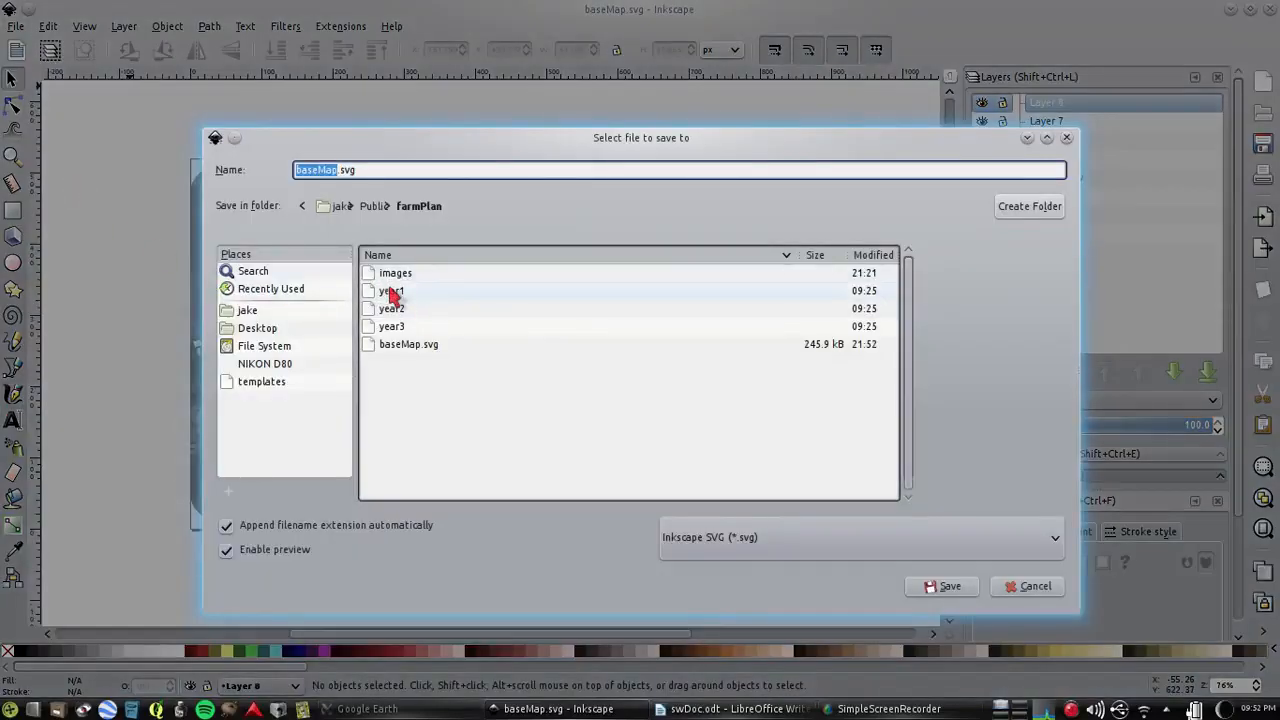
double_click(391, 291)
left_click(337, 172)
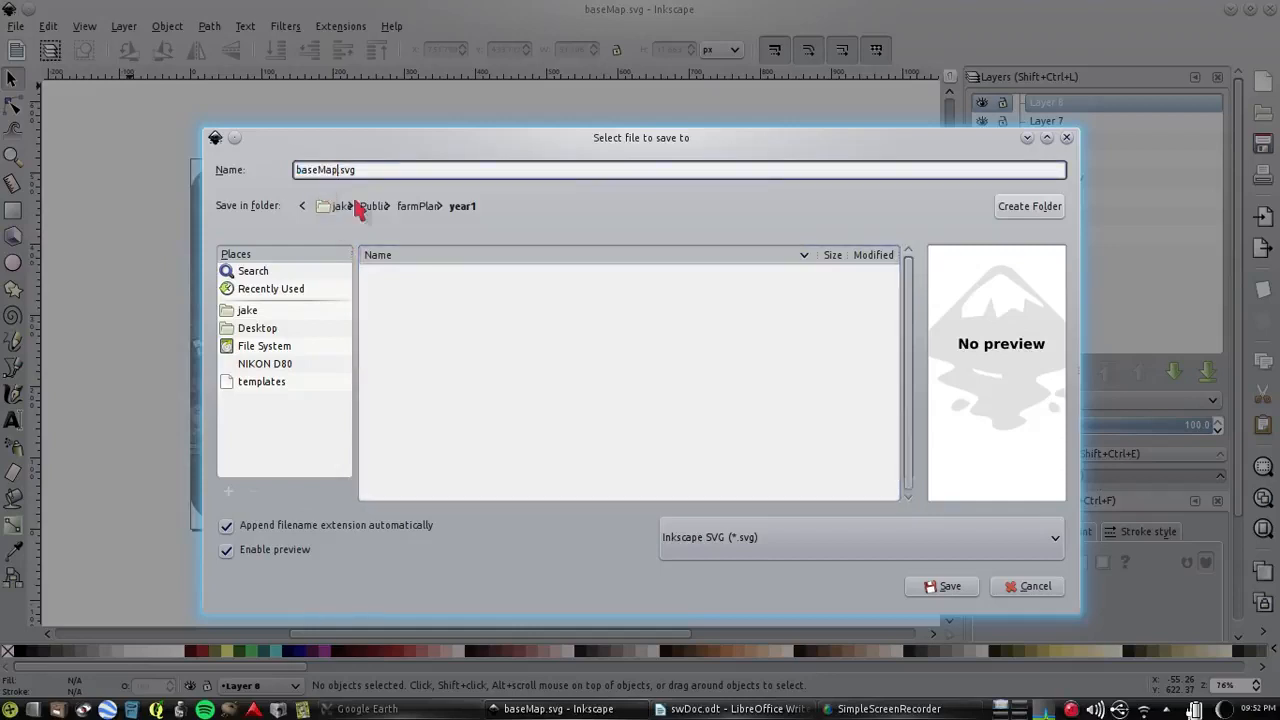
key("BackSpace")
key("BackSpace")
key("BackSpace")
key("BackSpace")
key("BackSpace")
key("BackSpace")
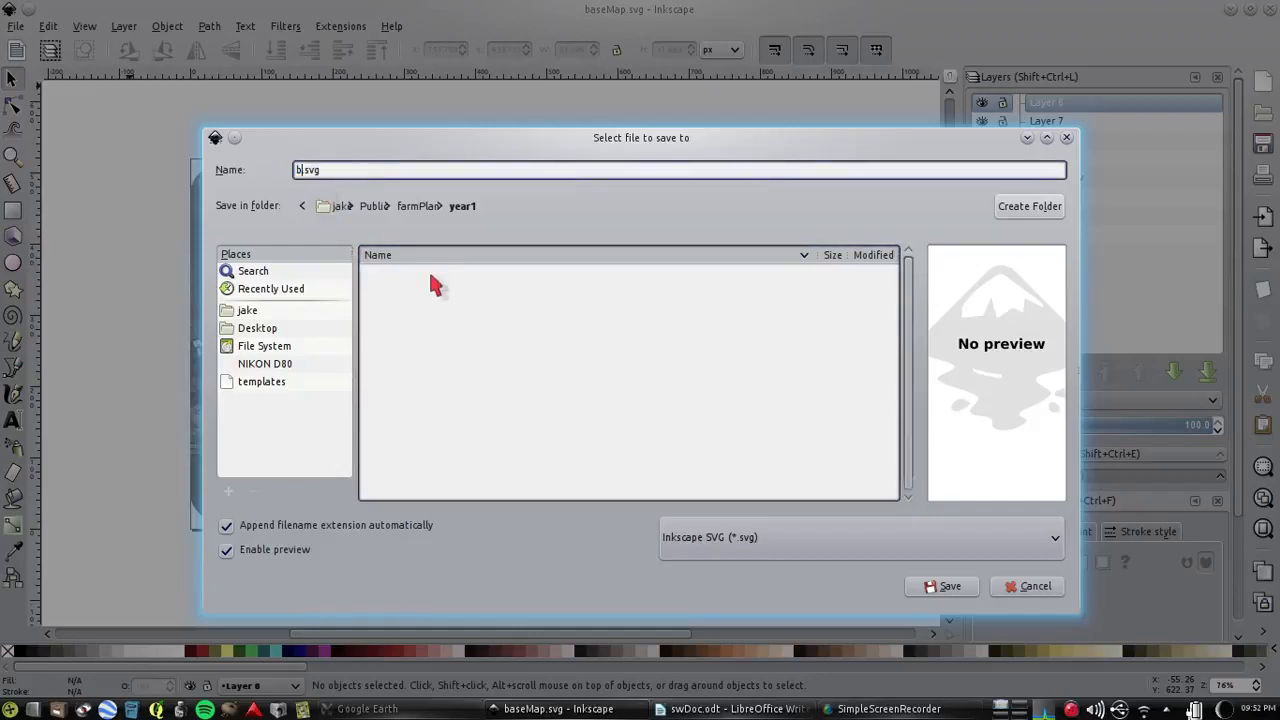
key("BackSpace")
type("mapYear1")
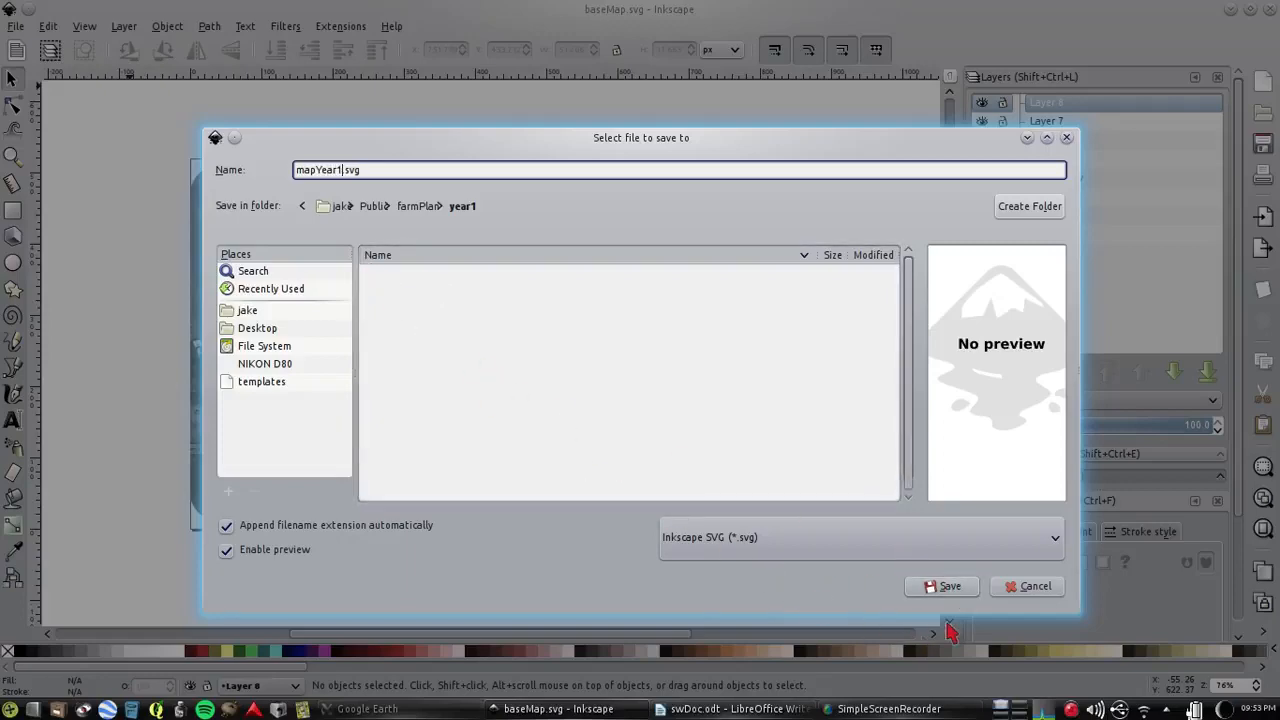
left_click(960, 588)
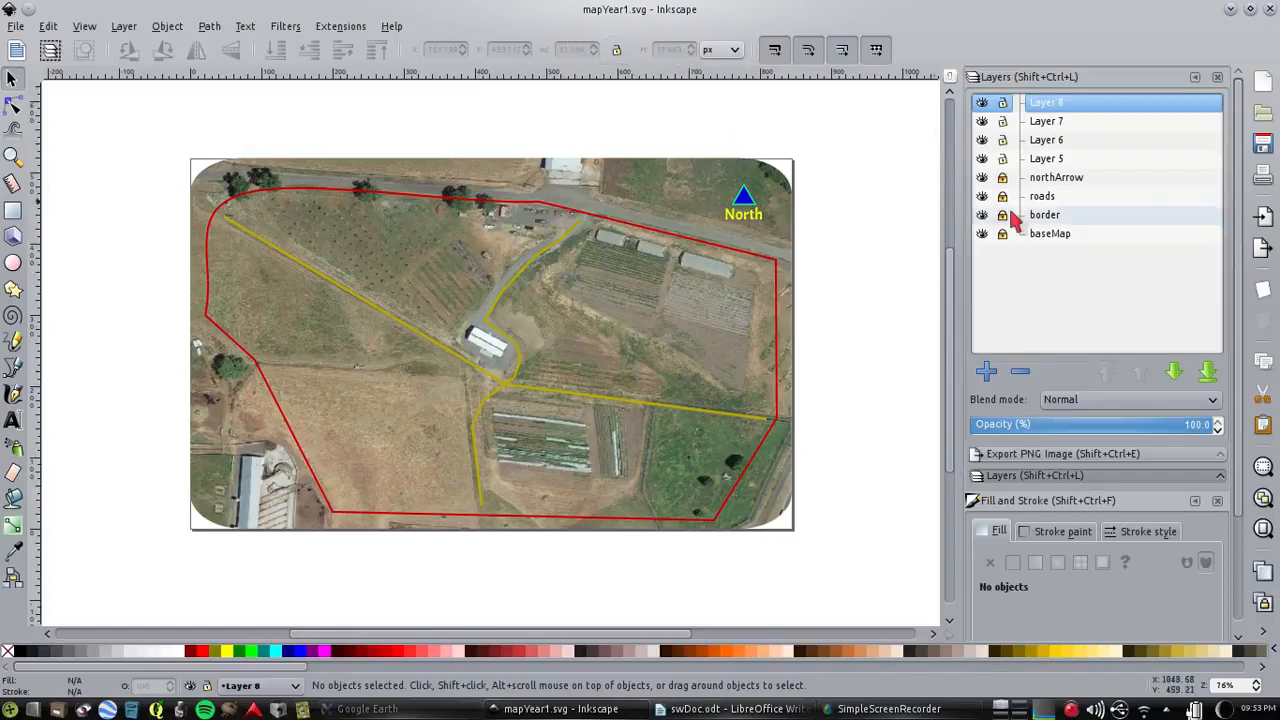
On Layer 5, draw a closed five-node outline about 270 by 178 px around the western field below the diagonal road
left_click(1048, 160)
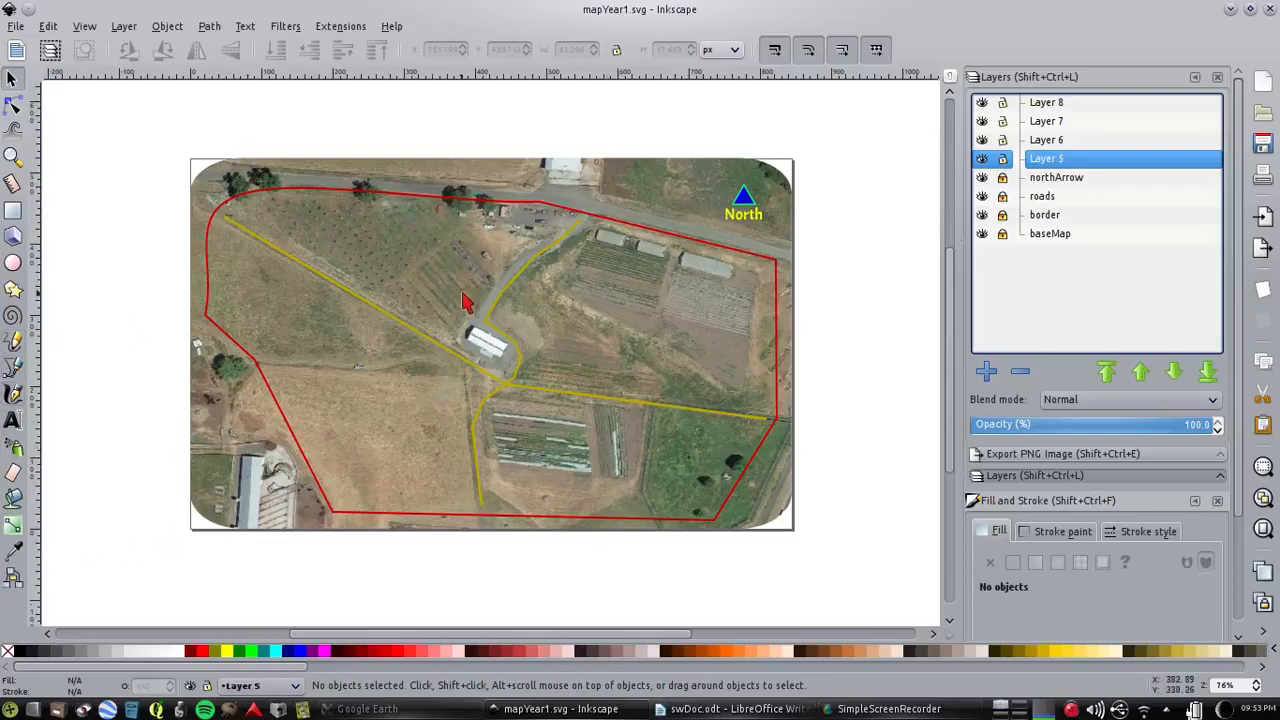
left_click(13, 367)
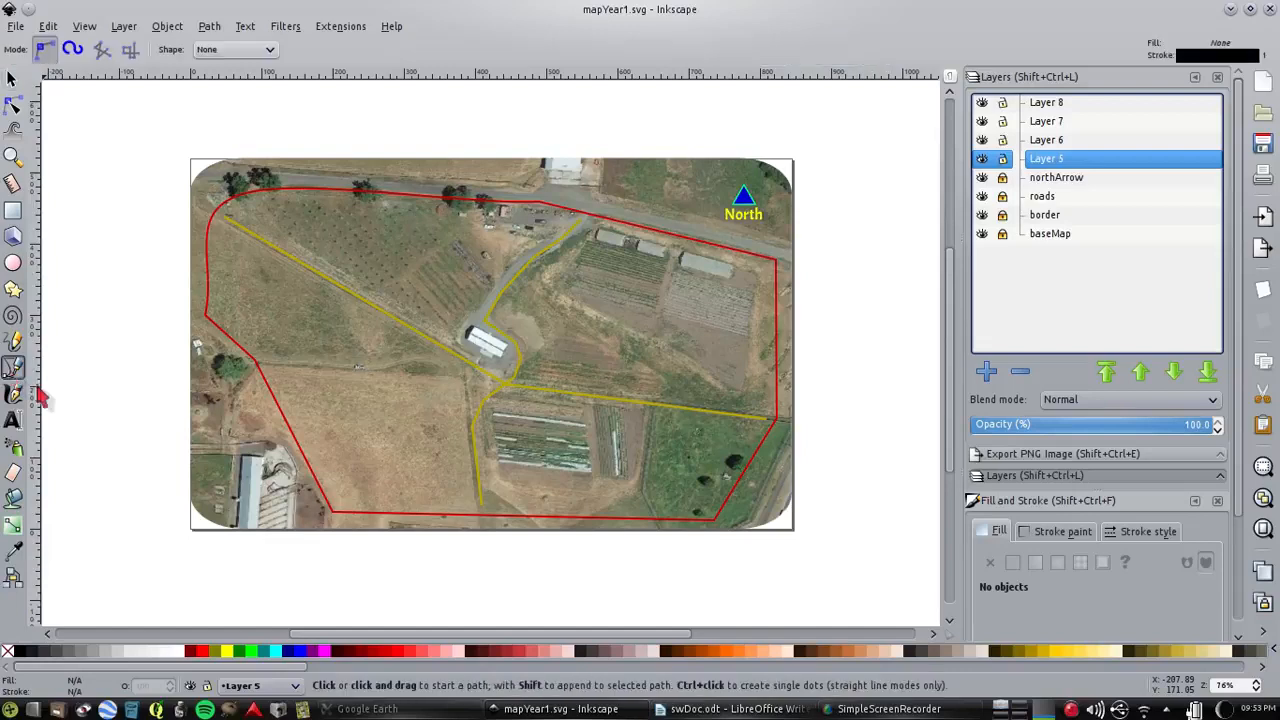
left_click(217, 234)
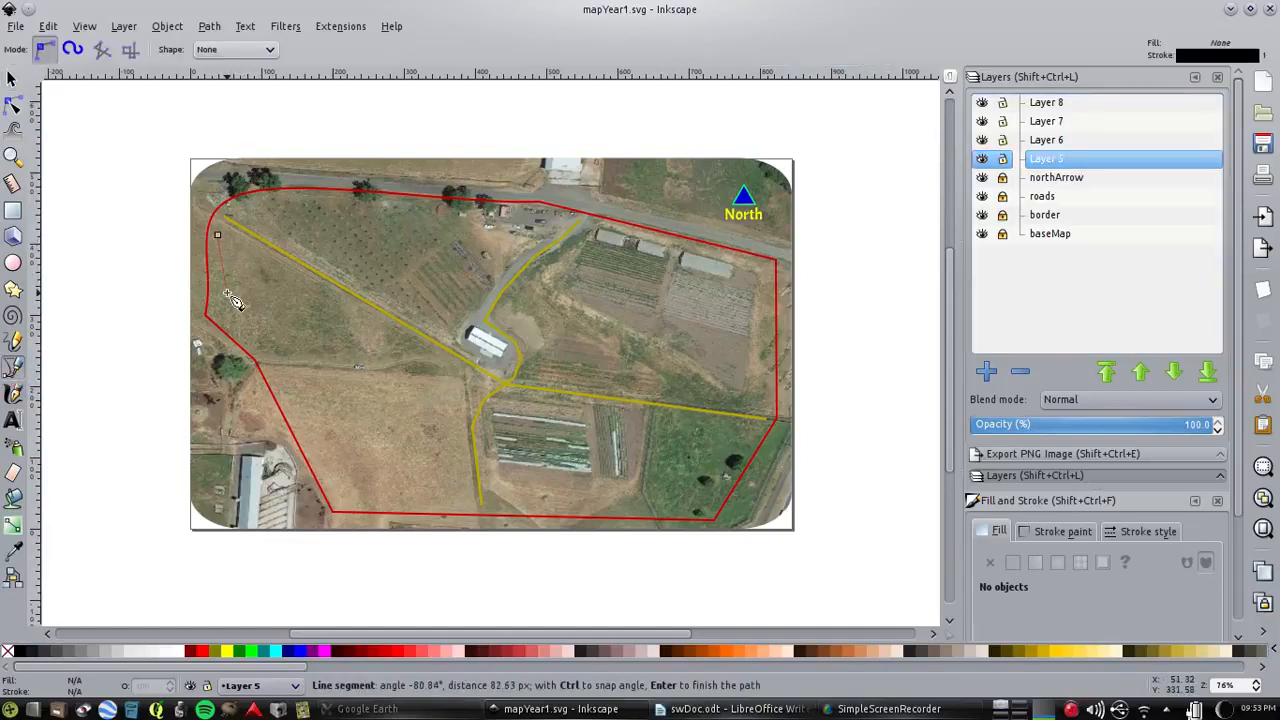
left_click(259, 356)
left_click(376, 363)
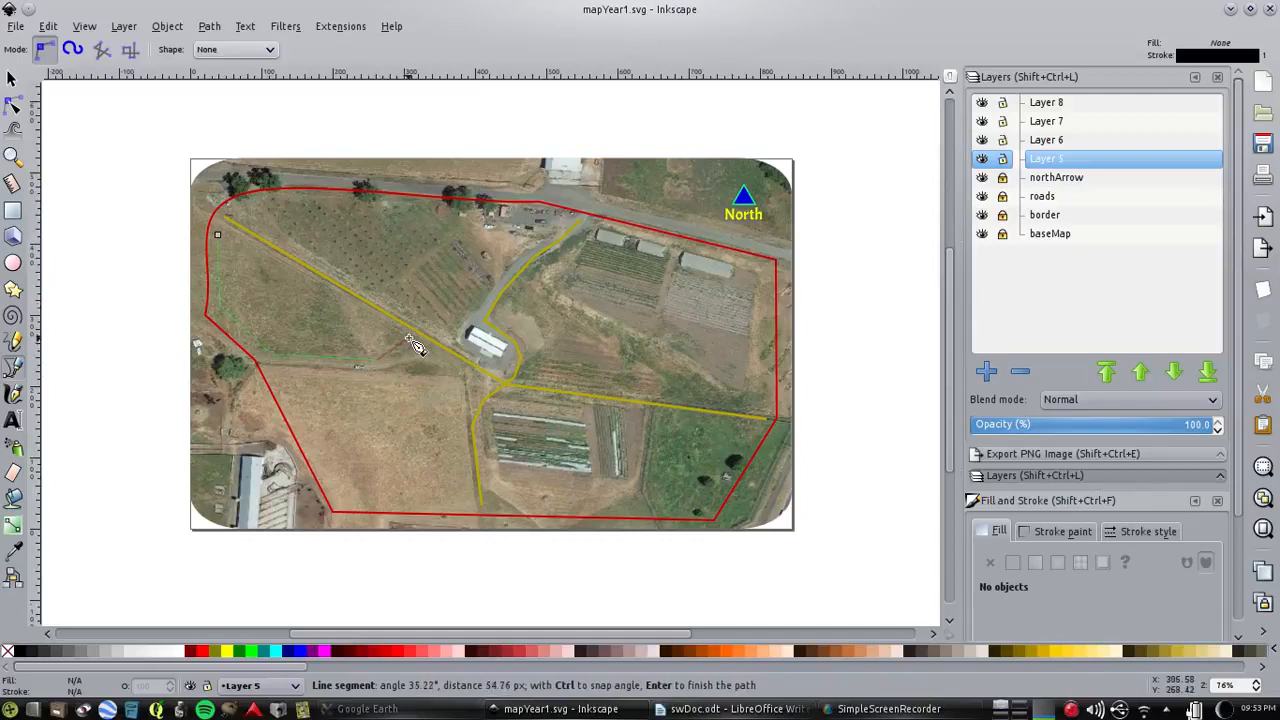
left_click(413, 343)
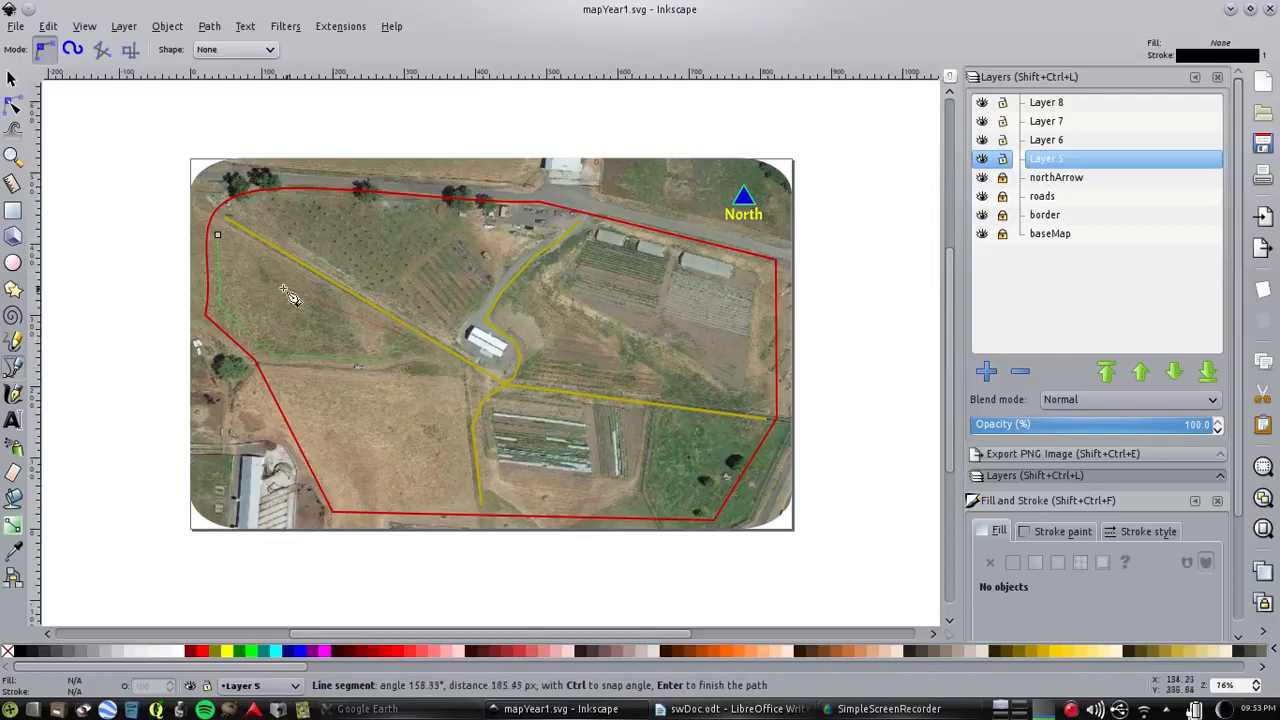
left_click(217, 235)
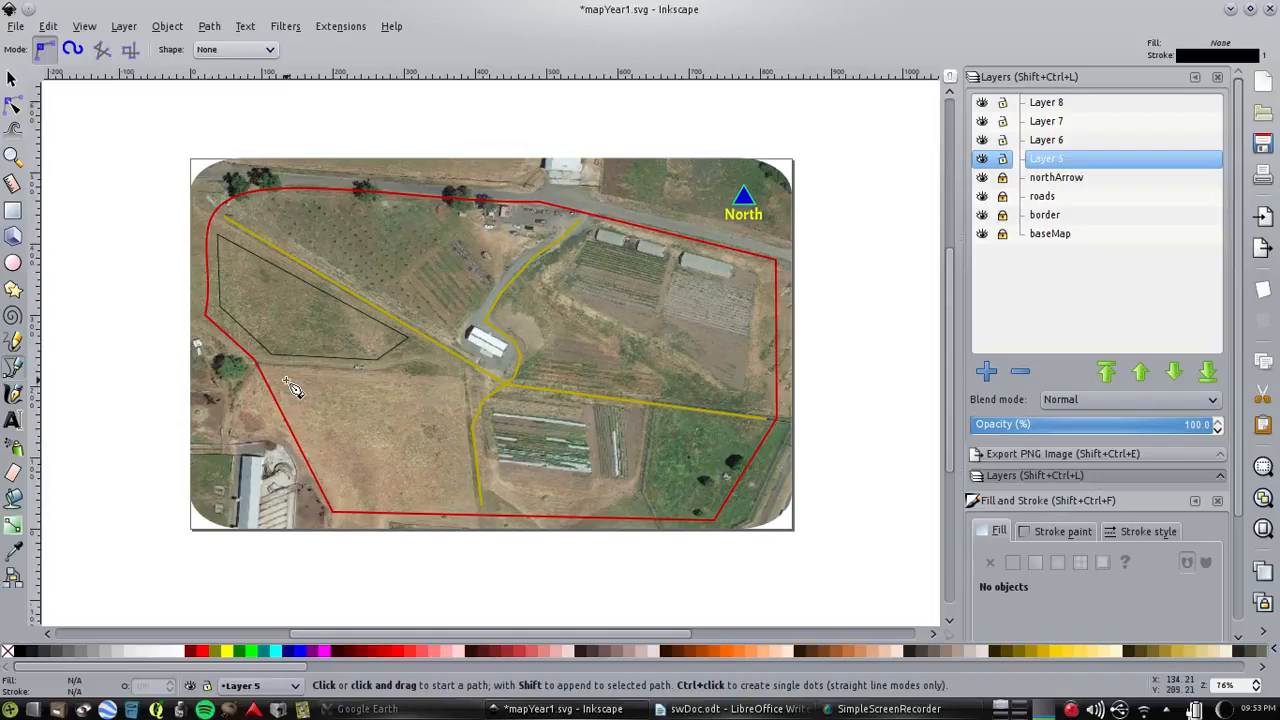
On Layer 6, draw a closed four-node outline about 259 by 175 px around the bare southwestern field
left_click(1047, 143)
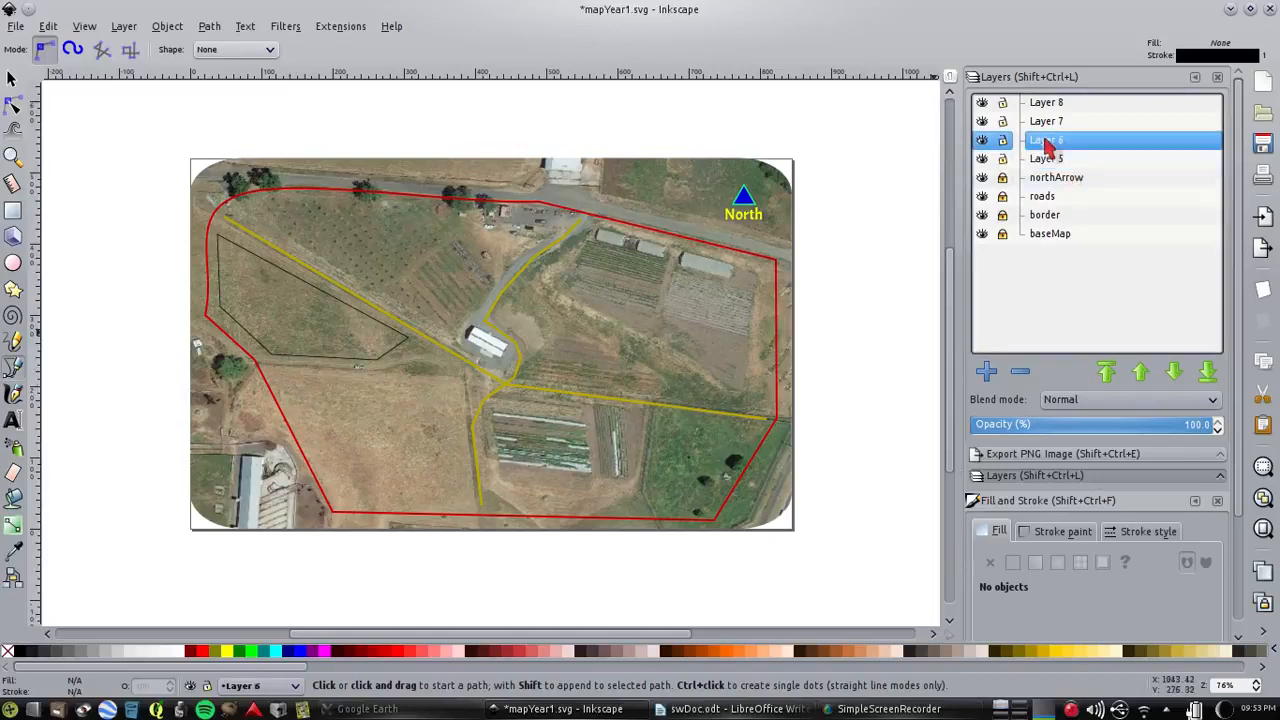
left_click(281, 373)
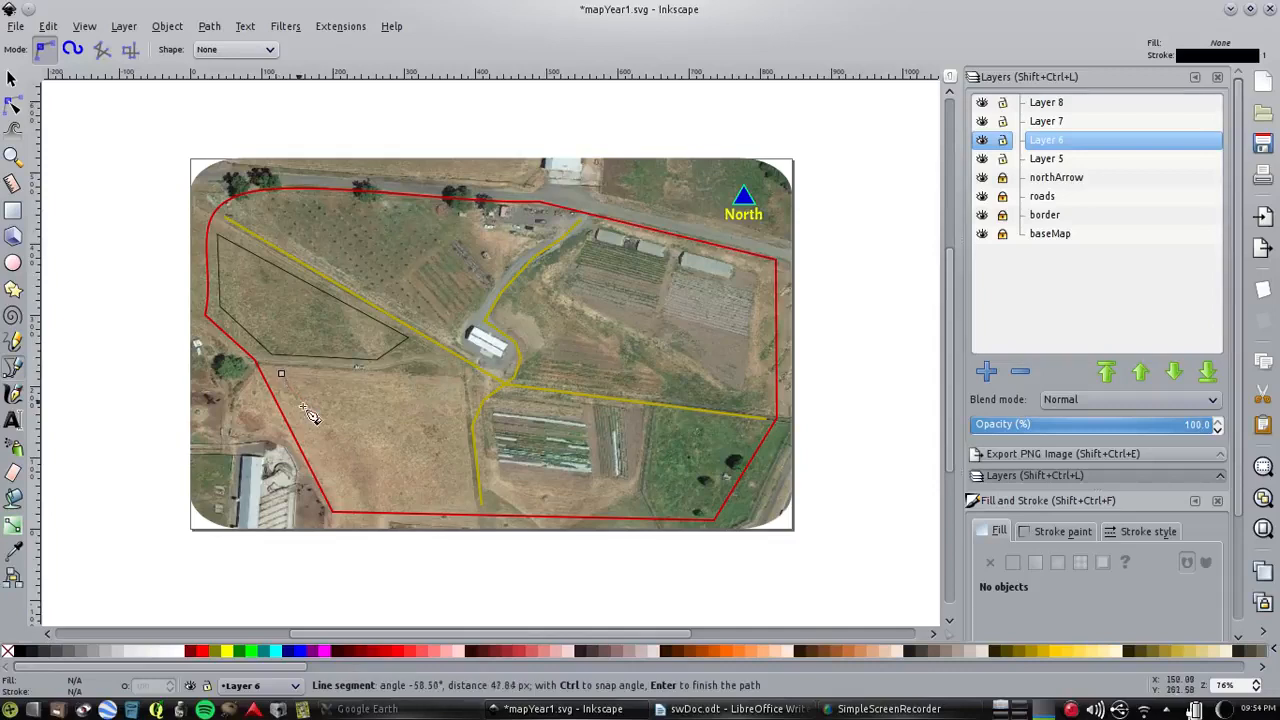
left_click(340, 495)
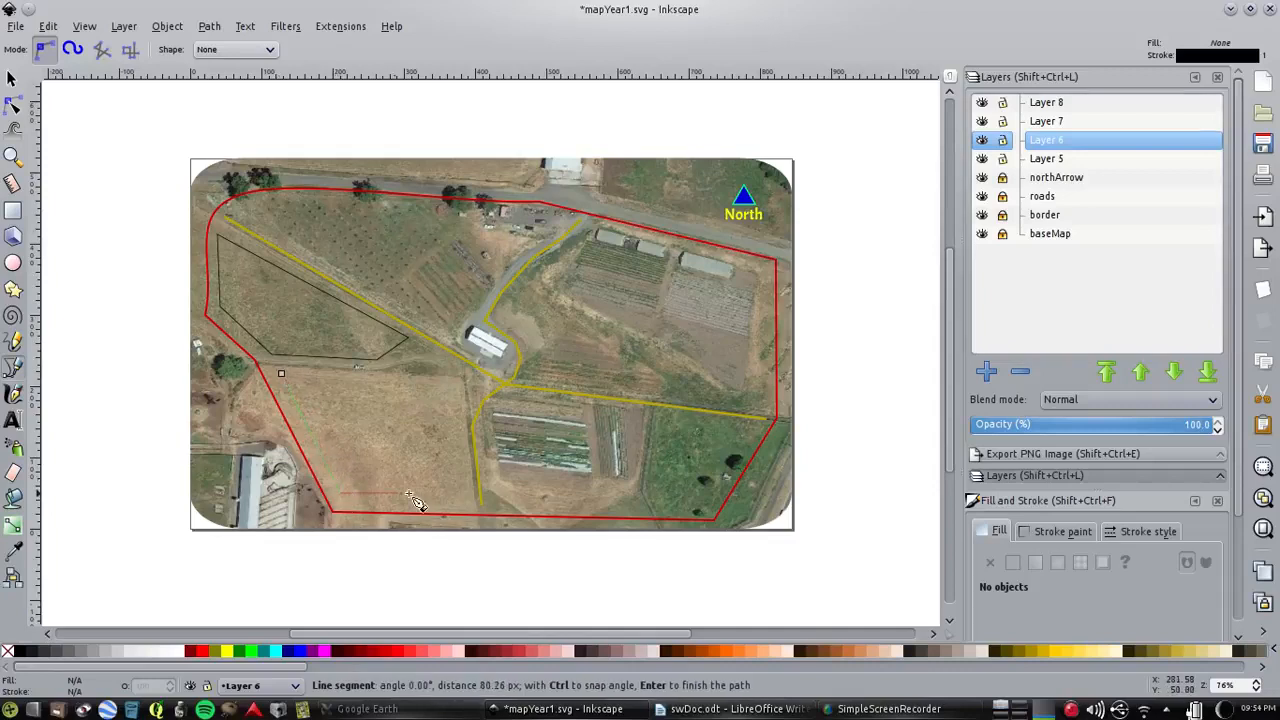
left_click(465, 498)
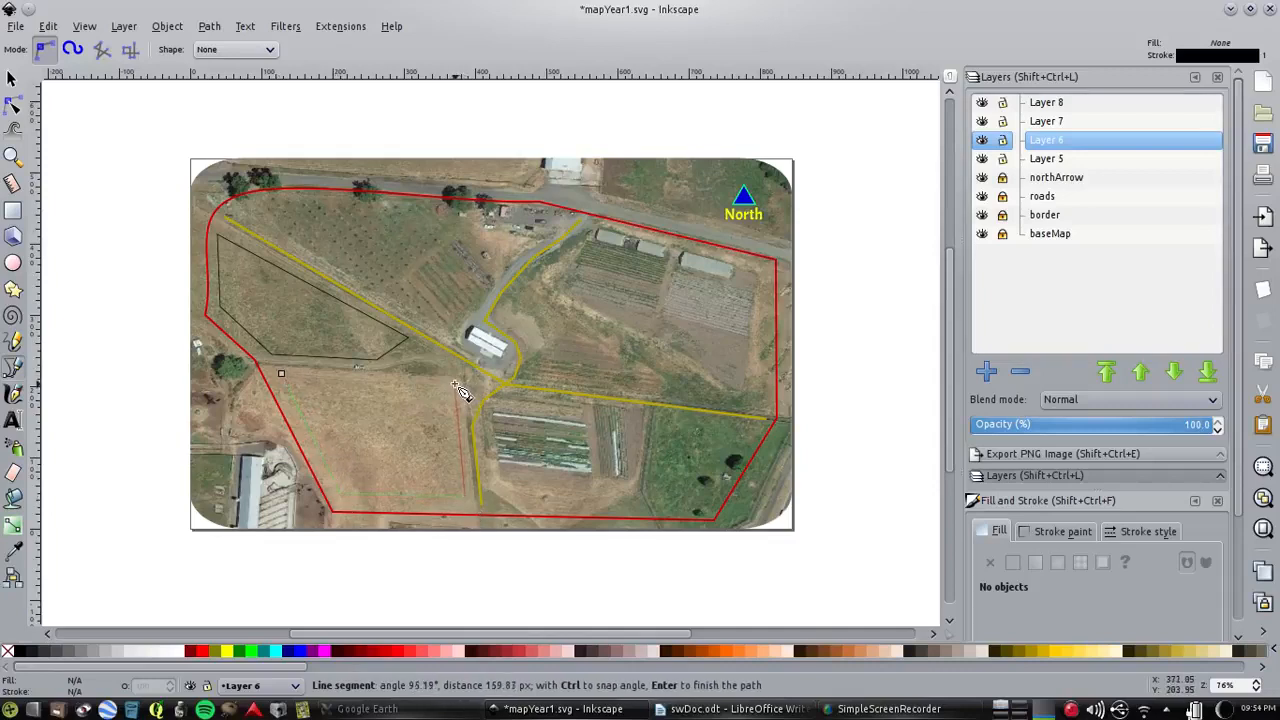
left_click(457, 382)
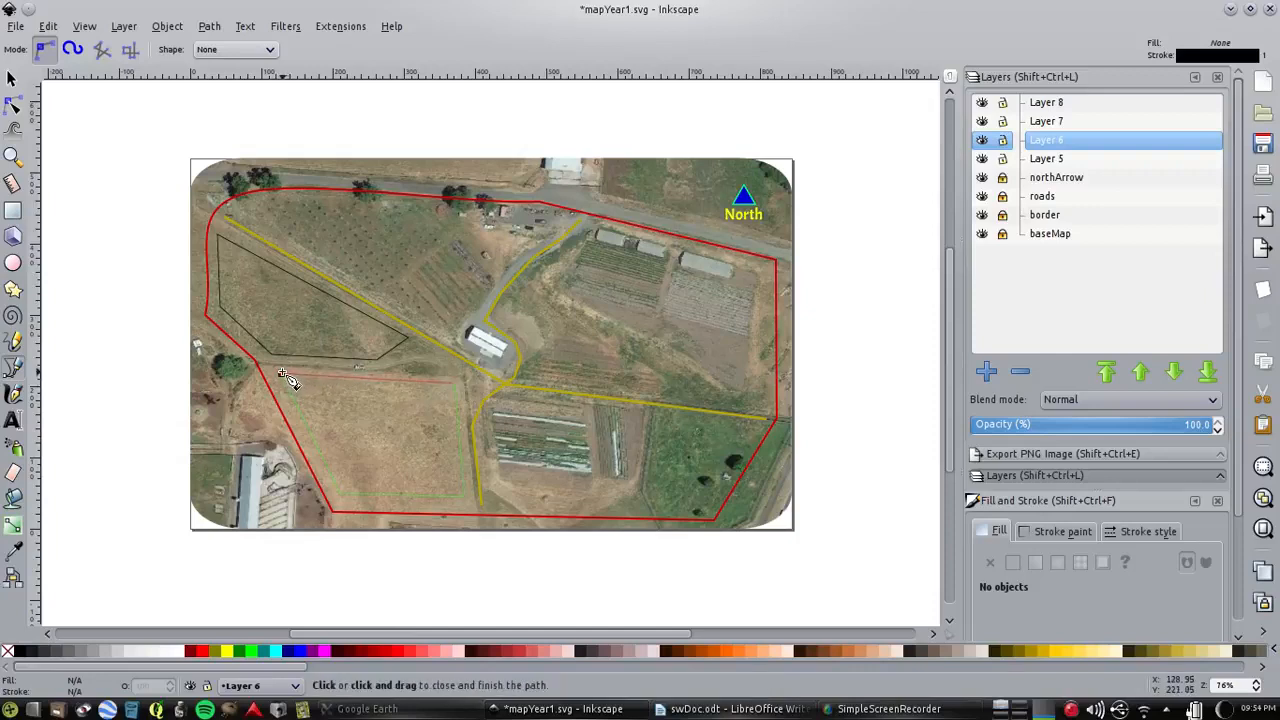
left_click(282, 374)
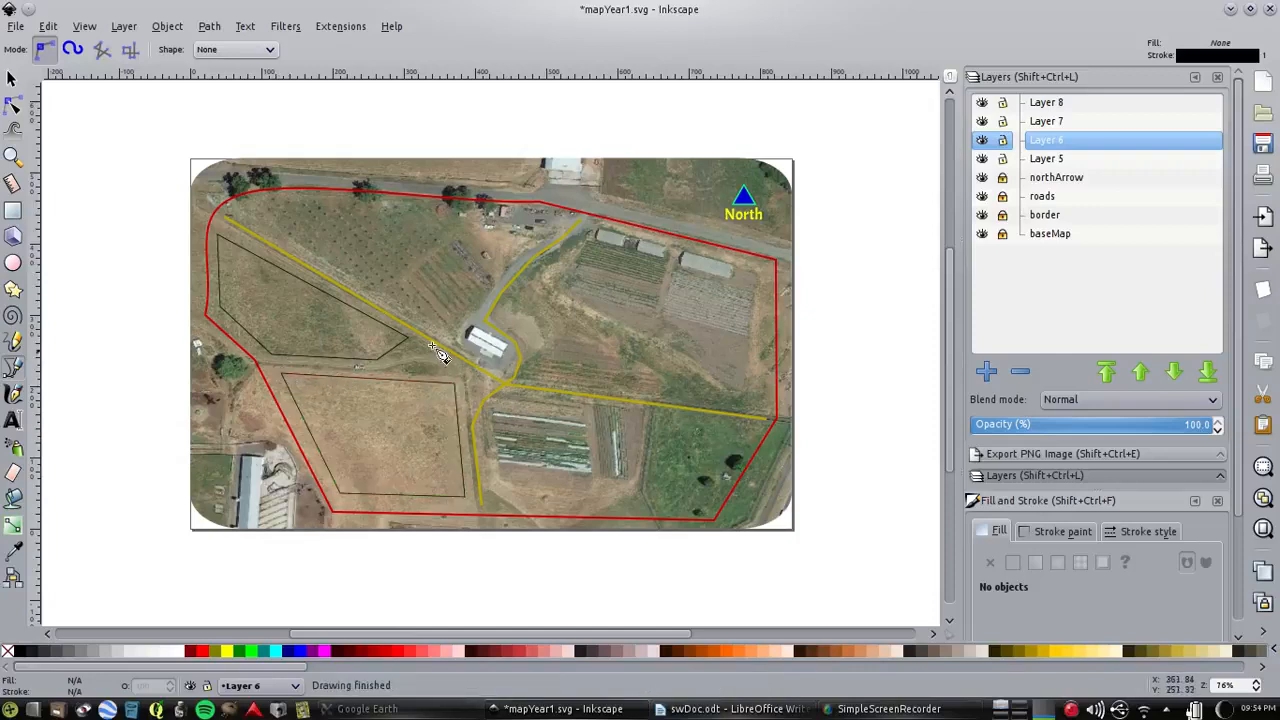
Rename Layer 5 as field1 and Layer 6 as field2
left_click(1046, 159)
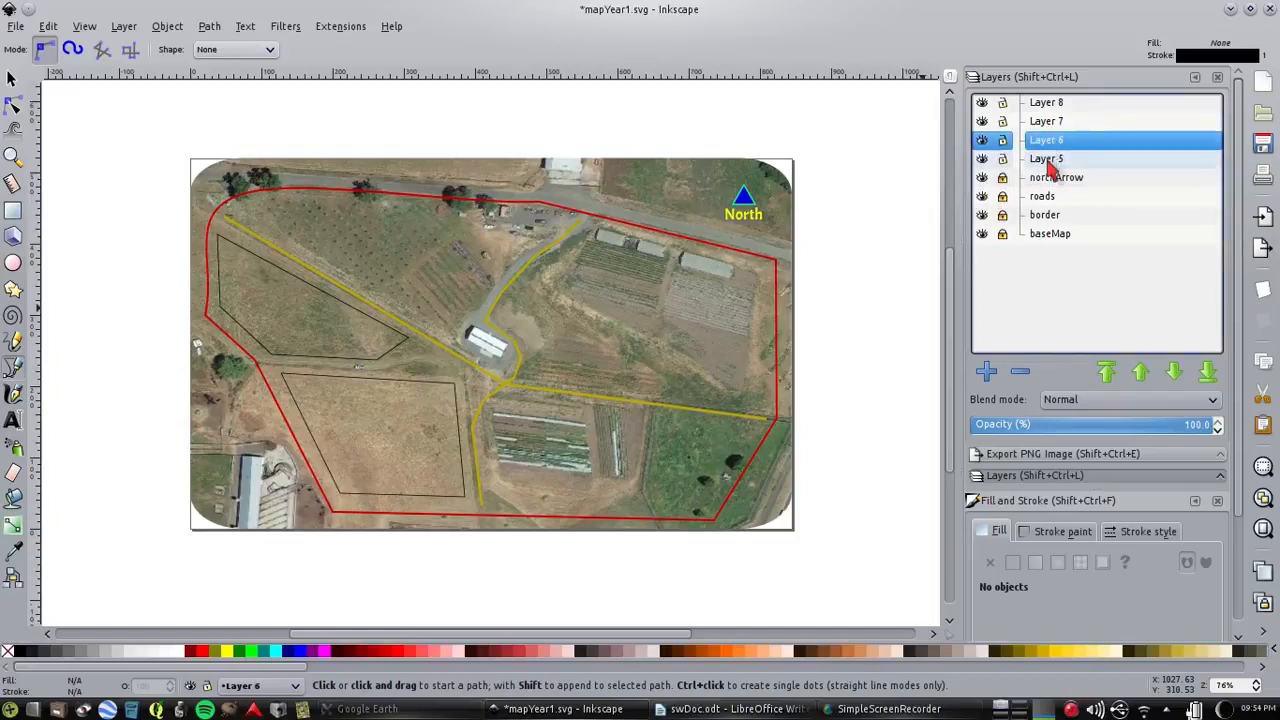
double_click(1046, 159)
type("field1")
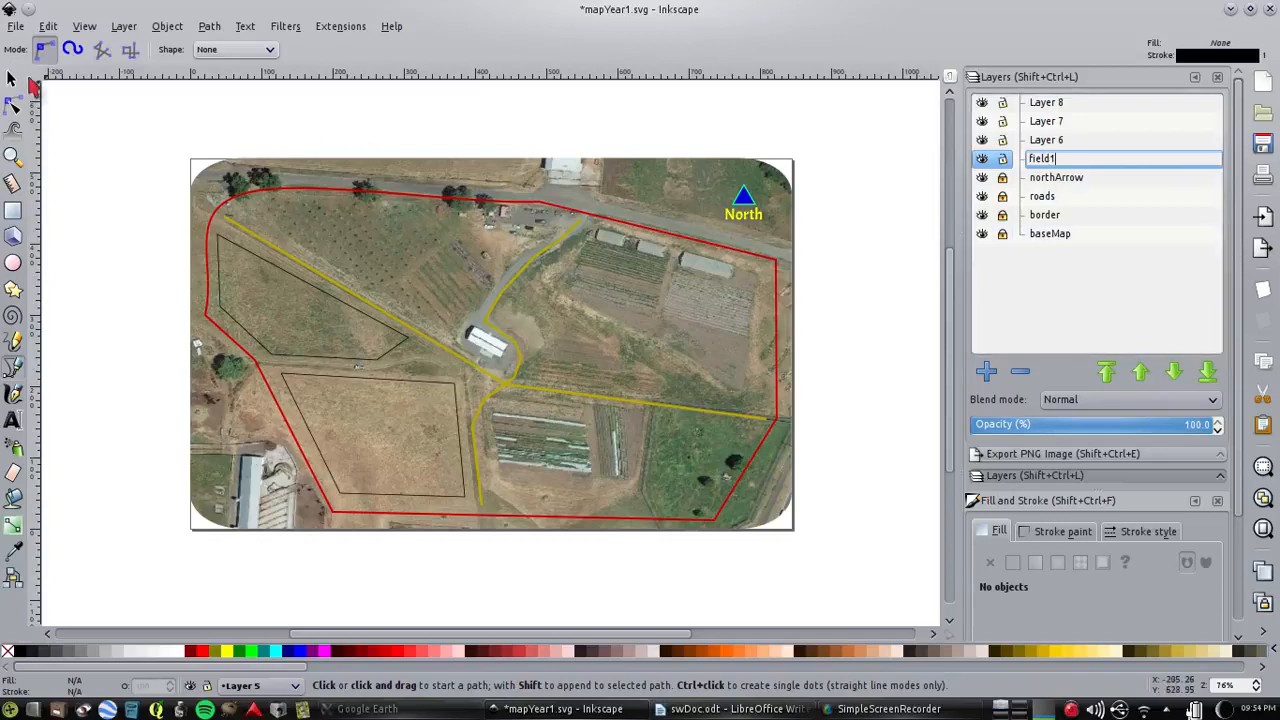
double_click(1046, 141)
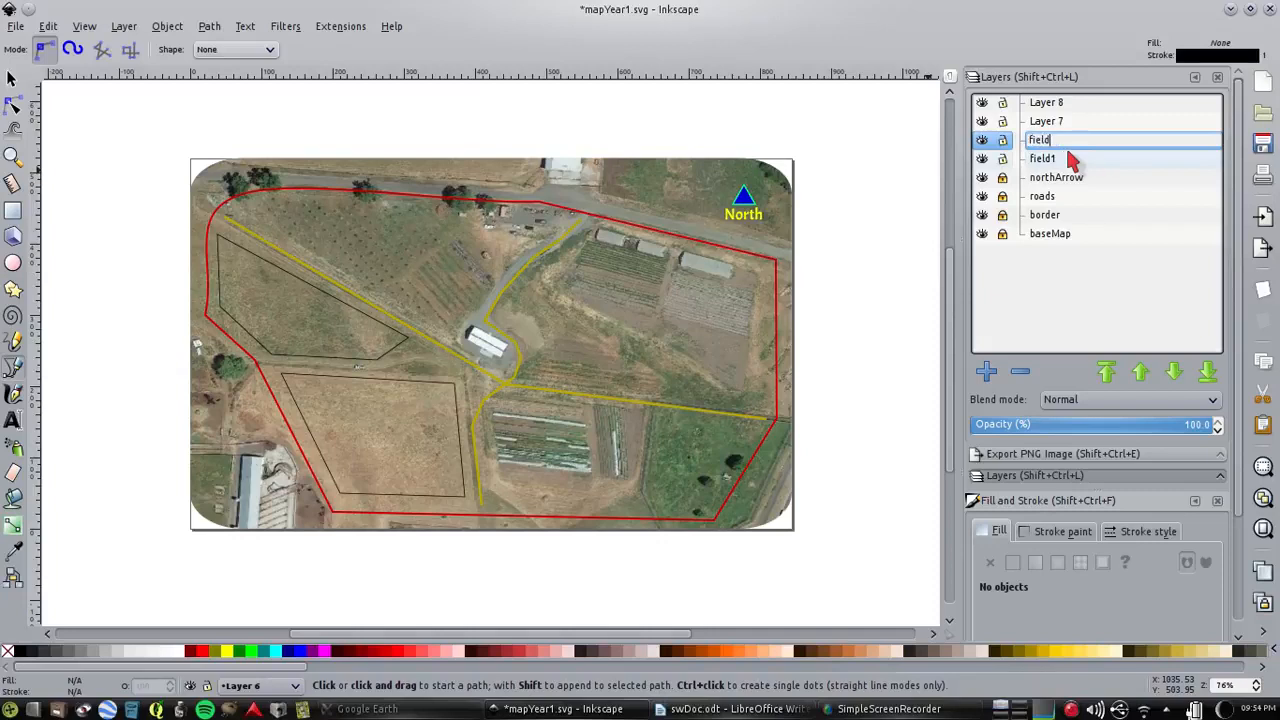
key("Return")
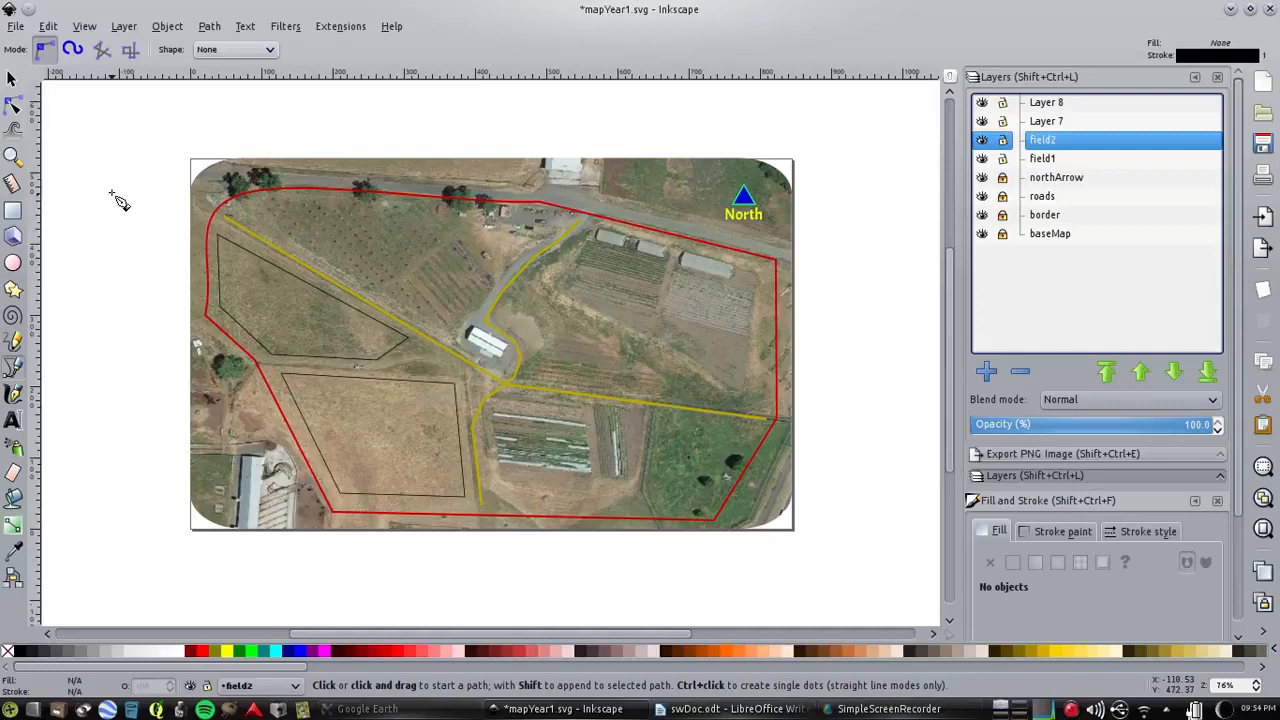
Give the field1 outline a flat magenta stroke with RGB values 243, 0, 255
left_click(12, 79)
left_click(340, 363)
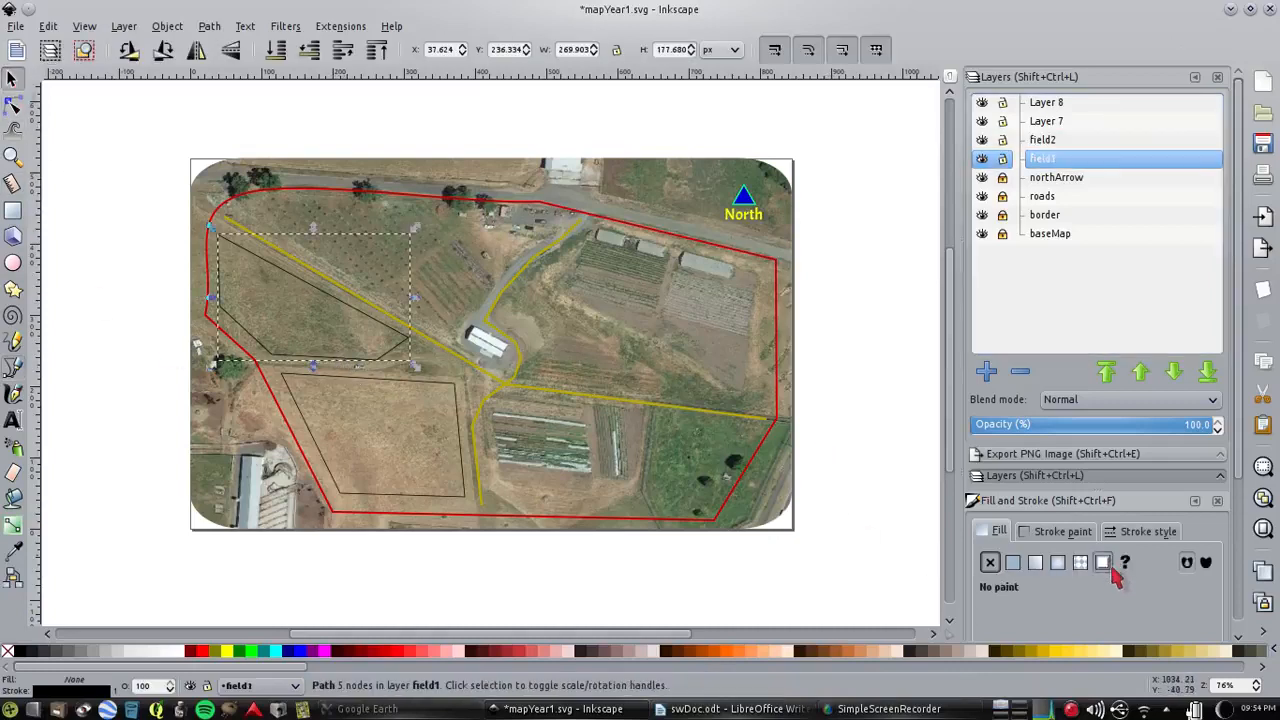
left_click(1058, 532)
scroll(1243, 440, "down", 5)
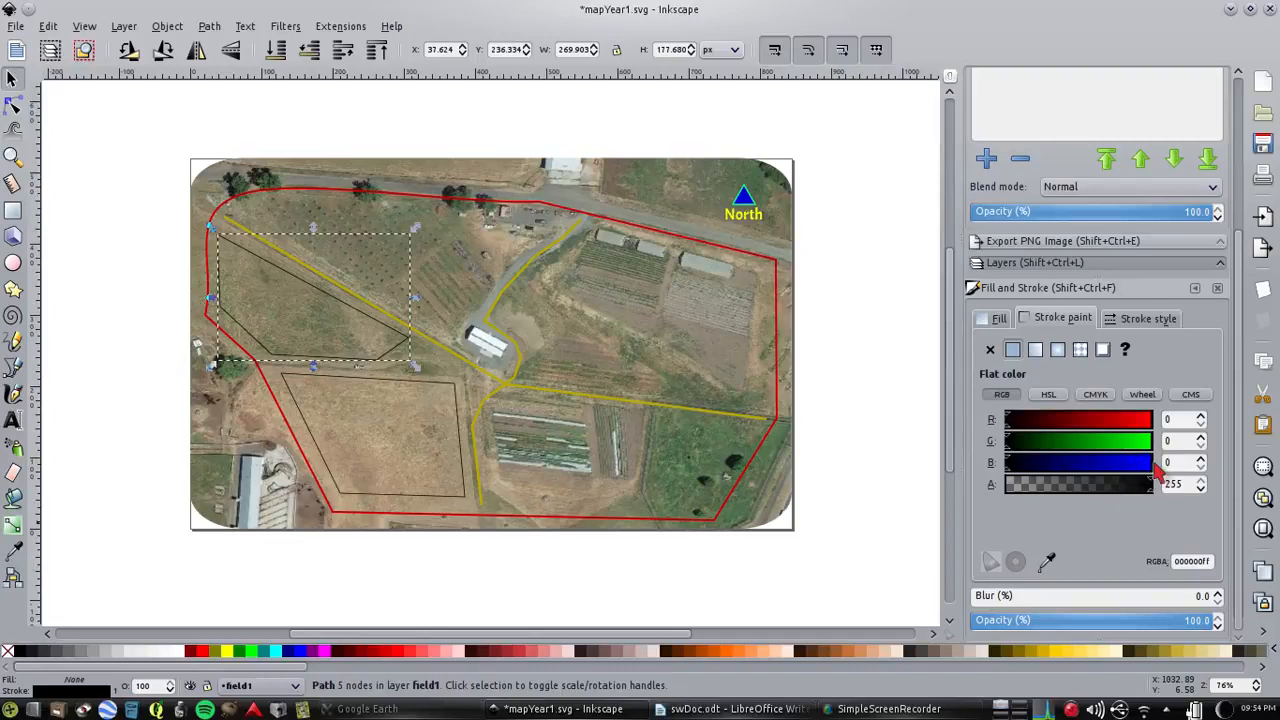
left_click(1148, 464)
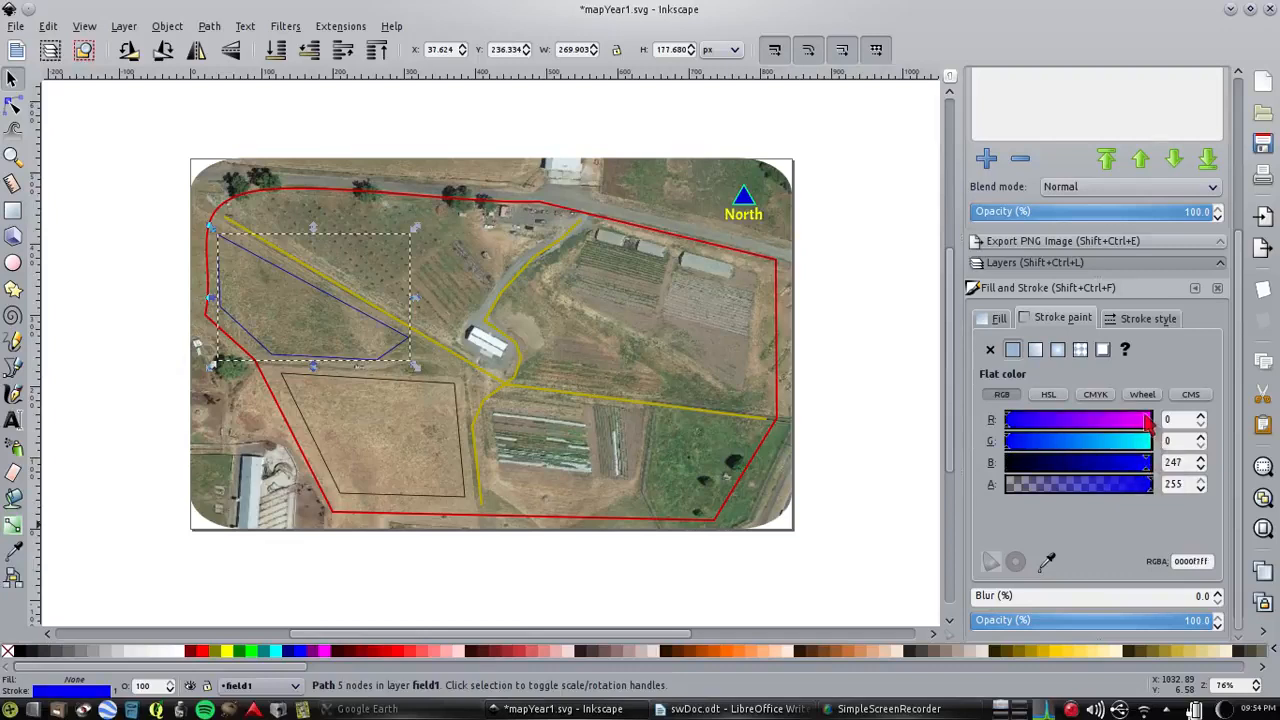
left_click(1146, 420)
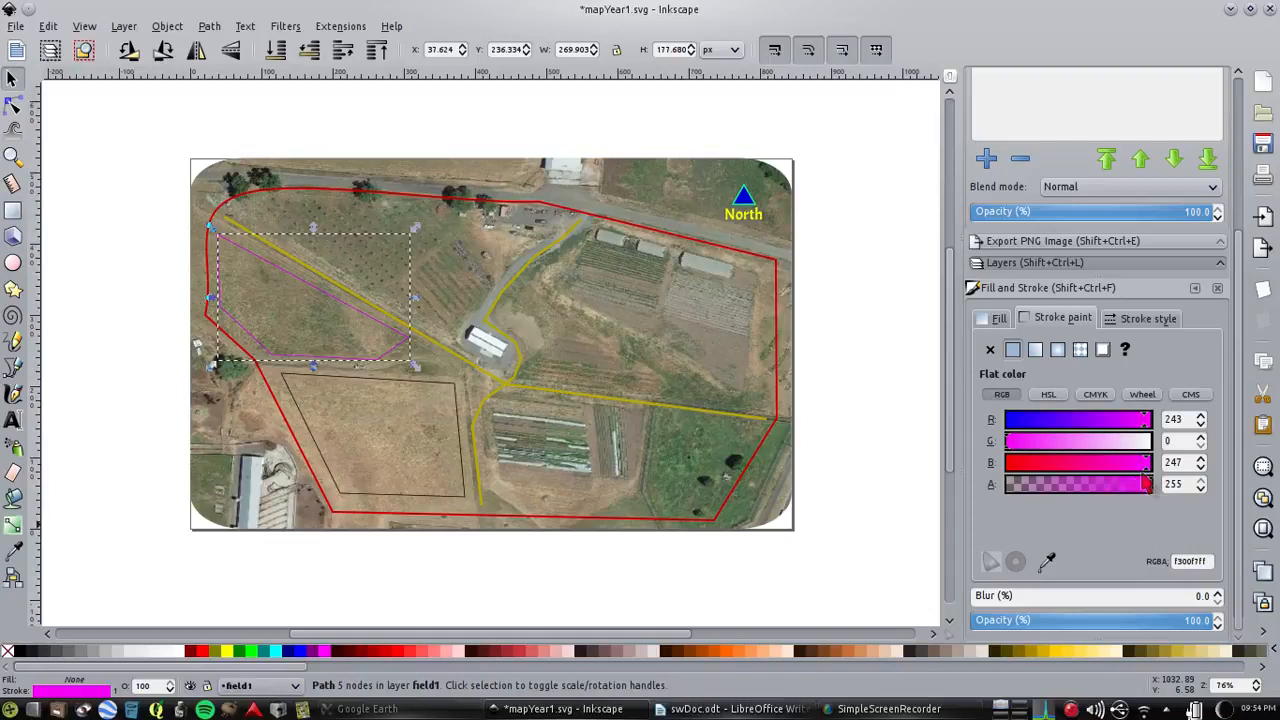
left_click(1151, 465)
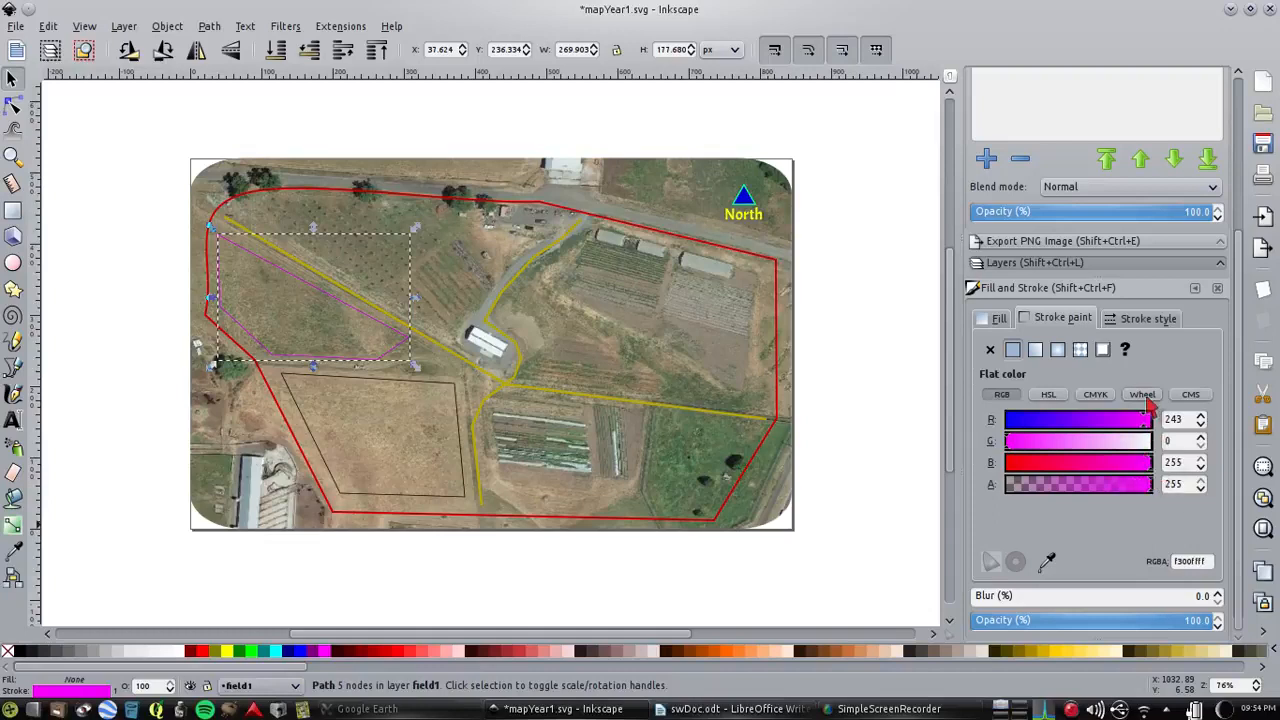
Set the field1 outline's stroke width to 2 px and open its fill settings
left_click(1146, 318)
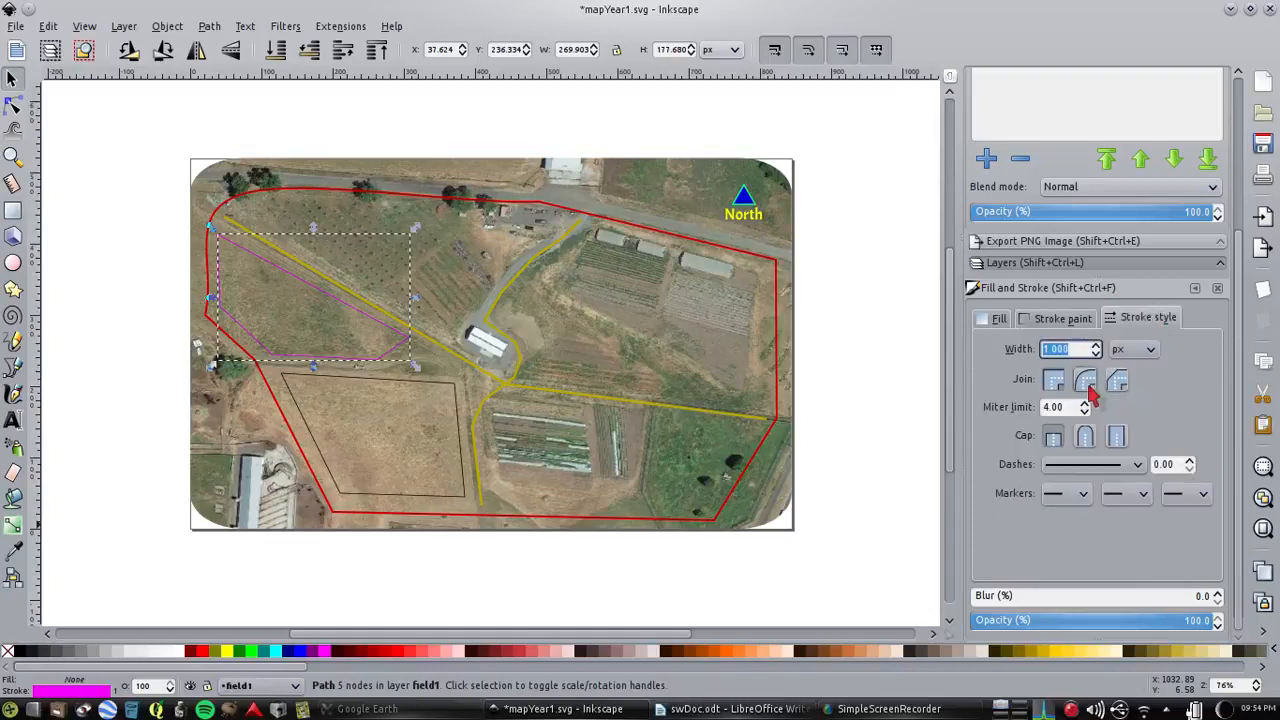
left_click(1096, 345)
left_click(1096, 345)
left_click(1096, 345)
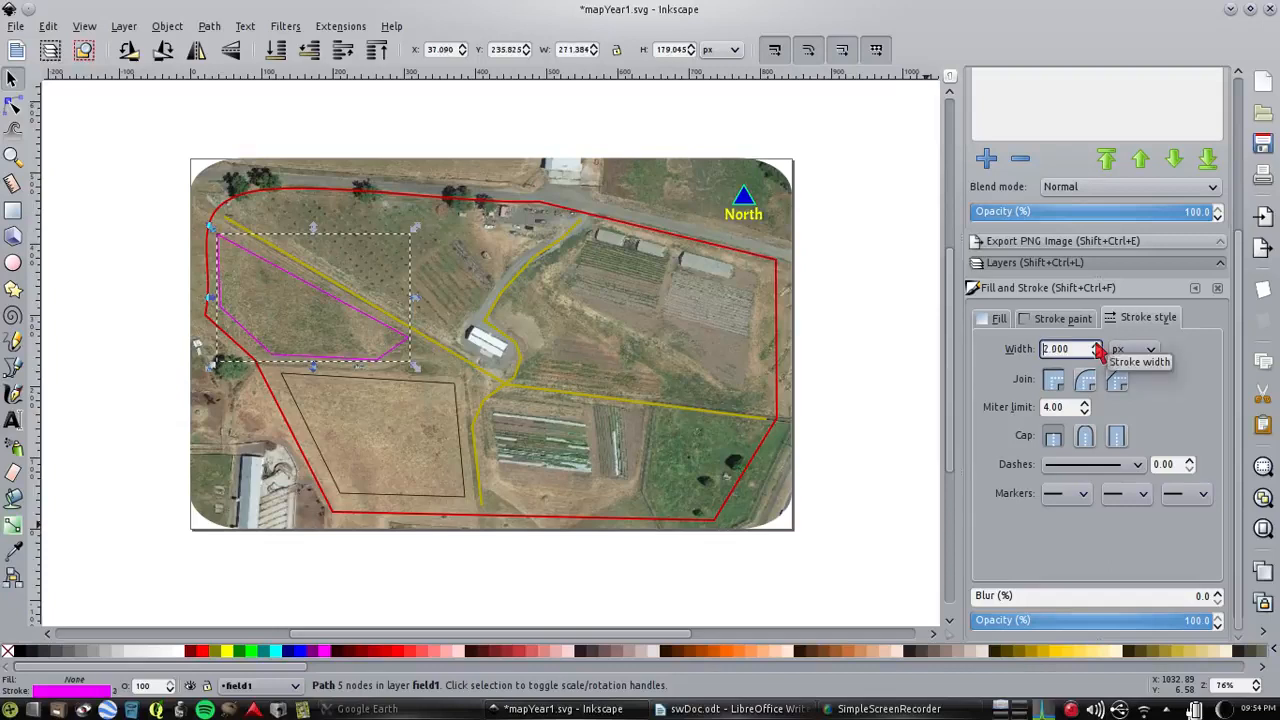
left_click(995, 318)
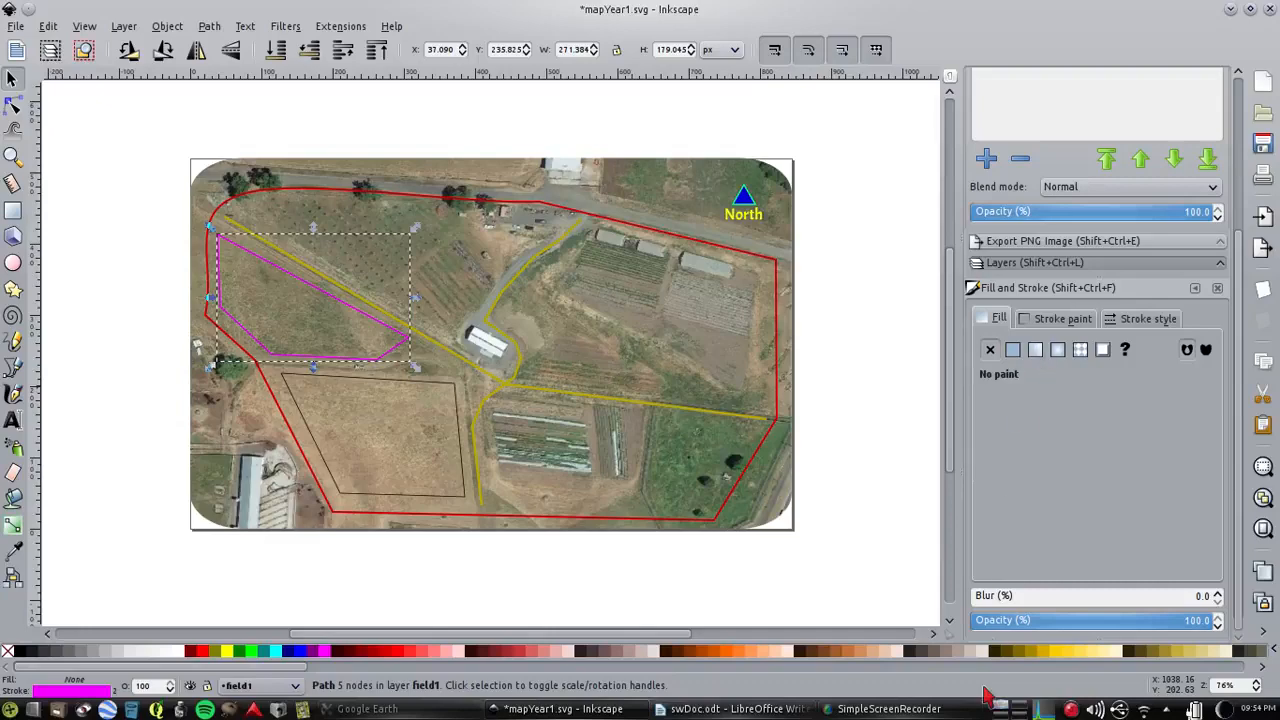
left_click(890, 709)
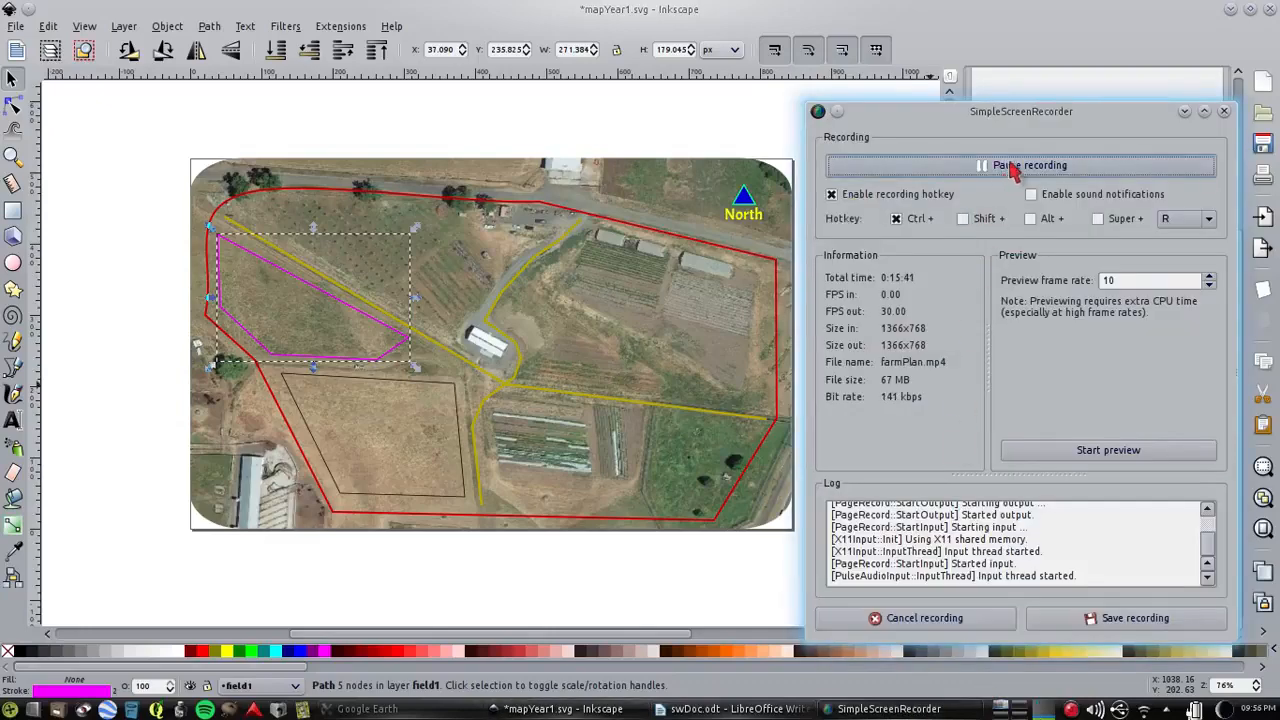
left_click(967, 30)
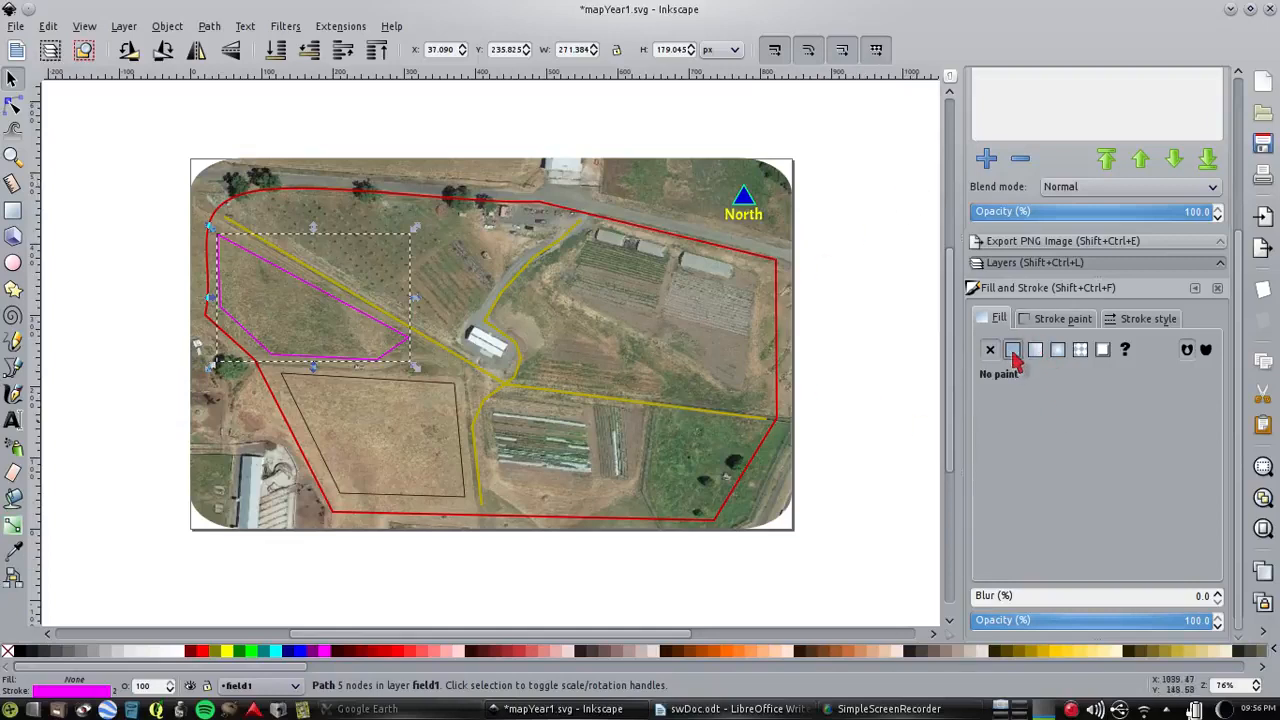
Give the field1 shape a flat yellow fill with RGB values 248, 255, 3 and reduce its opacity to 52%
left_click(1012, 352)
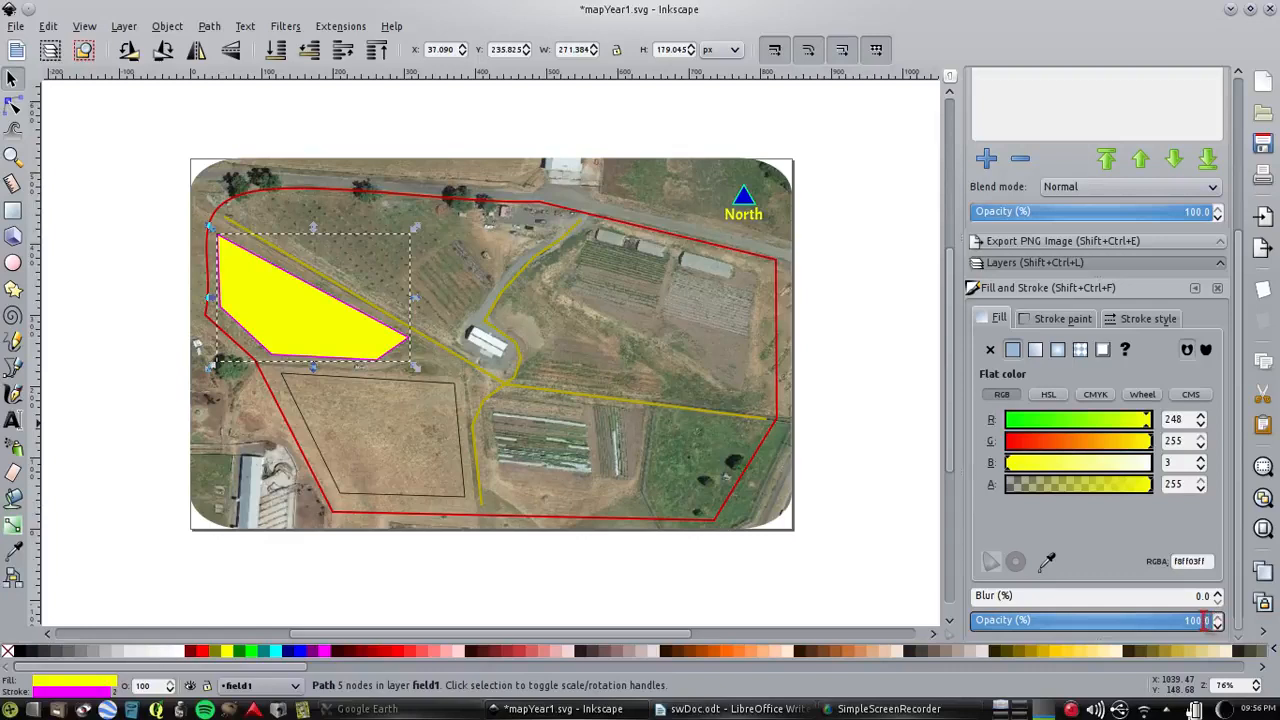
left_click(1218, 626)
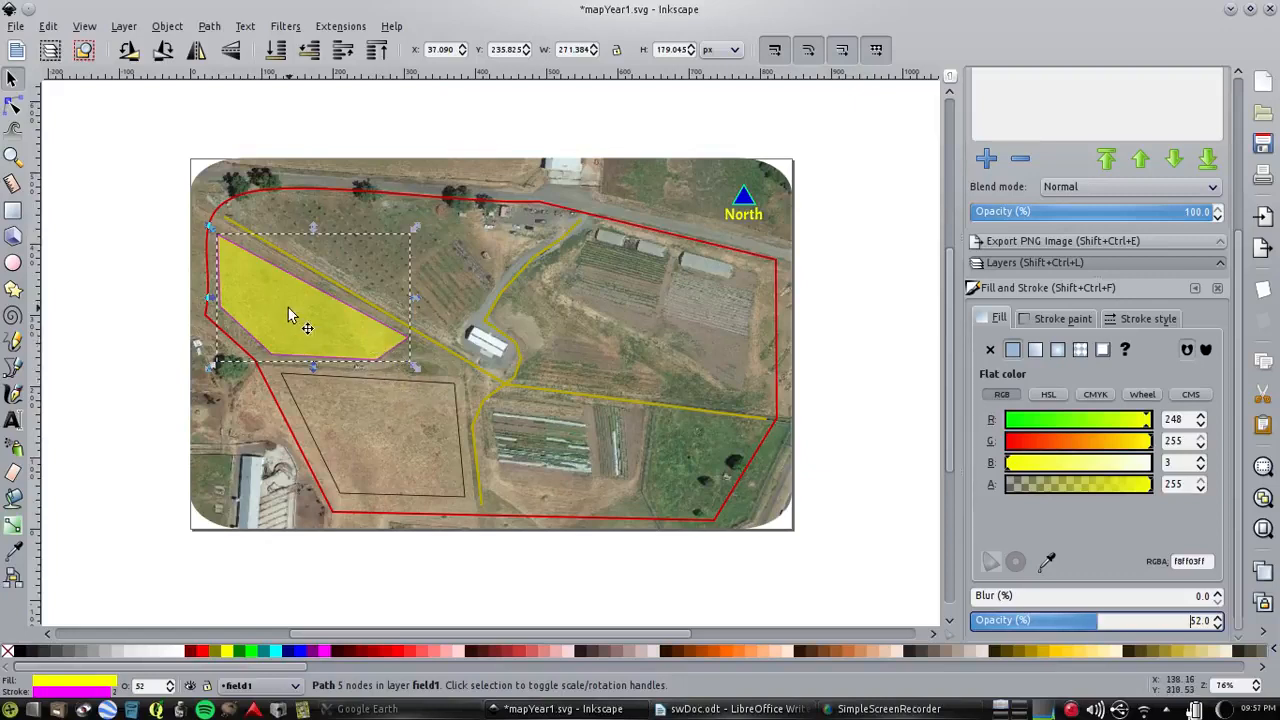
Give the field2 outline a flat magenta stroke with RGB values 248, 0, 252
left_click(448, 383)
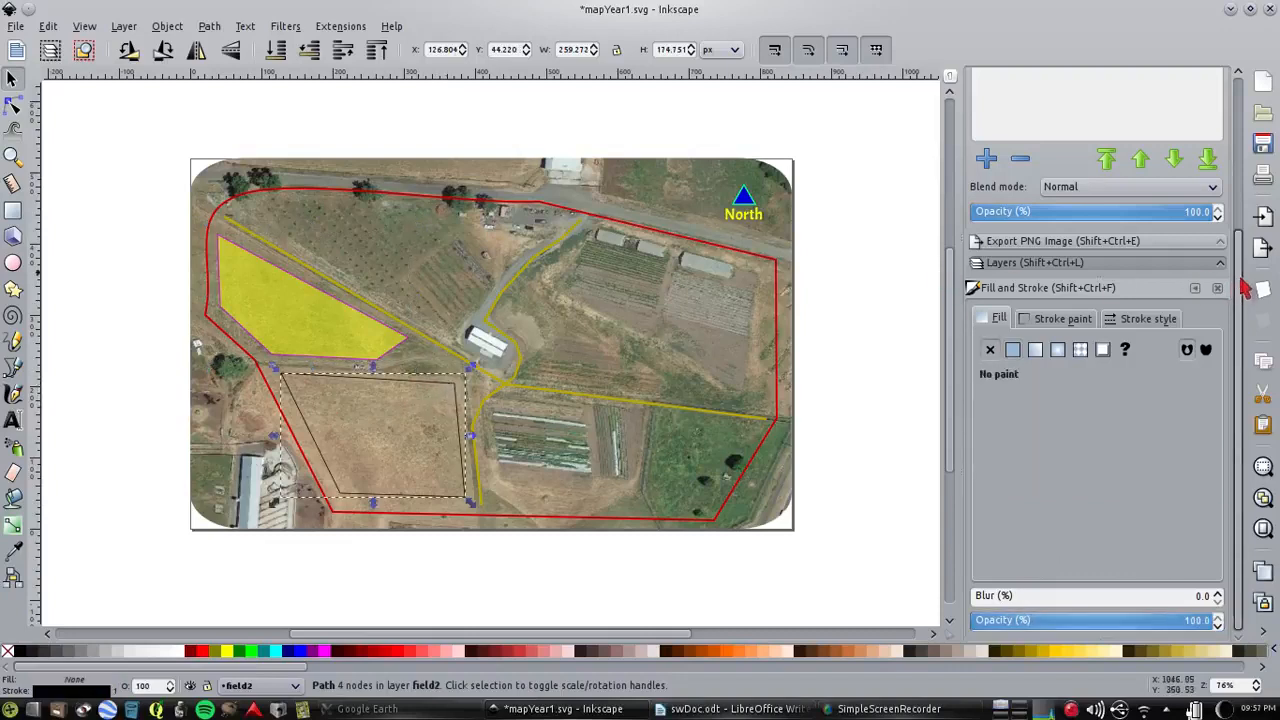
key("shift+ctrl+l")
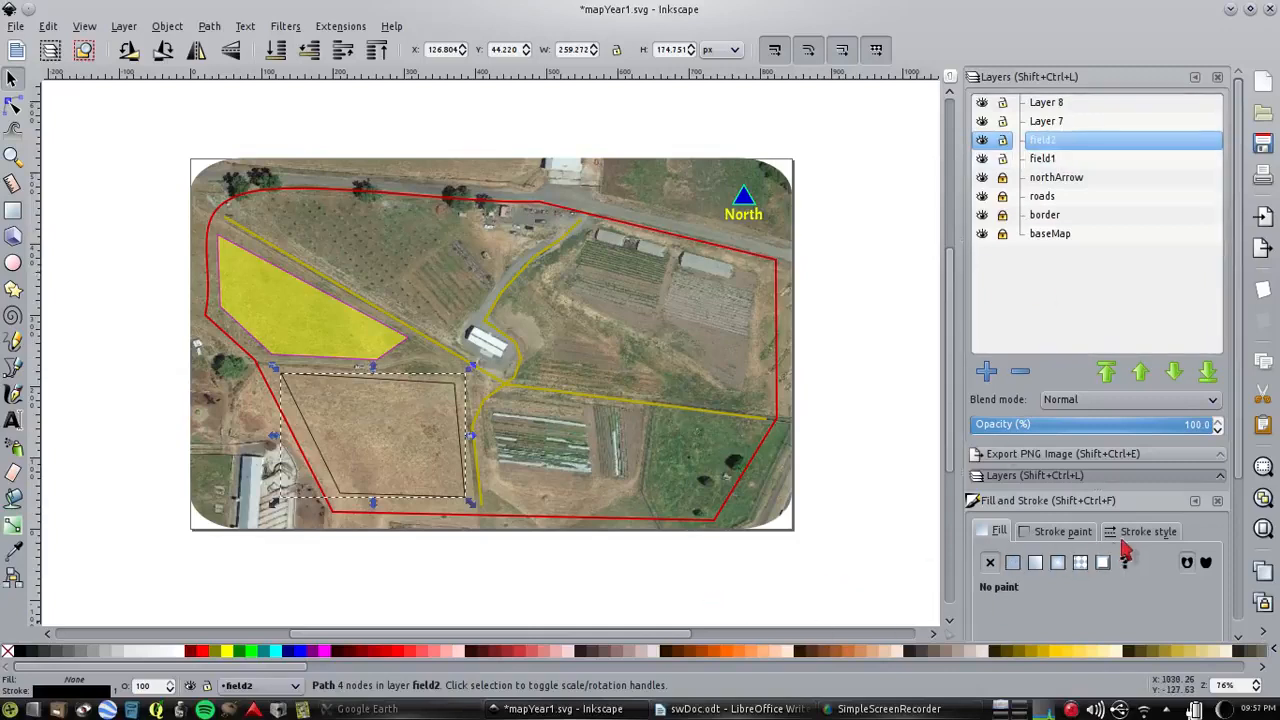
left_click(1060, 531)
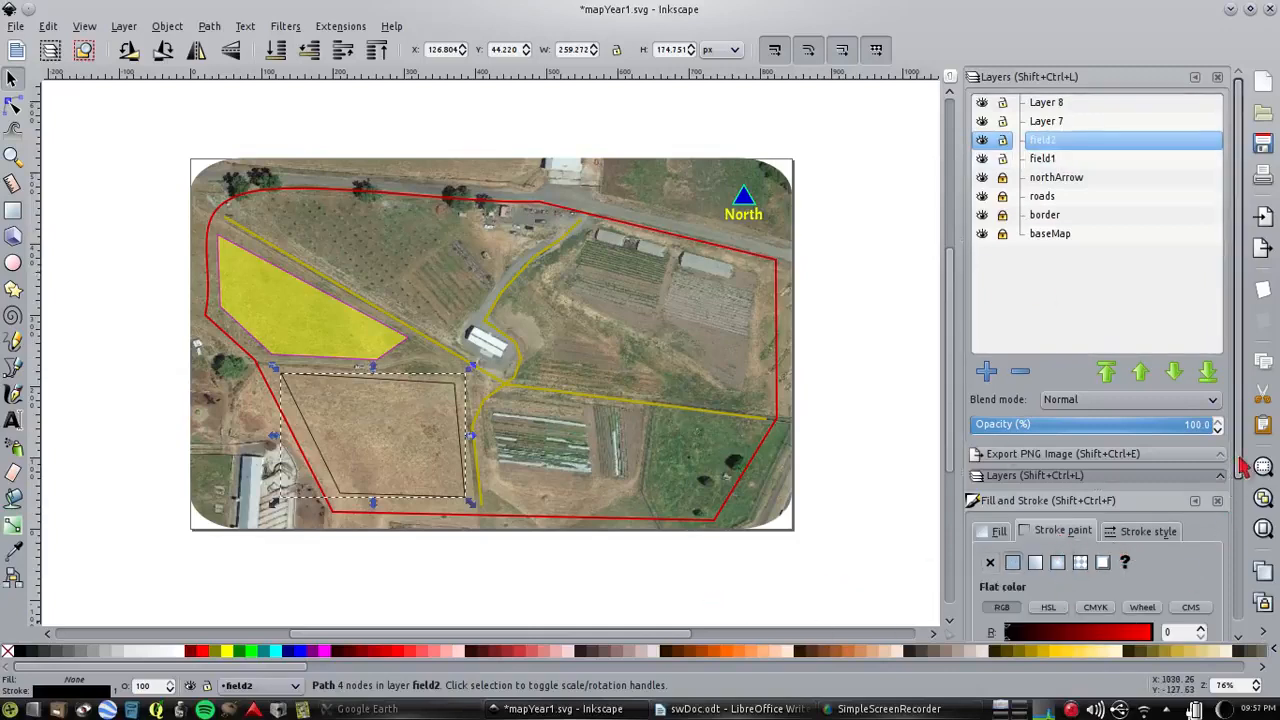
left_click_drag(1240, 466, 1234, 586)
left_click(1150, 504)
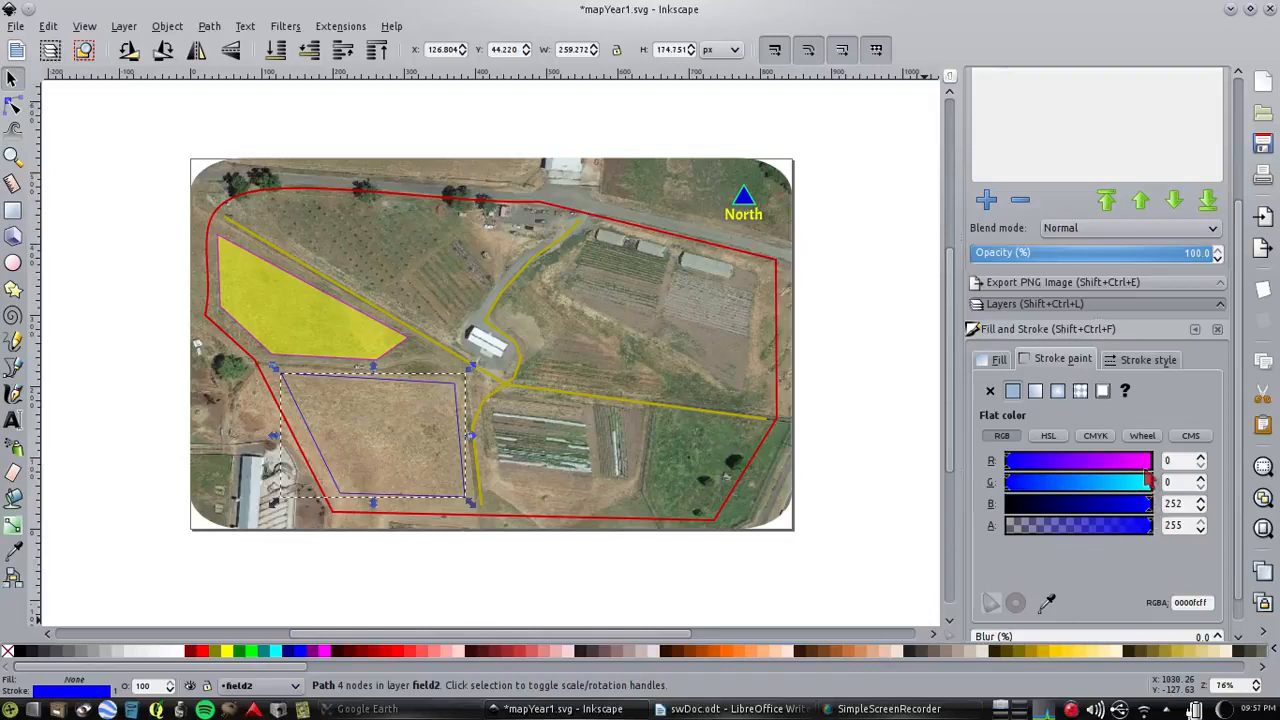
left_click(1148, 468)
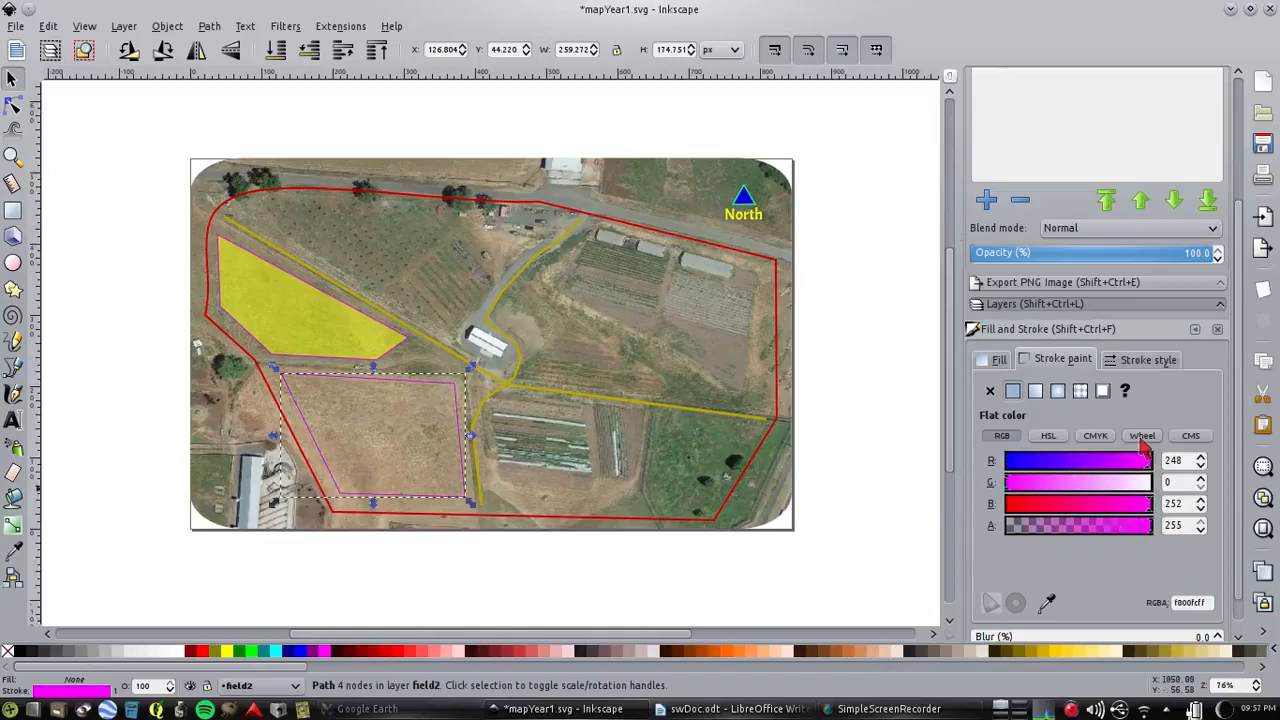
Give the field2 shape a flat orange-red fill with RGB values 248, 58, 3 and reduce its opacity to 45%
mouse_move(1243, 401)
left_mouse_down()
mouse_move(1242, 470)
mouse_move(1244, 388)
left_mouse_up()
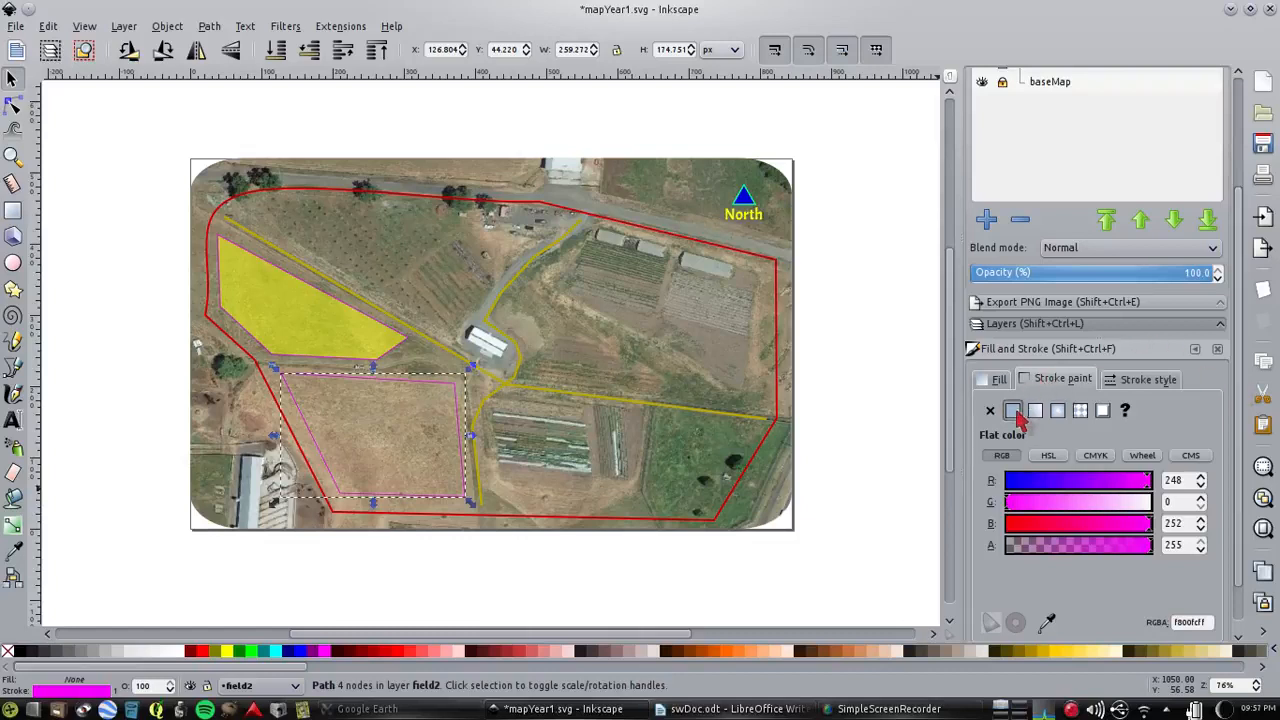
left_click(996, 379)
left_click(1012, 410)
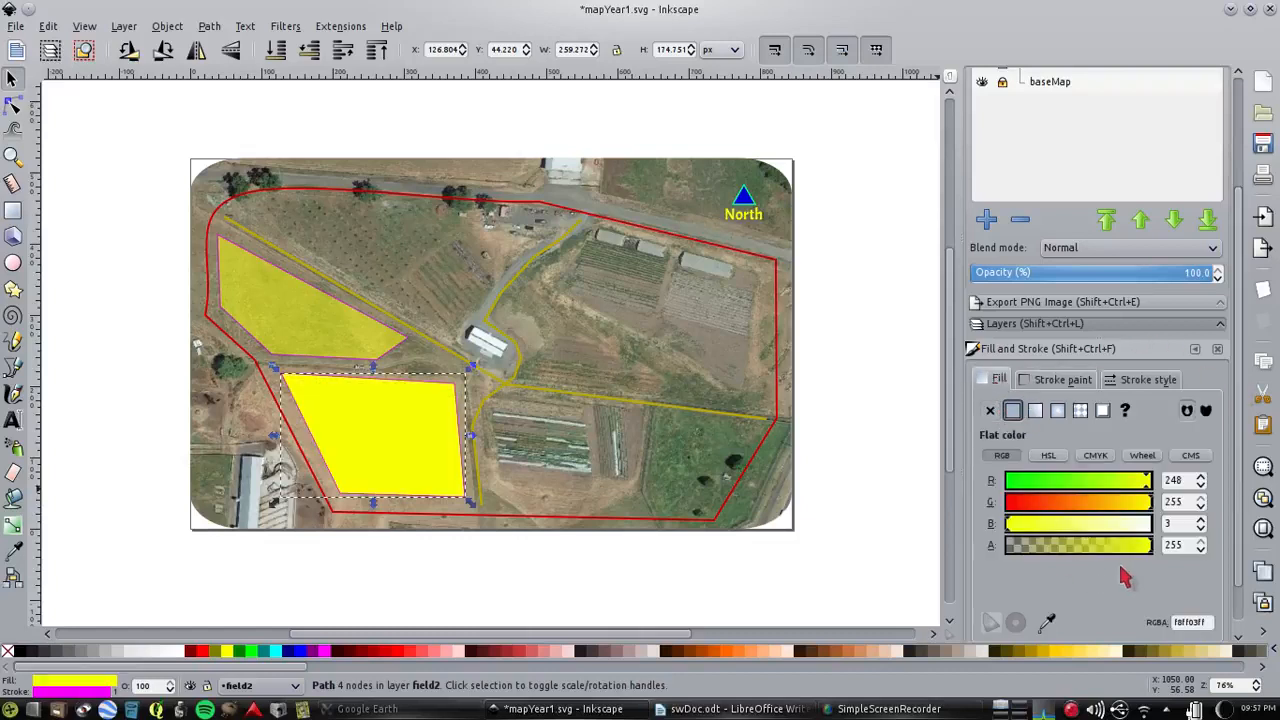
left_click_drag(1115, 506, 1038, 506)
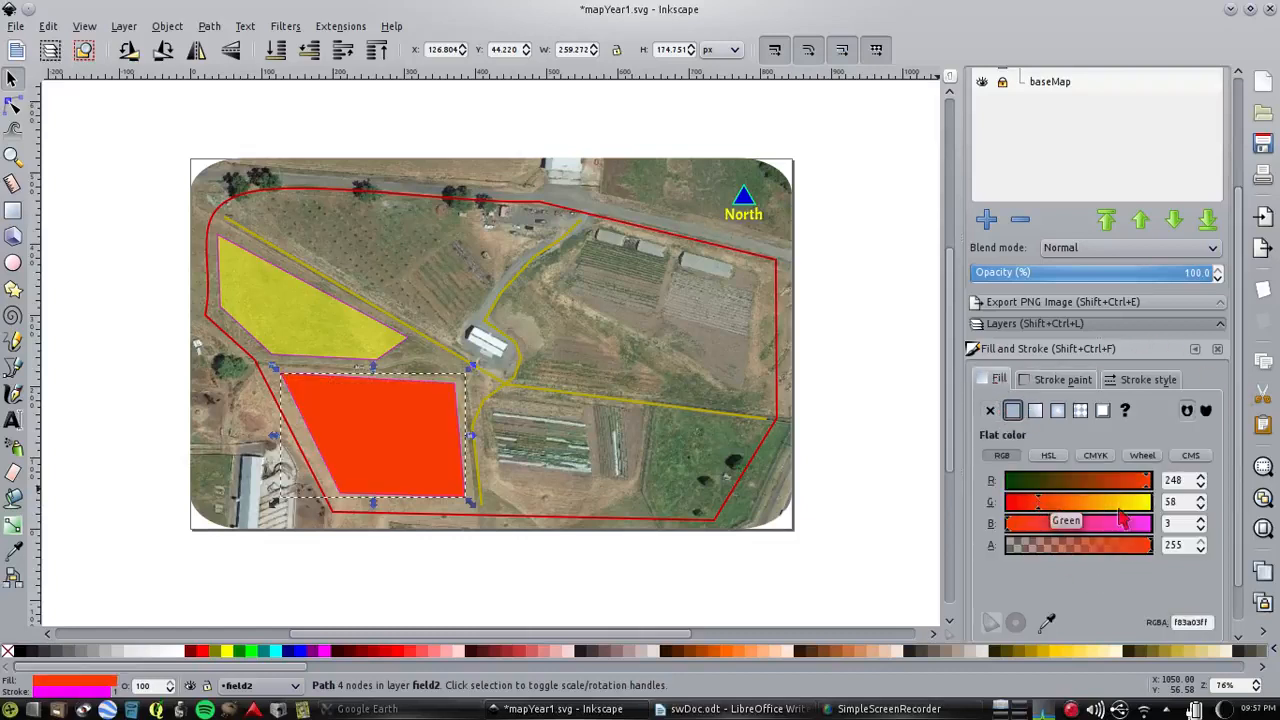
mouse_move(1243, 520)
left_mouse_down()
mouse_move(1243, 585)
mouse_move(1219, 625)
left_mouse_up()
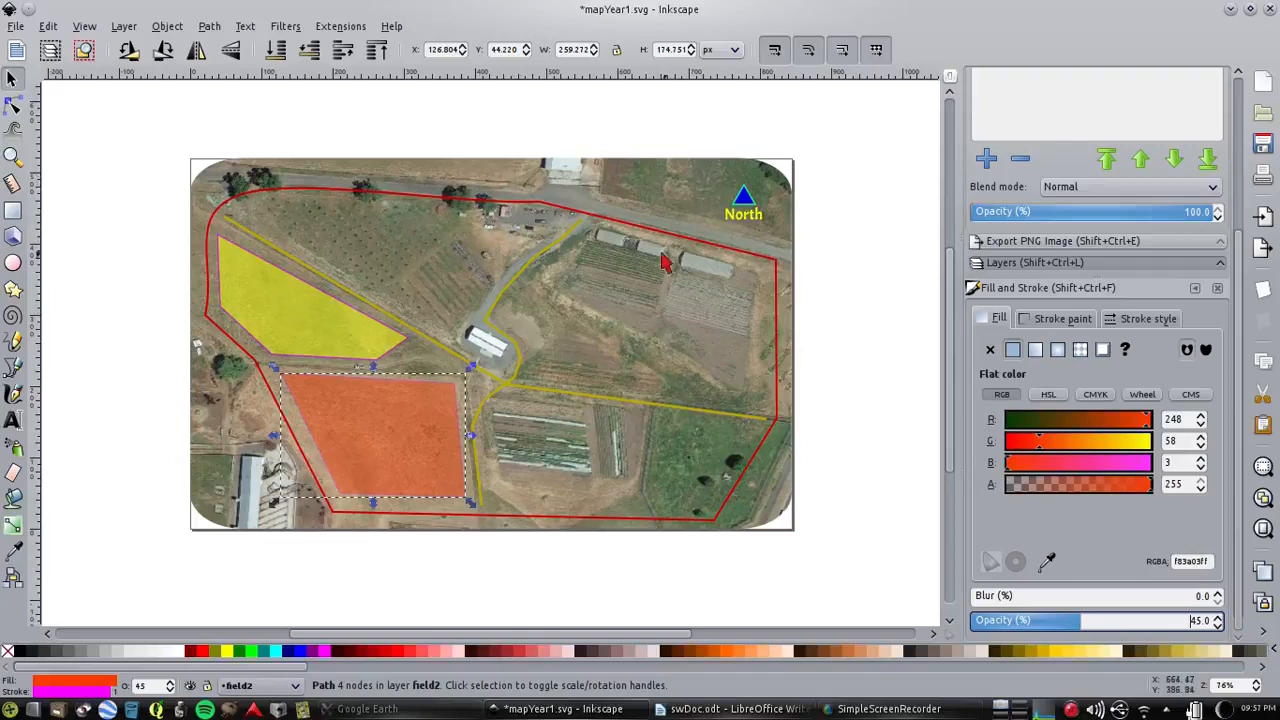
Set the field2 outline's stroke width to 2.4 px
left_click(856, 212)
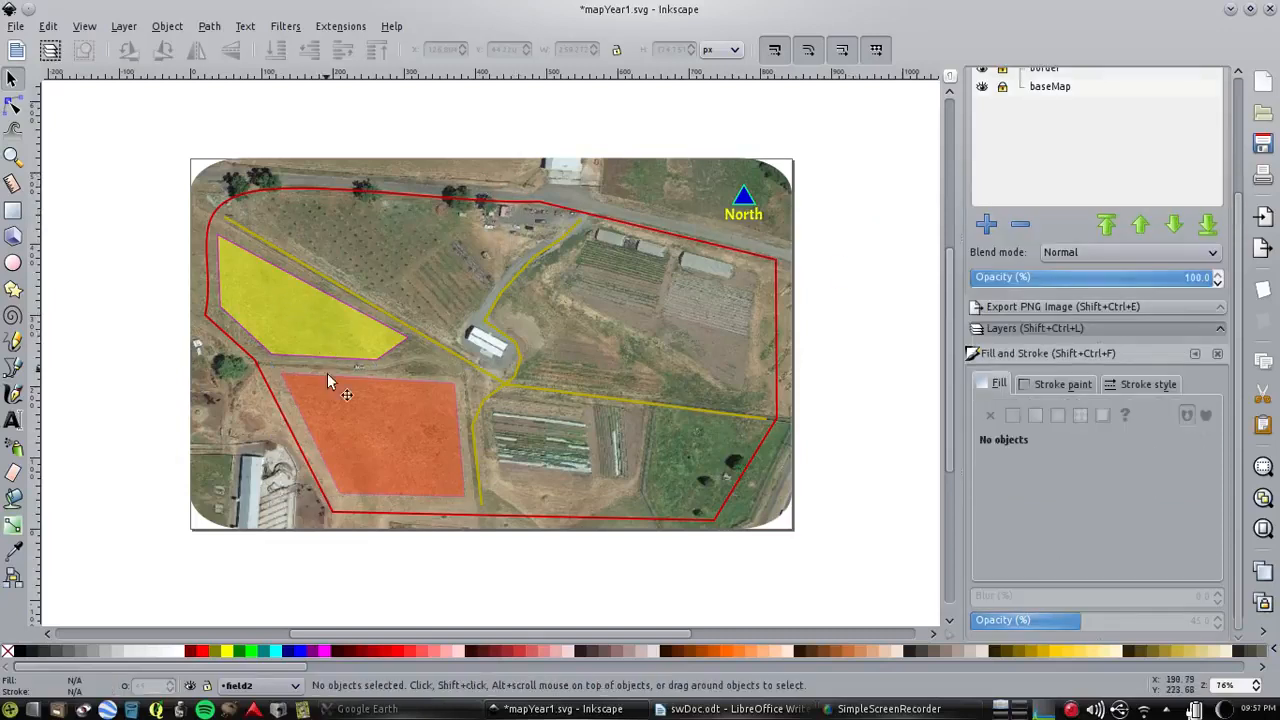
left_click(335, 398)
left_click(1148, 384)
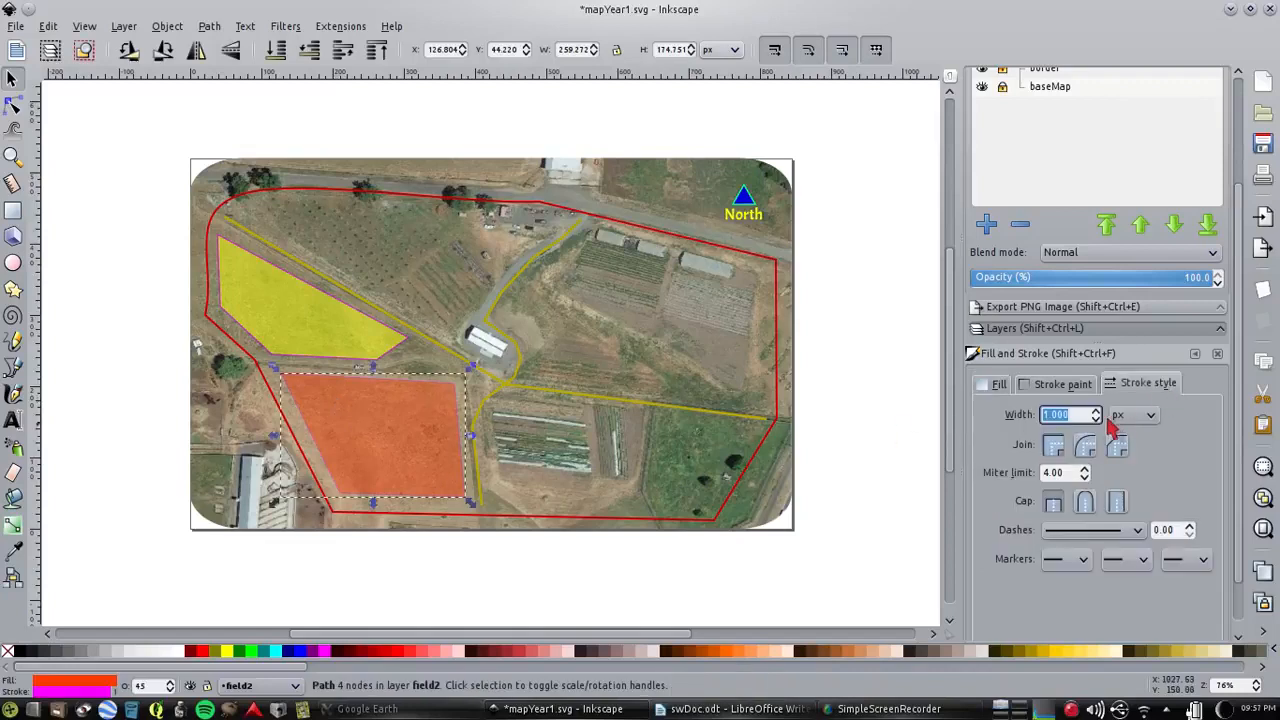
left_click(1097, 410)
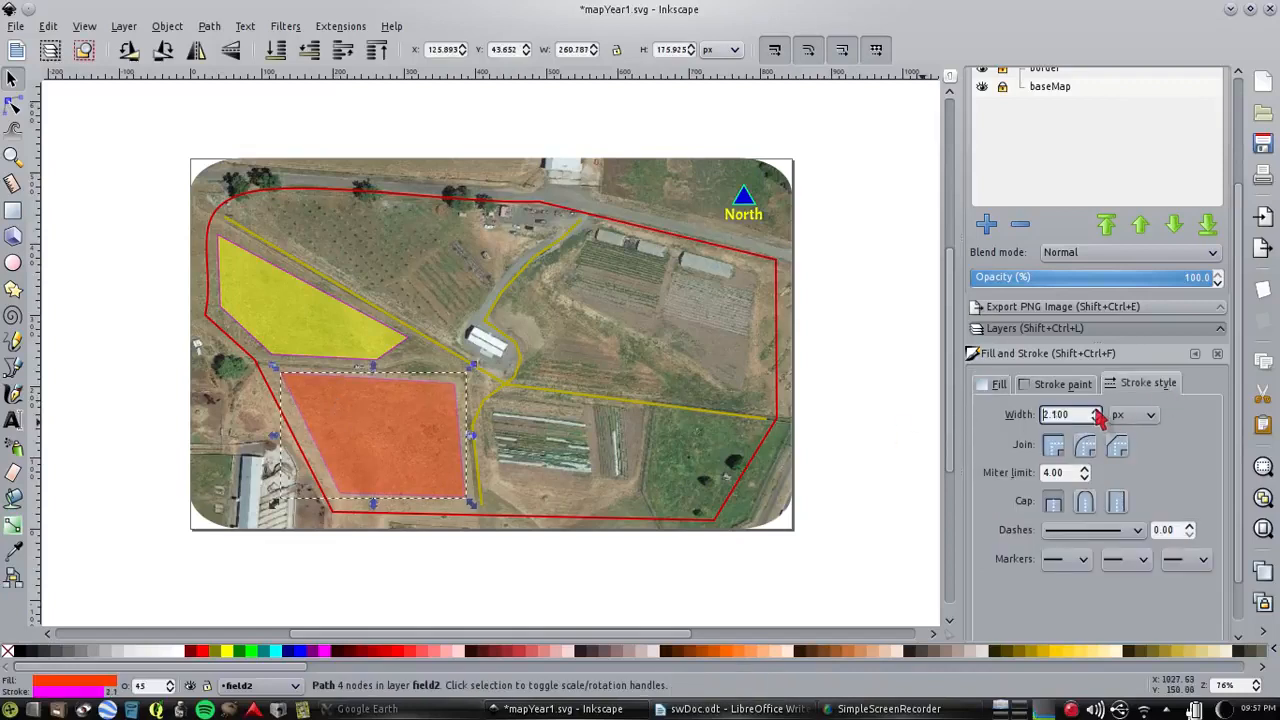
left_click(1097, 410)
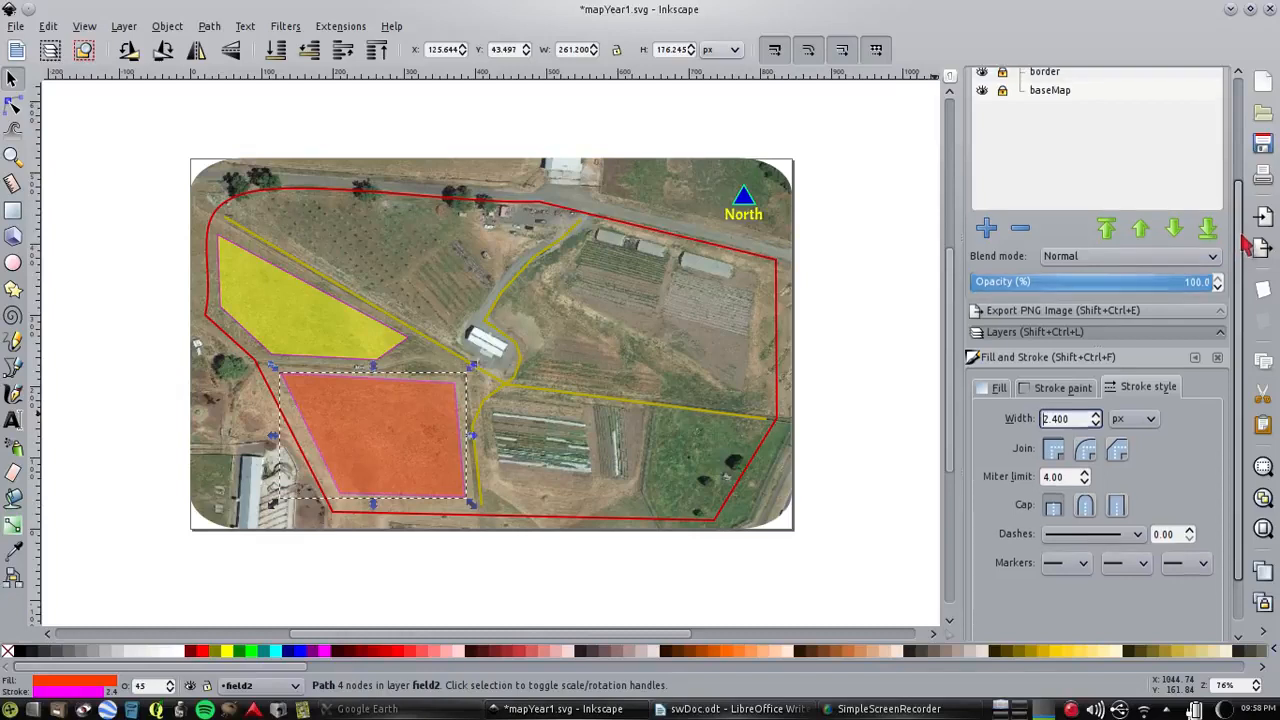
Add the text label "Field 1" inside the yellow field on the field1 layer
left_click_drag(1240, 192, 1243, 82)
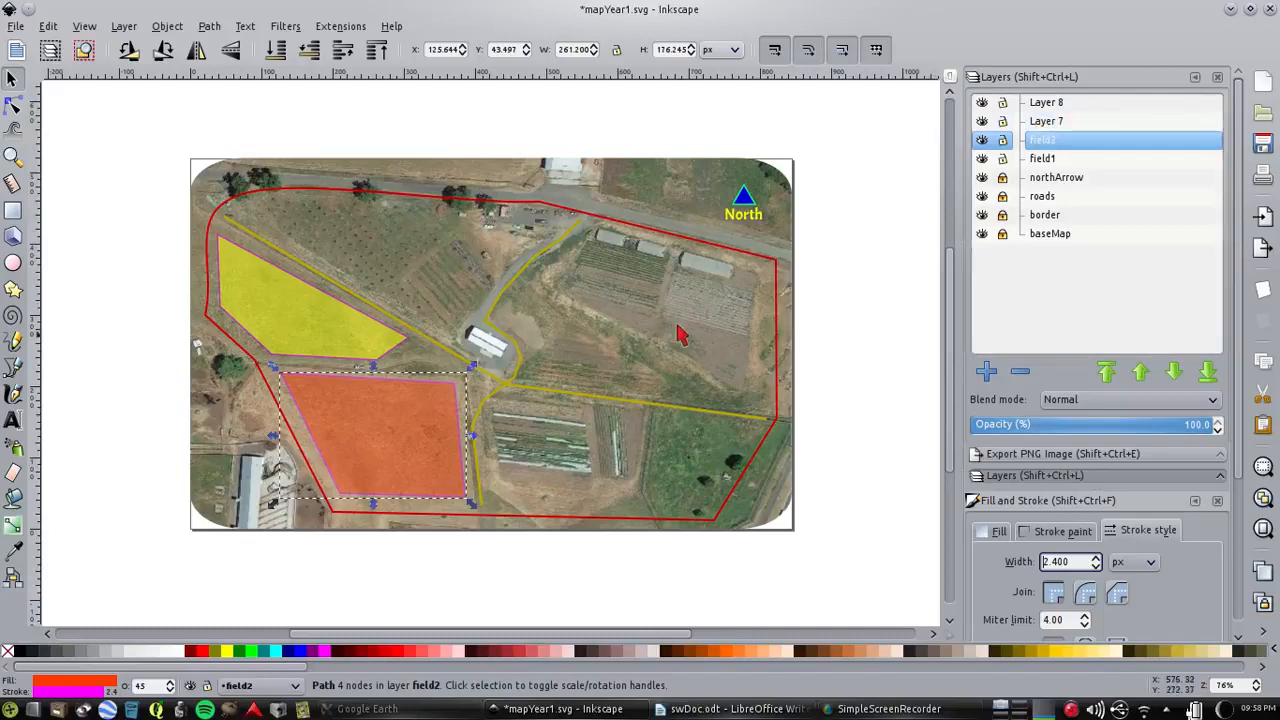
left_click(1045, 163)
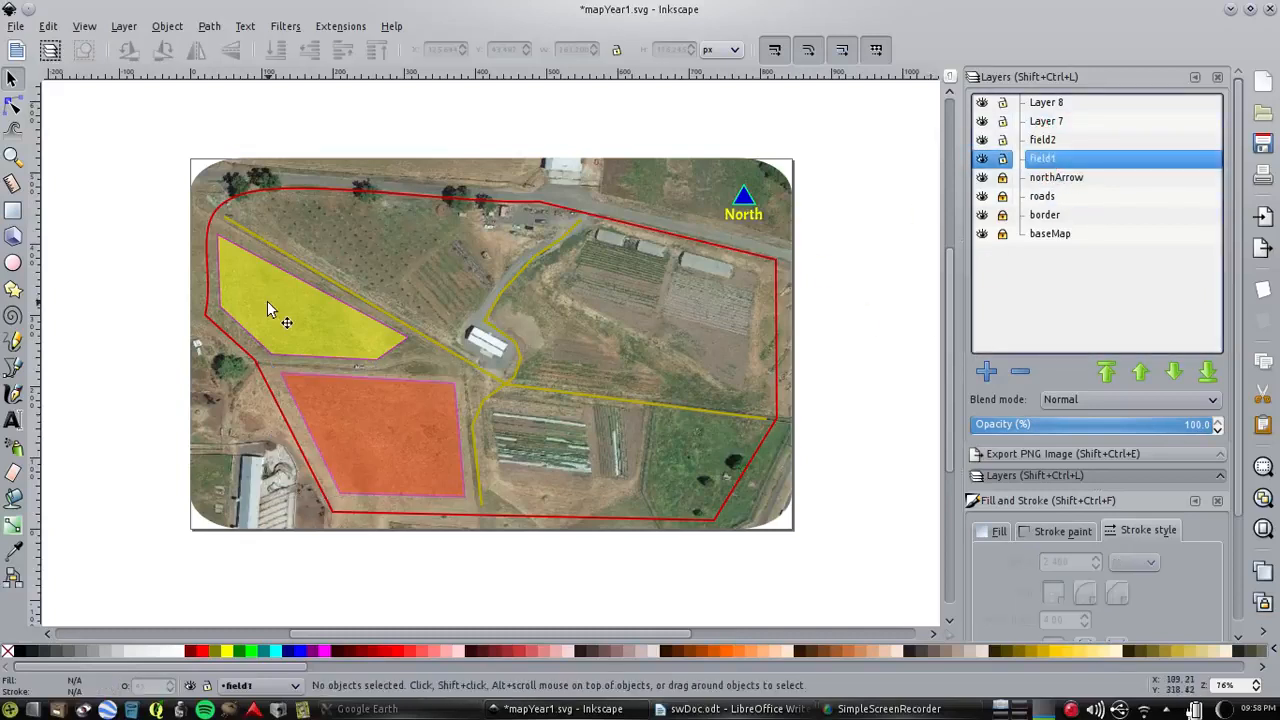
left_click(13, 420)
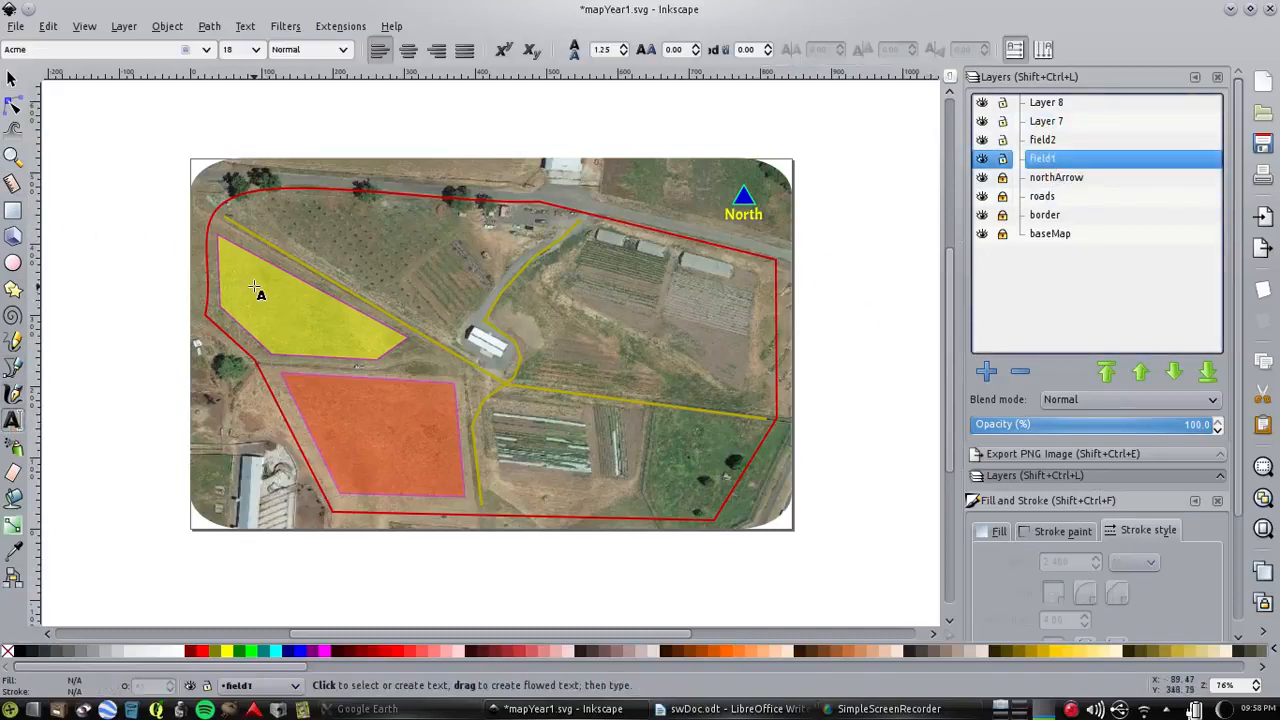
left_click_drag(248, 293, 321, 322)
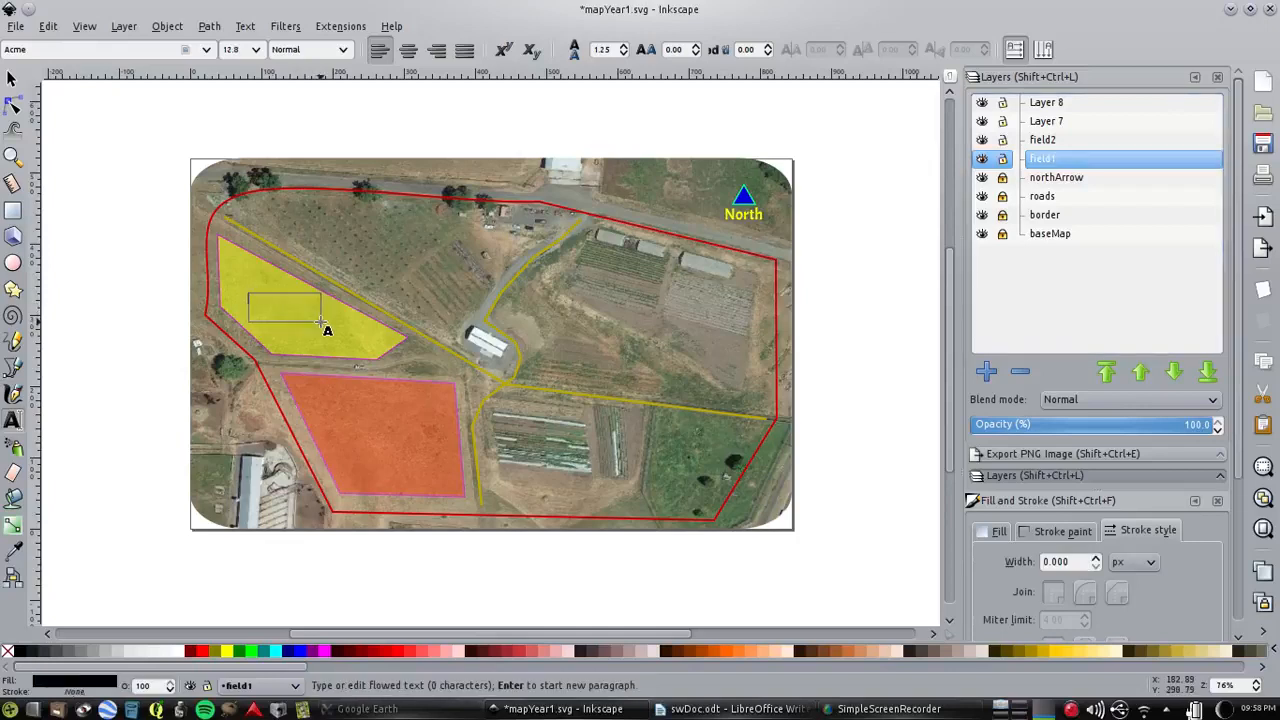
type("Field 1")
scroll(322, 323, "up", 1)
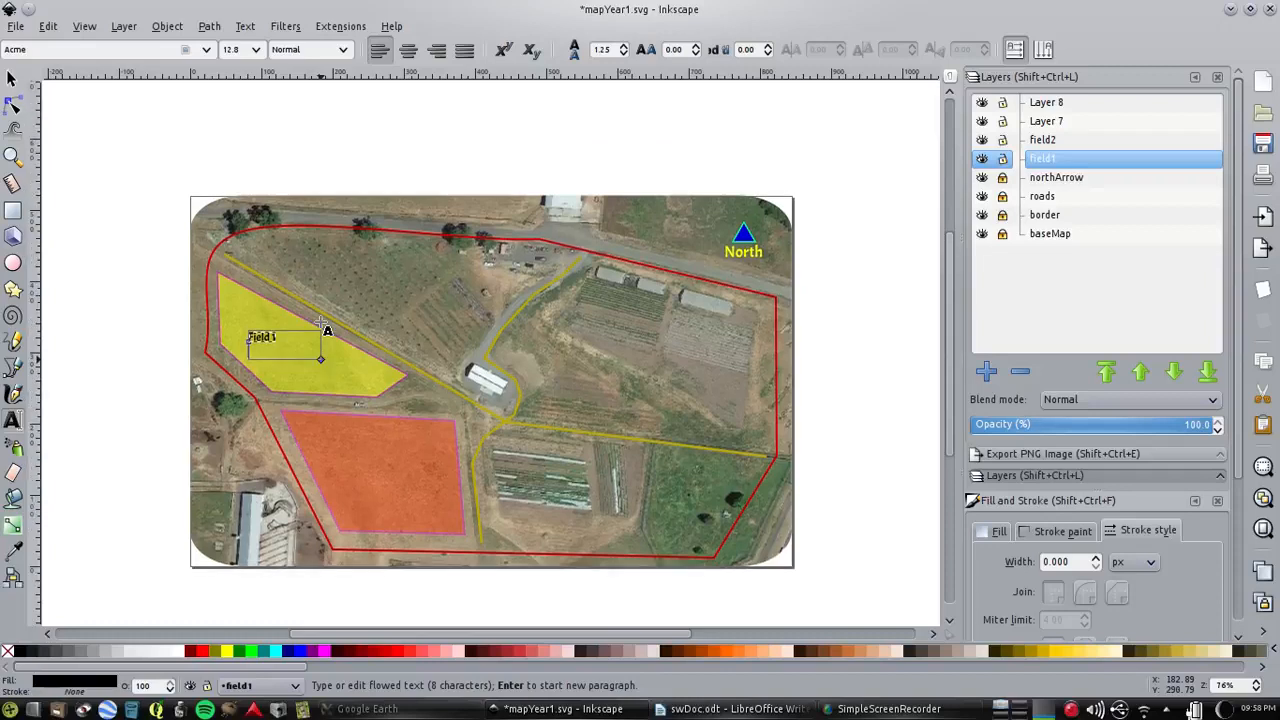
Move the "Field 1" label toward the middle of the yellow field and deselect it
left_click(13, 80)
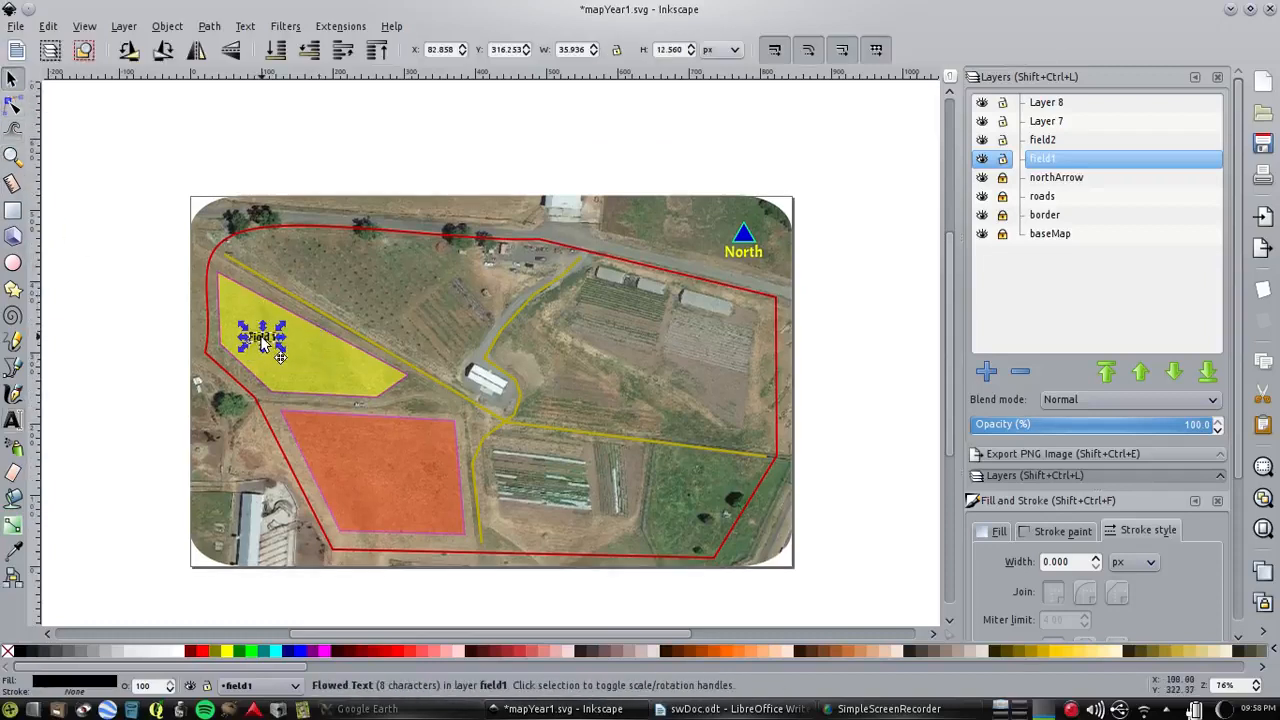
left_click(280, 348)
left_click(128, 327)
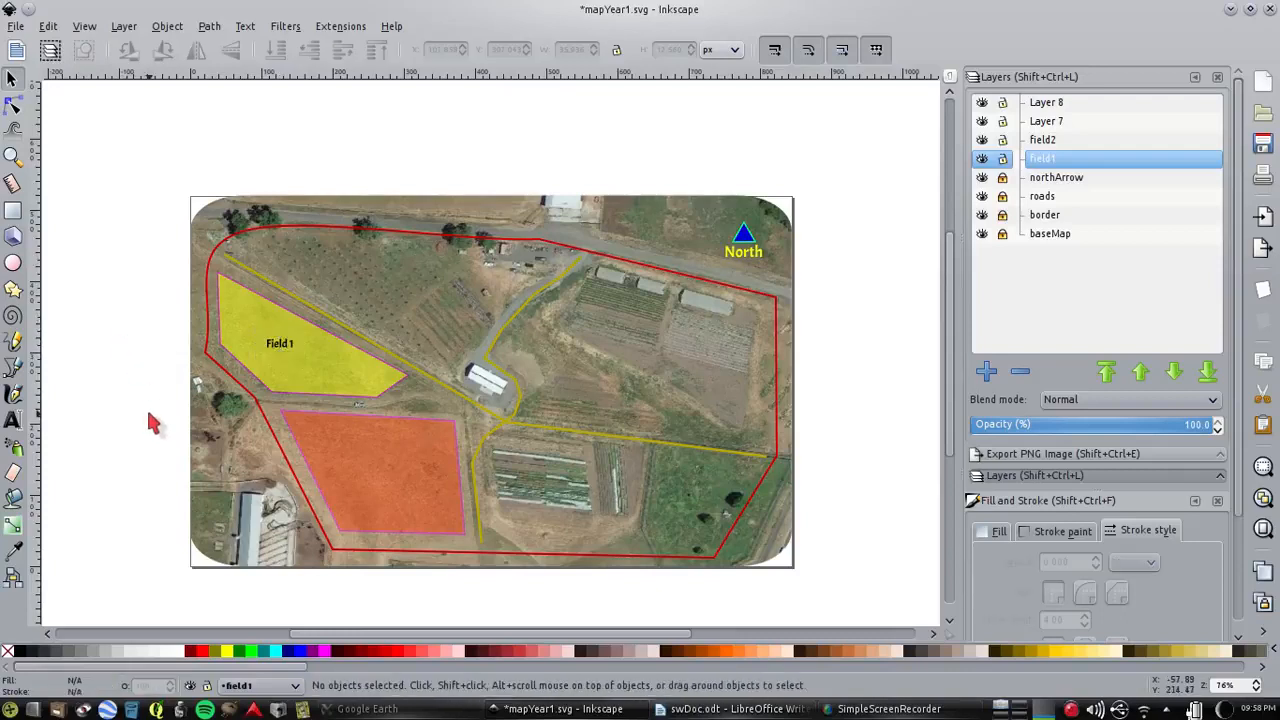
left_click(280, 348)
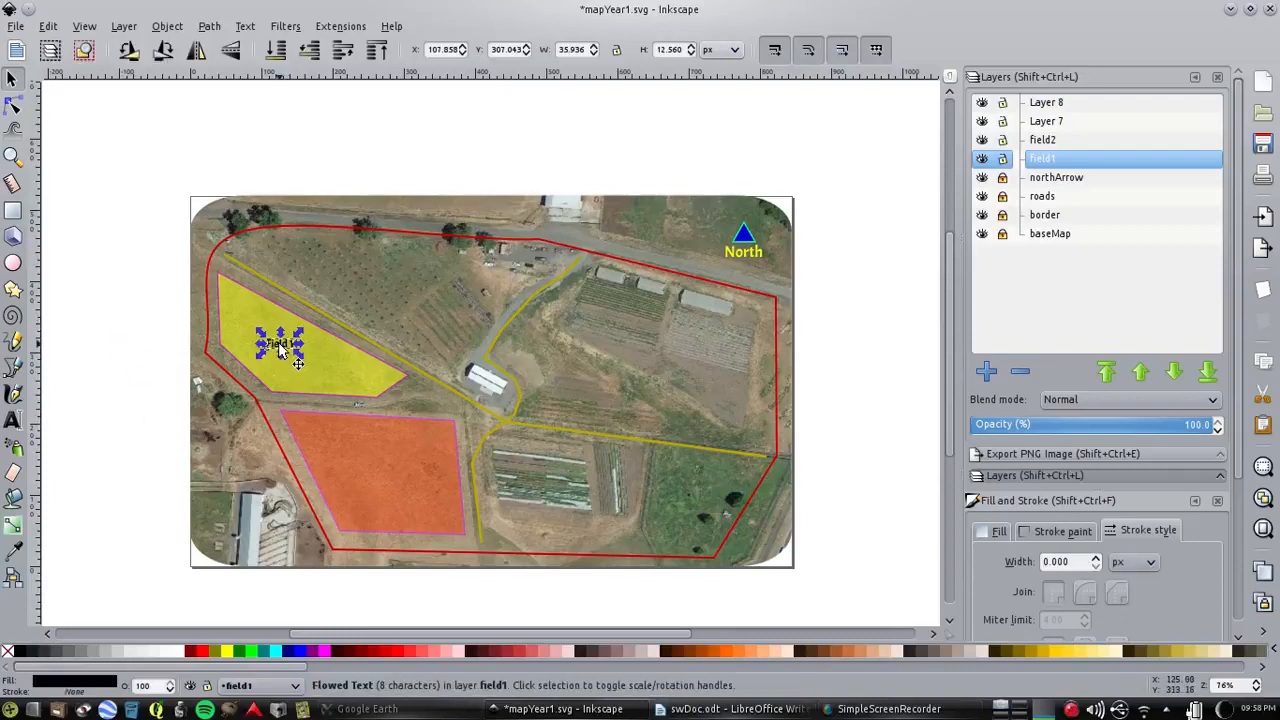
left_click_drag(290, 358, 298, 361)
left_click(166, 332)
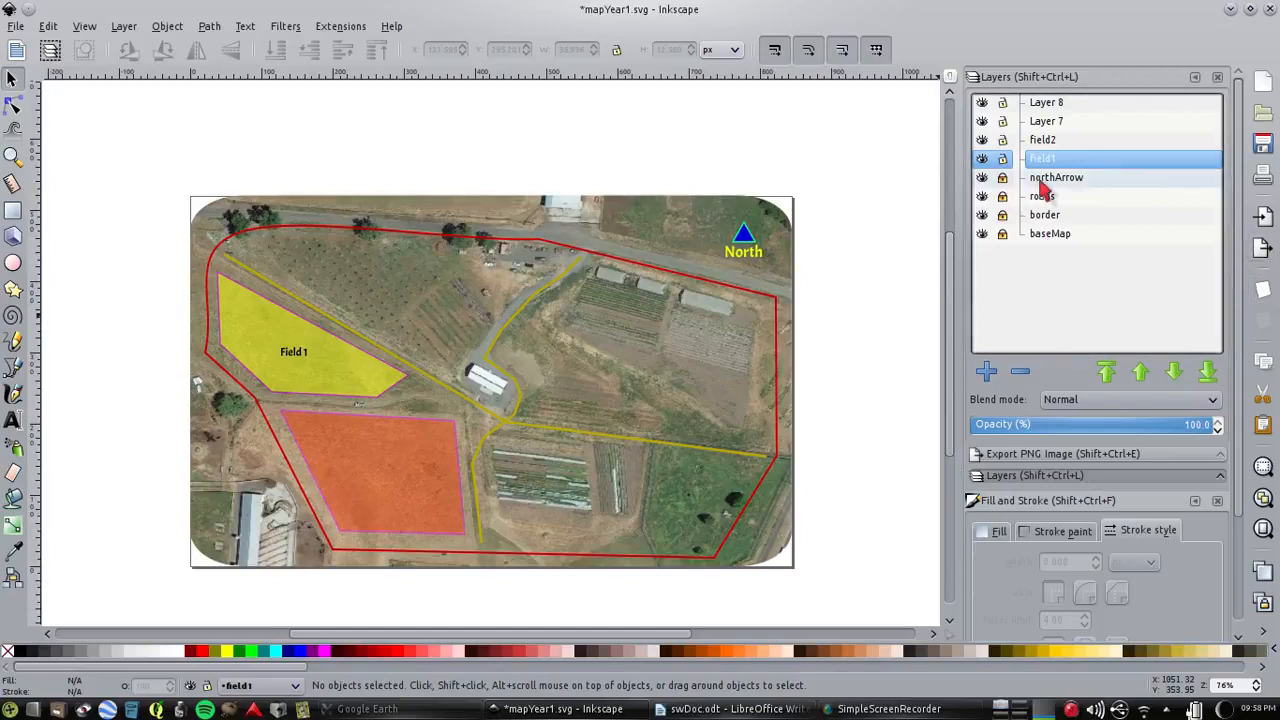
Draw a rectangle about 317 by 99 px on Layer 7 over the plots east of field2 and square off its corners
left_click(1048, 122)
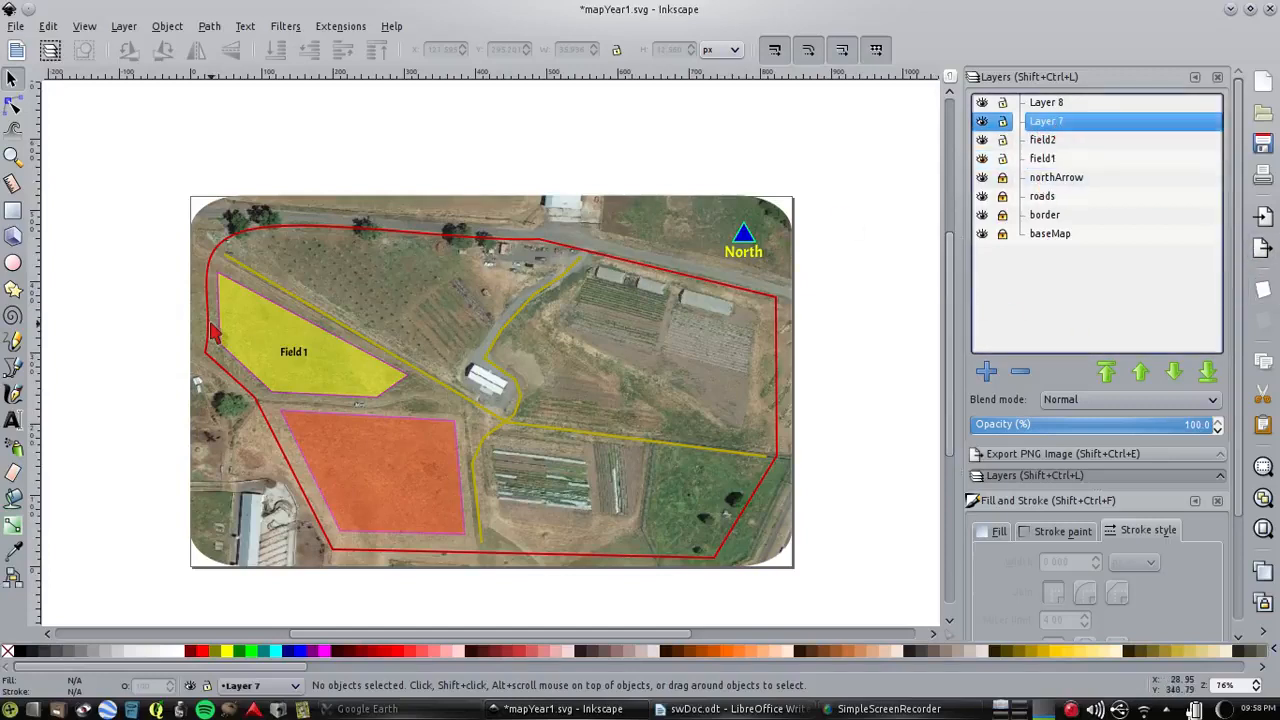
left_click(12, 214)
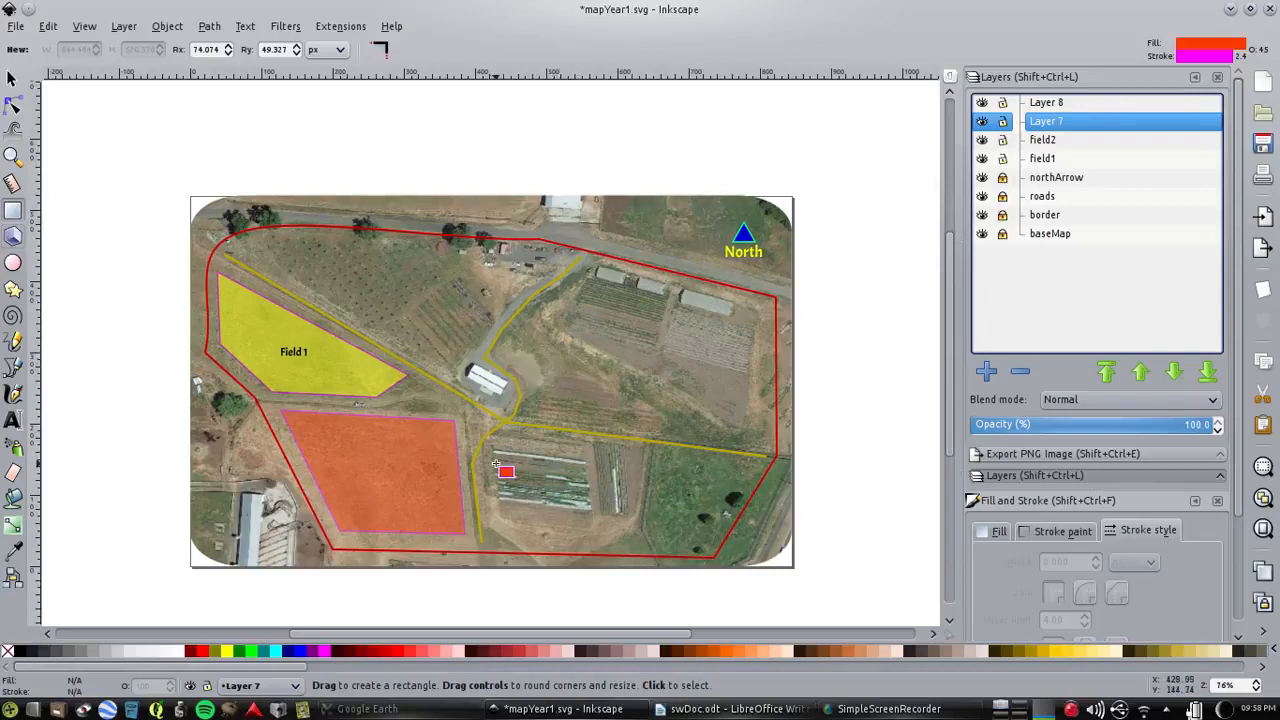
mouse_move(493, 465)
left_mouse_down()
mouse_move(503, 516)
mouse_move(720, 537)
left_mouse_up()
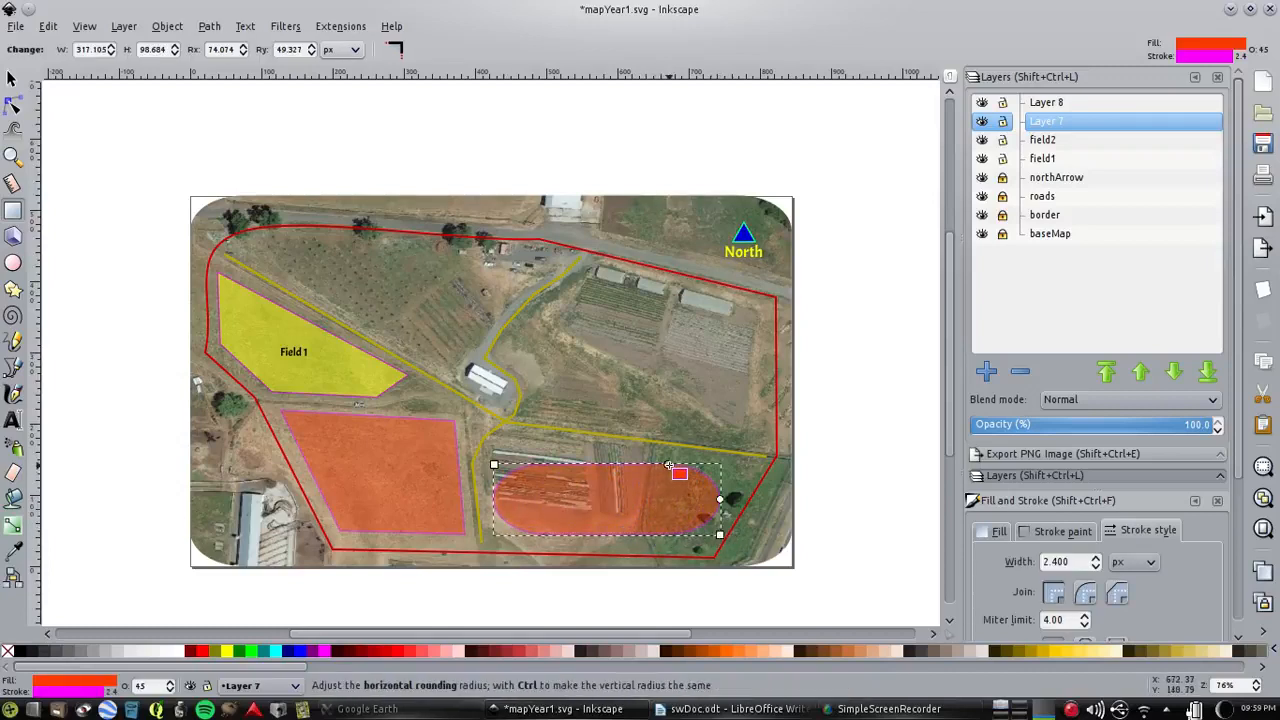
left_click_drag(678, 466, 712, 465)
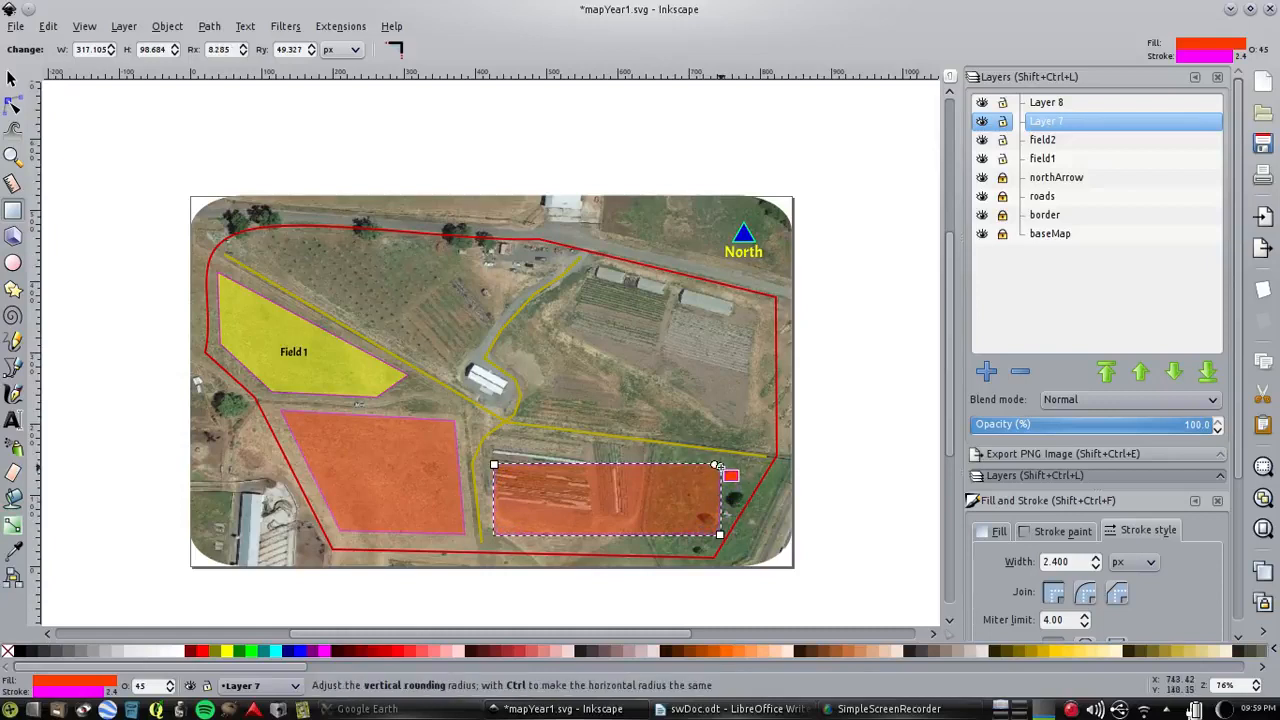
left_click_drag(719, 464, 721, 466)
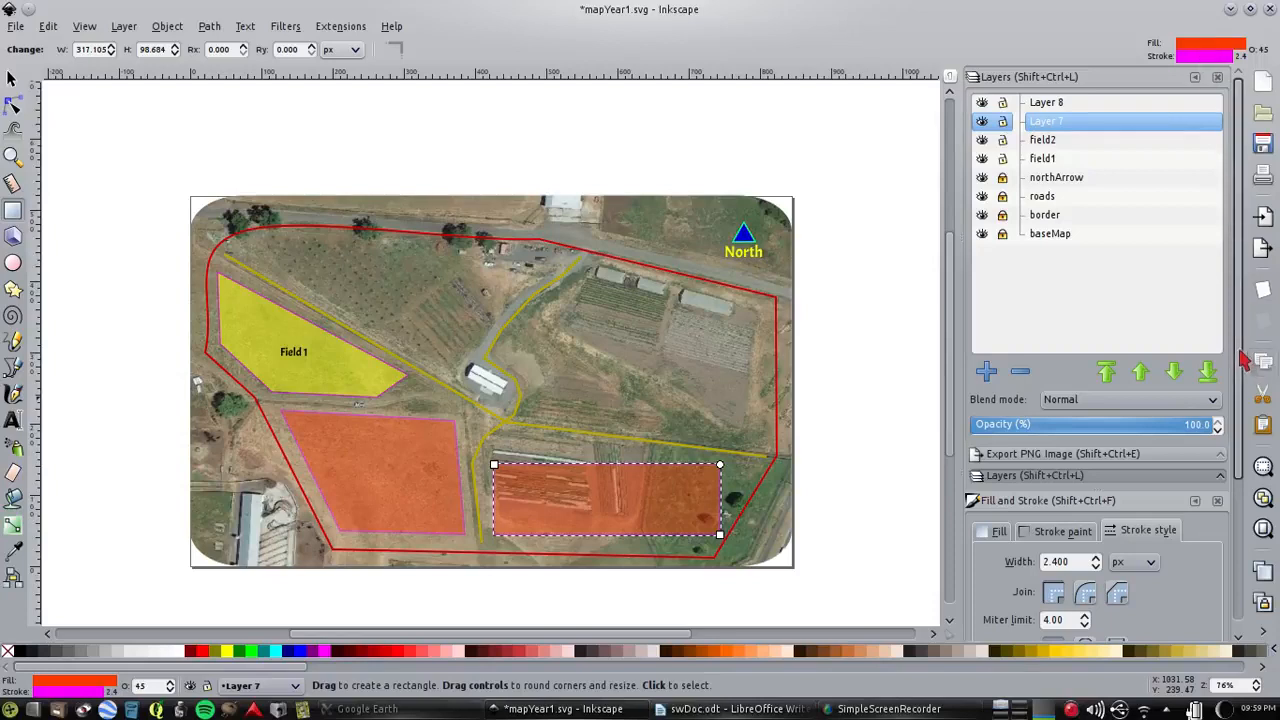
Change the new rectangle's flat fill to green with RGB values 130, 247, 3
left_click_drag(1239, 354, 1244, 539)
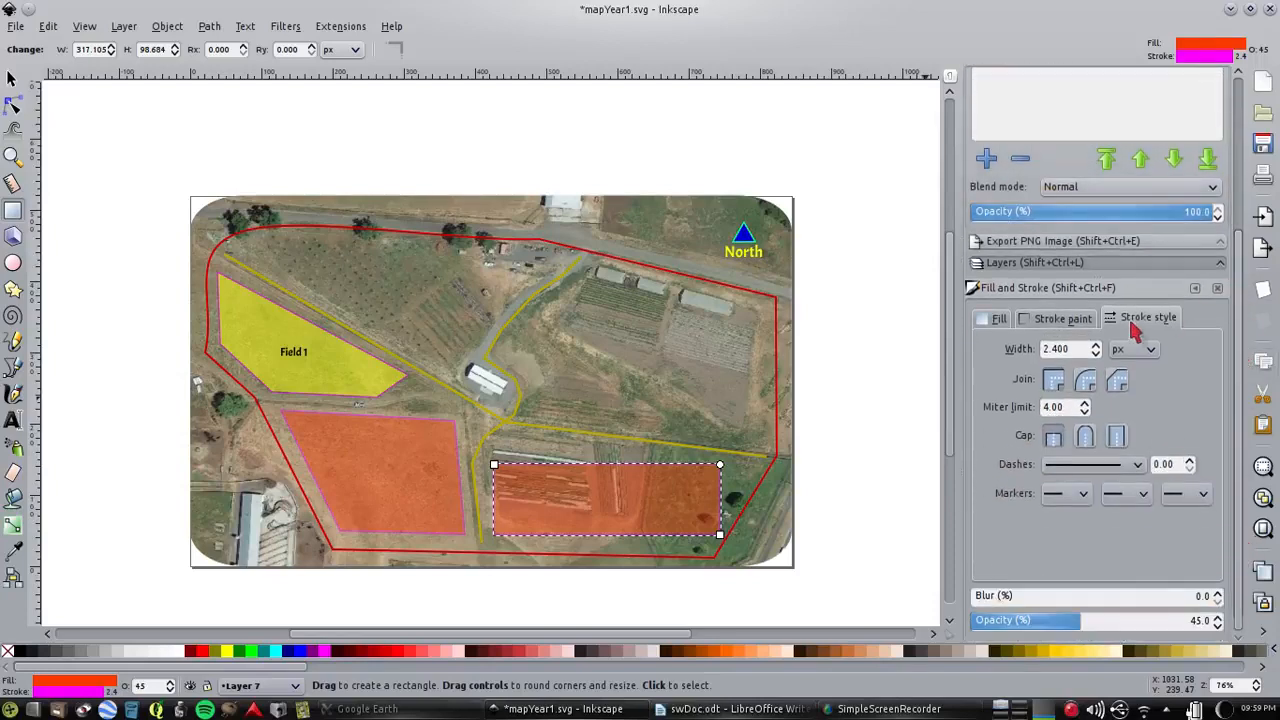
left_click(1001, 319)
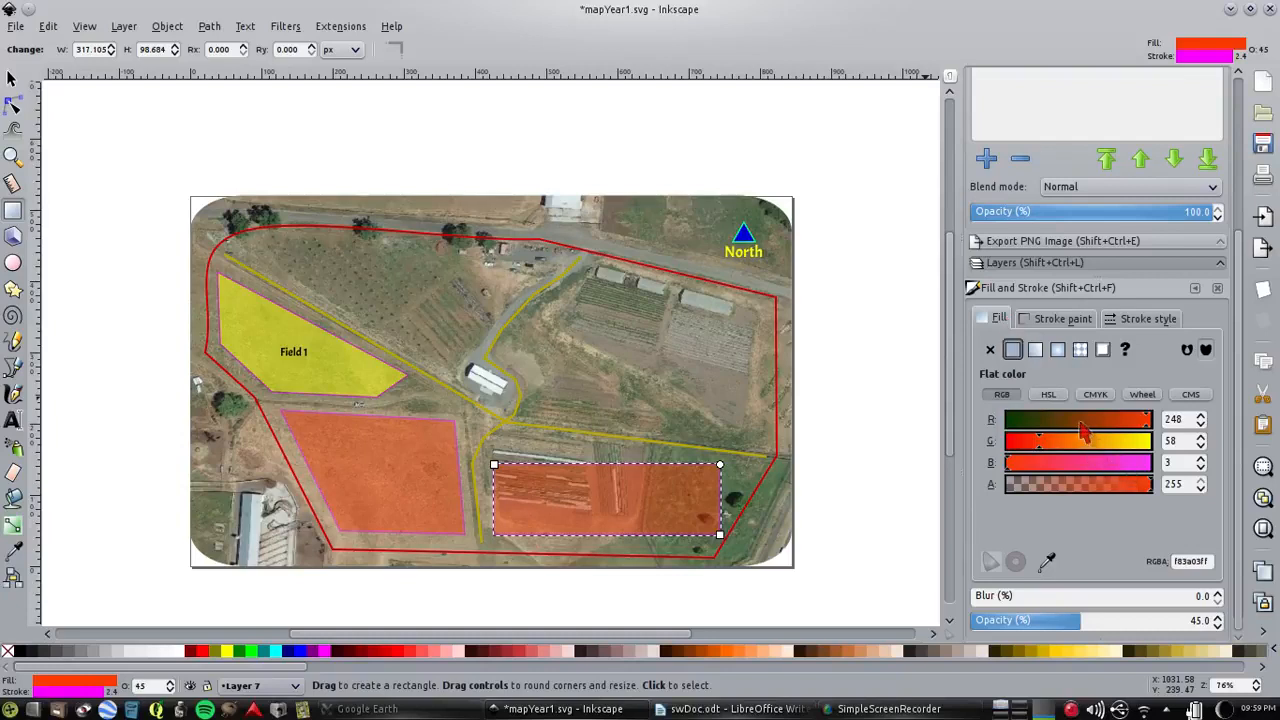
left_click(1080, 423)
left_click(1147, 443)
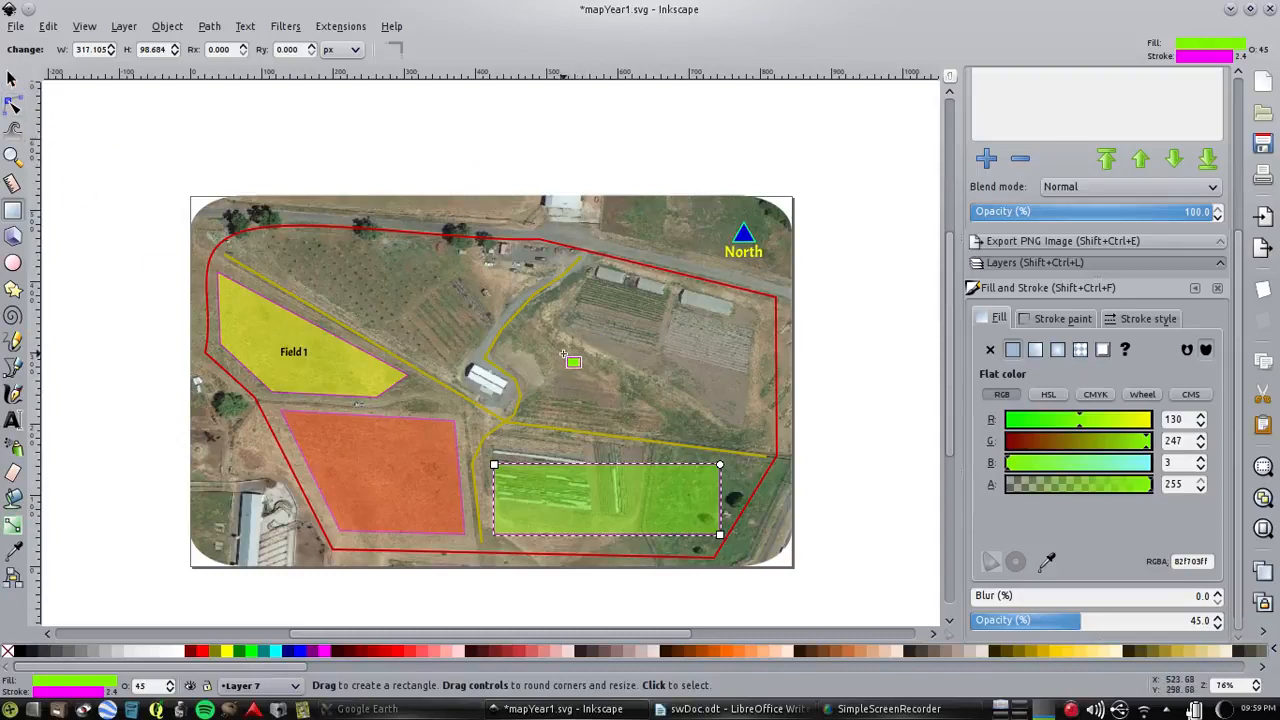
Rename Layer 7 as field3
left_click_drag(1239, 238, 1243, 42)
double_click(1050, 121)
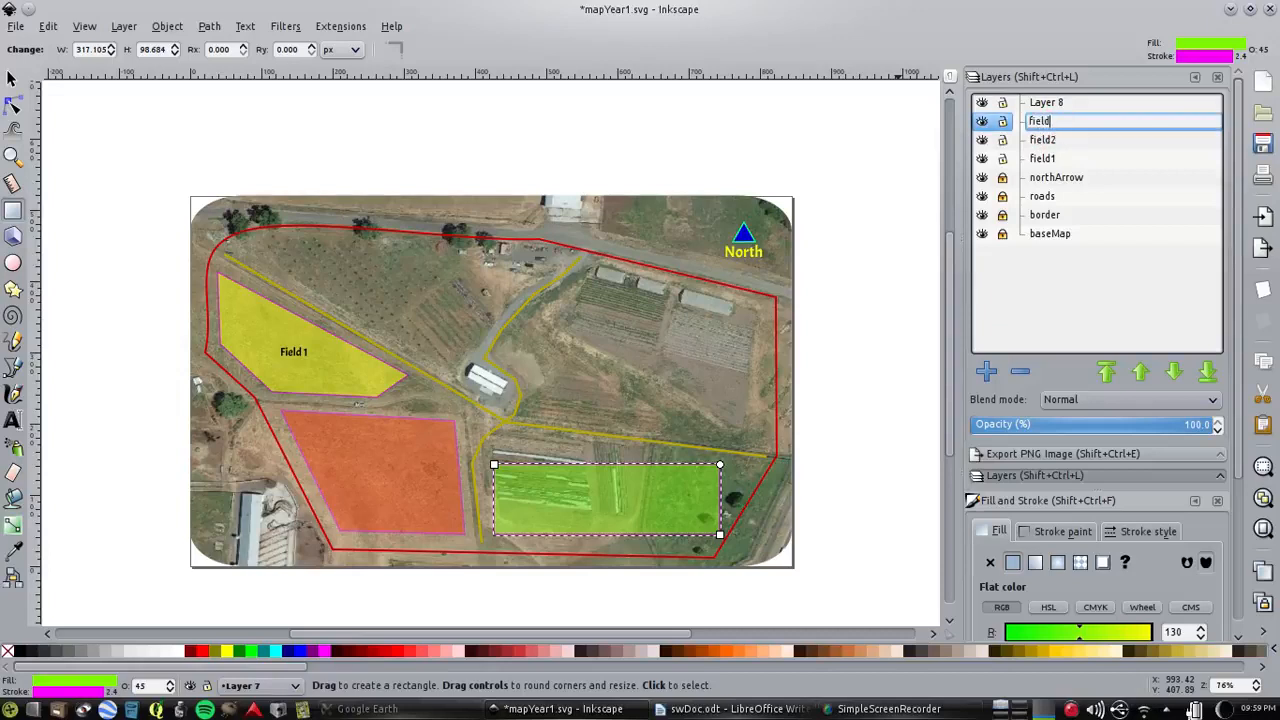
key("Return")
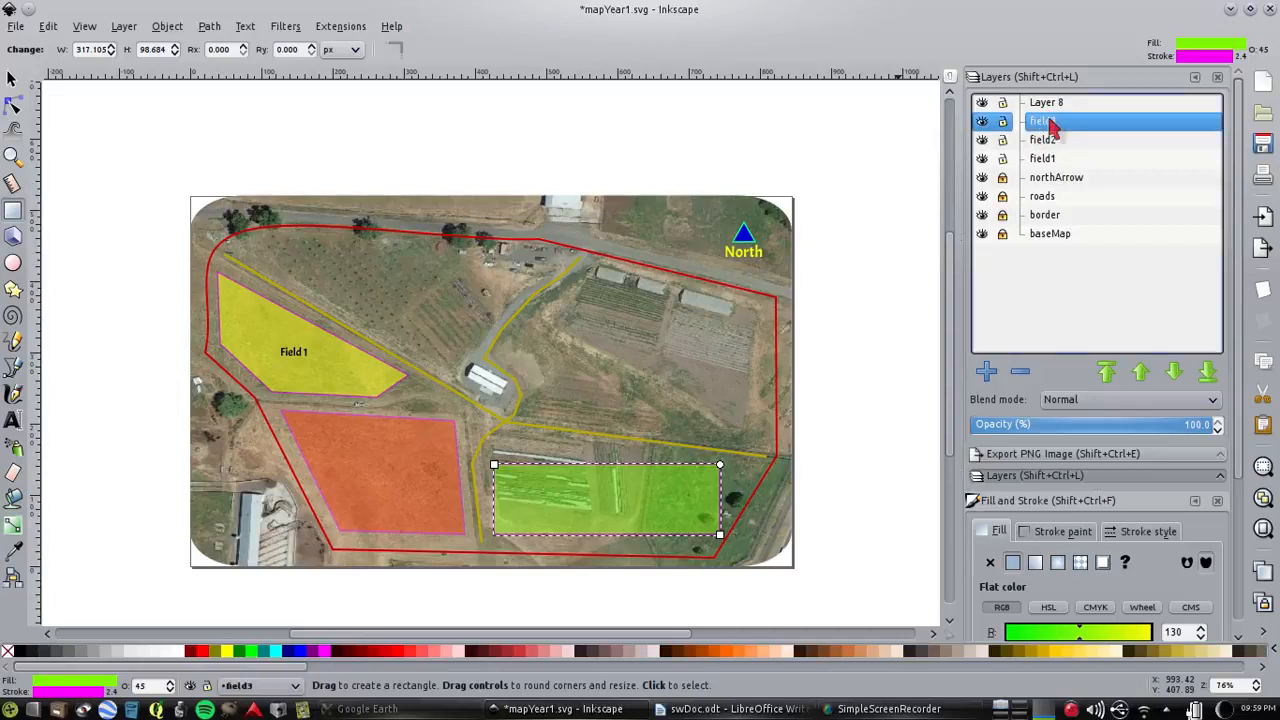
Draw a rectangle about 243 by 100 px on Layer 8 over the northeast plots and fill it purple with RGB 130, 26, 181
left_click(1050, 104)
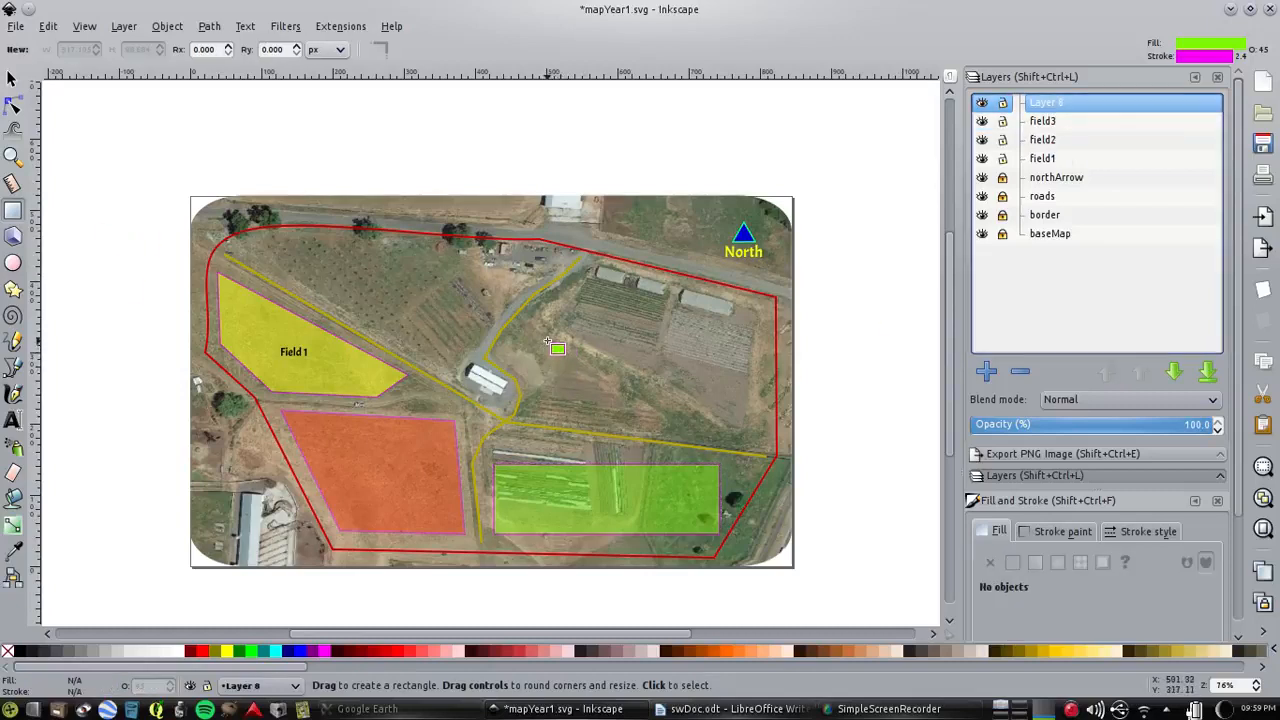
mouse_move(548, 343)
left_mouse_down()
mouse_move(624, 406)
mouse_move(718, 426)
mouse_move(721, 414)
left_mouse_up()
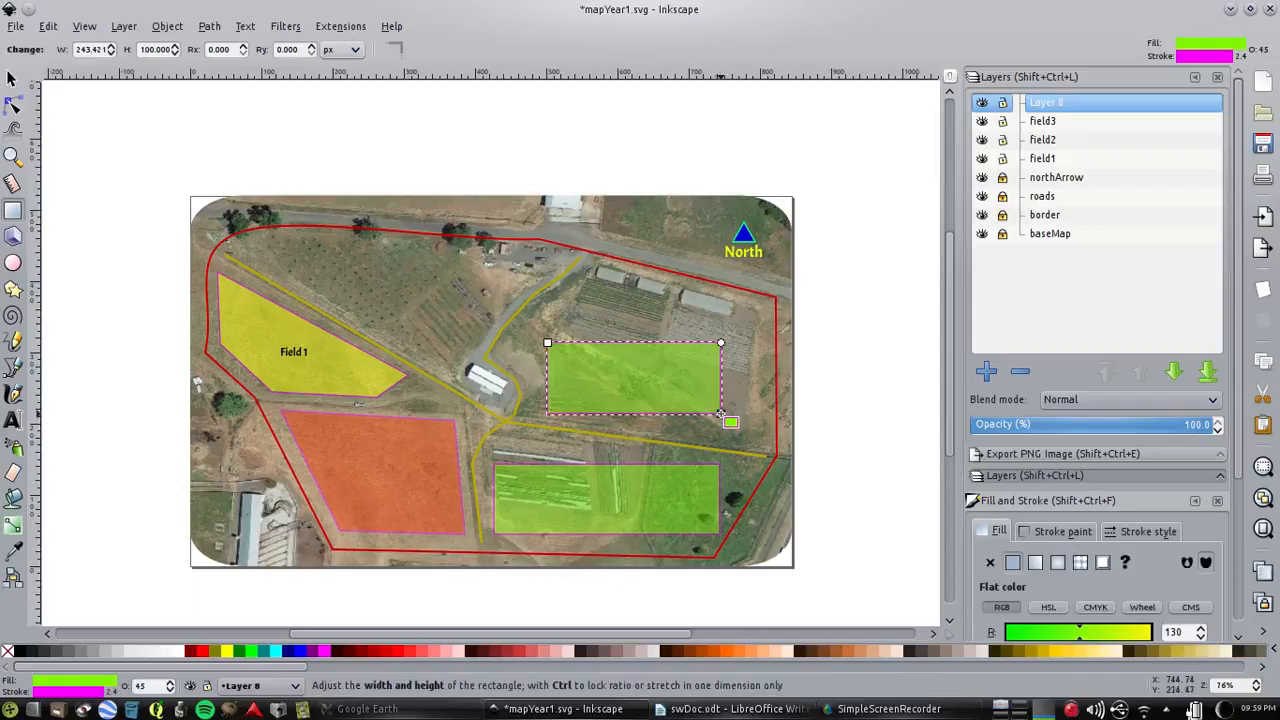
left_click_drag(1240, 422, 1242, 579)
left_click(1020, 441)
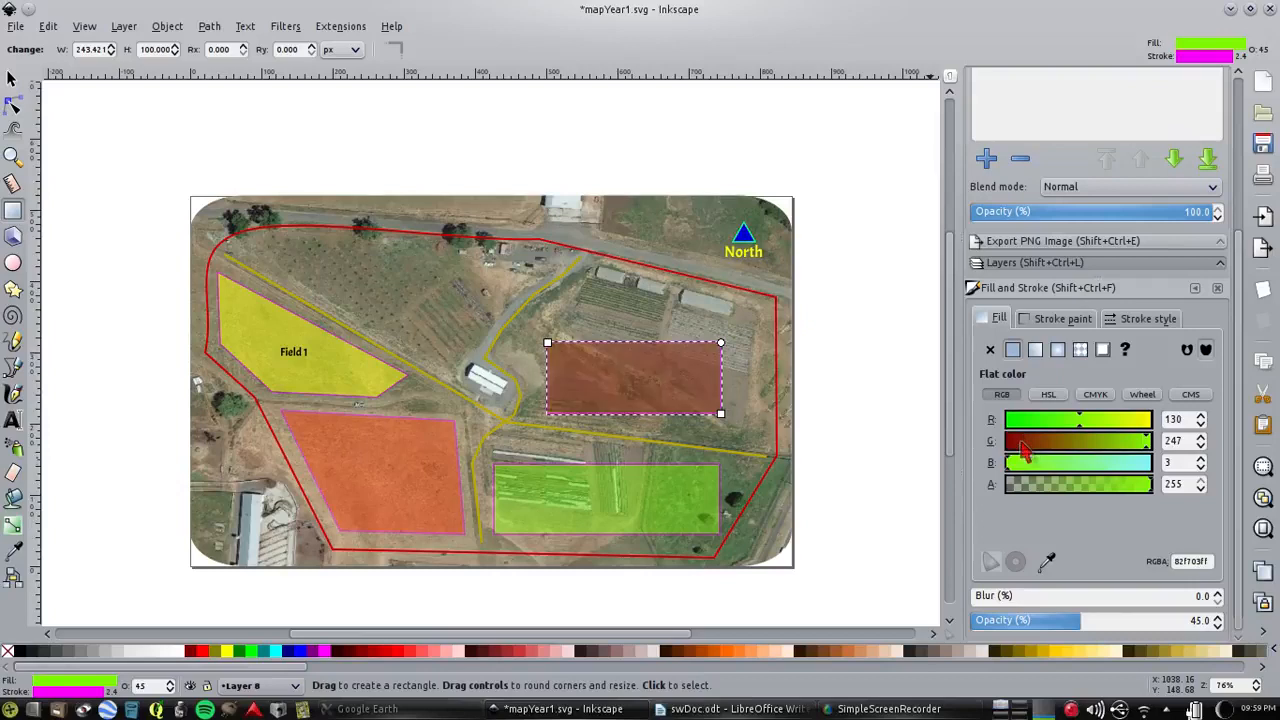
left_click(1110, 464)
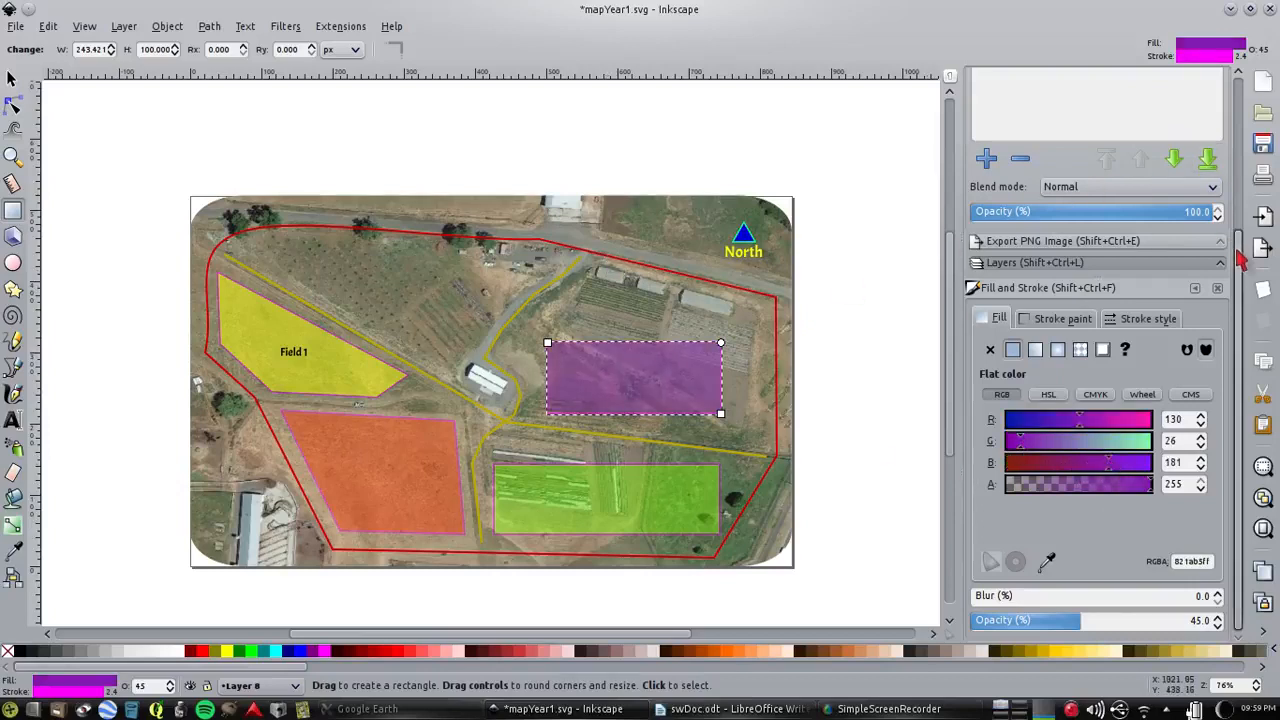
Rename Layer 8 as field4 and save the map document
left_click_drag(1240, 258, 1242, 62)
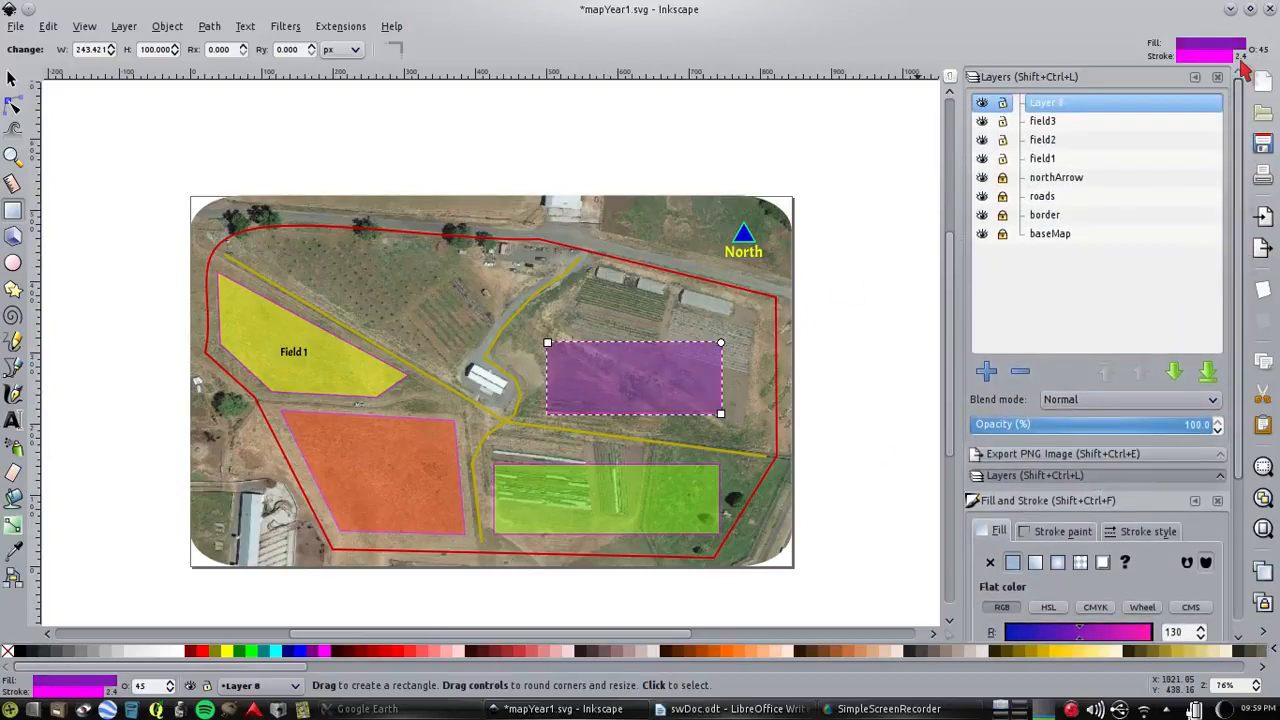
left_click(1056, 103)
type("field4")
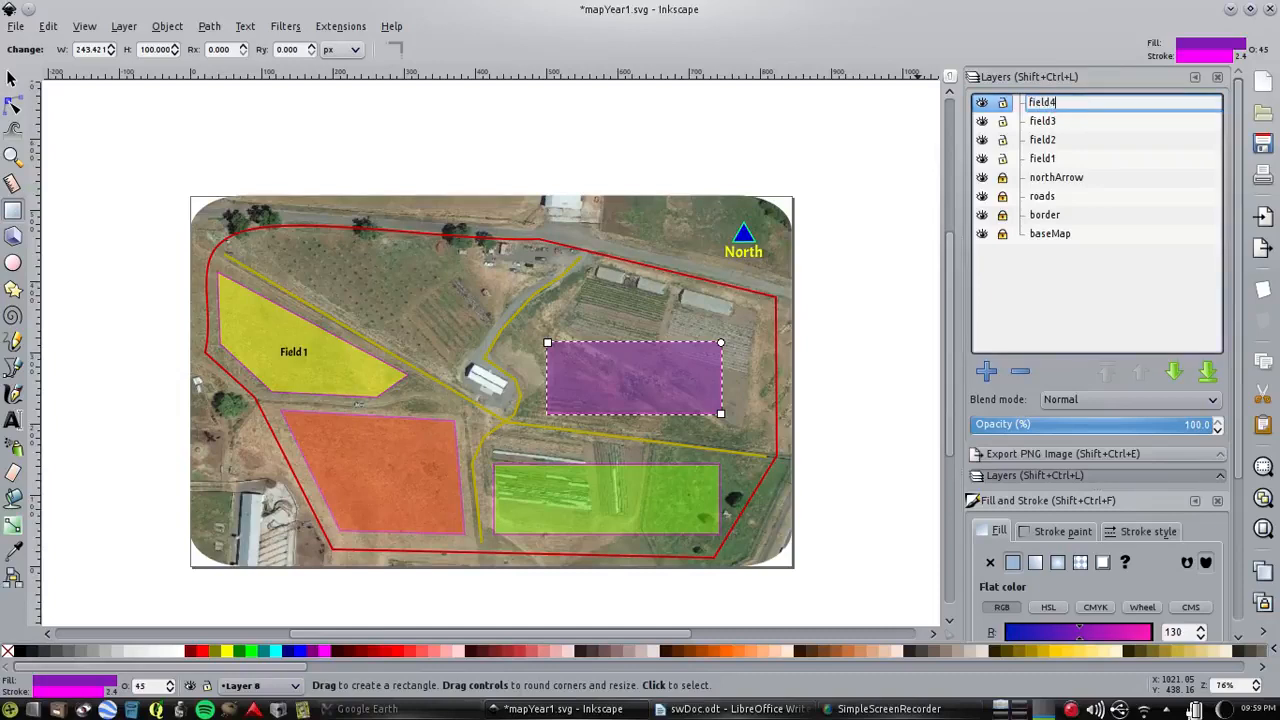
key("Return")
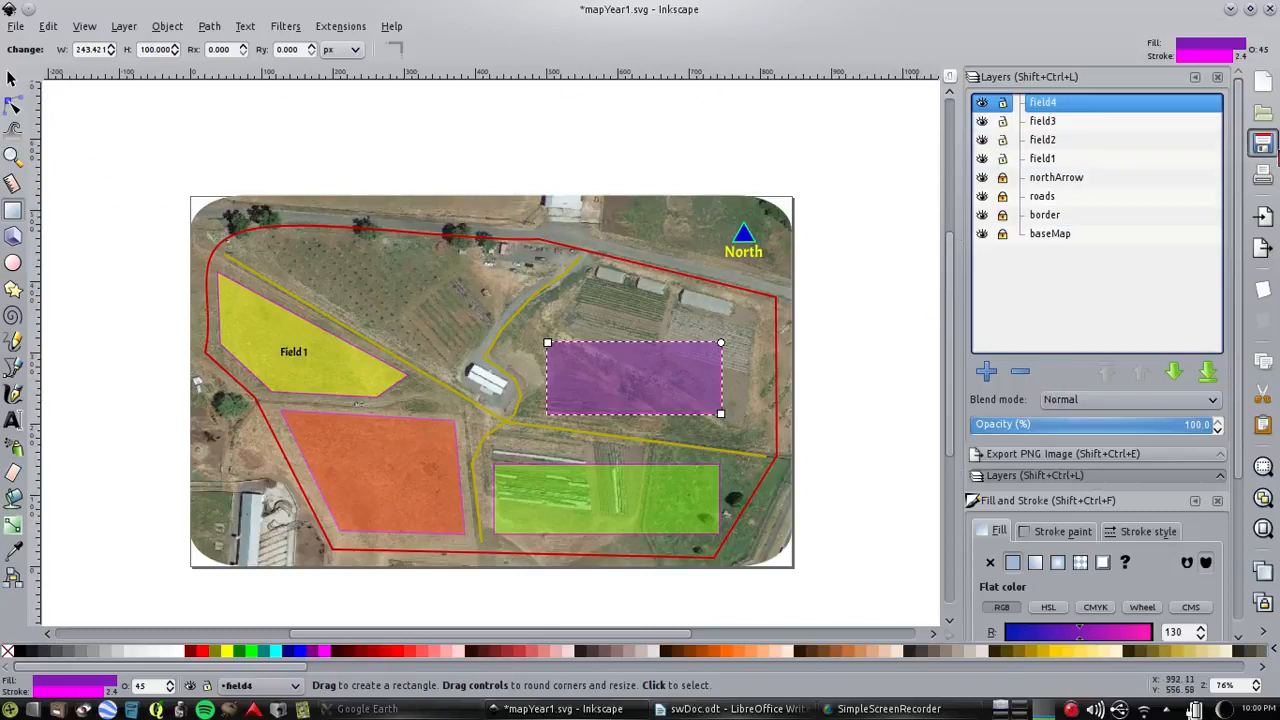
left_click(1262, 143)
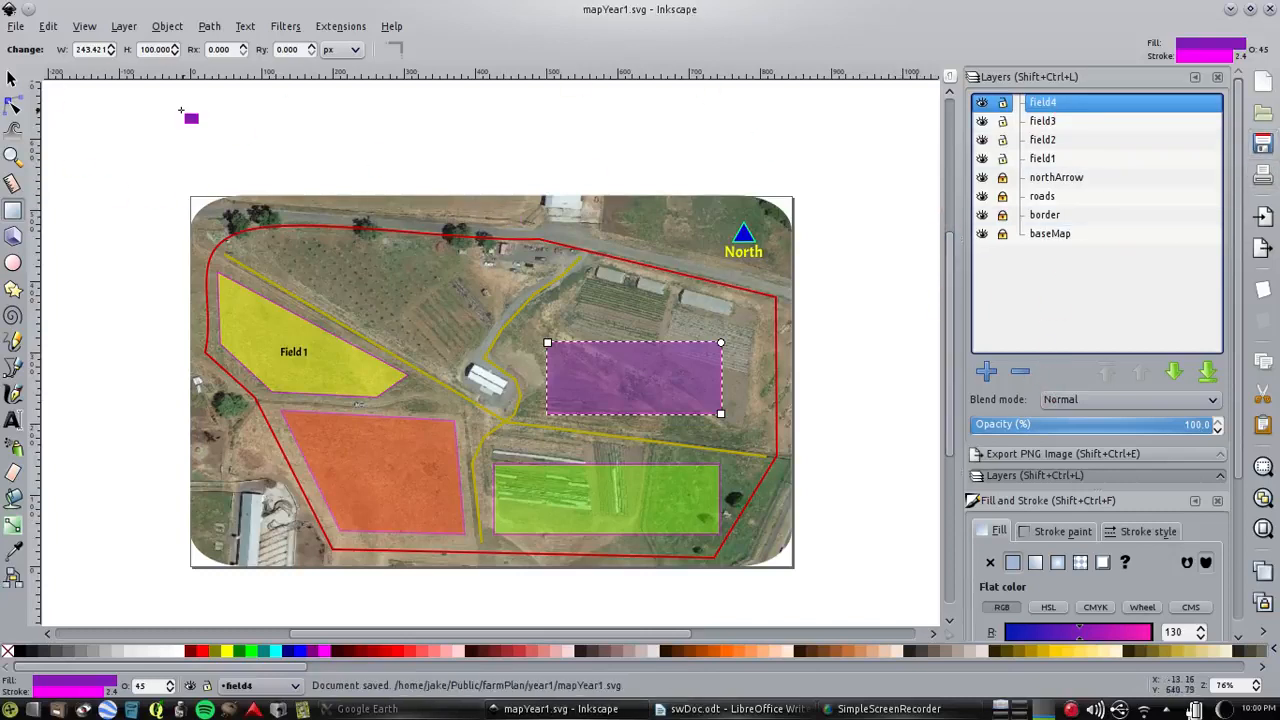
Save the map under the new name mapYear2.svg in the year2 folder of farmPlan, as an Inkscape SVG
left_click(12, 78)
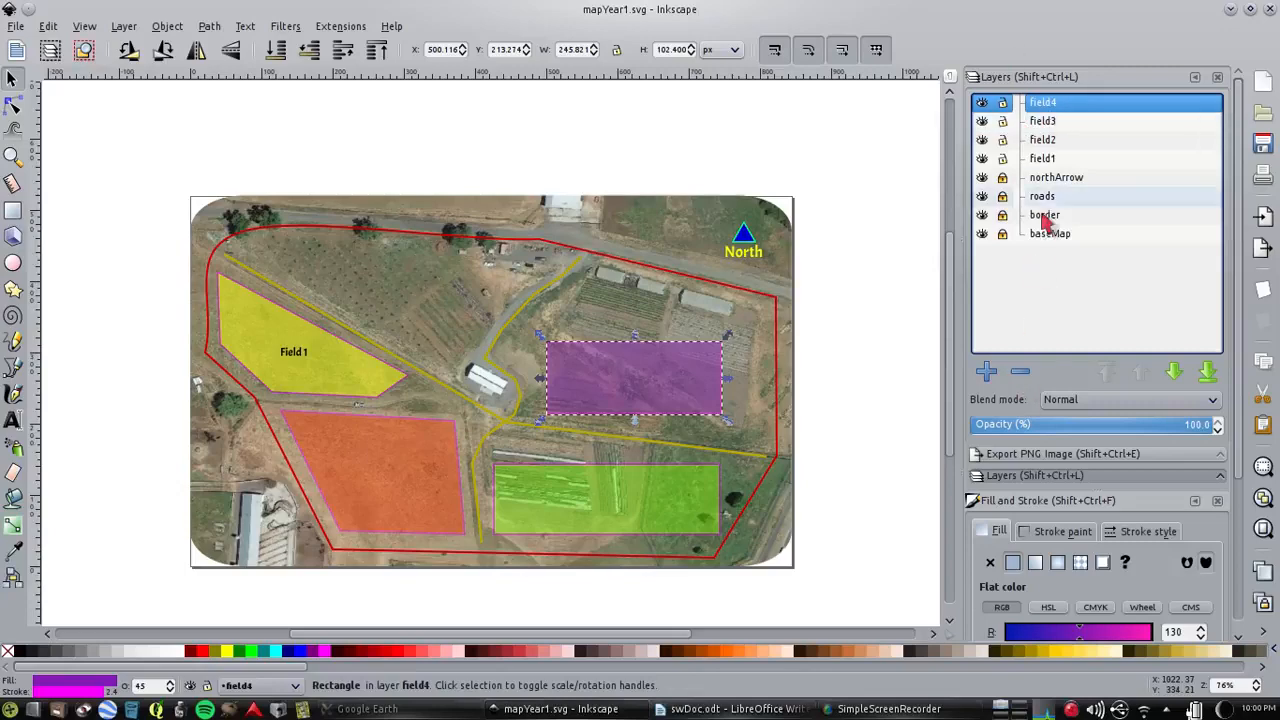
left_click(16, 27)
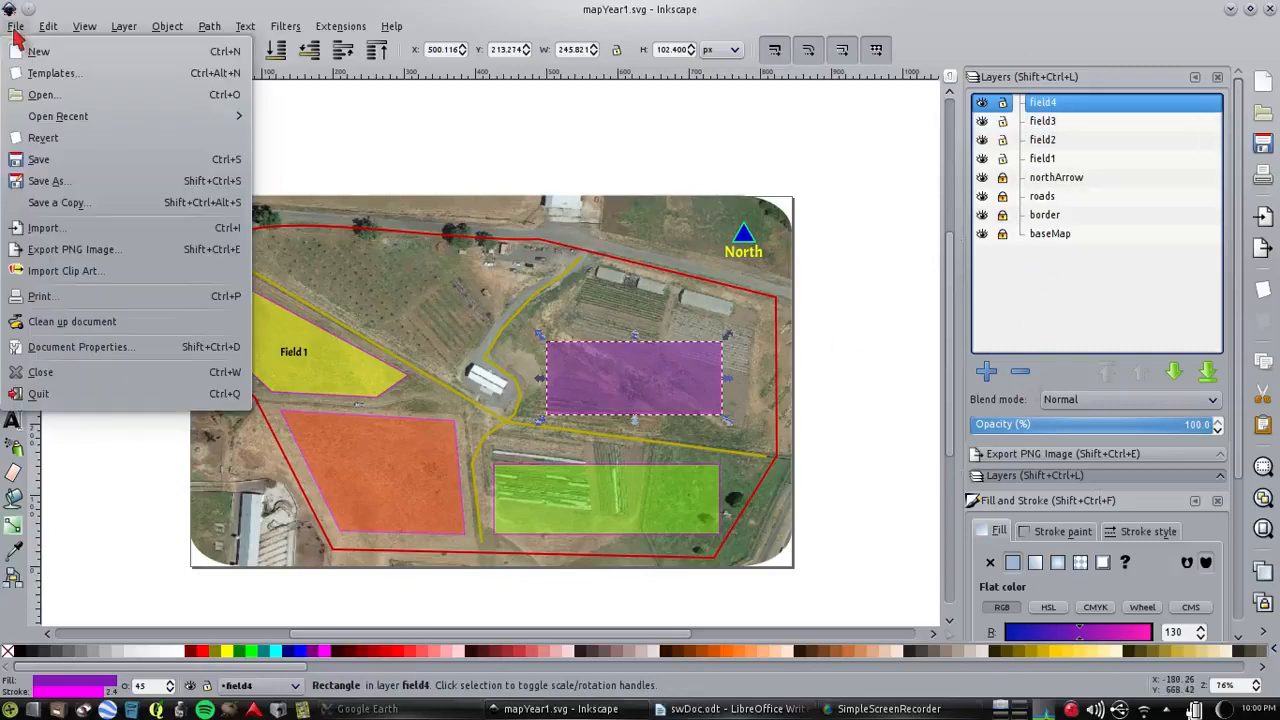
left_click(45, 181)
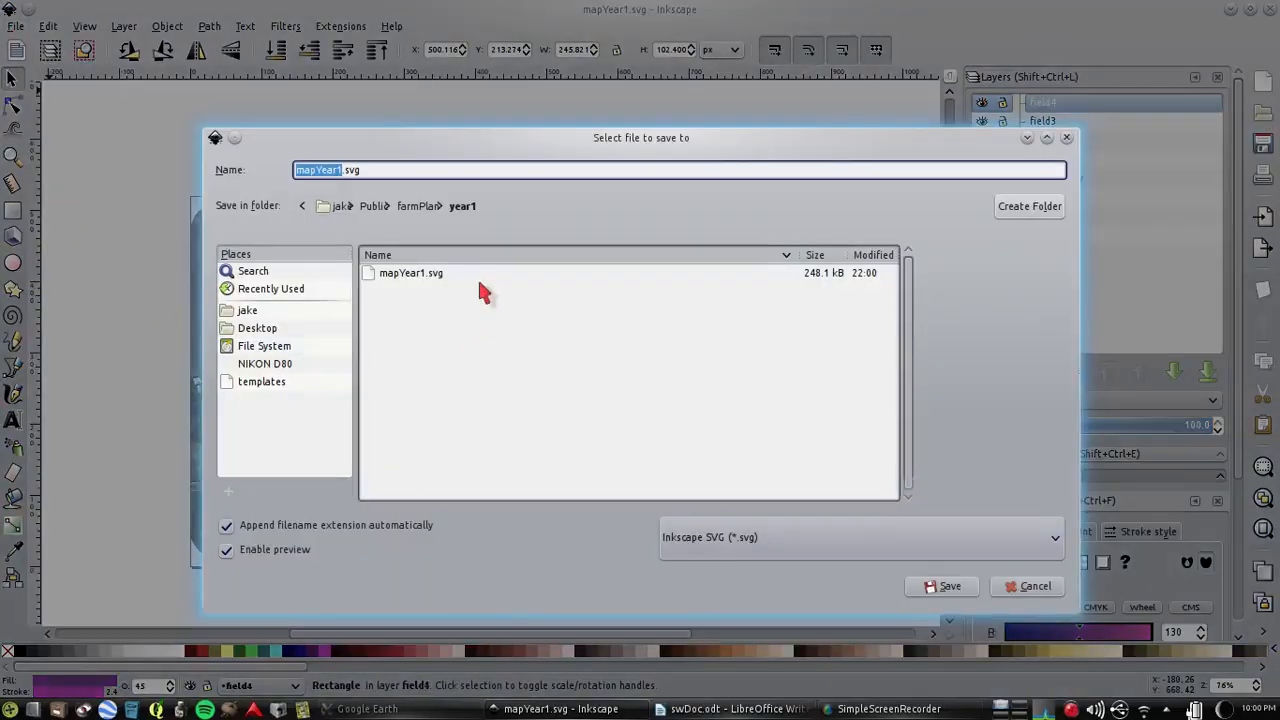
left_click(418, 205)
left_click(393, 312)
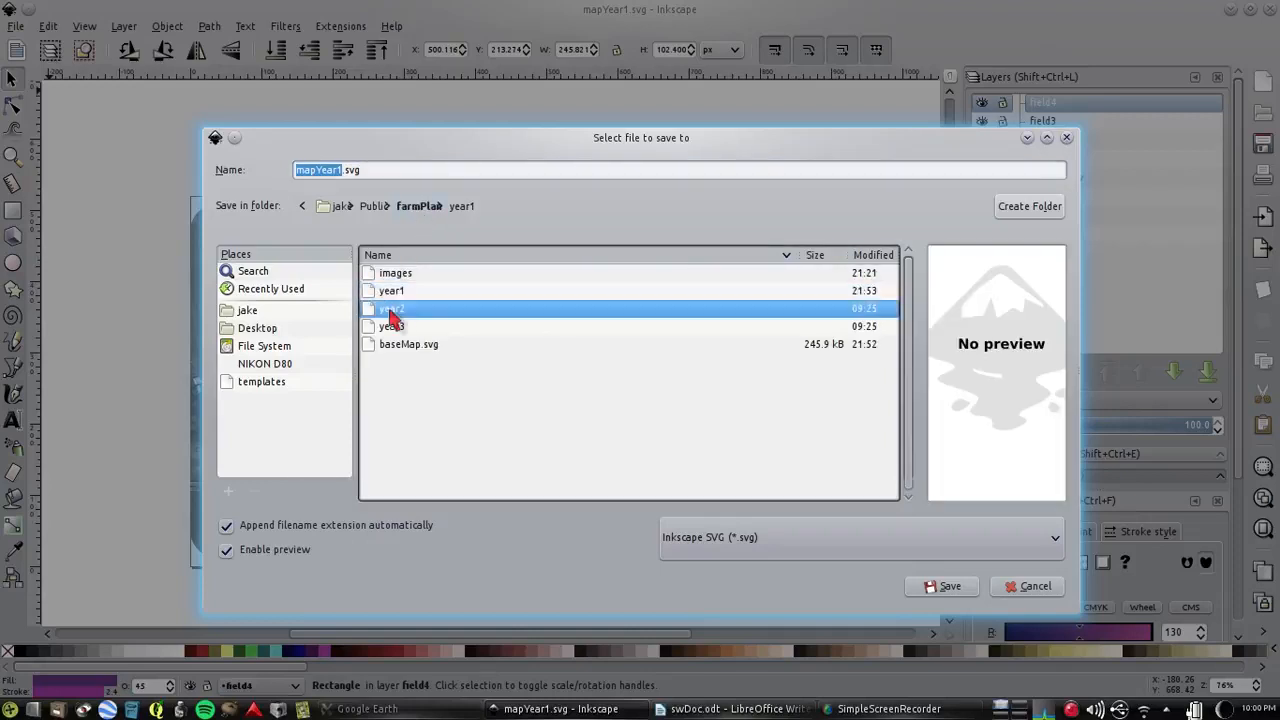
double_click(393, 312)
left_click(341, 170)
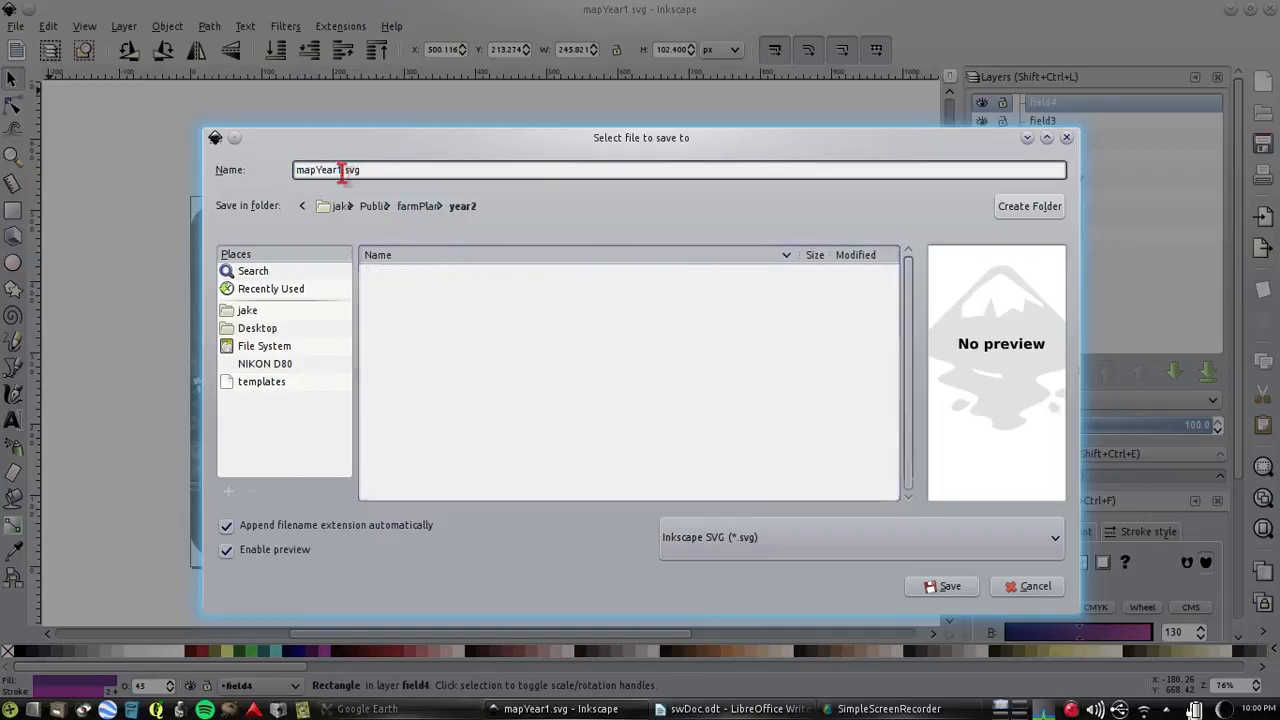
key("BackSpace")
type("2")
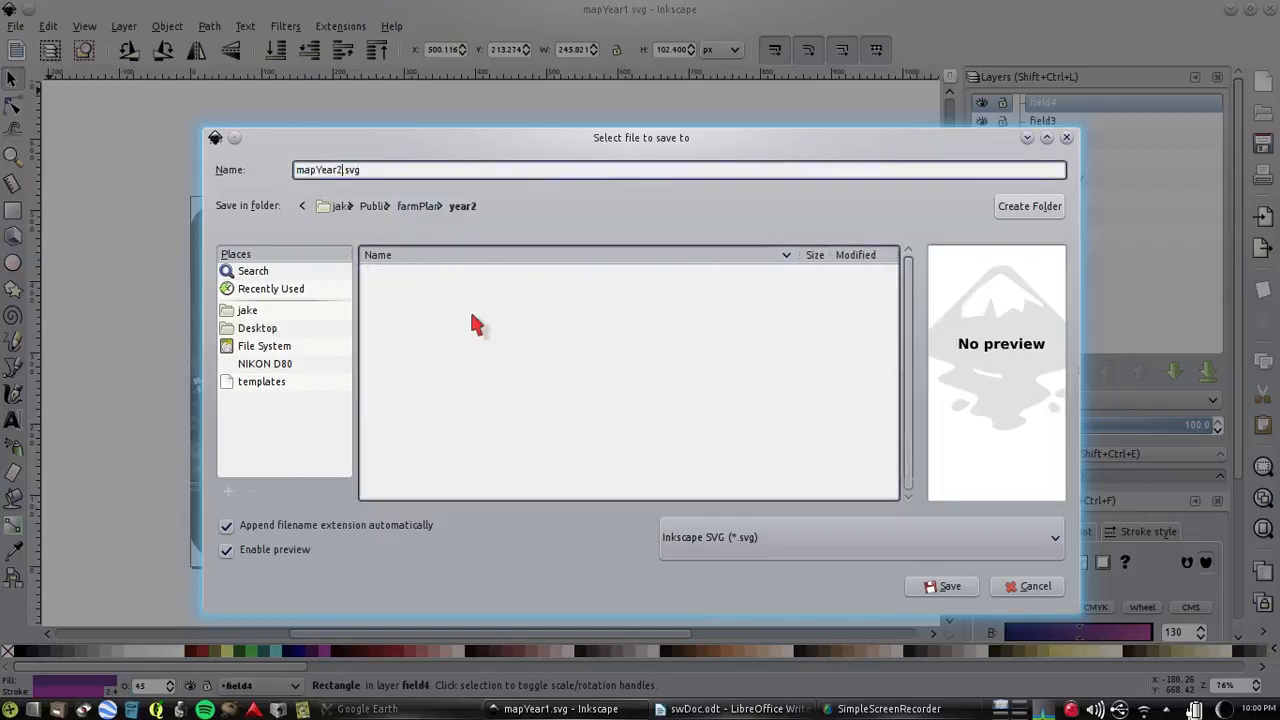
left_click(948, 587)
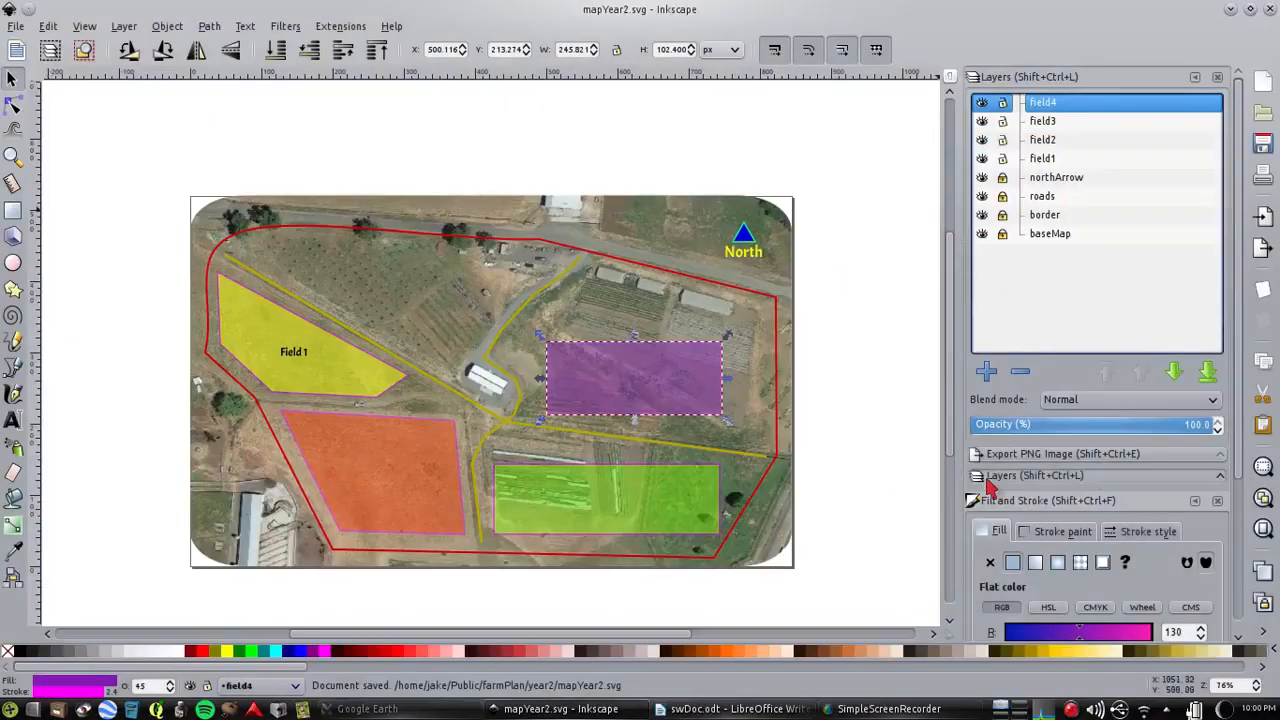
Change the flat fill of the field1 shape to purple with RGB 130, 26, 181 and save the document
scroll(1240, 260, "down", 5)
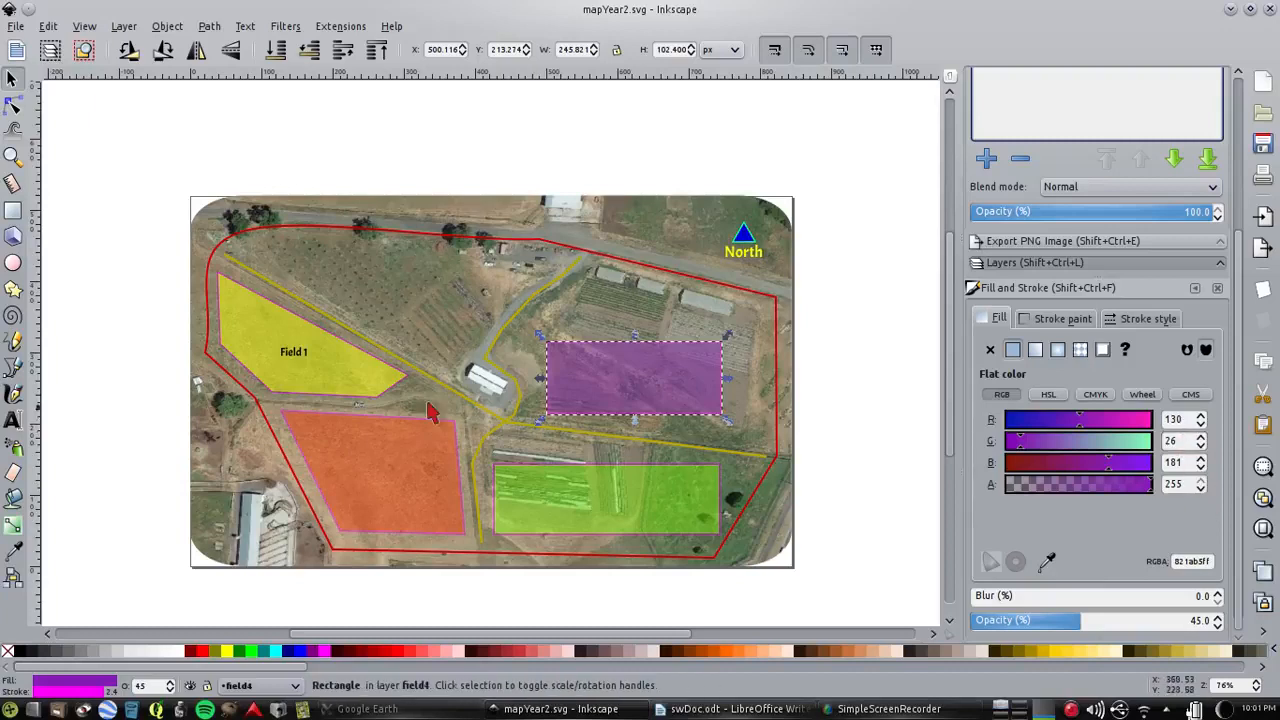
left_click(351, 373)
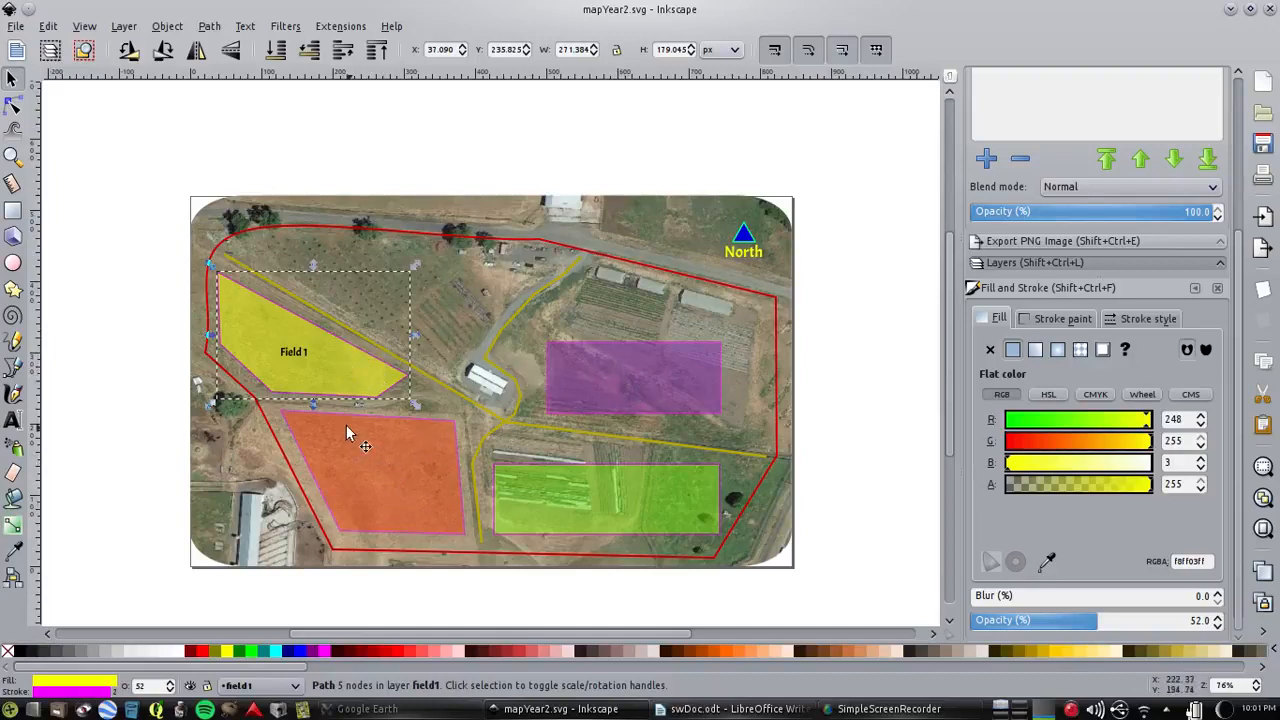
left_click(394, 489)
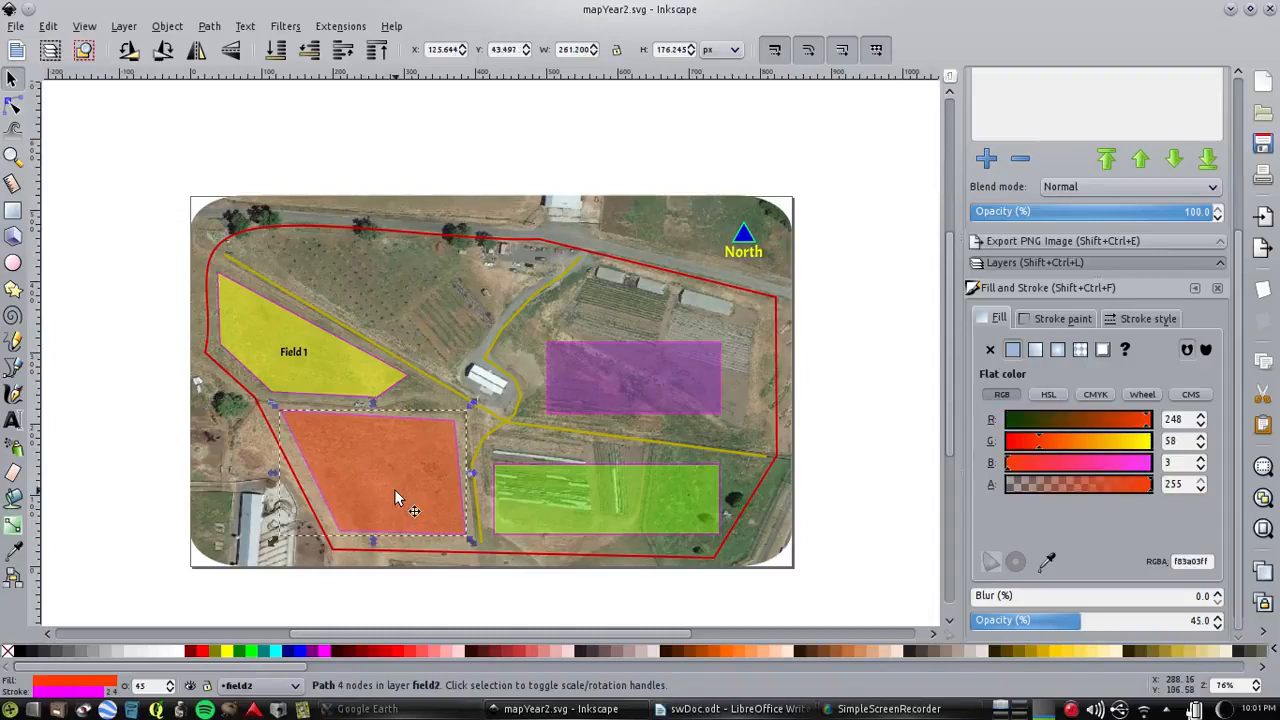
left_click(637, 379)
left_click(277, 362)
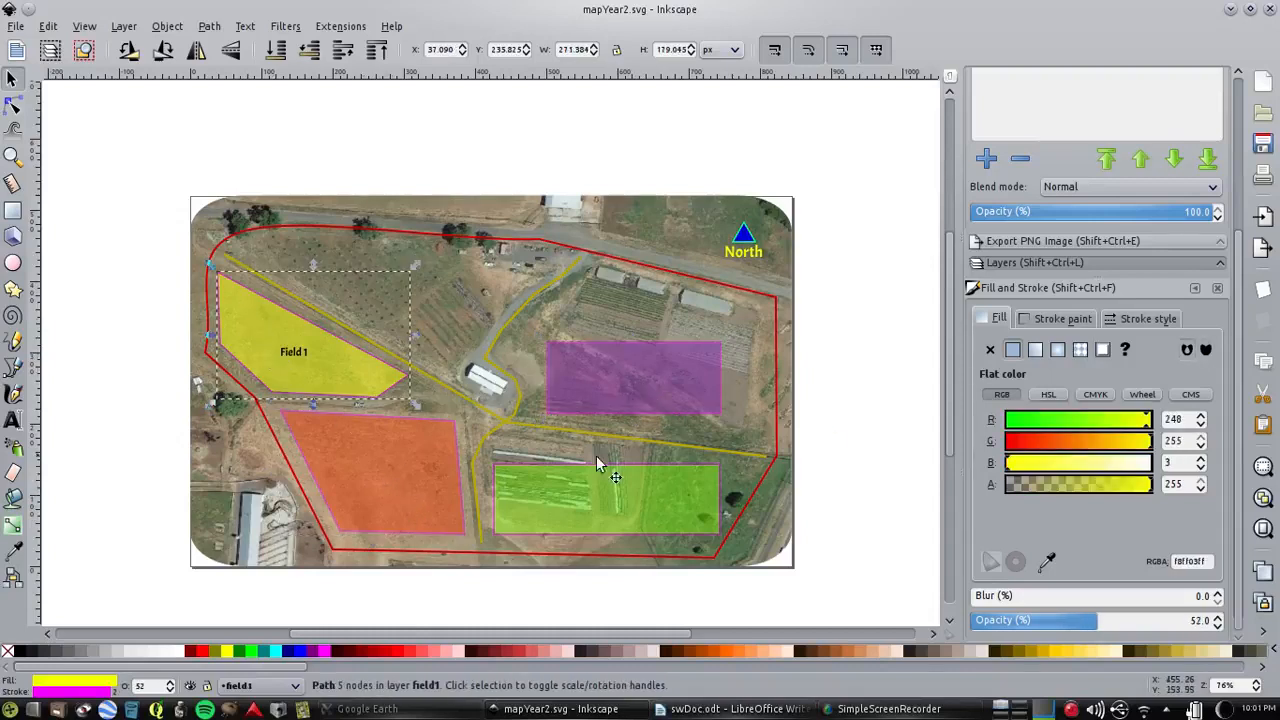
double_click(1175, 419)
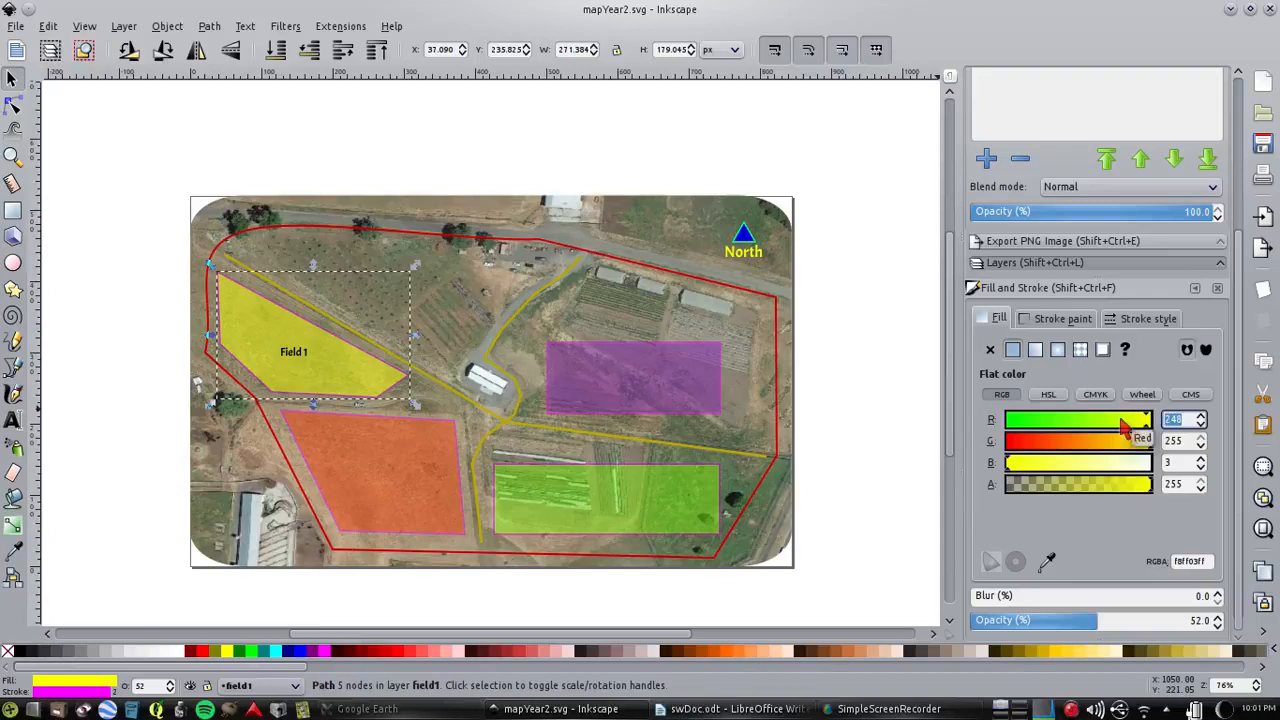
type("130")
key("Tab")
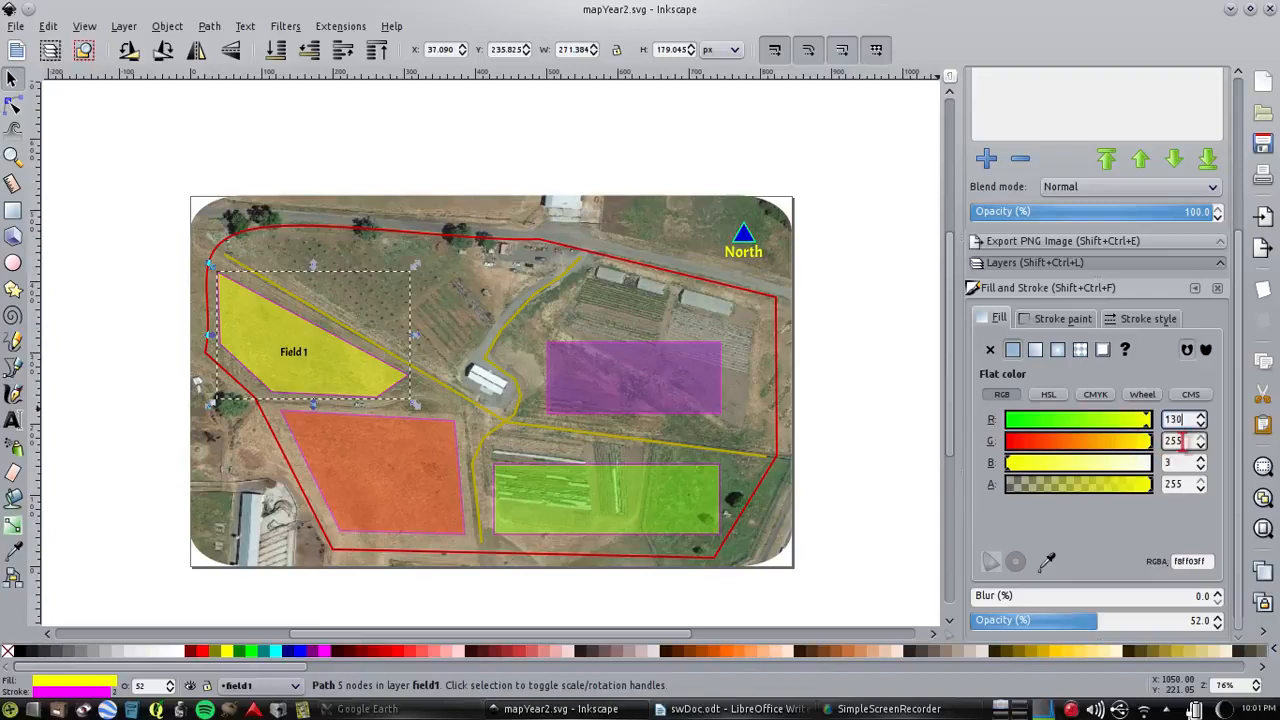
type("26")
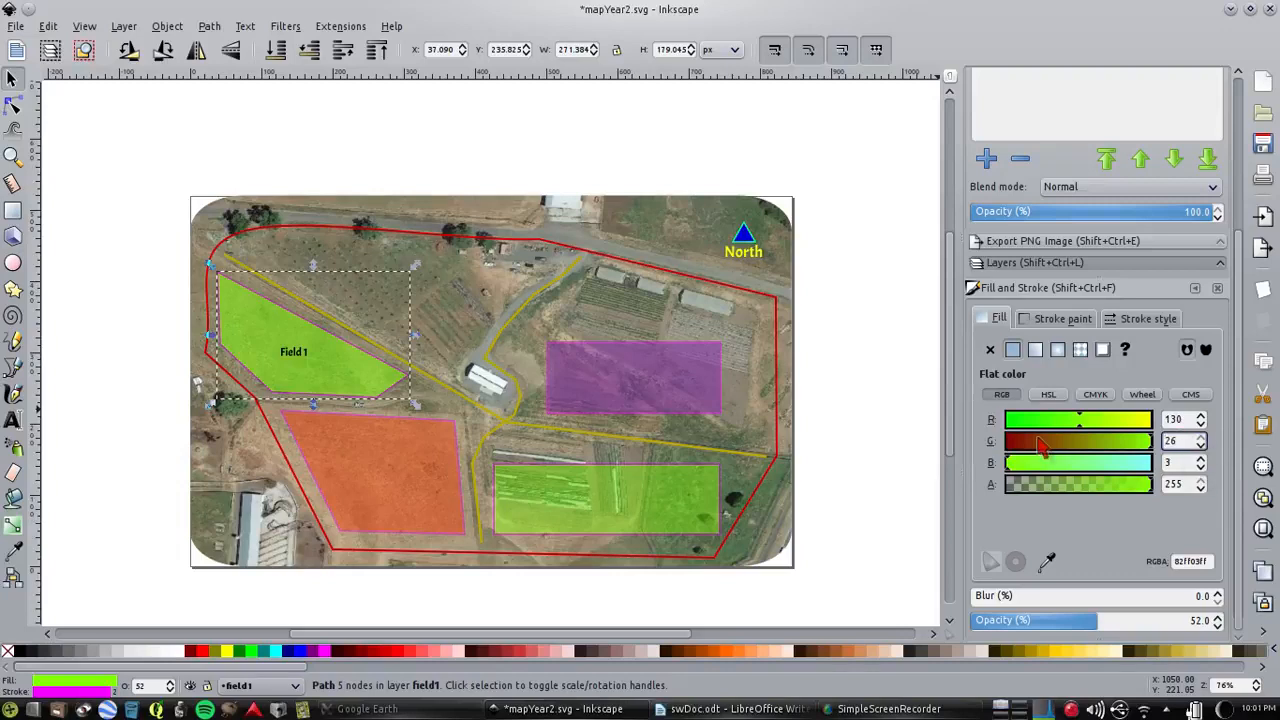
key("Tab")
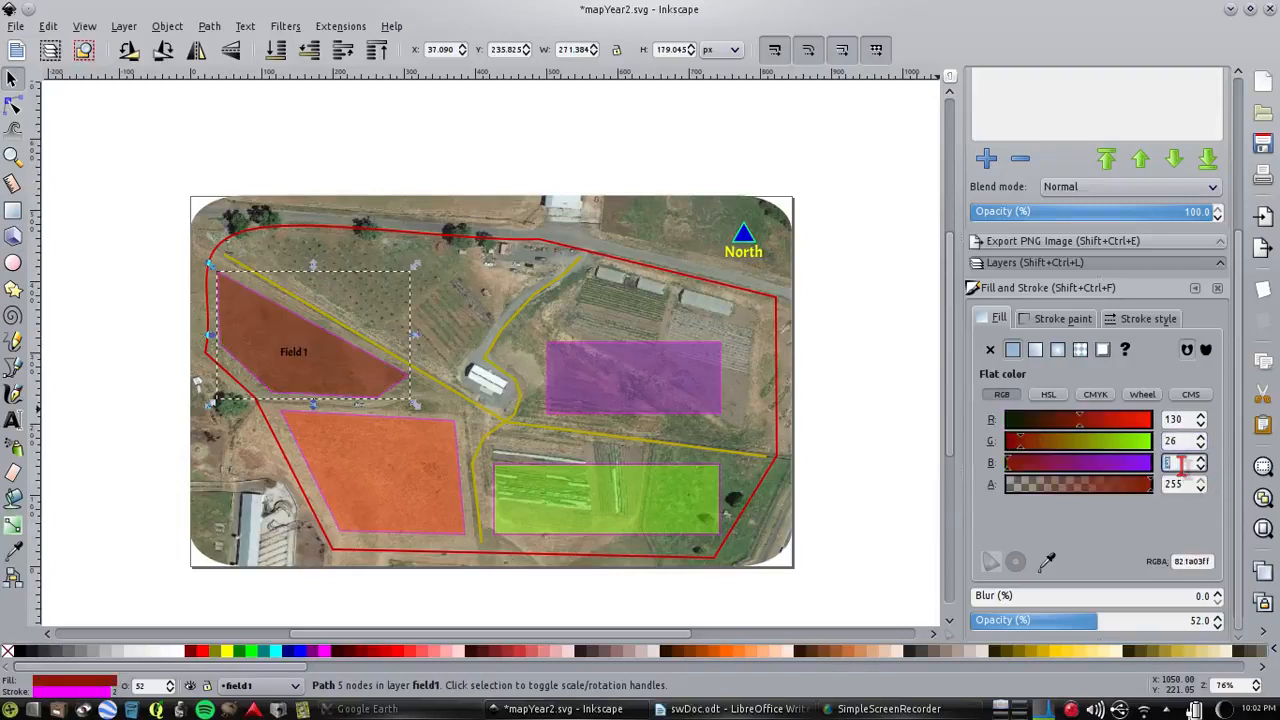
type("181")
key("Return")
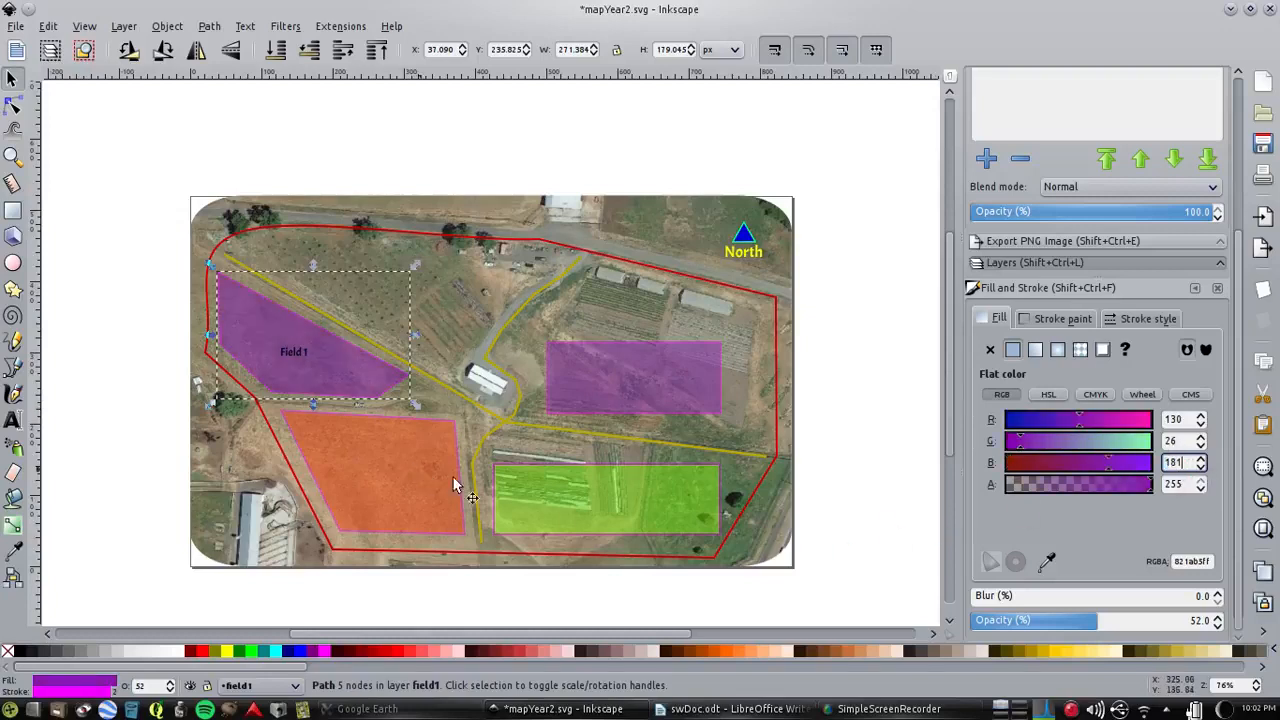
left_click(1262, 145)
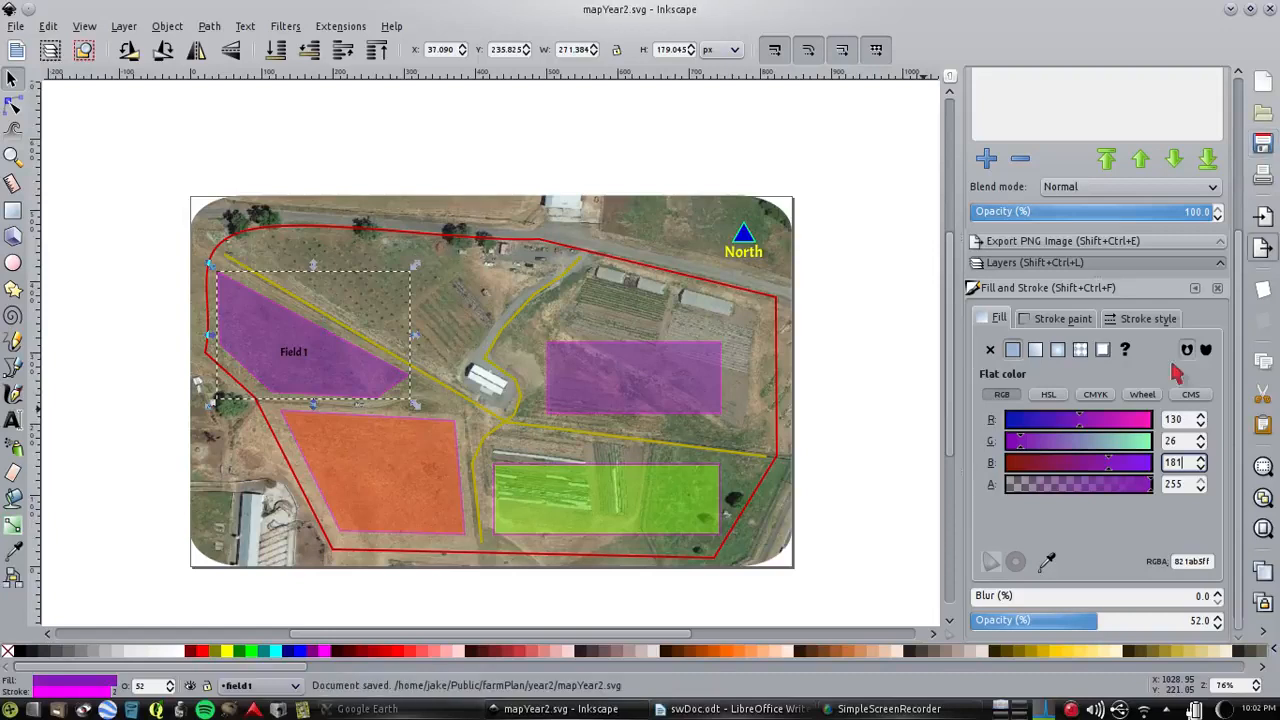
Change the flat fill of the field2 shape to yellow with RGB 248, 255, 3
left_click(396, 458)
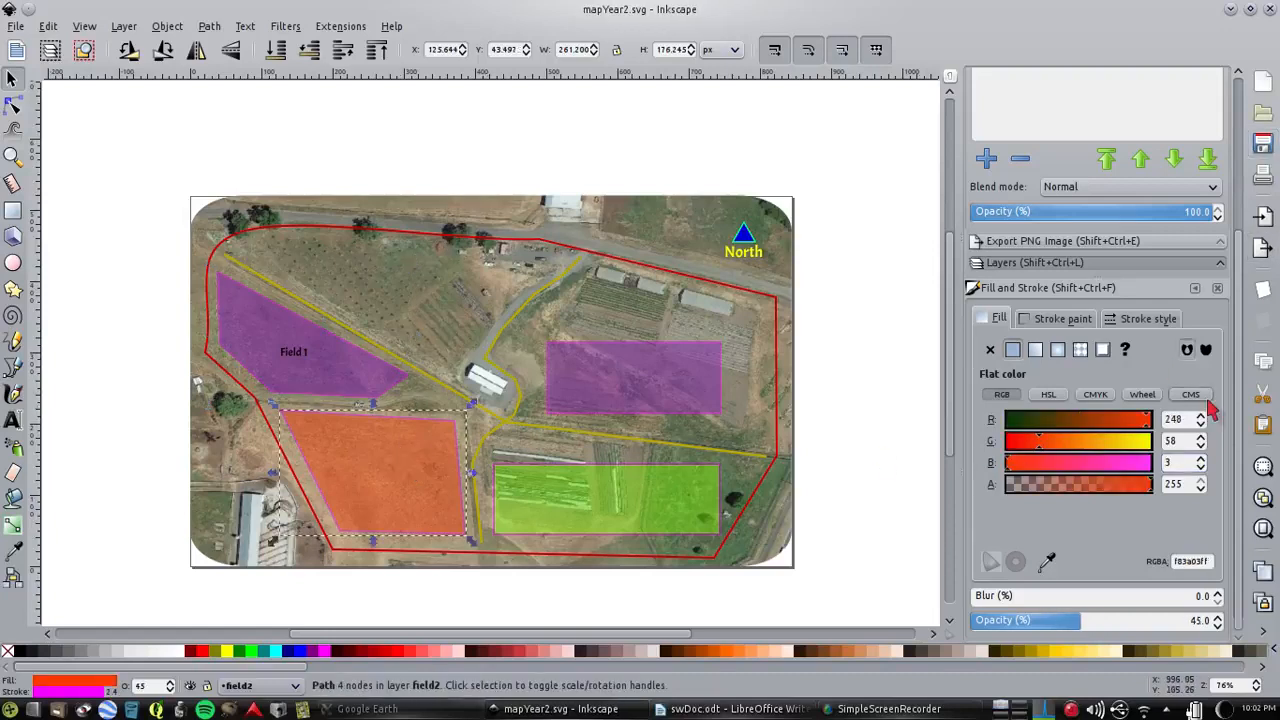
double_click(1175, 419)
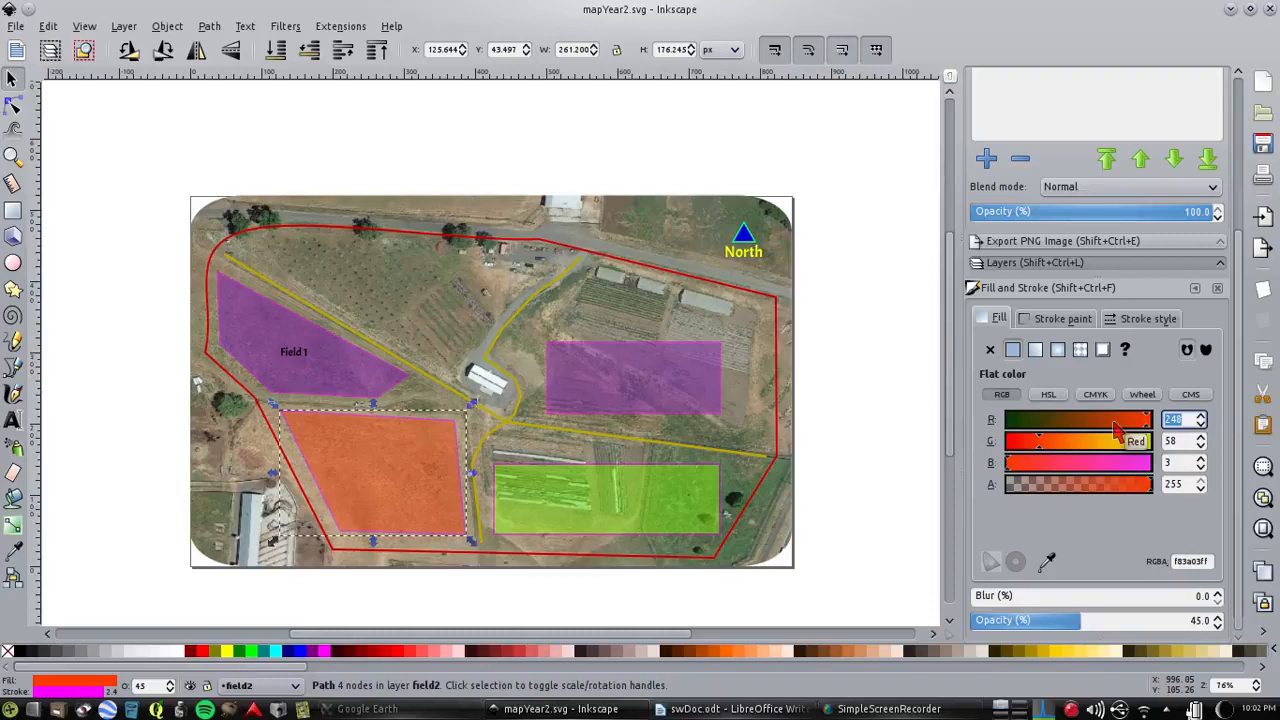
type("248")
key("Tab")
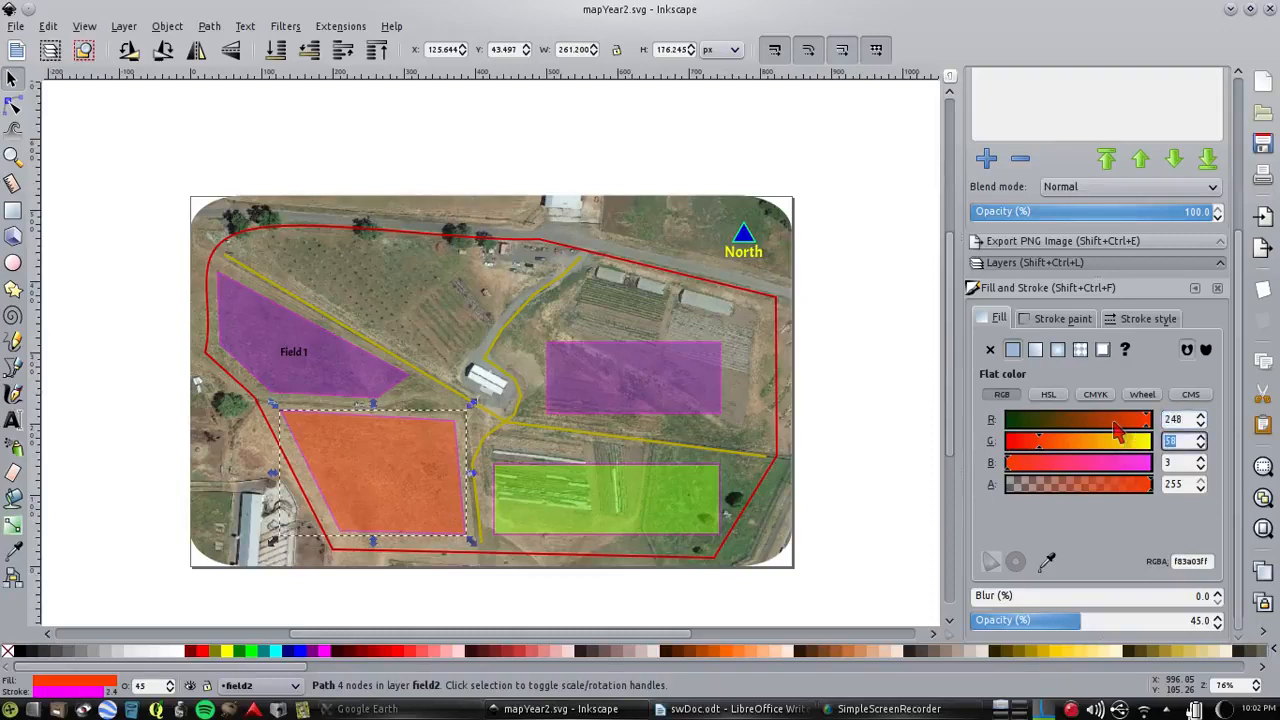
key("5")
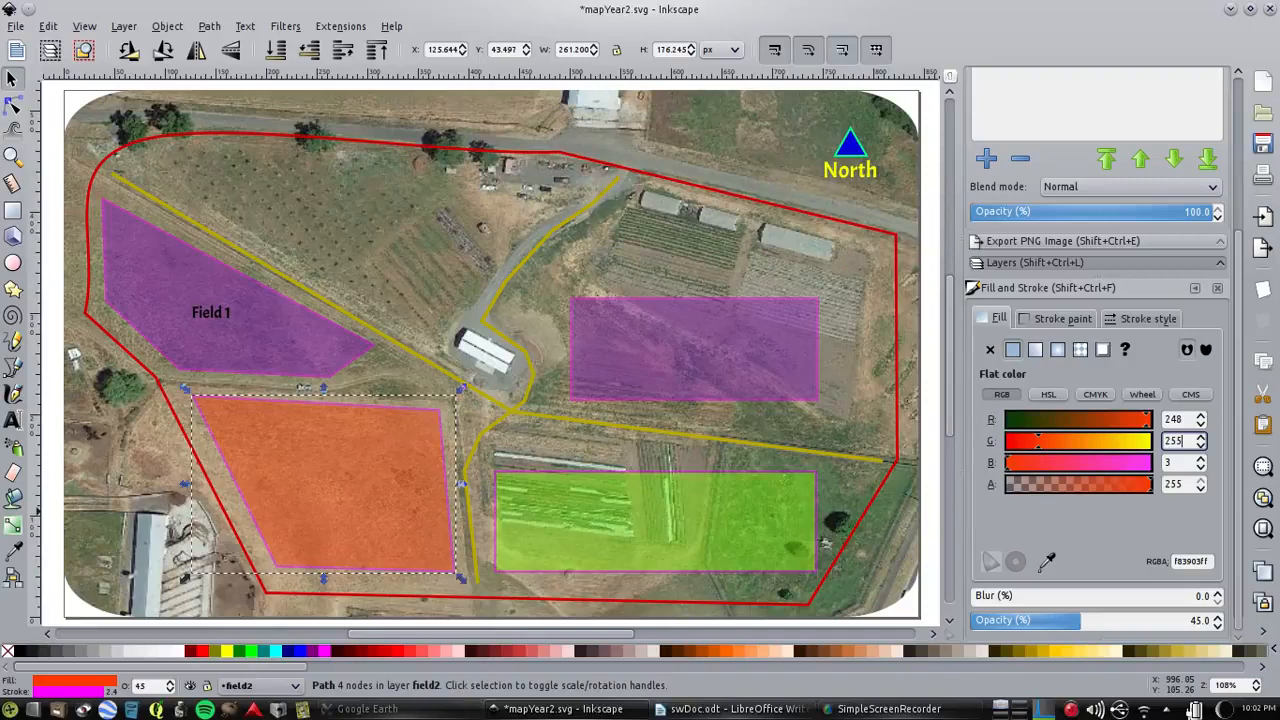
type("255")
key("Tab")
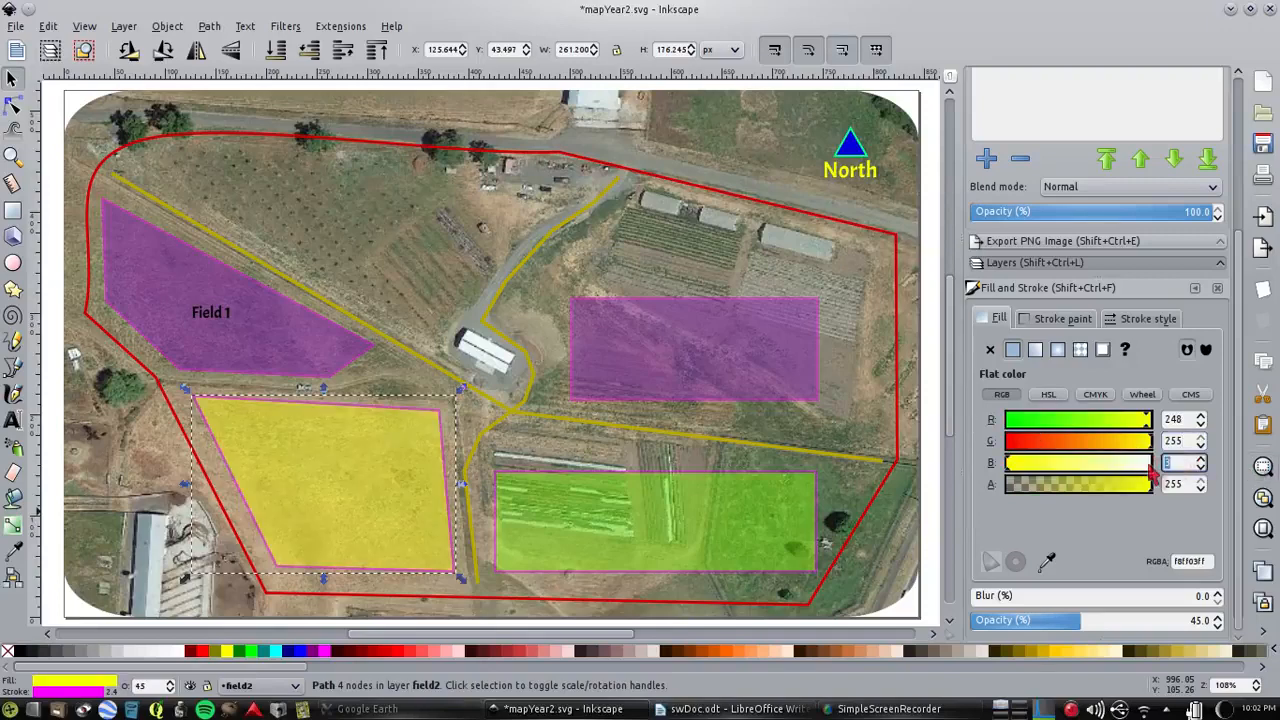
key("Tab")
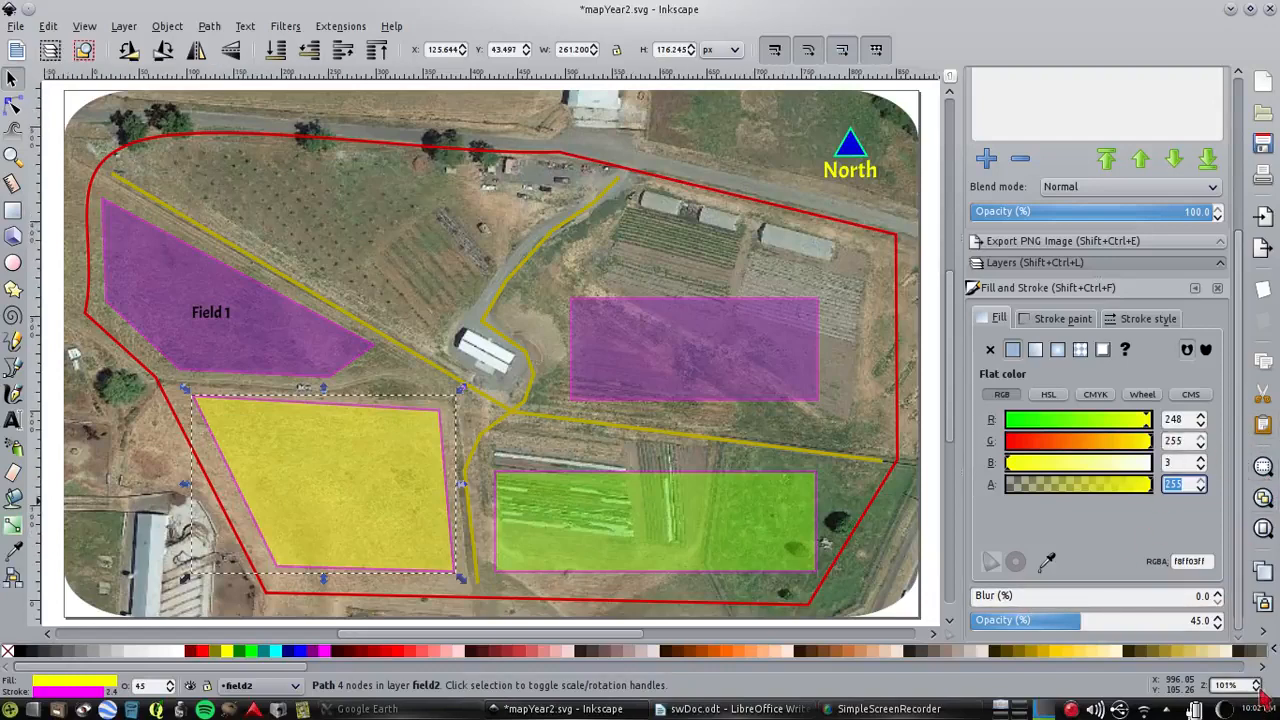
left_click(1260, 603)
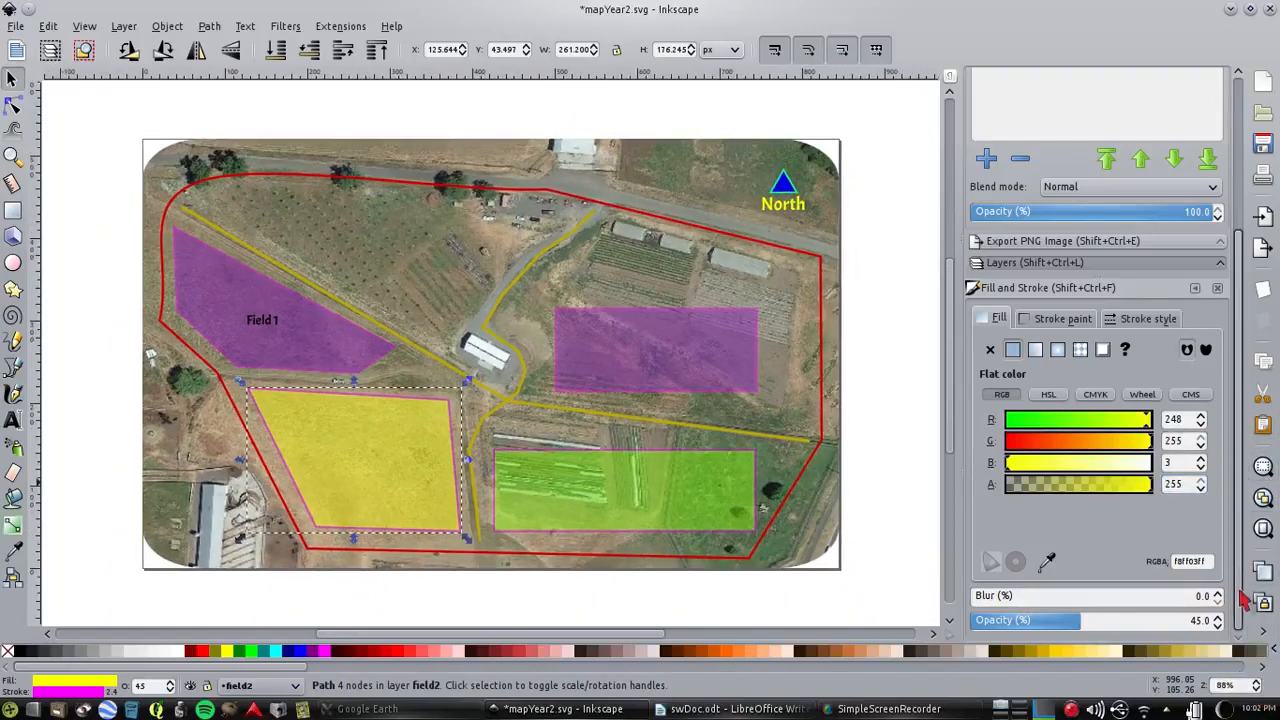
Select the field3, field4 and field2 shapes in turn to compare their fill colour values
left_click(644, 503)
left_click(655, 340)
left_click(395, 464)
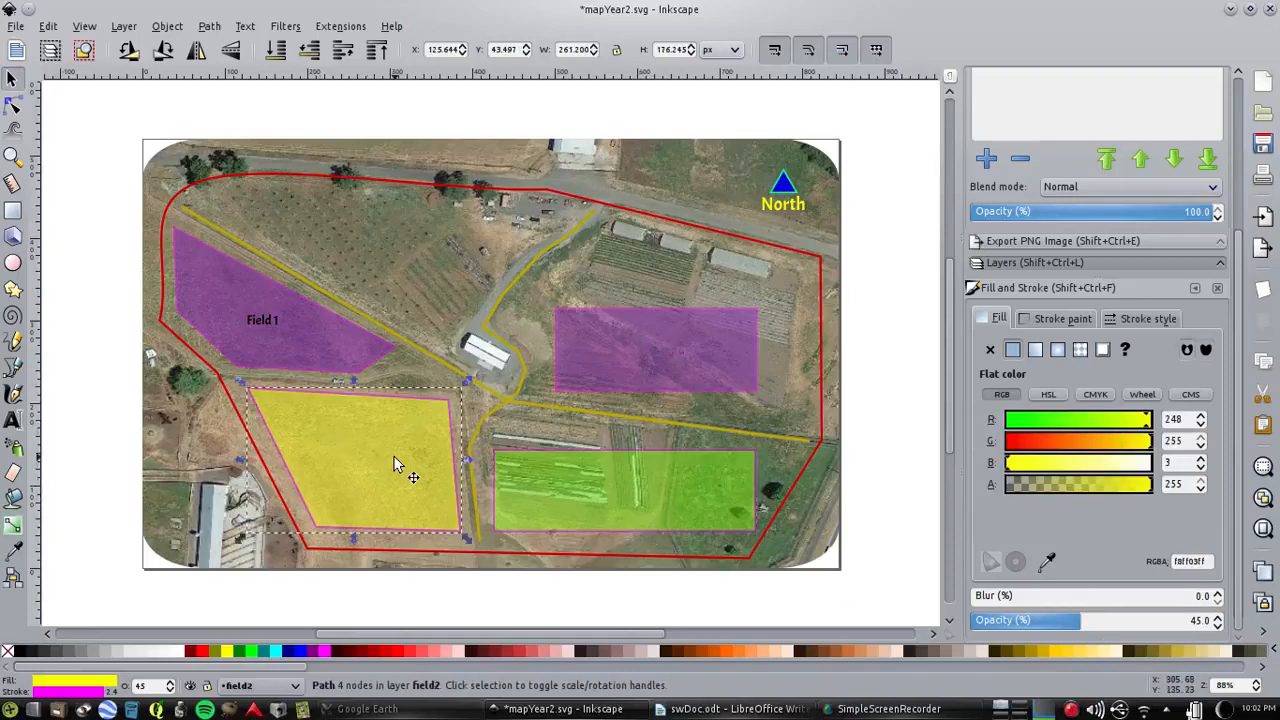
left_click(640, 334)
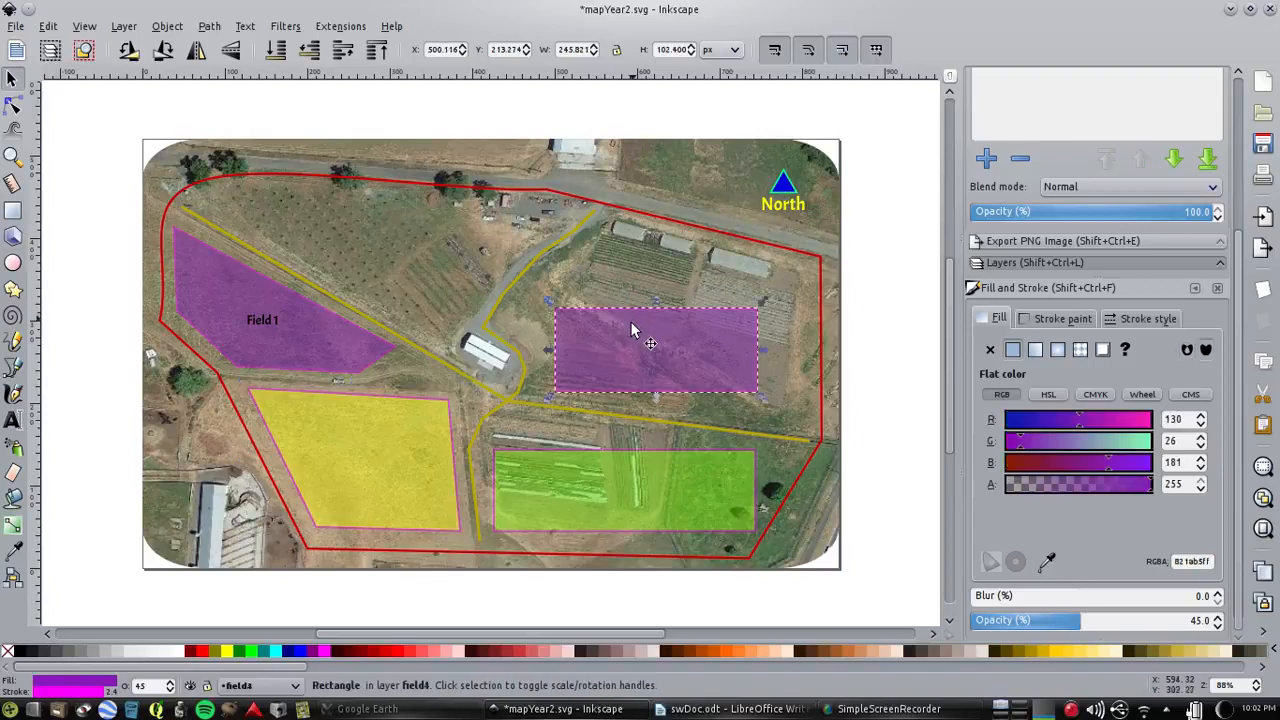
left_click(545, 487)
left_click(376, 464)
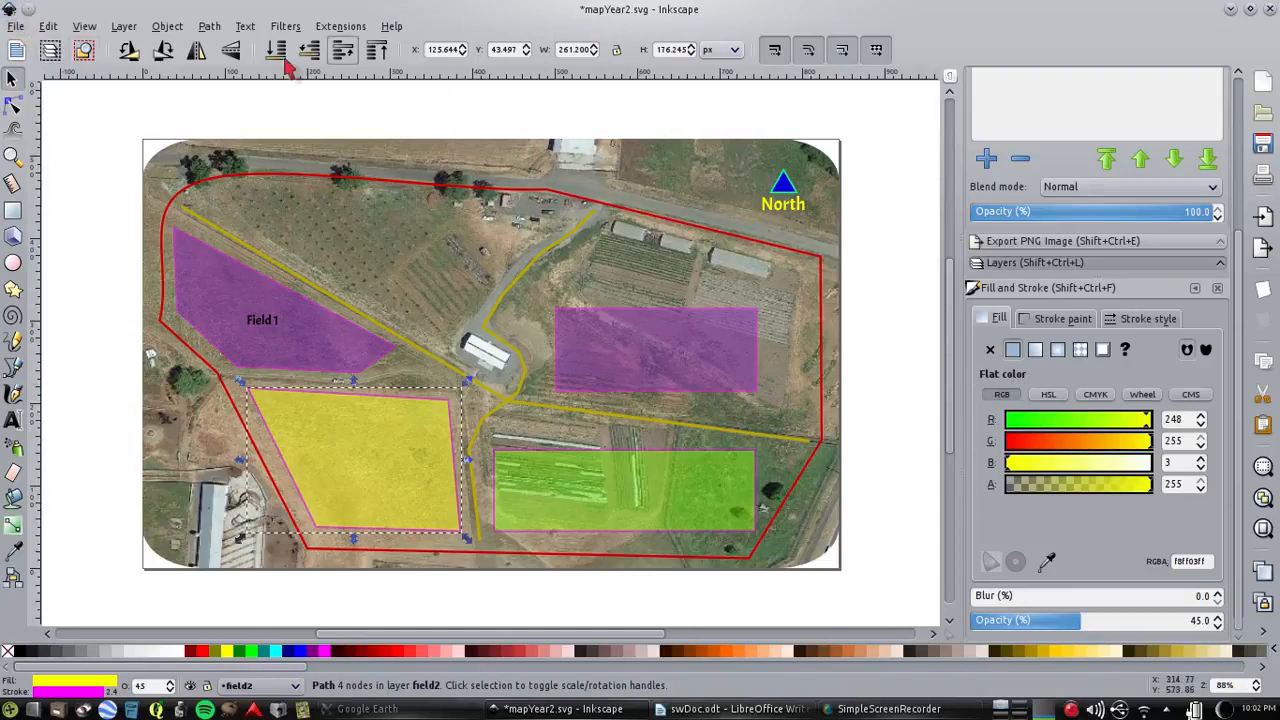
Open mapYear1.svg from the recent files, examine the field2 shape's fill RGB values, and return to the mapYear2.svg window
left_click(16, 26)
mouse_move(133, 121)
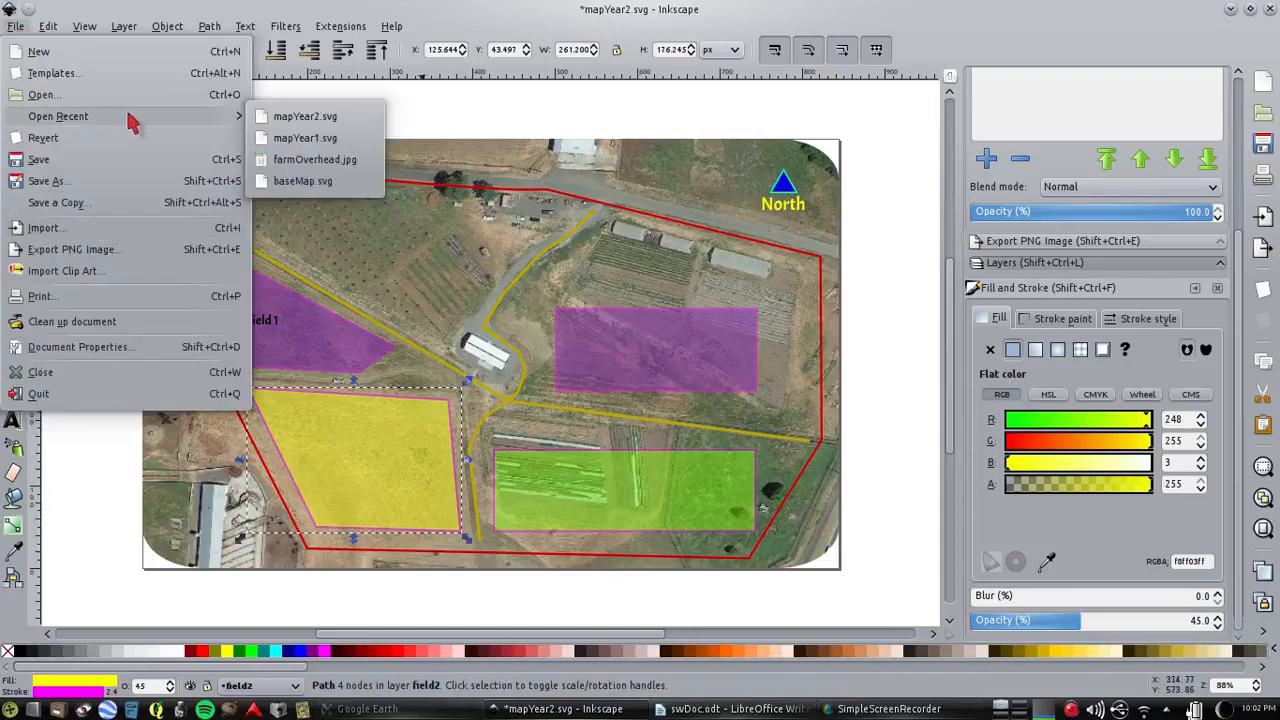
left_click(341, 138)
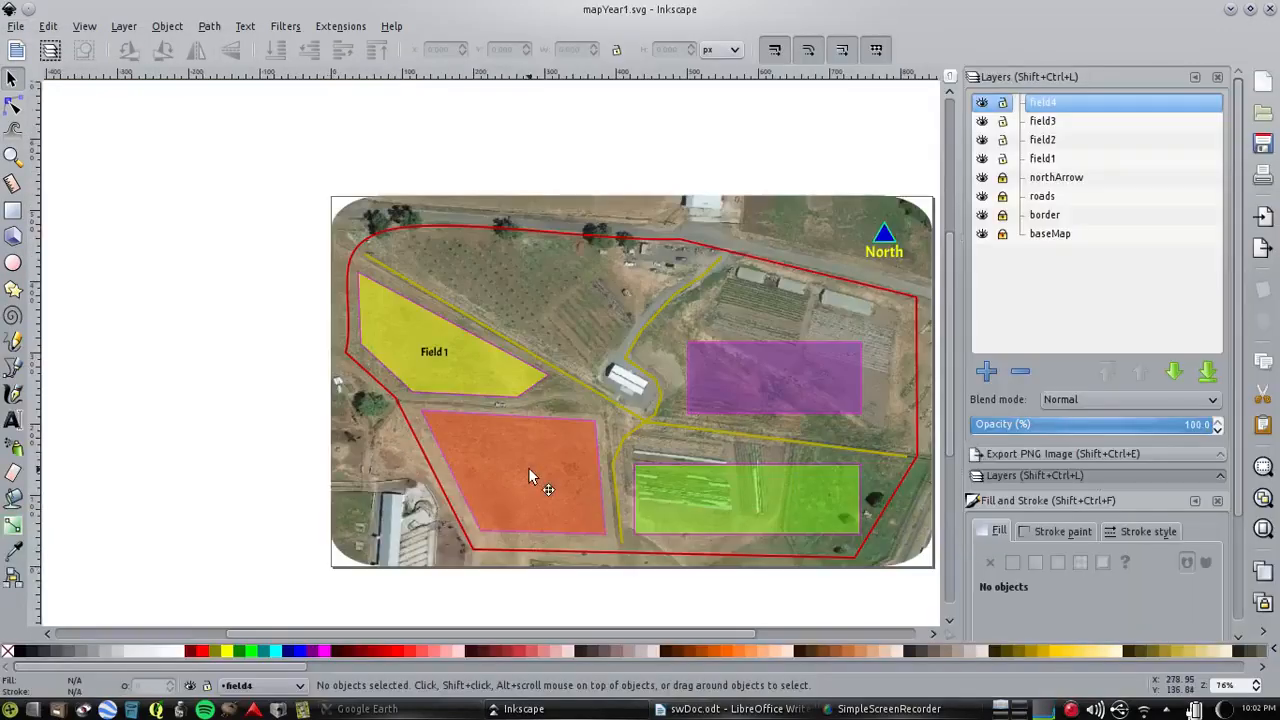
left_click(529, 469)
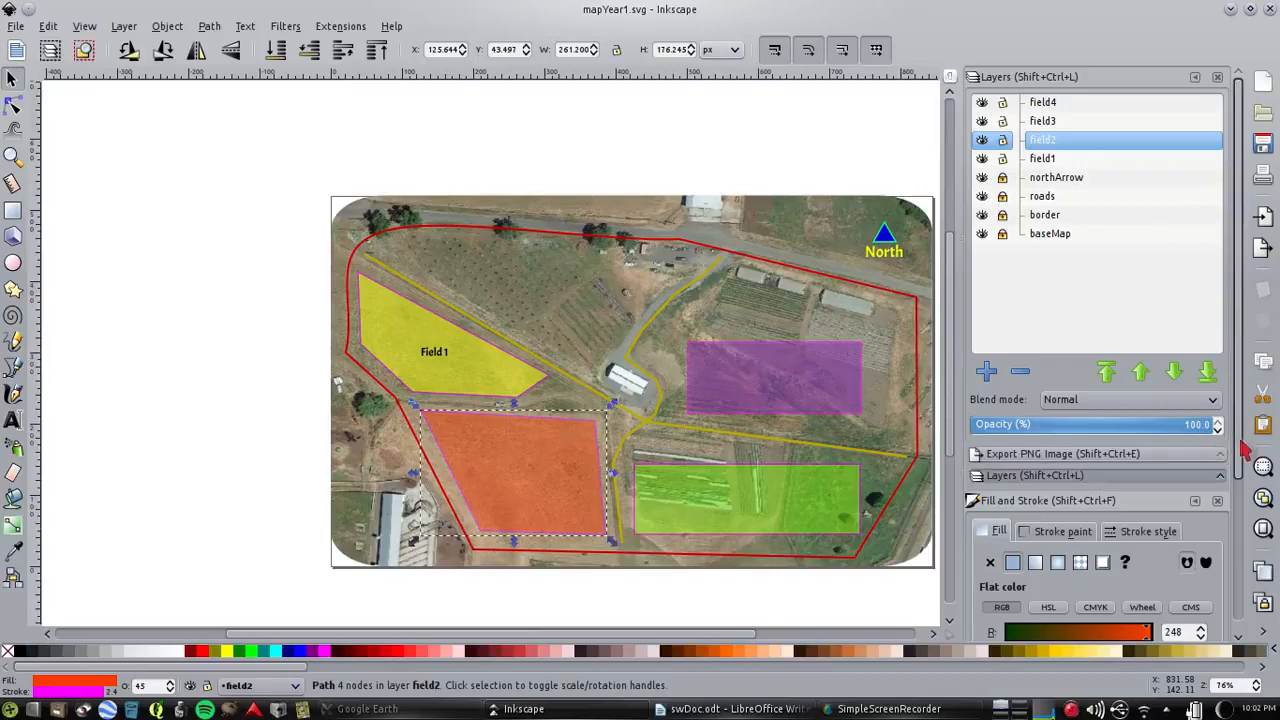
left_click_drag(1239, 439, 1237, 633)
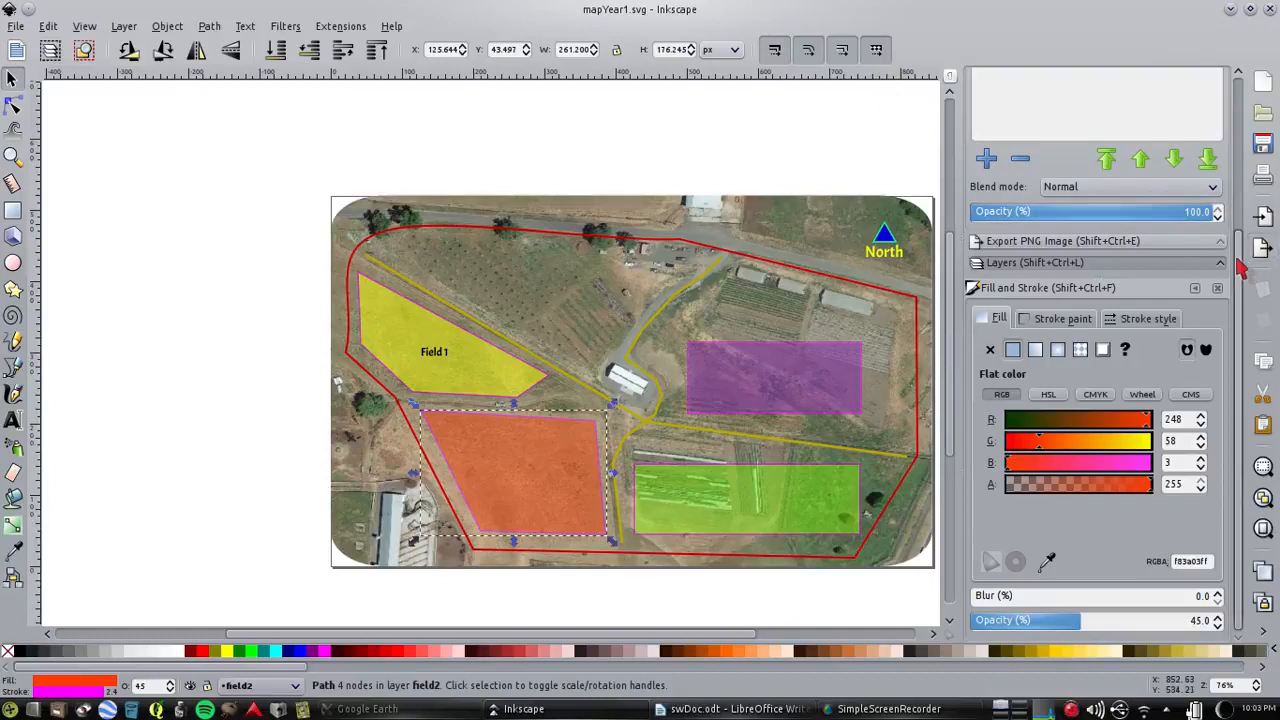
left_click_drag(1240, 278, 1238, 88)
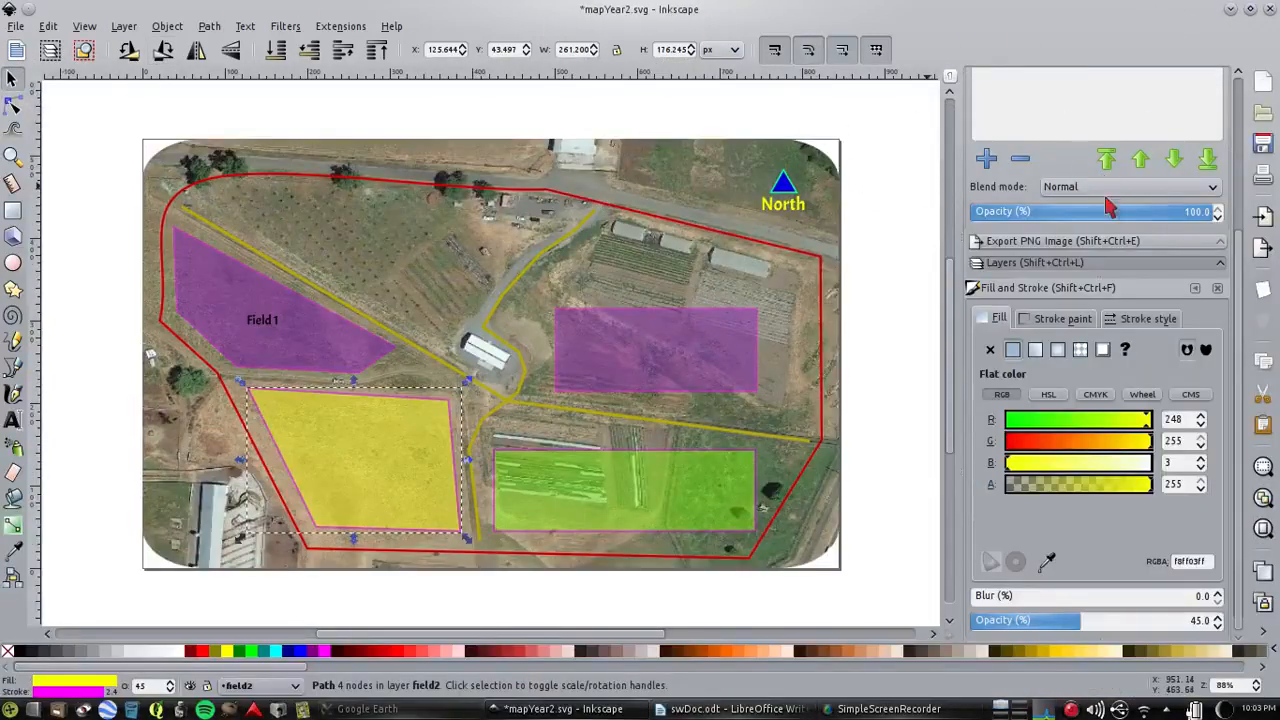
scroll(1240, 287, "up", 3)
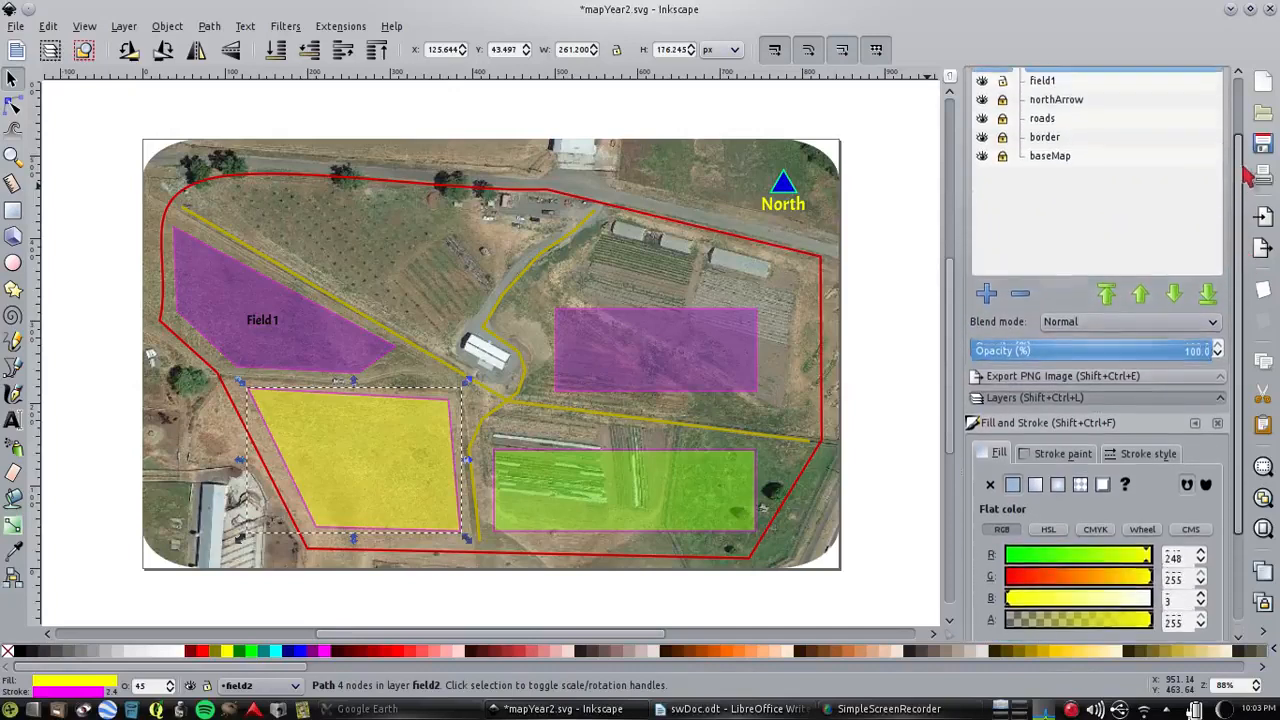
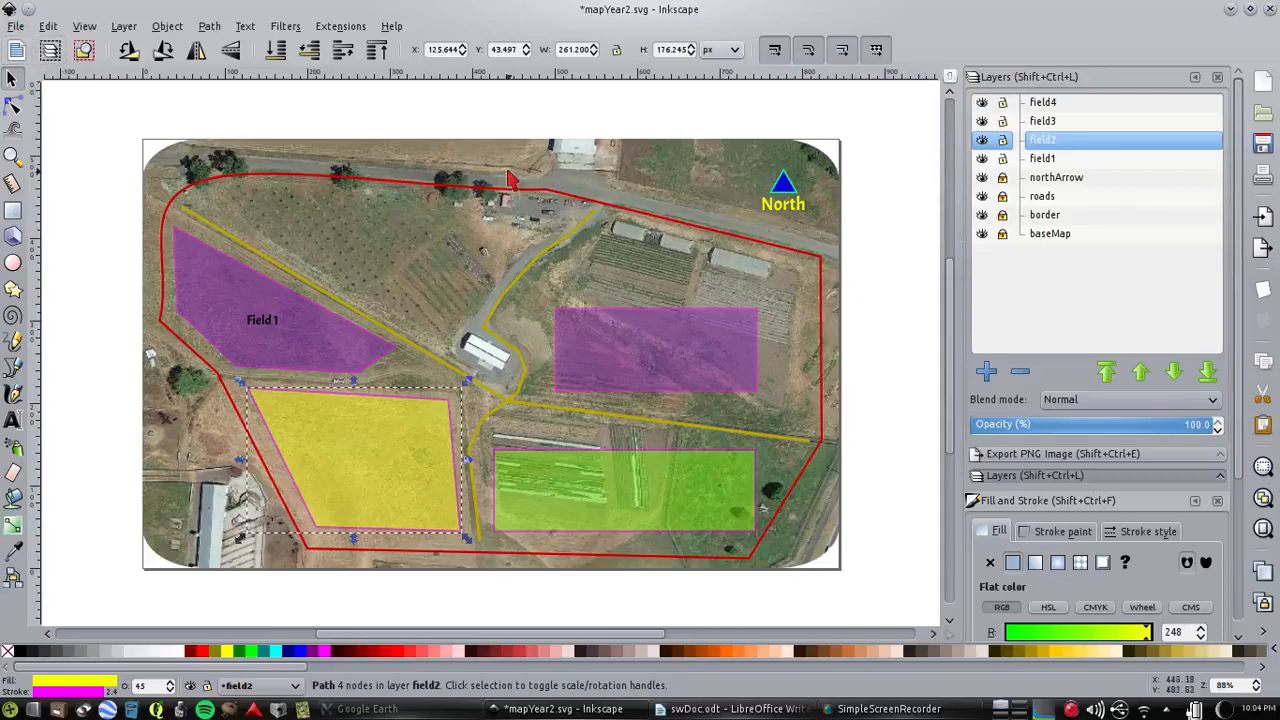
Clear the selection of the field2 shape and open the PNG export settings for the year 2 map
left_click(136, 120)
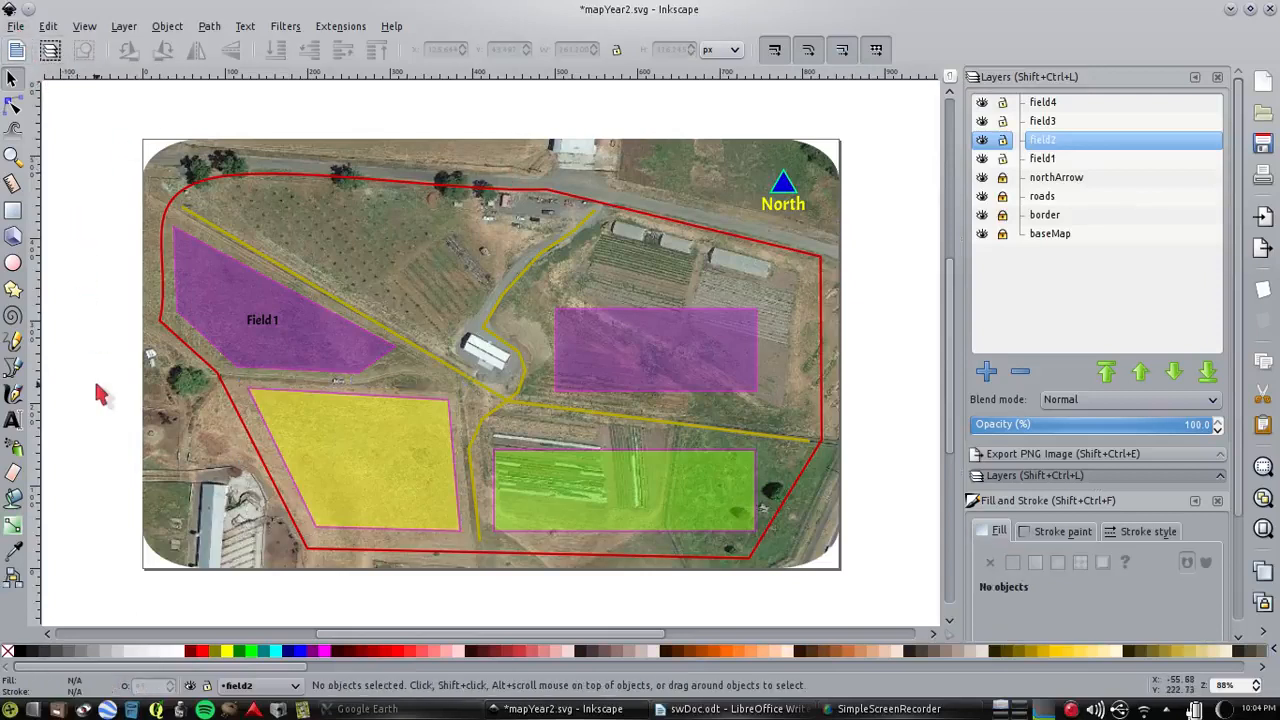
left_click(401, 466)
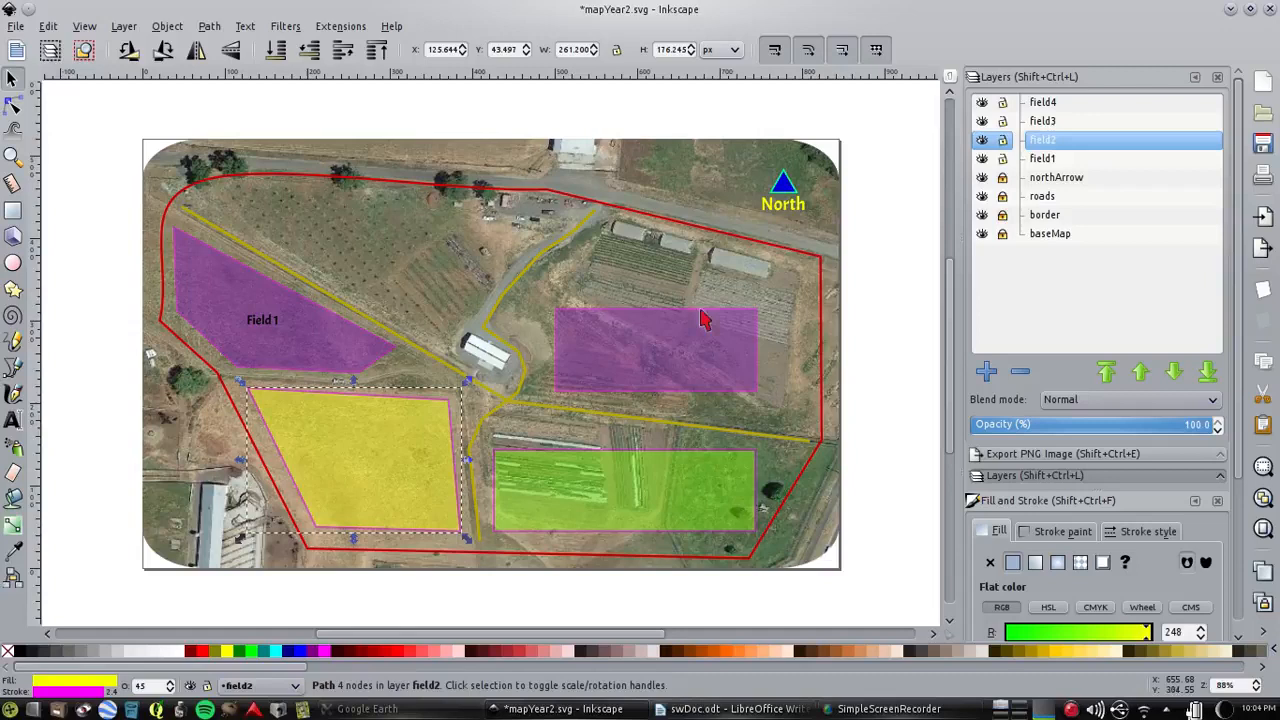
left_click(889, 305)
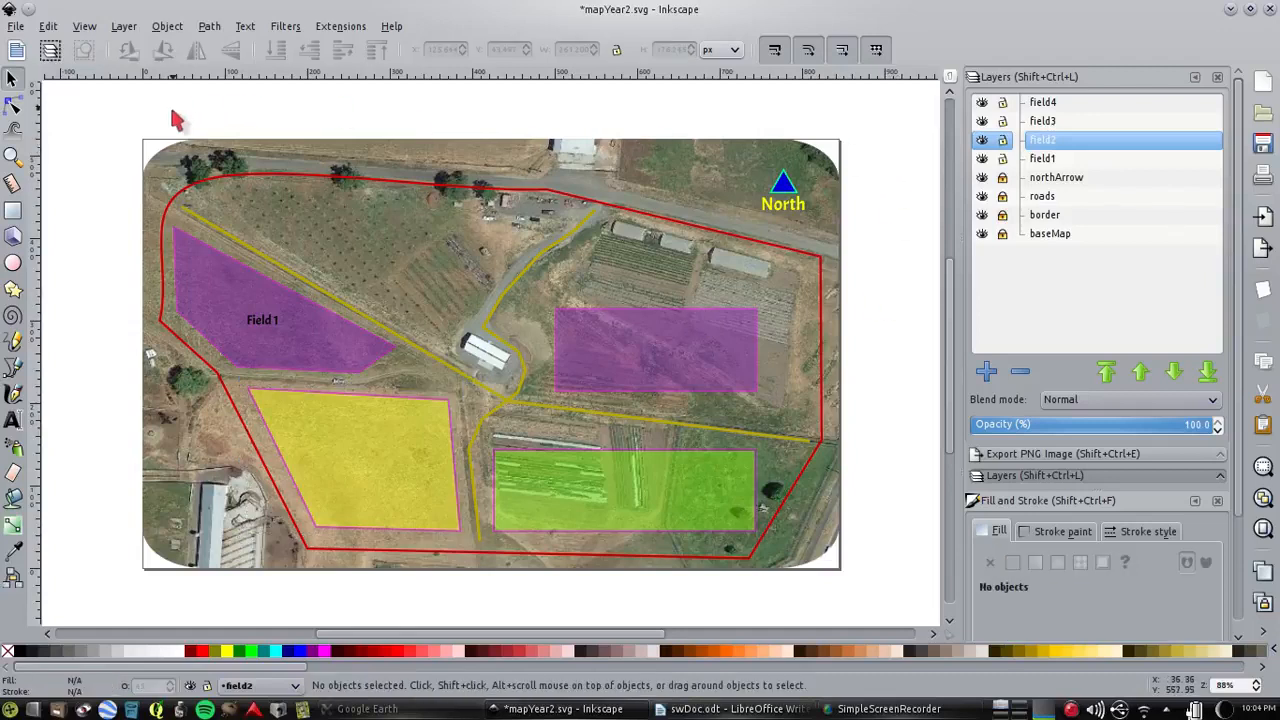
left_click(16, 26)
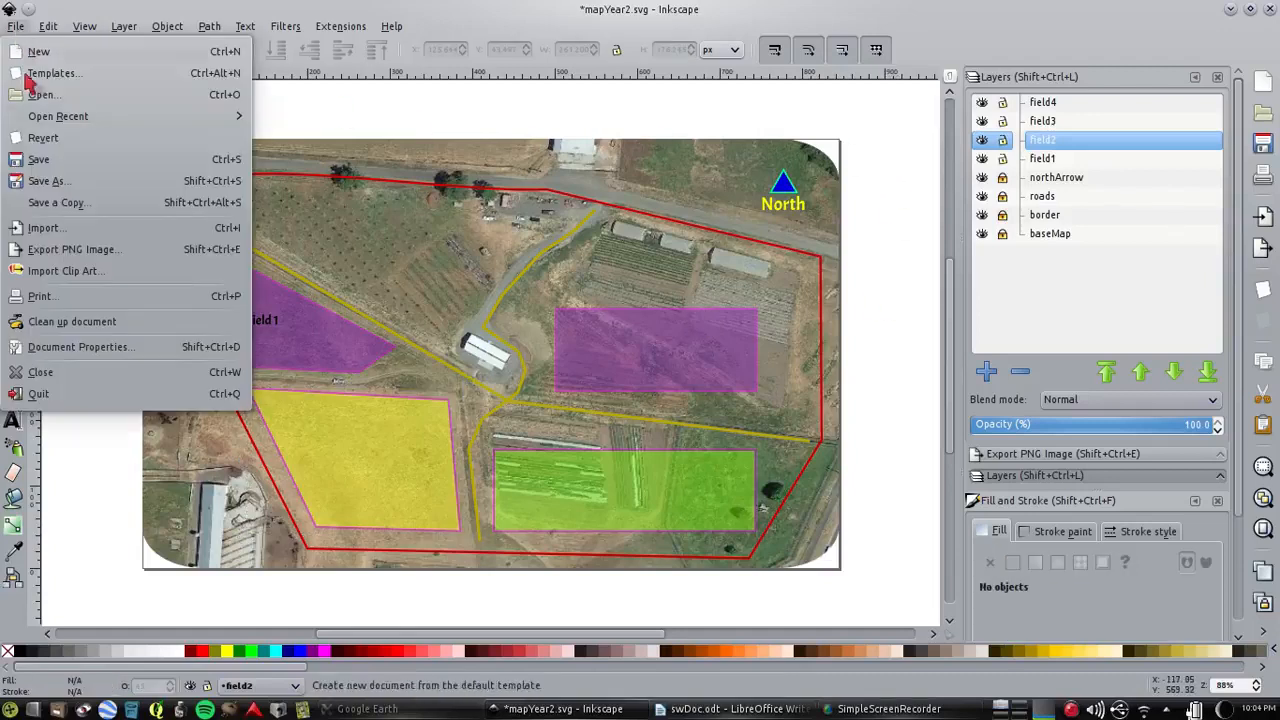
left_click(104, 258)
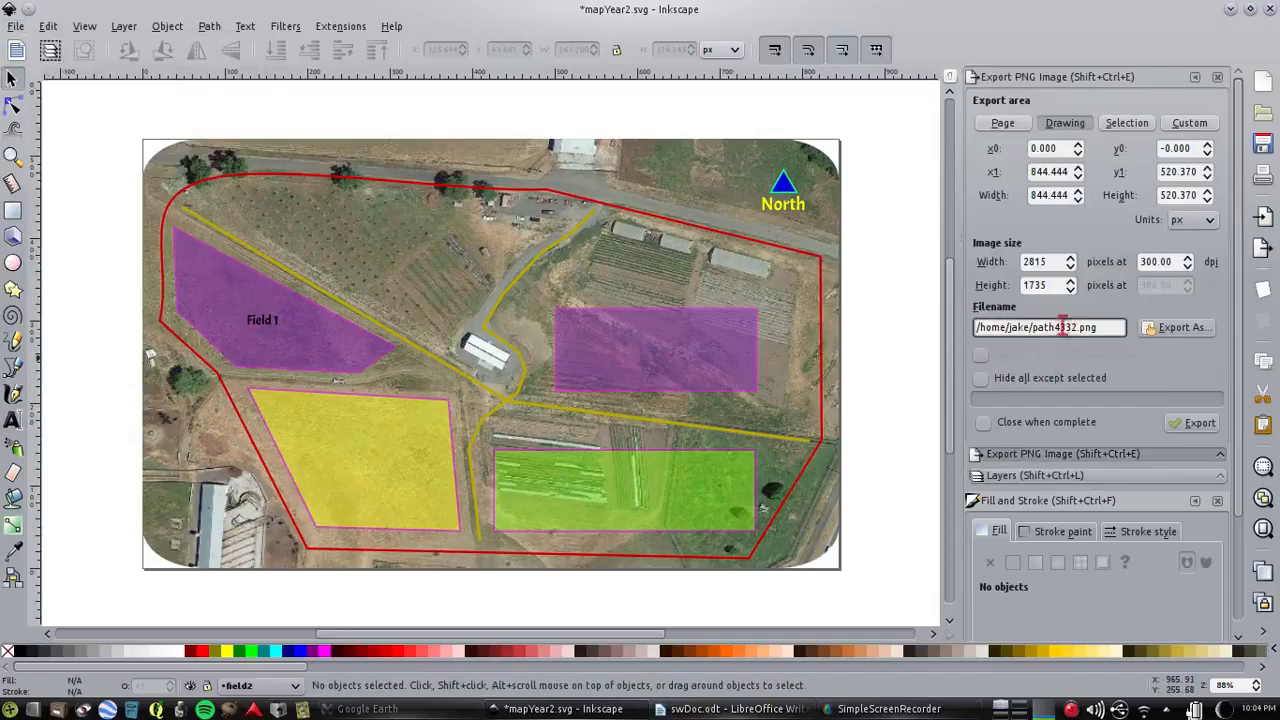
Export the whole drawing at 300 dpi as farmMap.png into the Public/farmPlan/year2 folder
left_click(1188, 340)
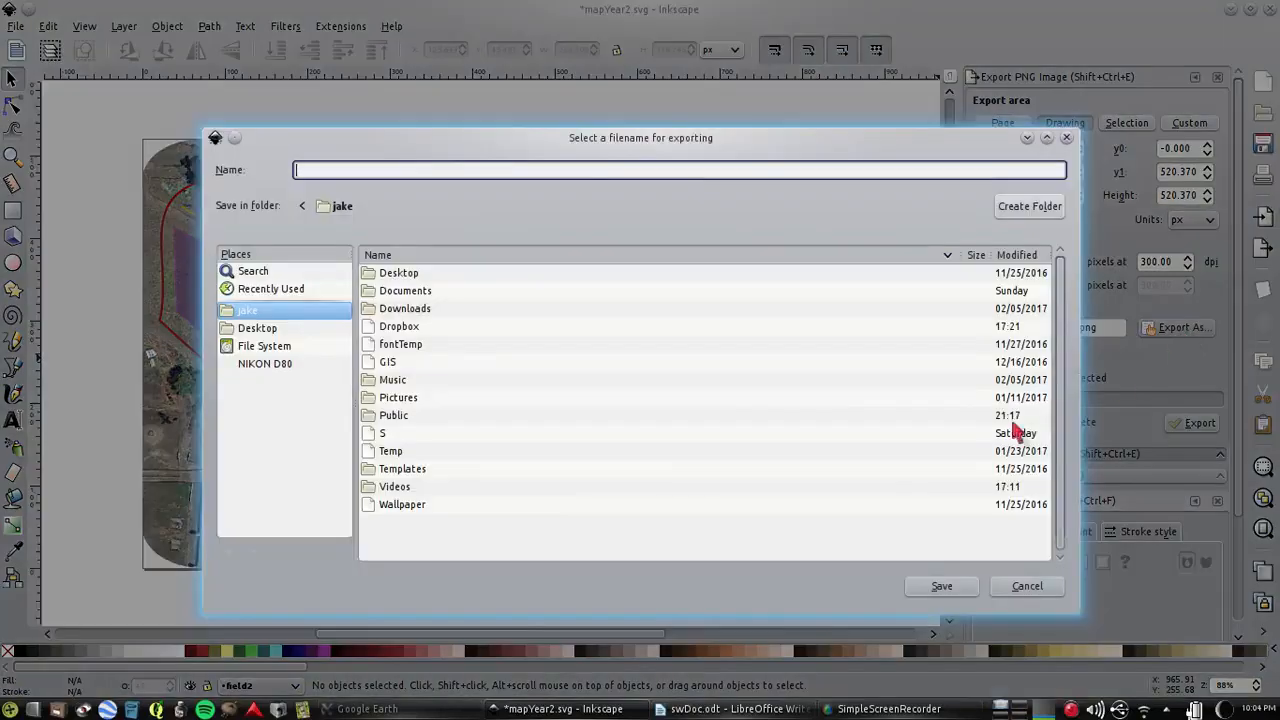
left_click(395, 418)
double_click(395, 418)
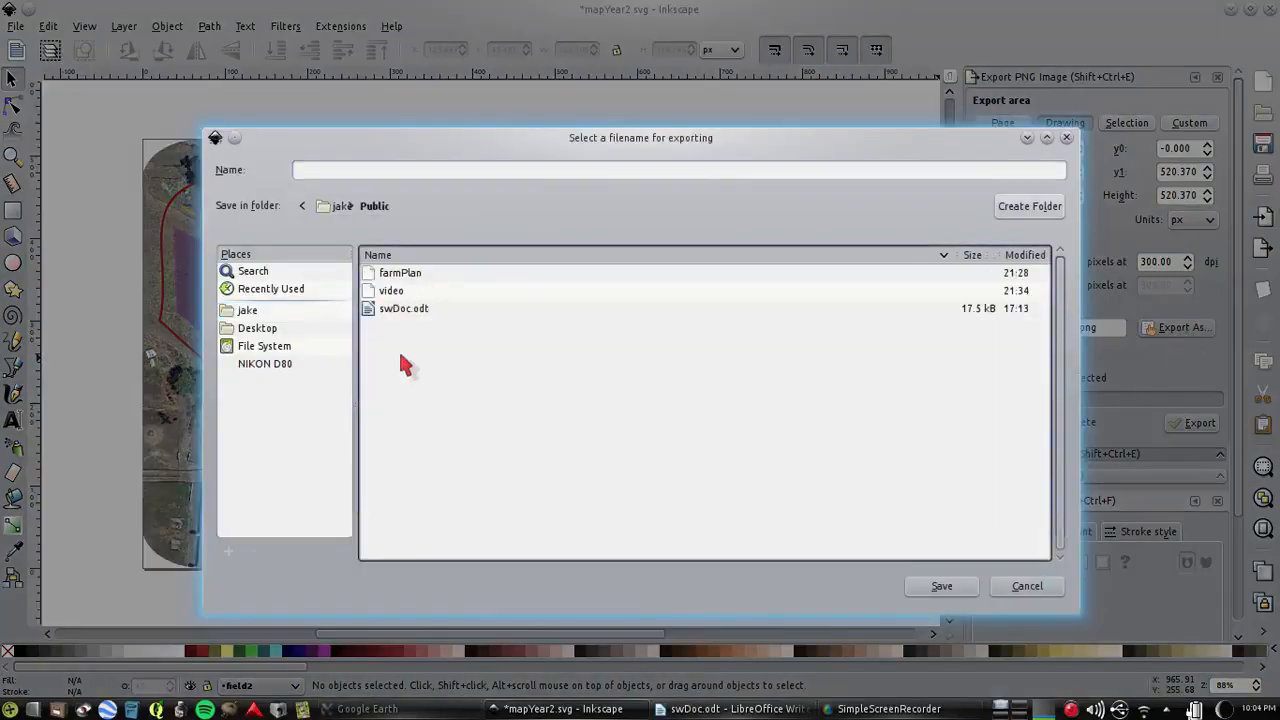
double_click(394, 273)
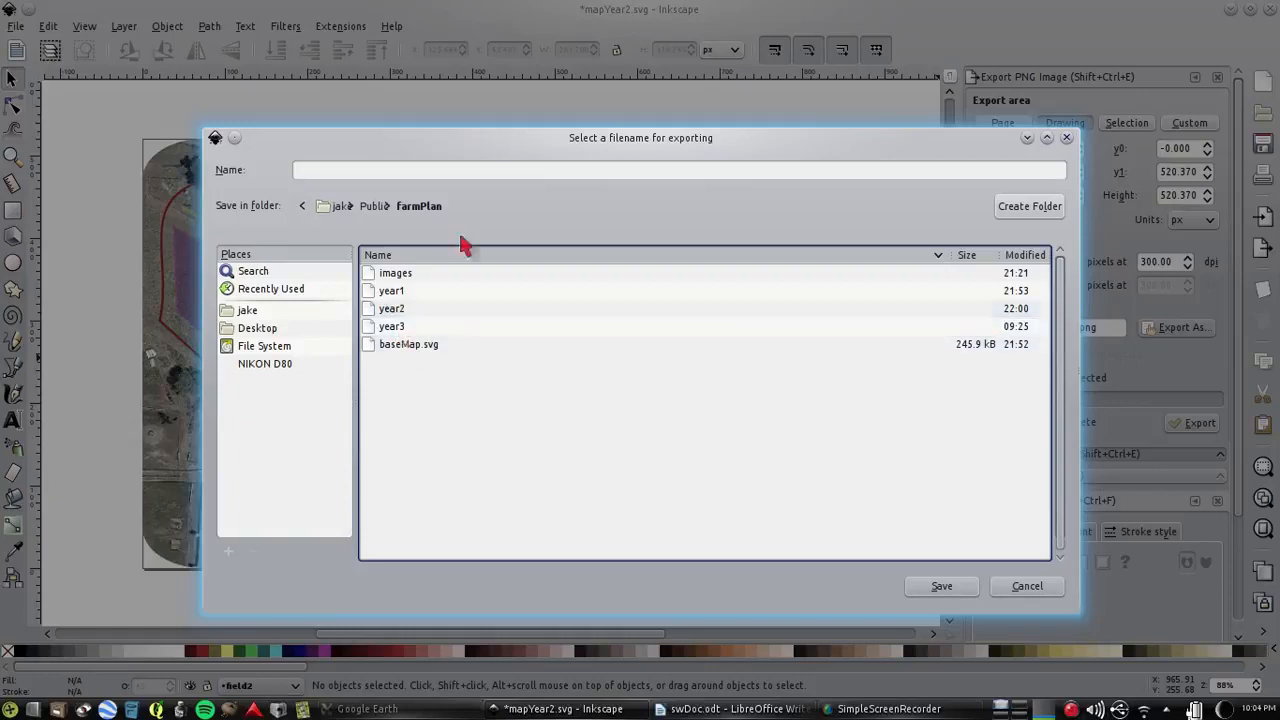
double_click(390, 310)
left_click(384, 170)
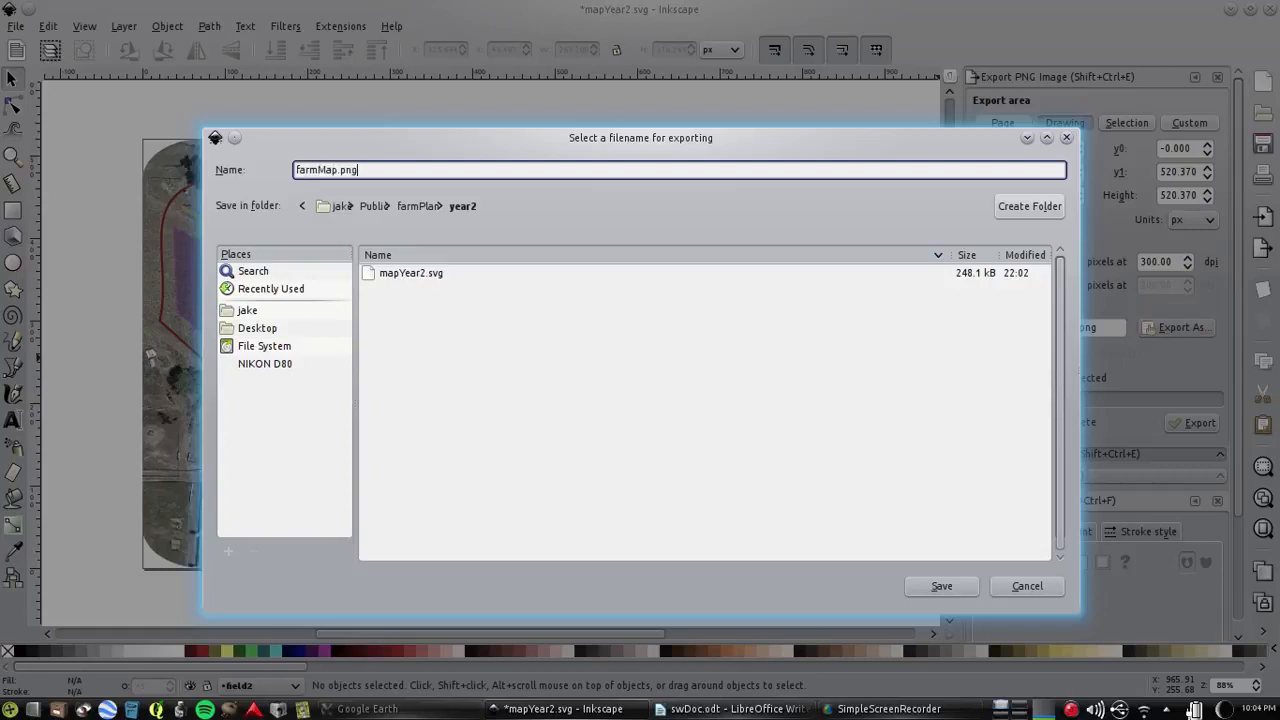
left_click(966, 586)
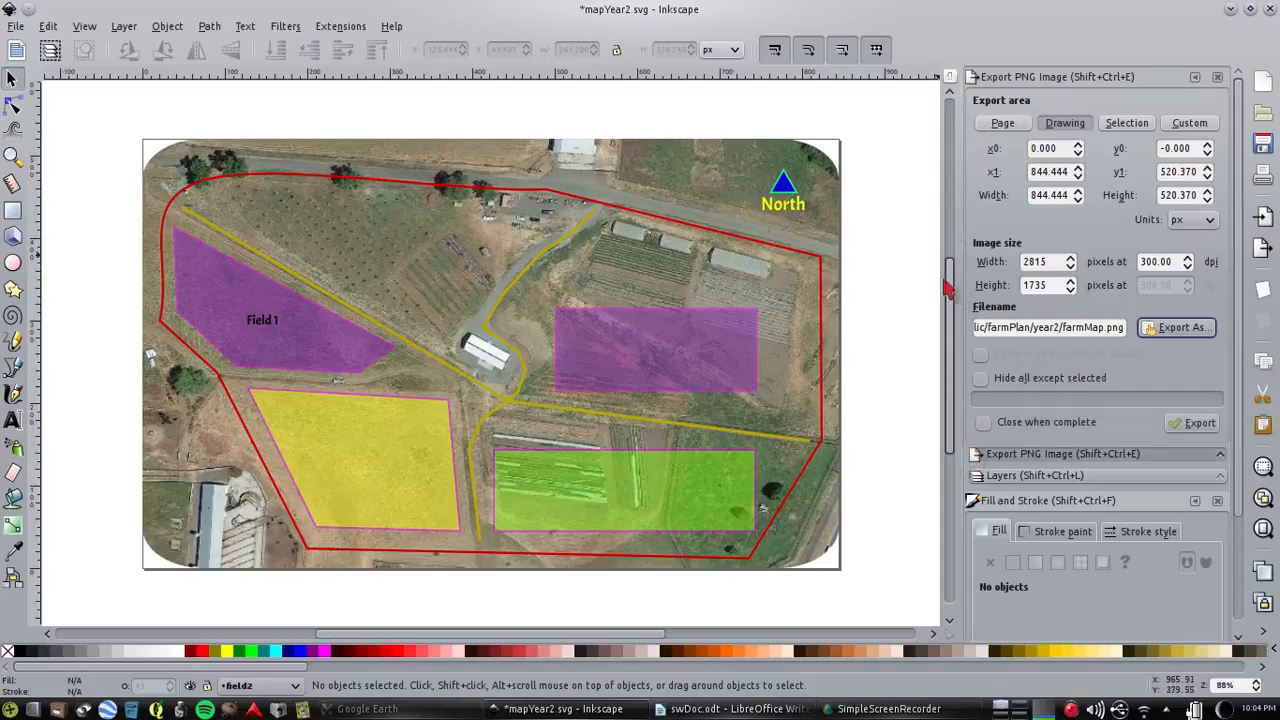
left_click(1199, 423)
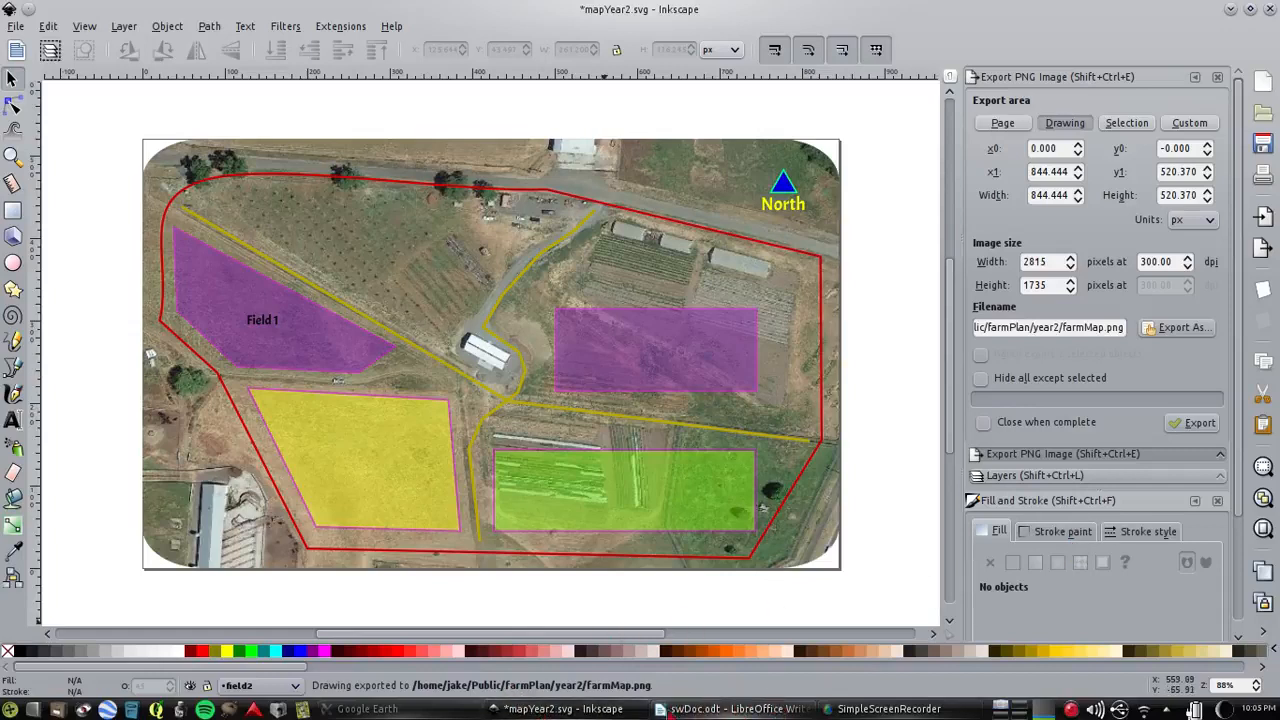
Switch to the Dolphin file manager and open the exported farmMap.png from the Public/farmPlan/year2 folder
left_click(57, 709)
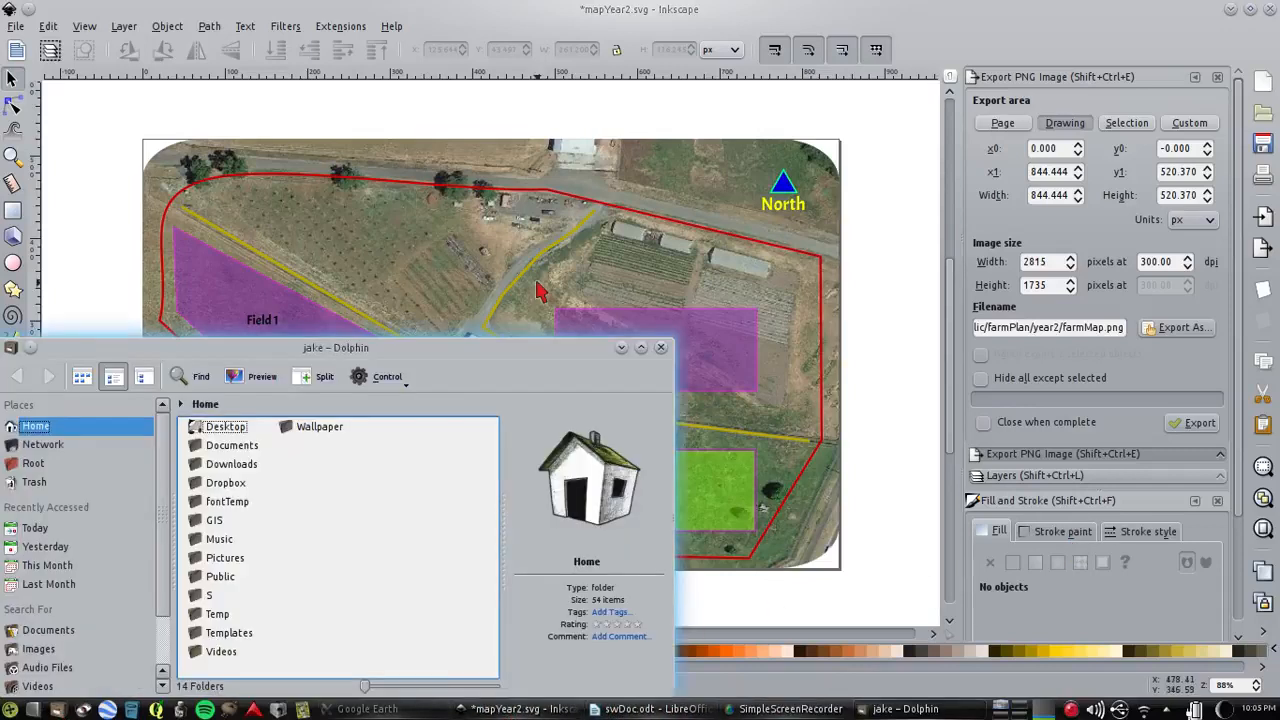
left_click_drag(180, 366, 431, 216)
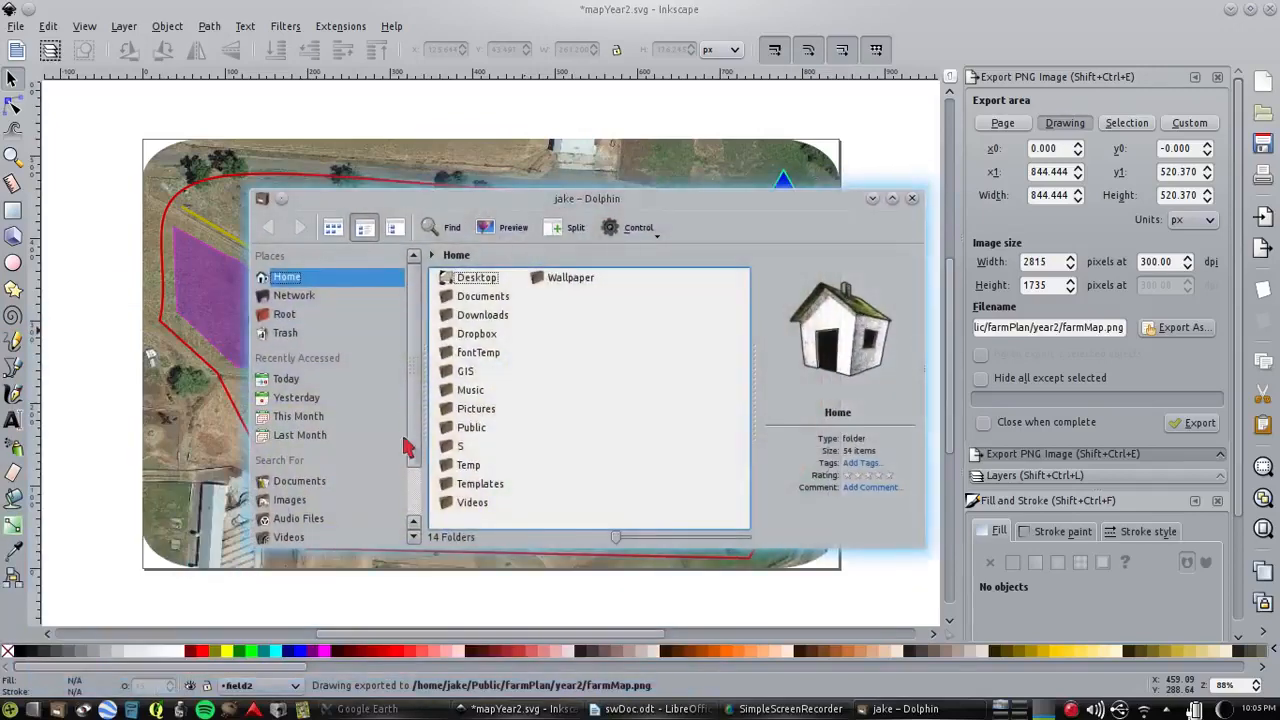
left_click(471, 427)
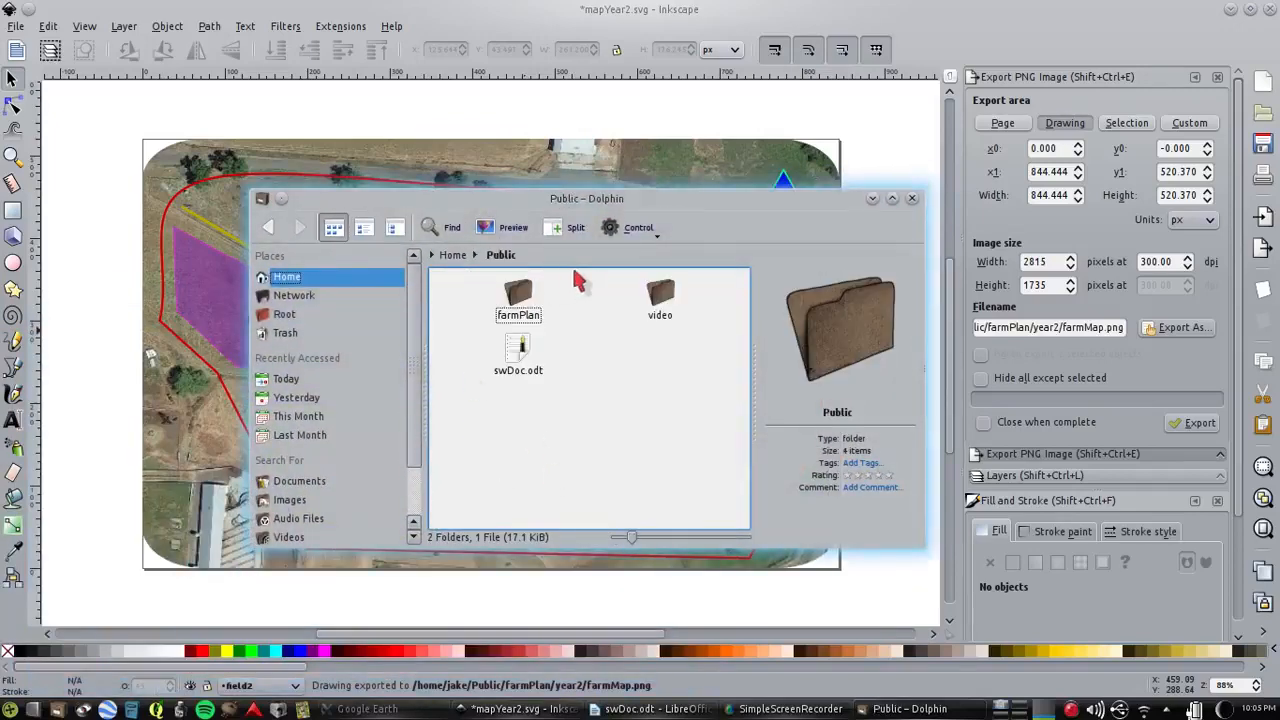
left_click(505, 315)
left_click(520, 352)
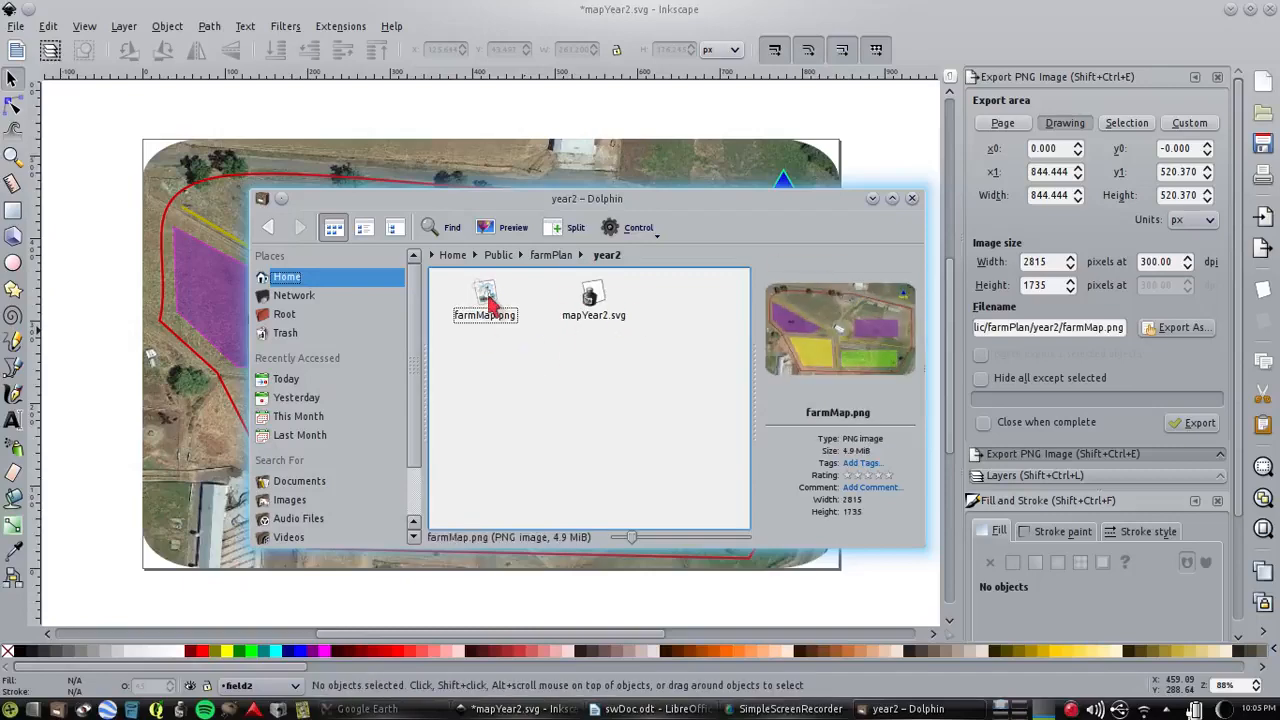
left_click(487, 300)
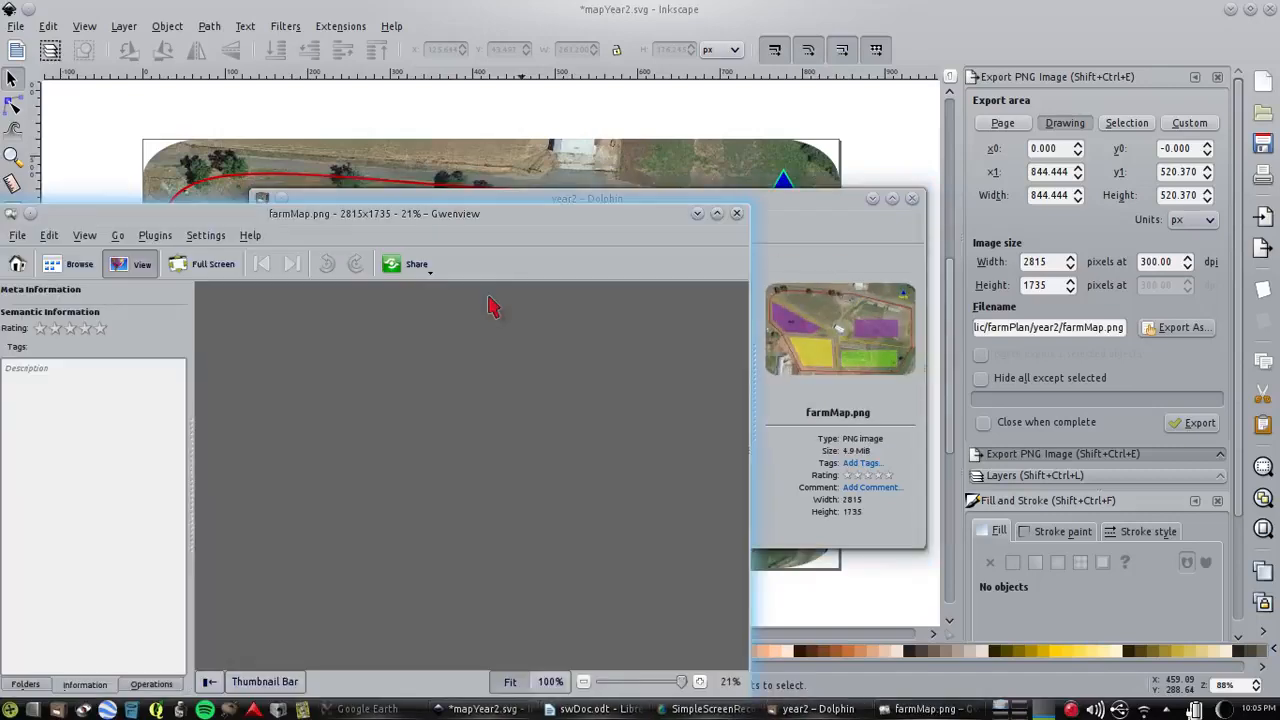
Examine the exported farm map in an enlarged Gwenview window, and close the image viewer and the file manager
left_click_drag(483, 213, 798, 65)
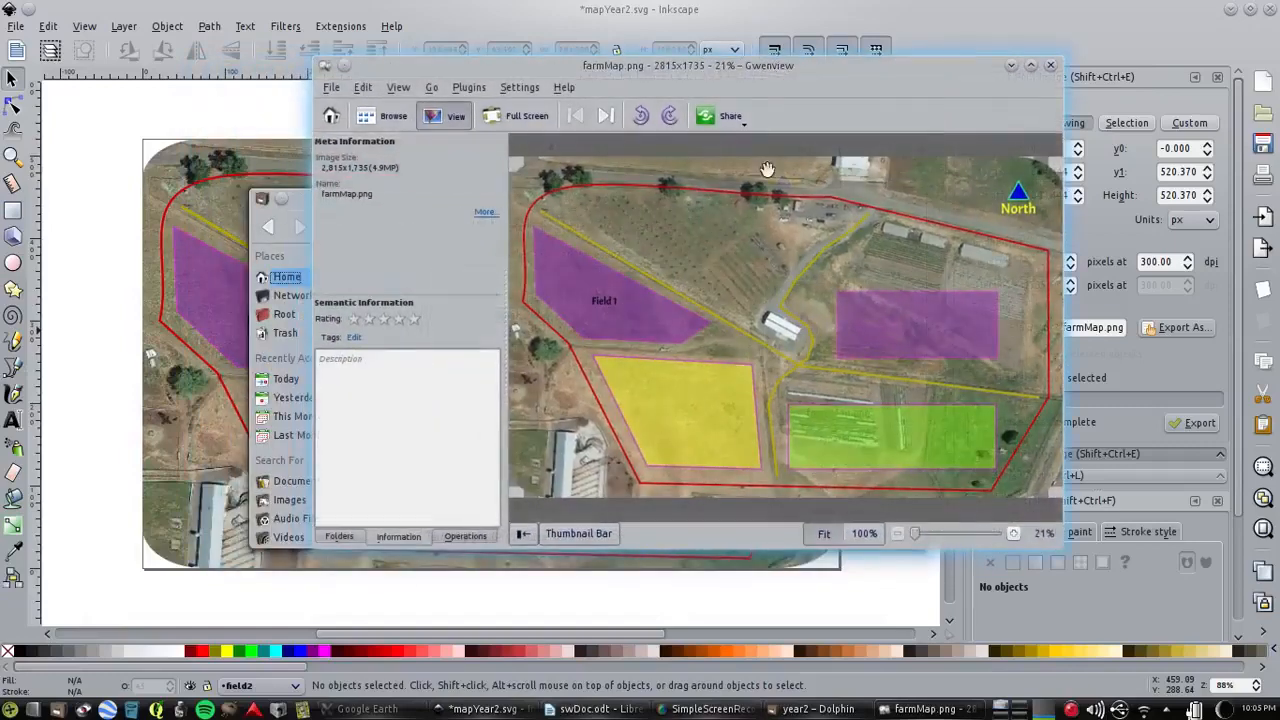
left_click_drag(1066, 550, 1175, 582)
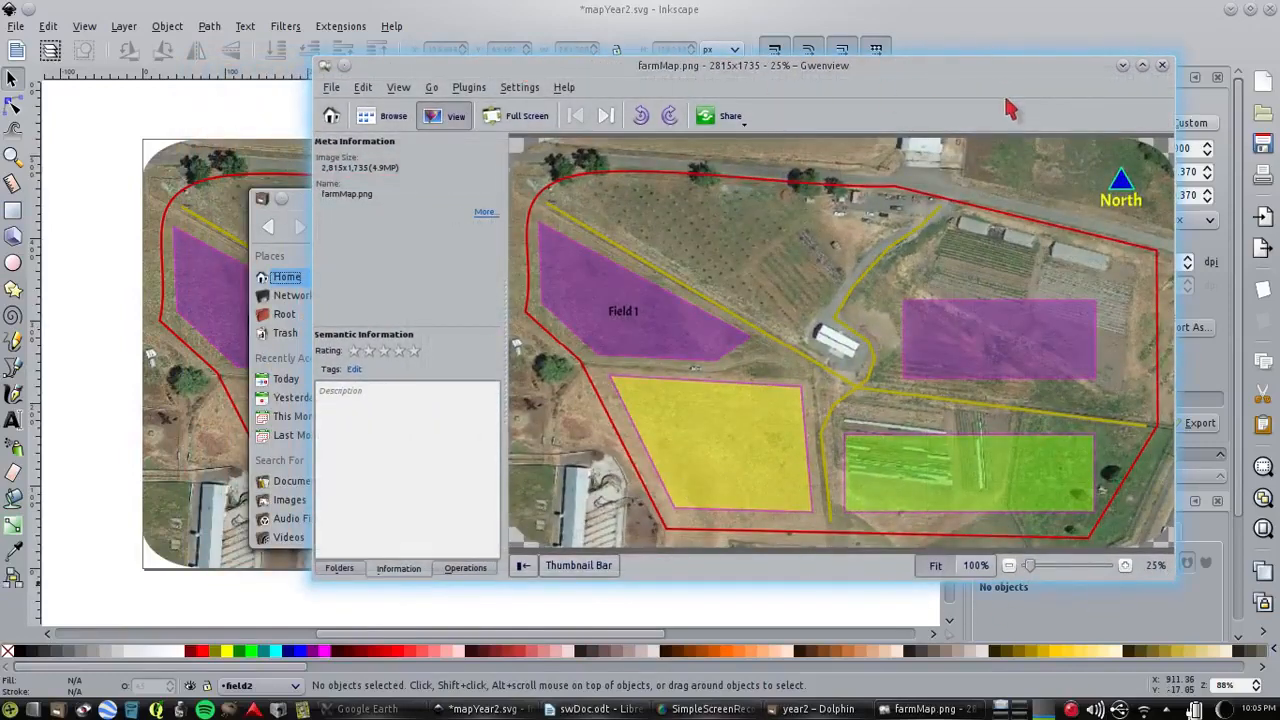
left_click_drag(972, 80, 832, 97)
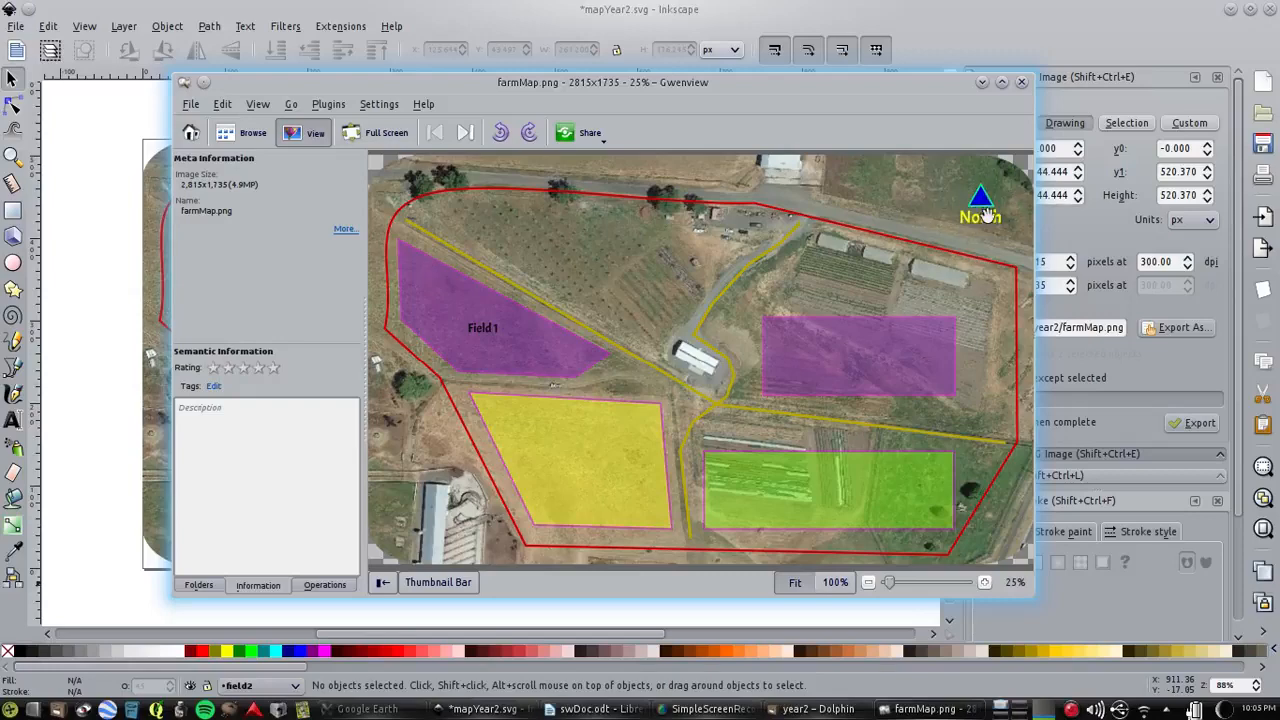
left_click_drag(885, 108, 1008, 343)
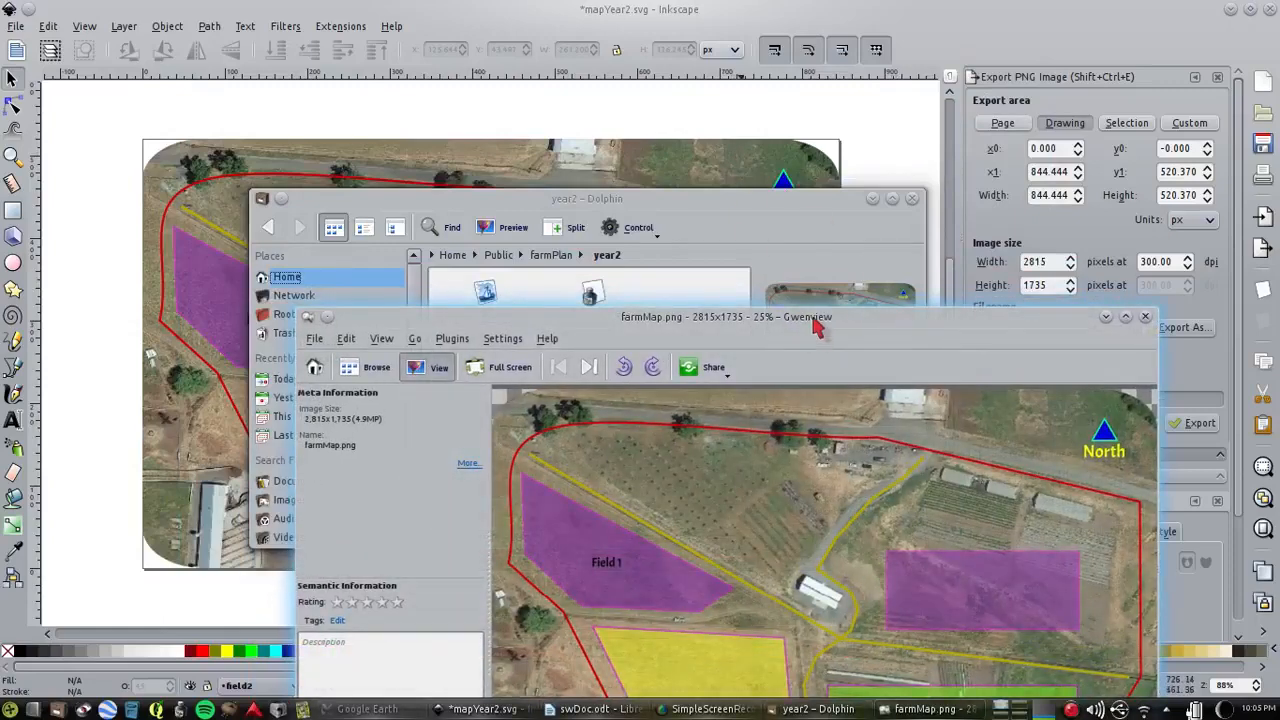
left_click_drag(823, 329, 784, 105)
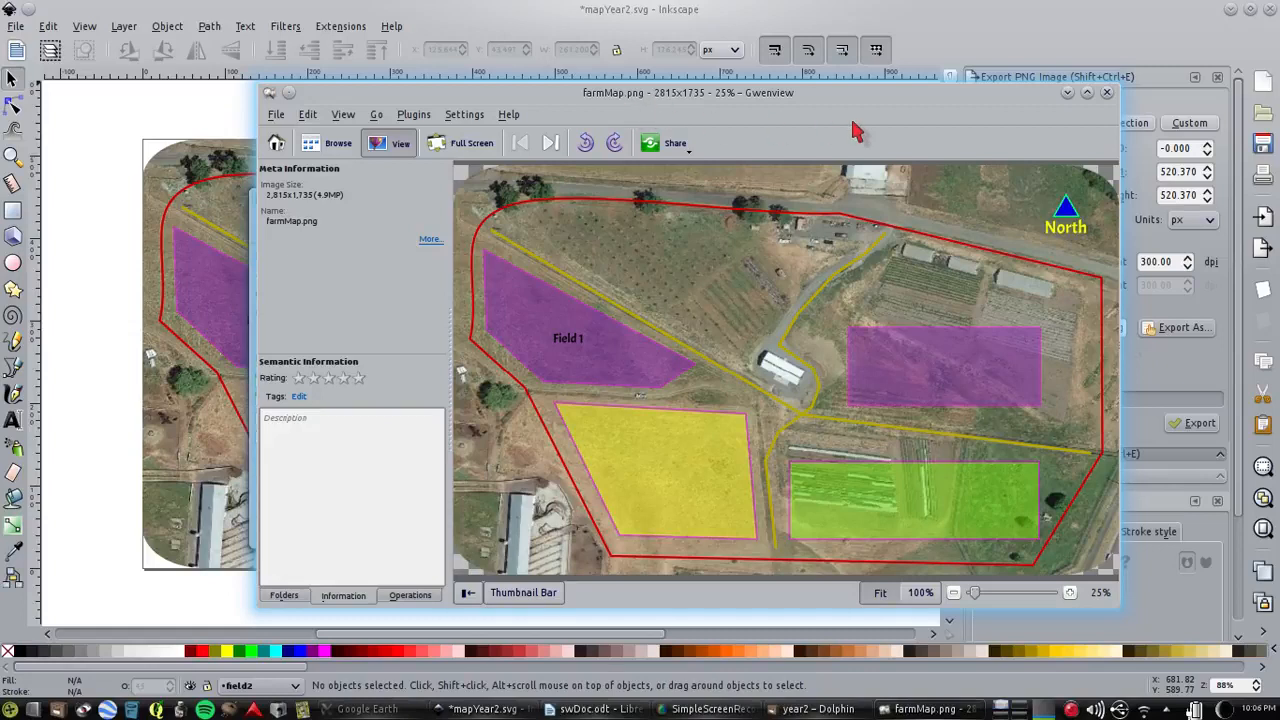
left_click(1107, 93)
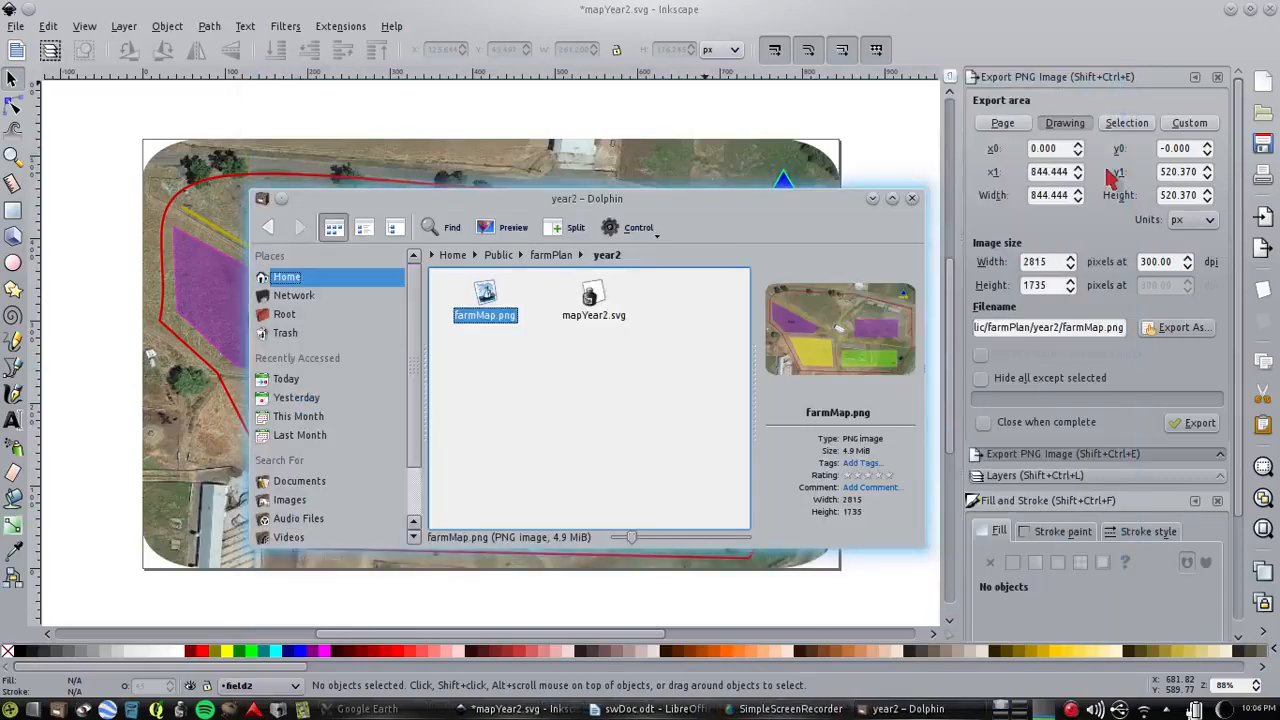
left_click(916, 199)
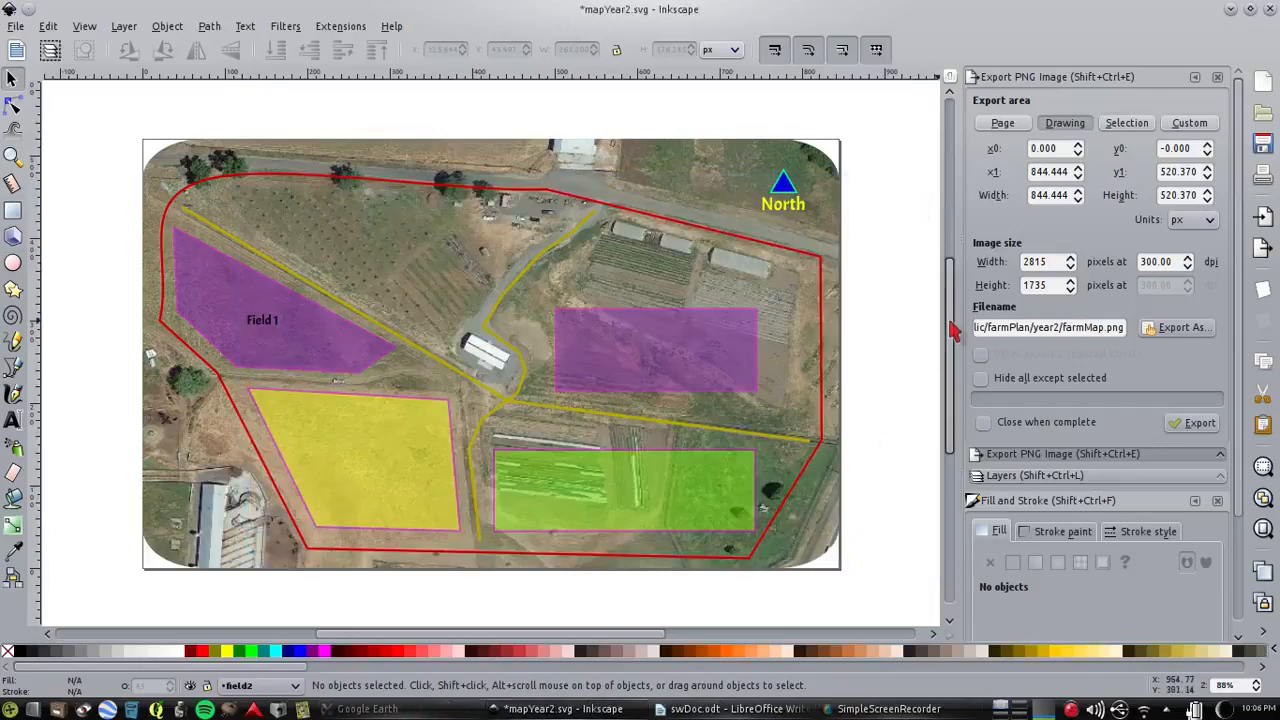
Close the PNG export settings and rotate the purple field4 rectangle slightly
mouse_move(955, 331)
left_mouse_down()
mouse_move(950, 261)
mouse_move(954, 315)
left_mouse_up()
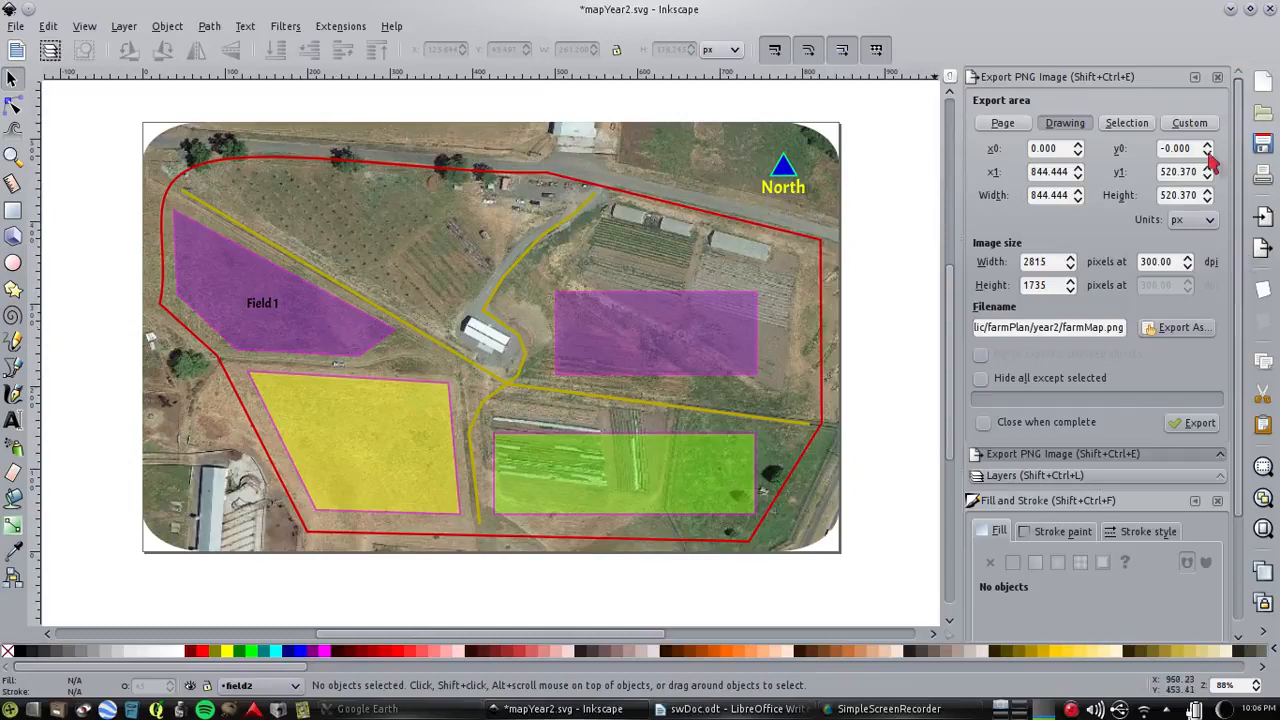
left_click(1217, 77)
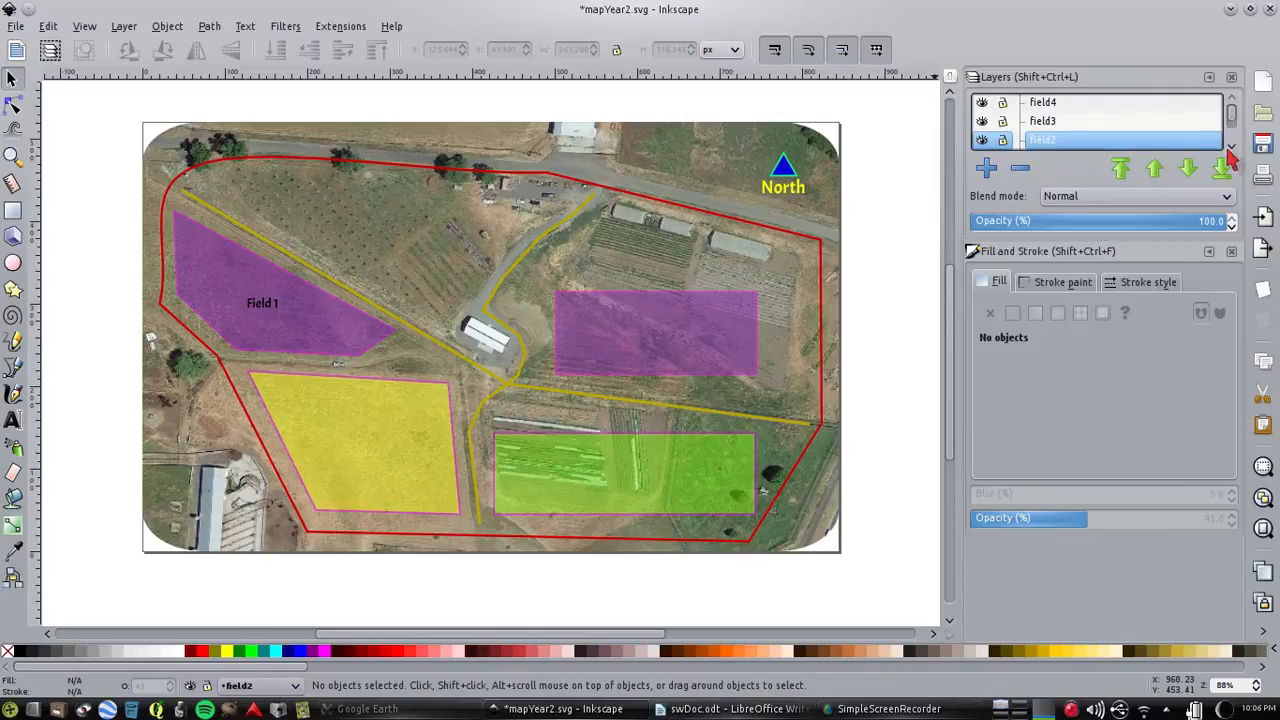
left_click(648, 362)
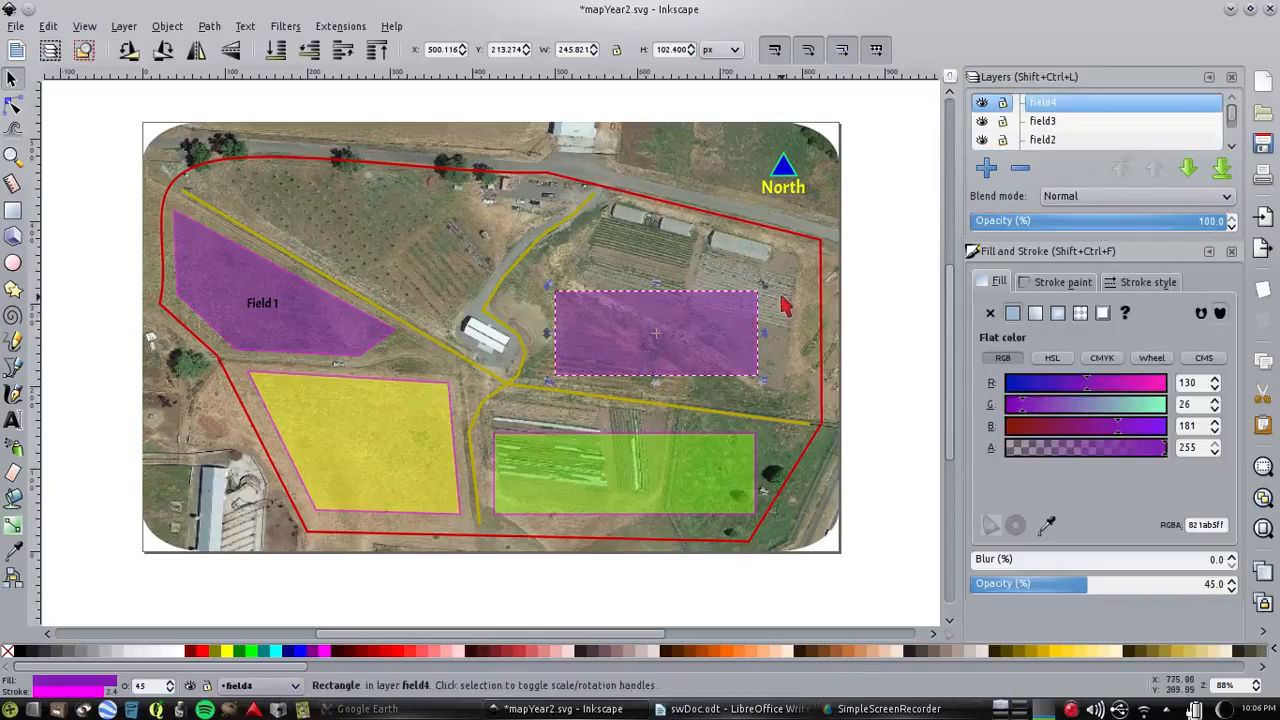
left_click(718, 335)
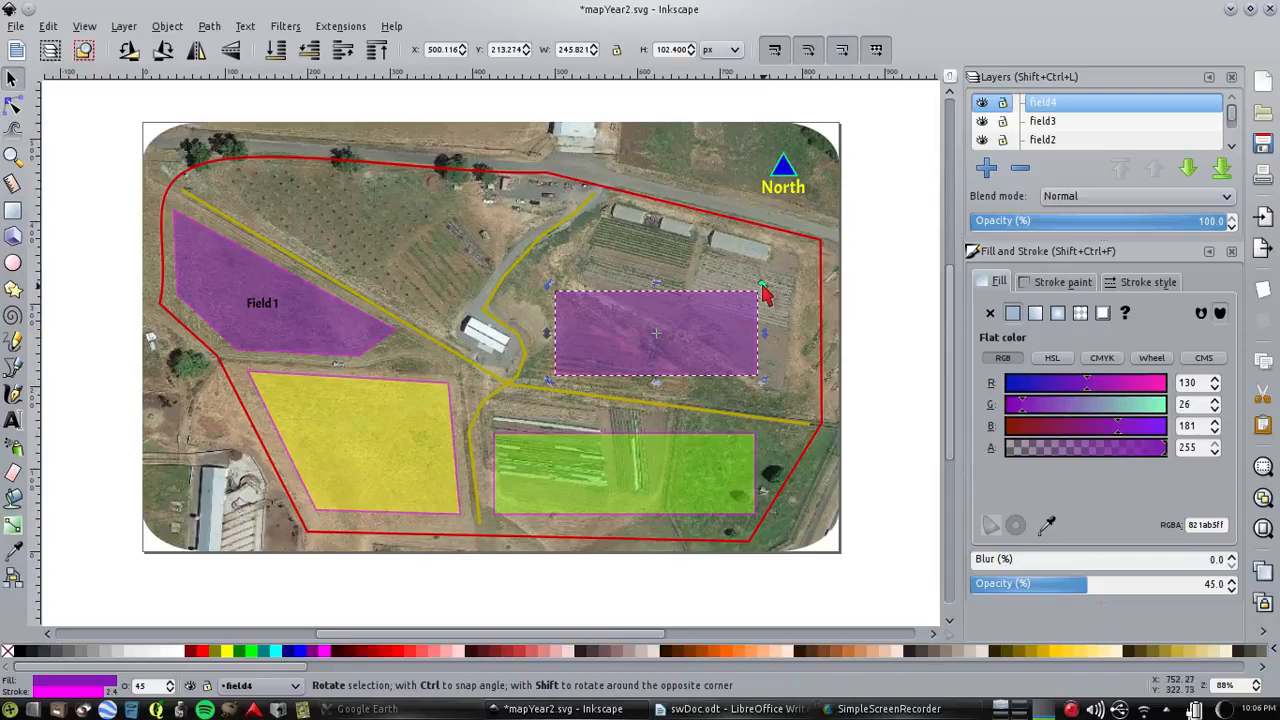
mouse_move(763, 292)
left_mouse_down()
mouse_move(777, 328)
mouse_move(777, 257)
mouse_move(776, 290)
left_mouse_up()
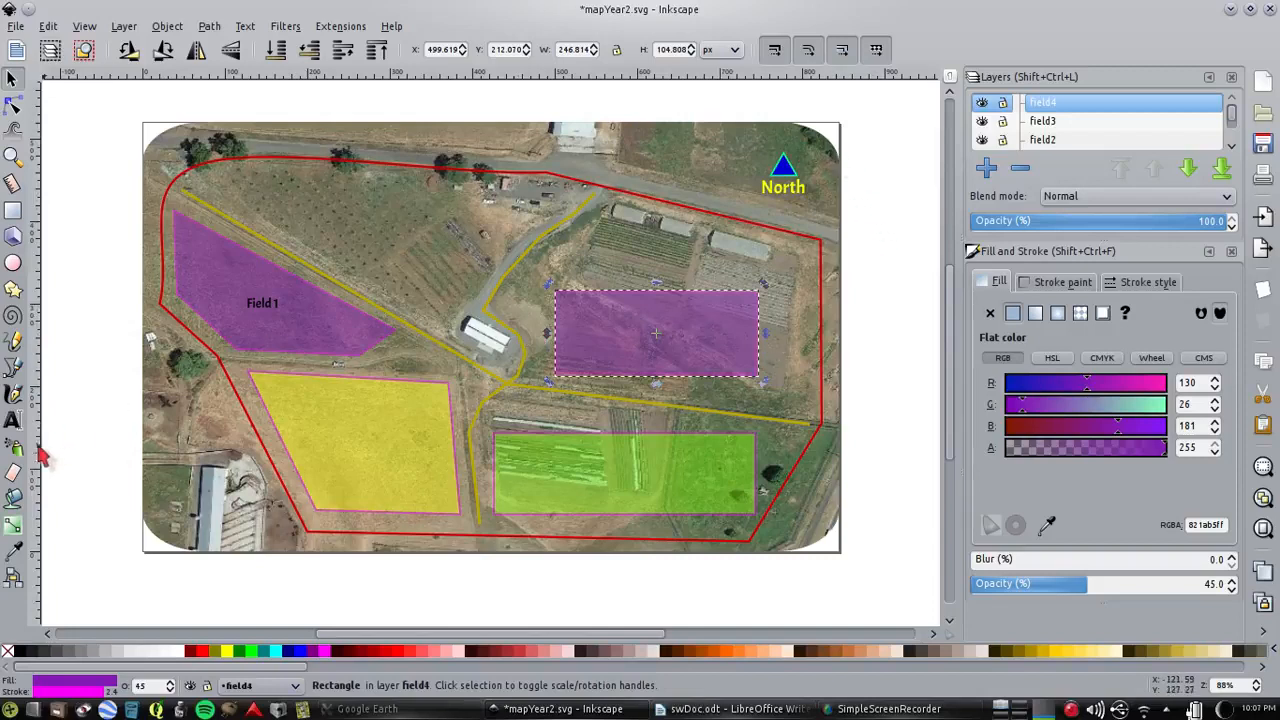
left_click(13, 210)
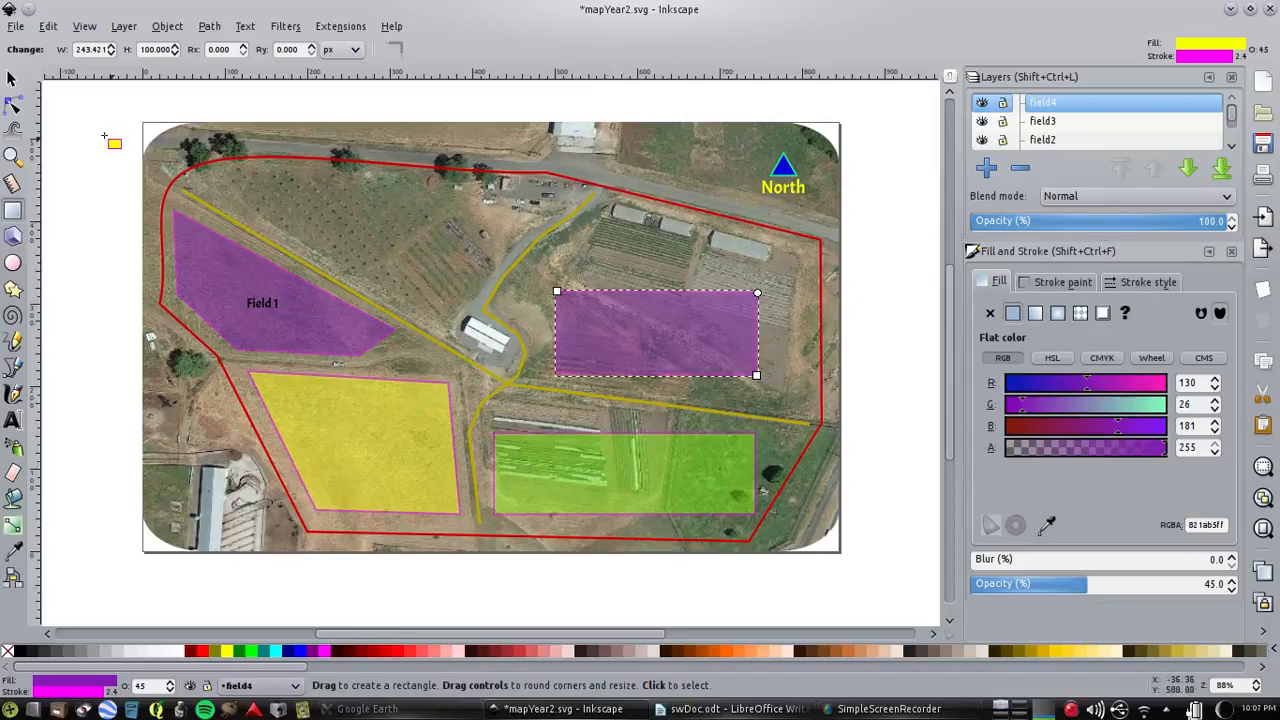
left_click(12, 78)
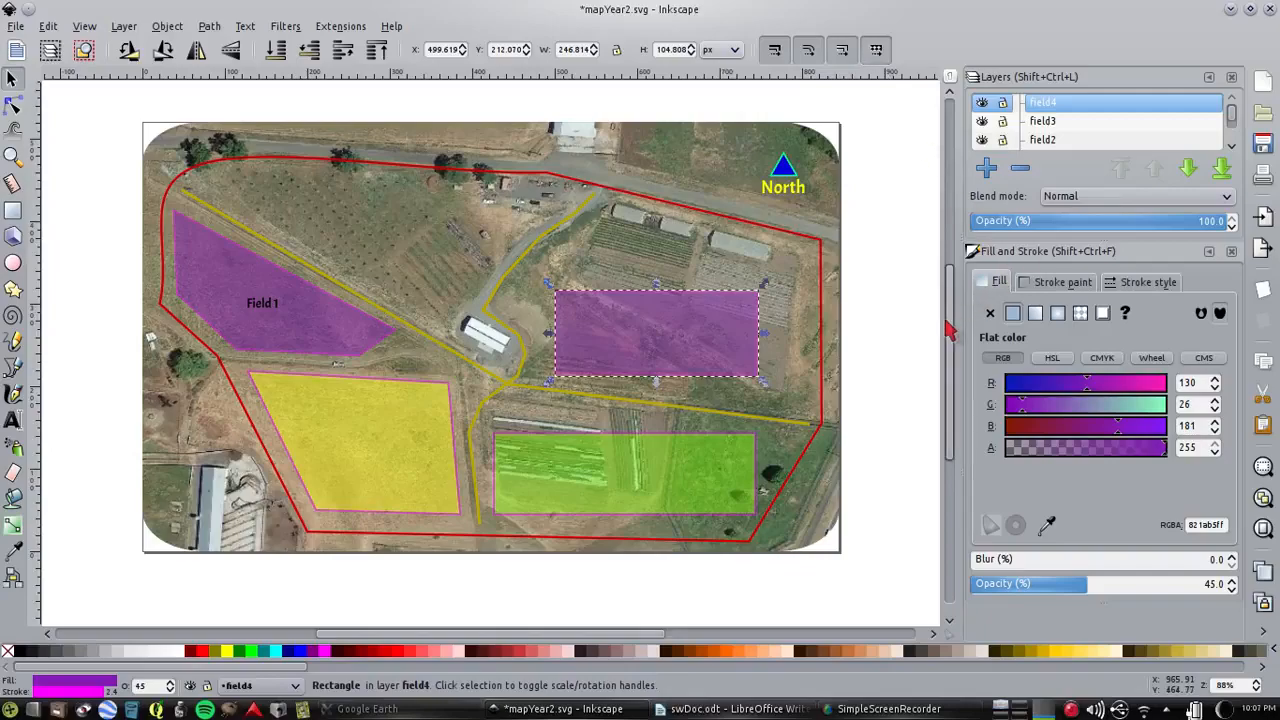
Minimize the map window and review the list of software and versions in swDoc.odt in LibreOffice Writer
left_click(1231, 10)
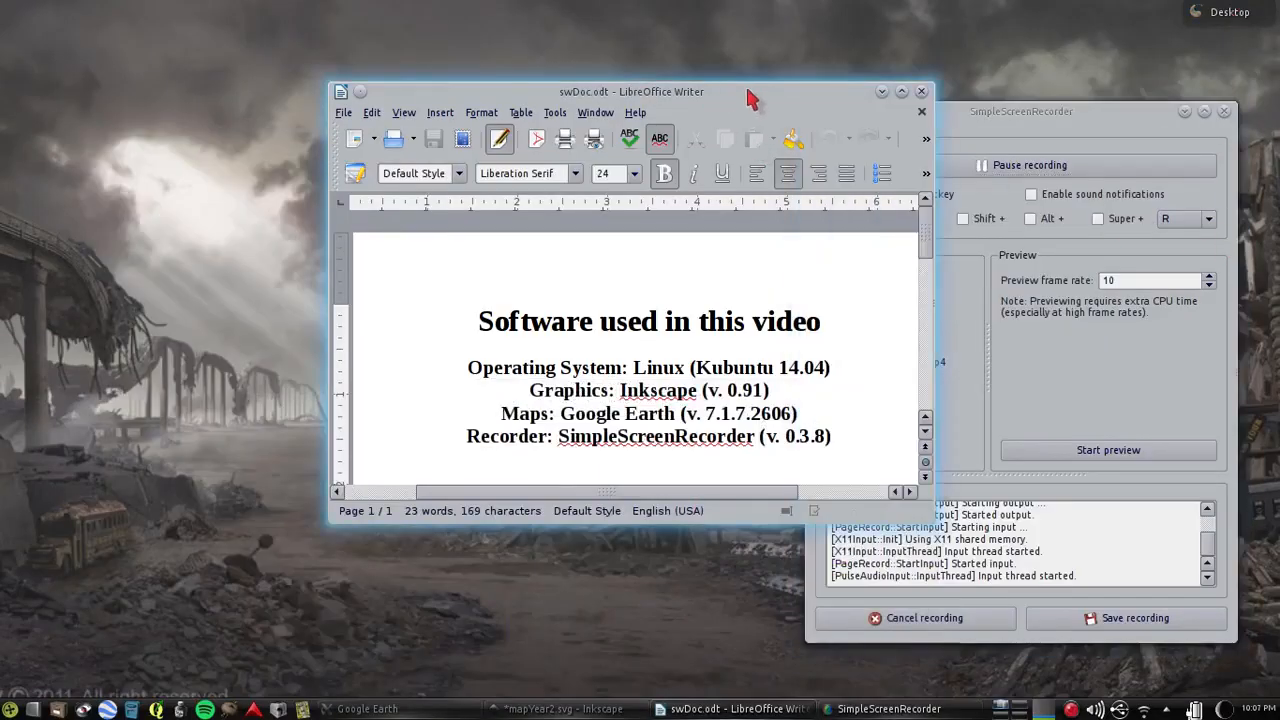
left_click_drag(750, 95, 599, 46)
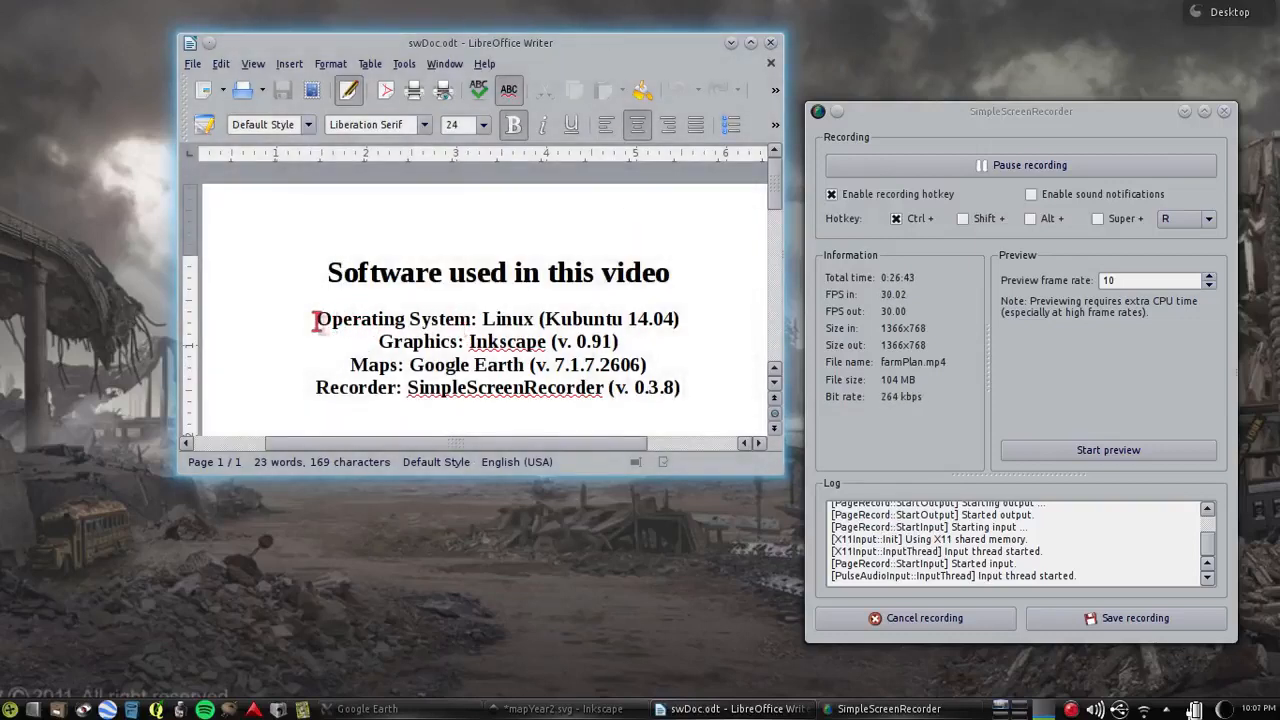
left_click_drag(318, 318, 650, 366)
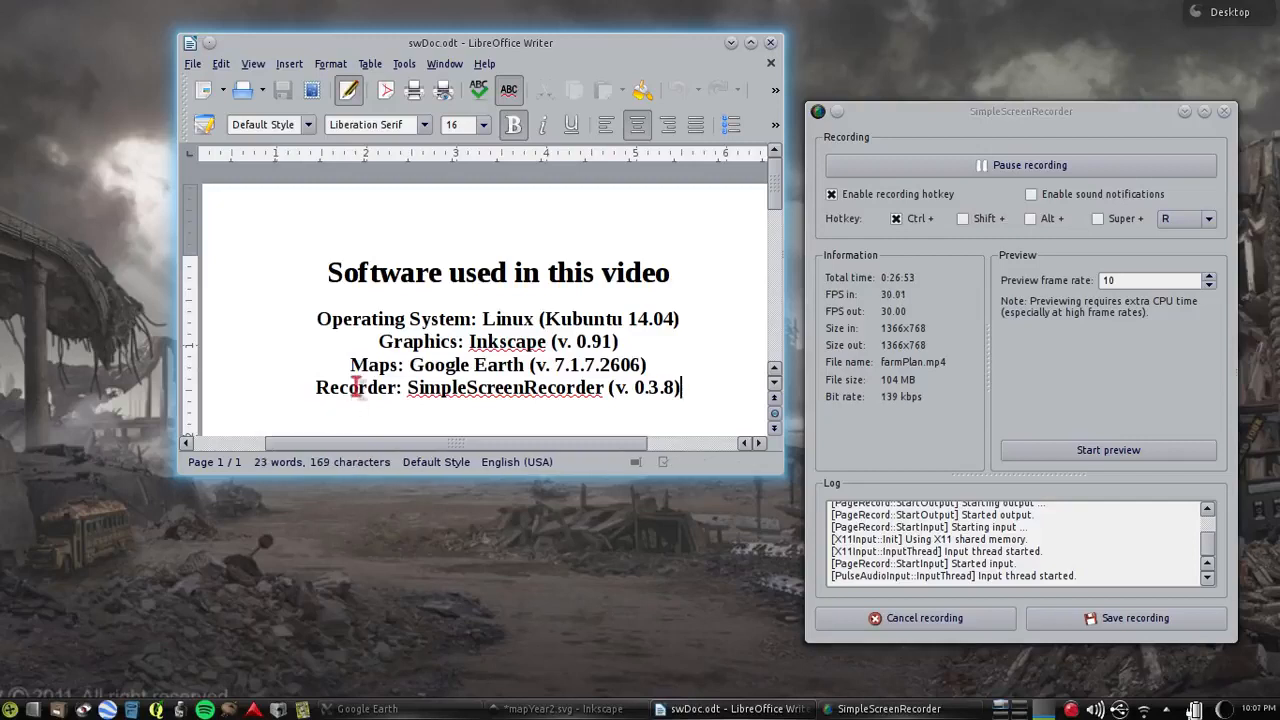
left_click_drag(312, 386, 680, 400)
left_click(217, 383)
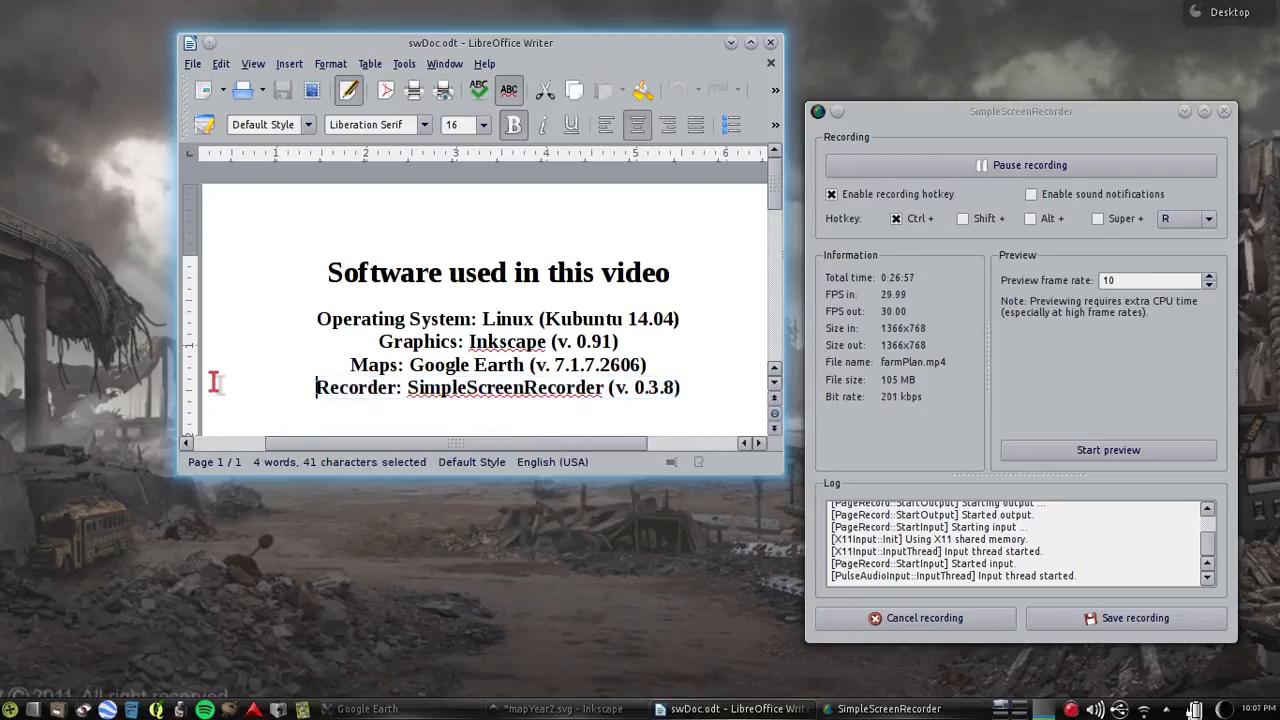